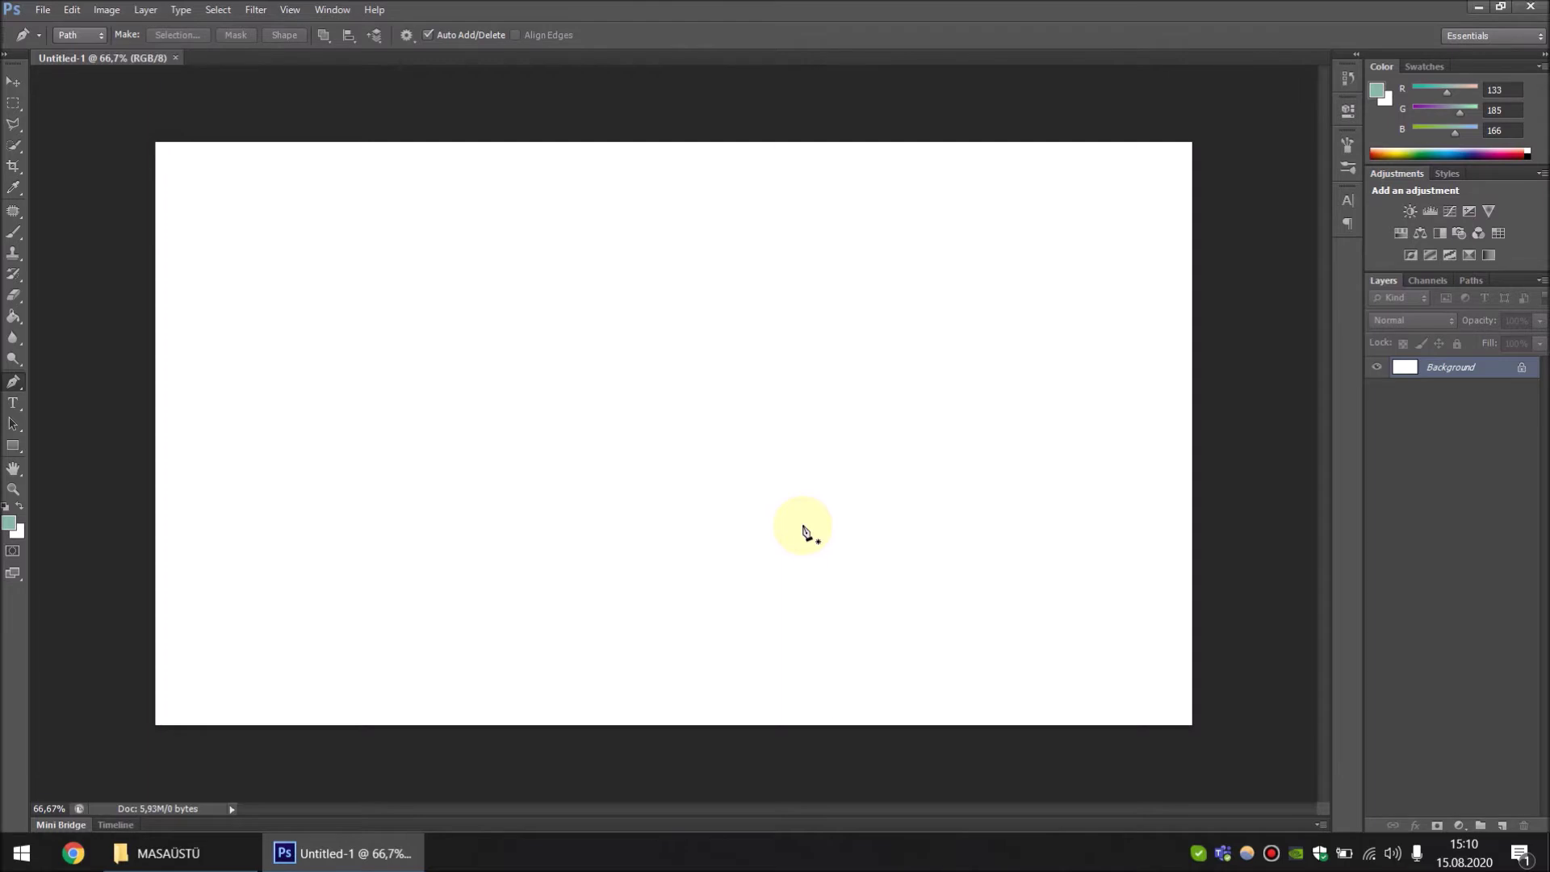
Choose the Type tool, centre the text alignment, and pick the Horizontal Type Tool from the flyout
{"action": "left_click", "coordinate": [11, 406]}
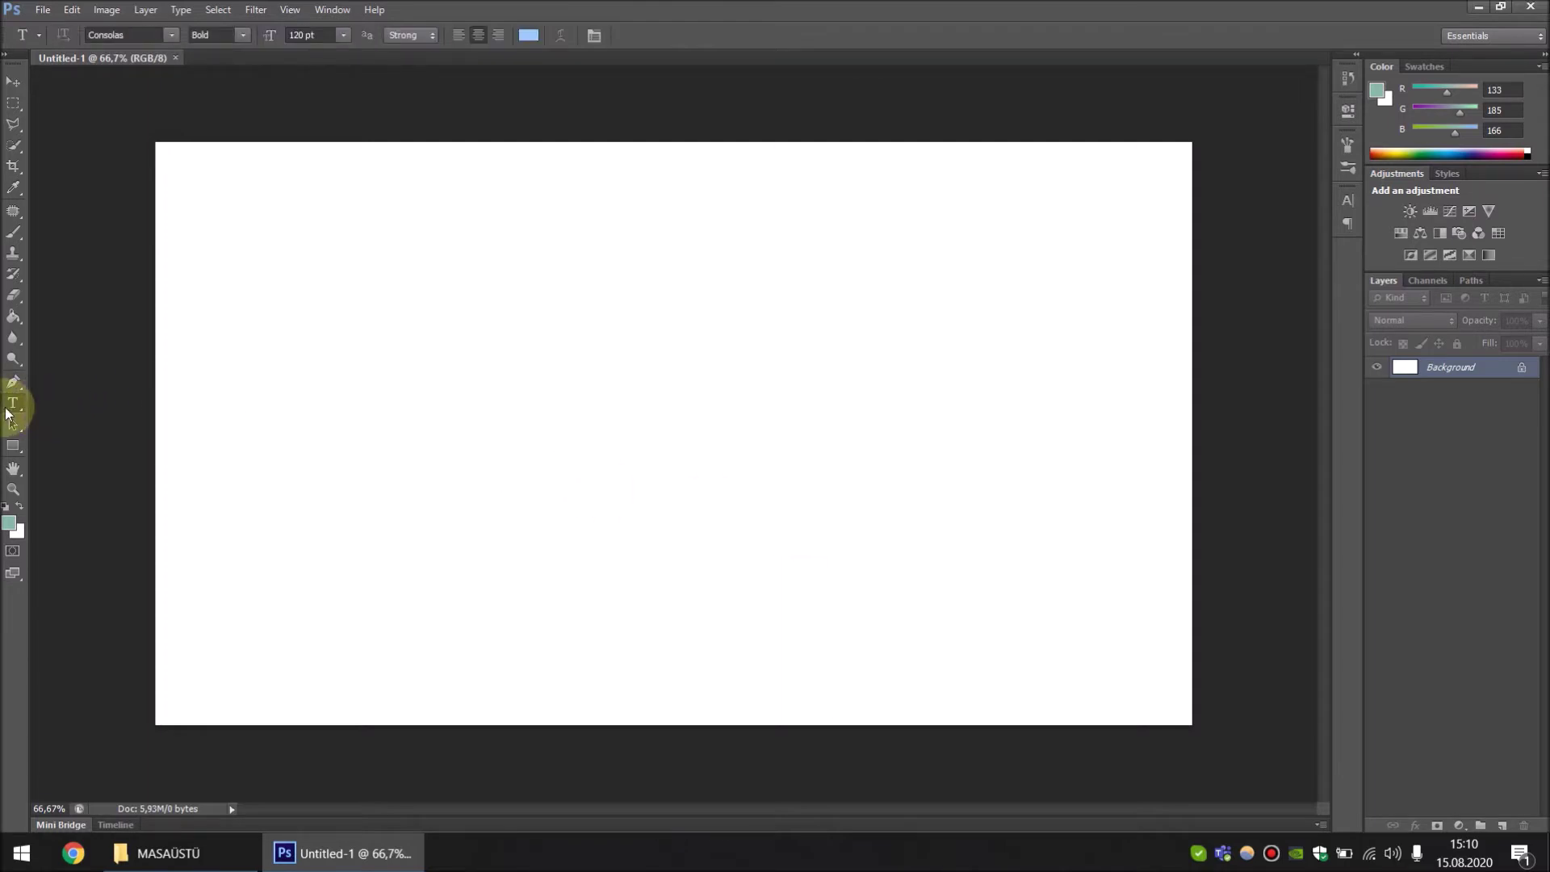
{"action": "right_click", "coordinate": [19, 410]}
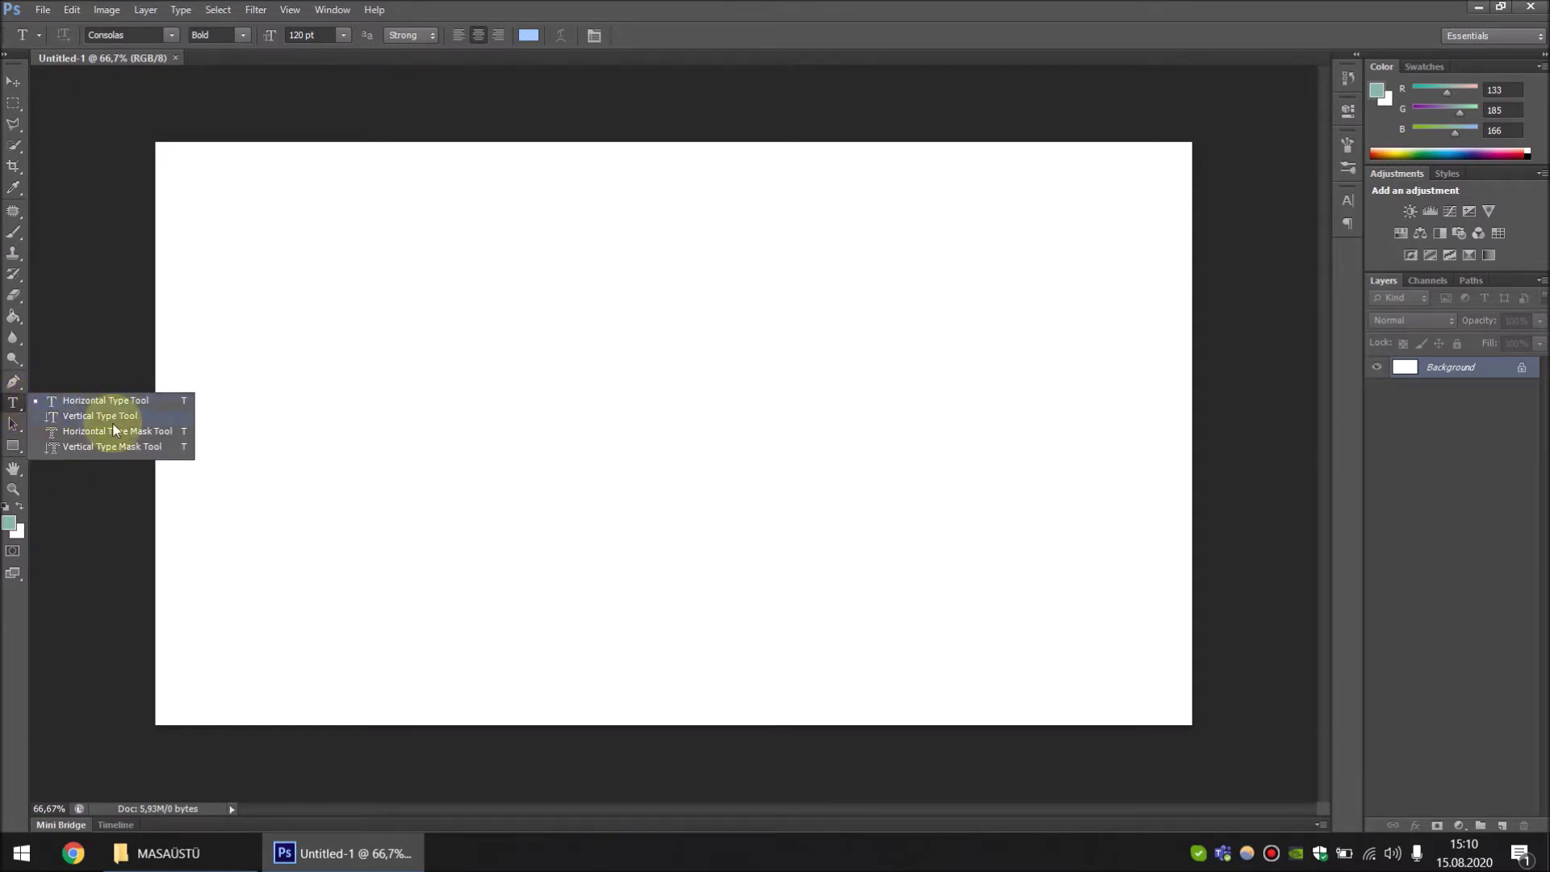
{"action": "left_click", "coordinate": [477, 37]}
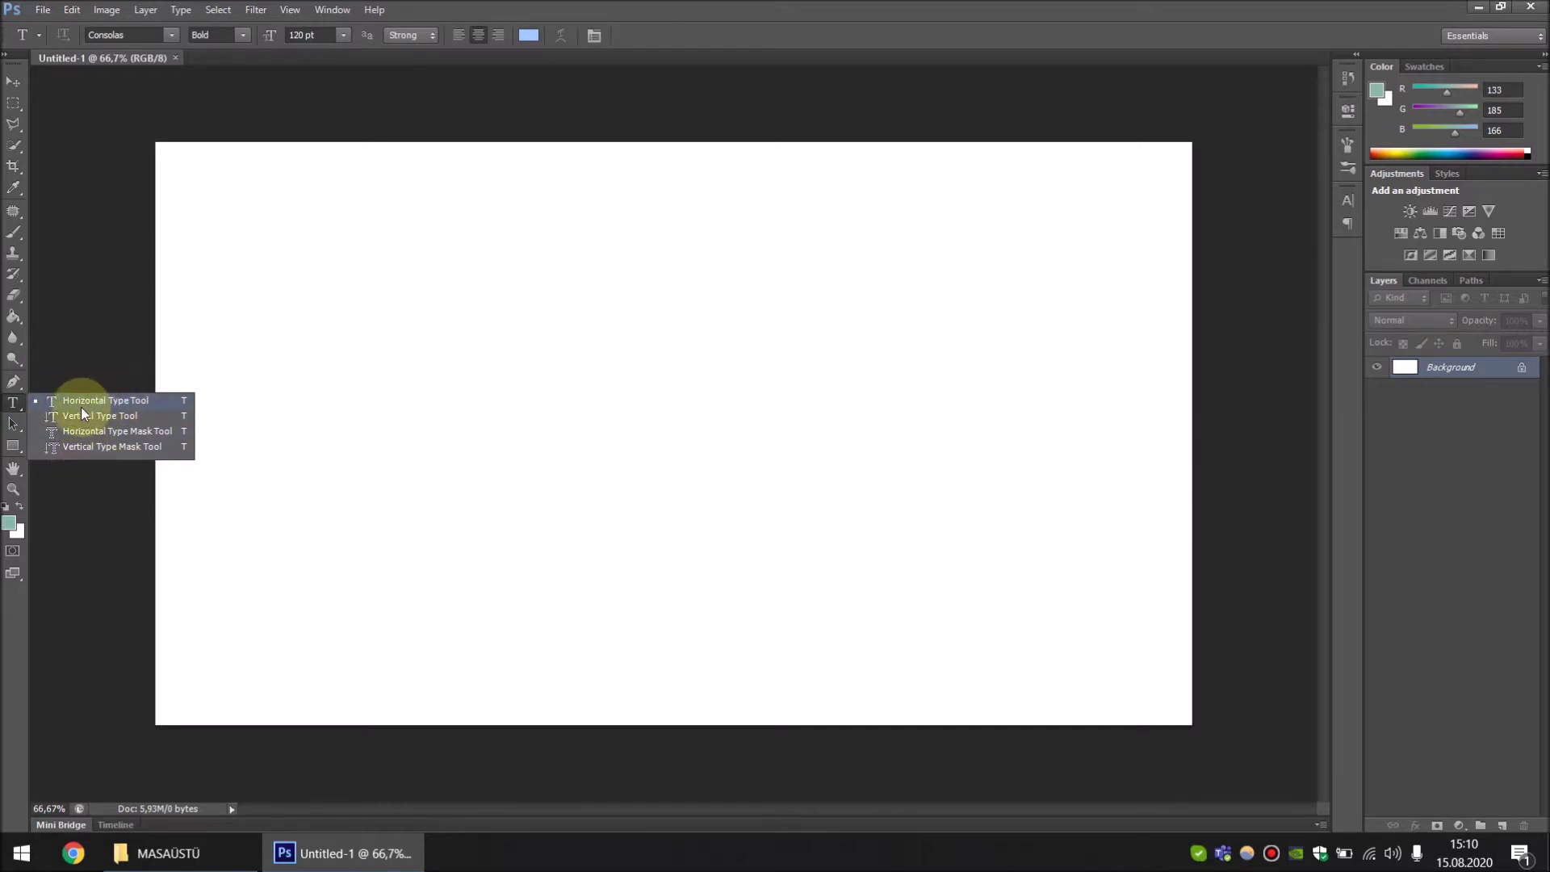
{"action": "left_click", "coordinate": [127, 407]}
Type 'emrah tekin' on the canvas, commit it, and move it to the canvas centre
{"action": "left_click", "coordinate": [569, 469]}
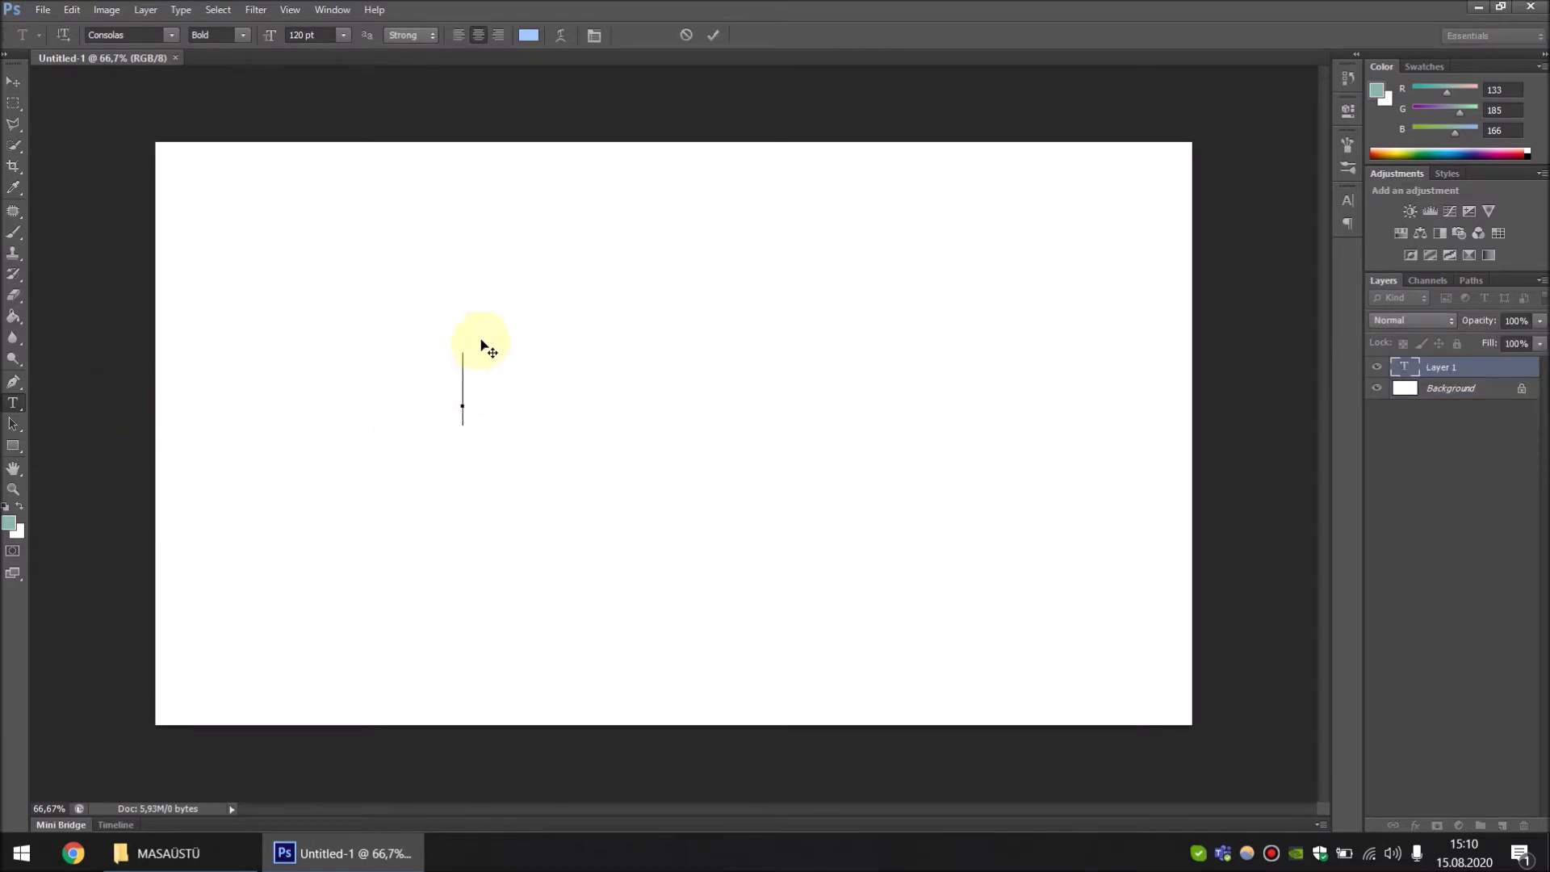
{"action": "type", "text": "em"}
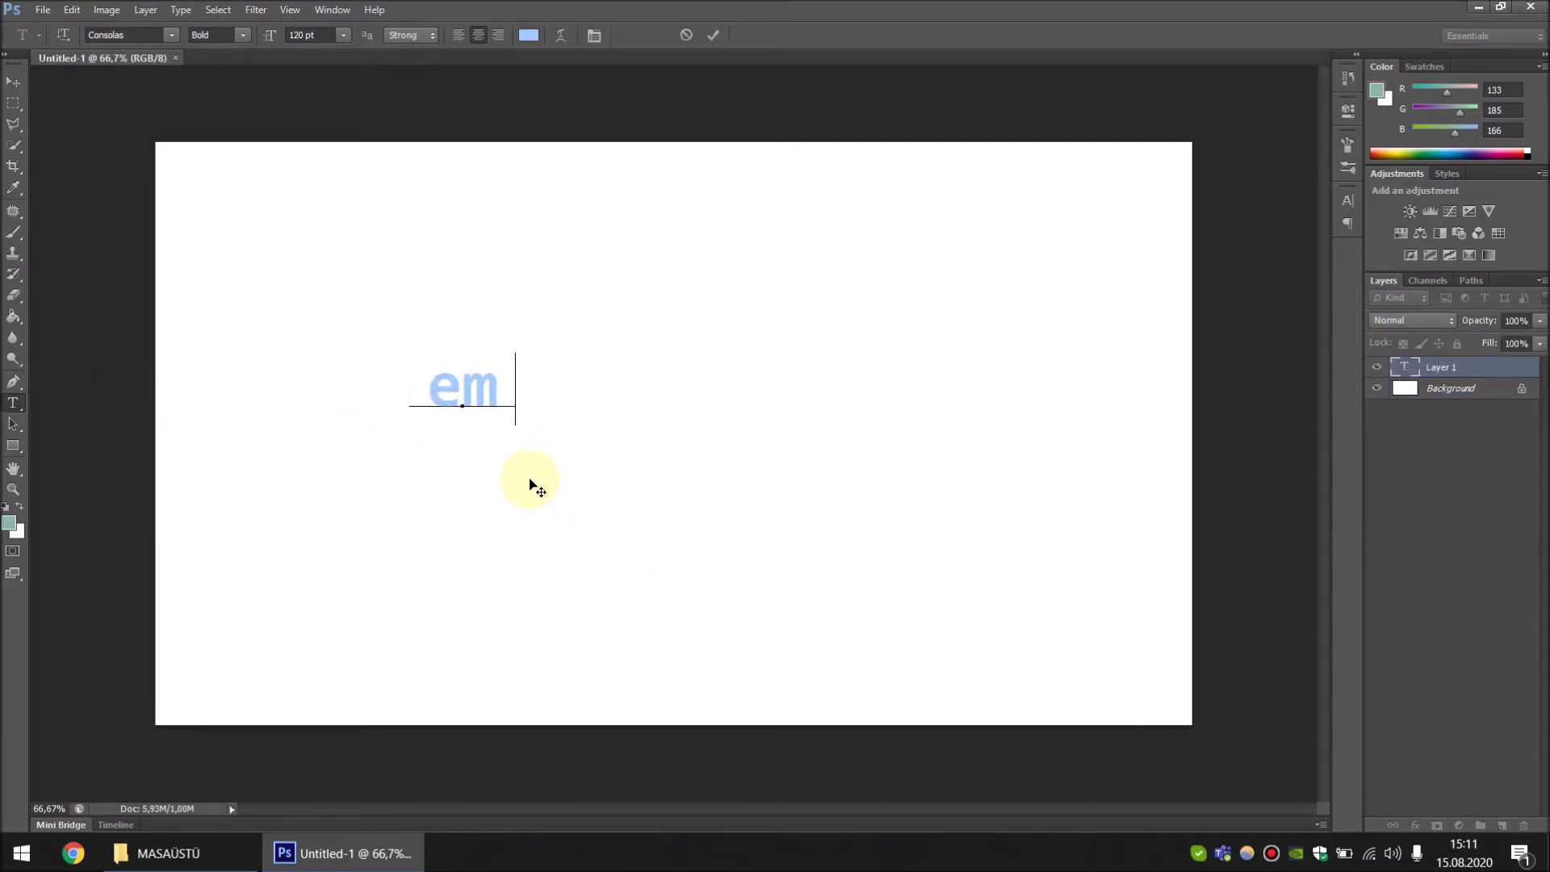
{"action": "type", "text": "rah tek"}
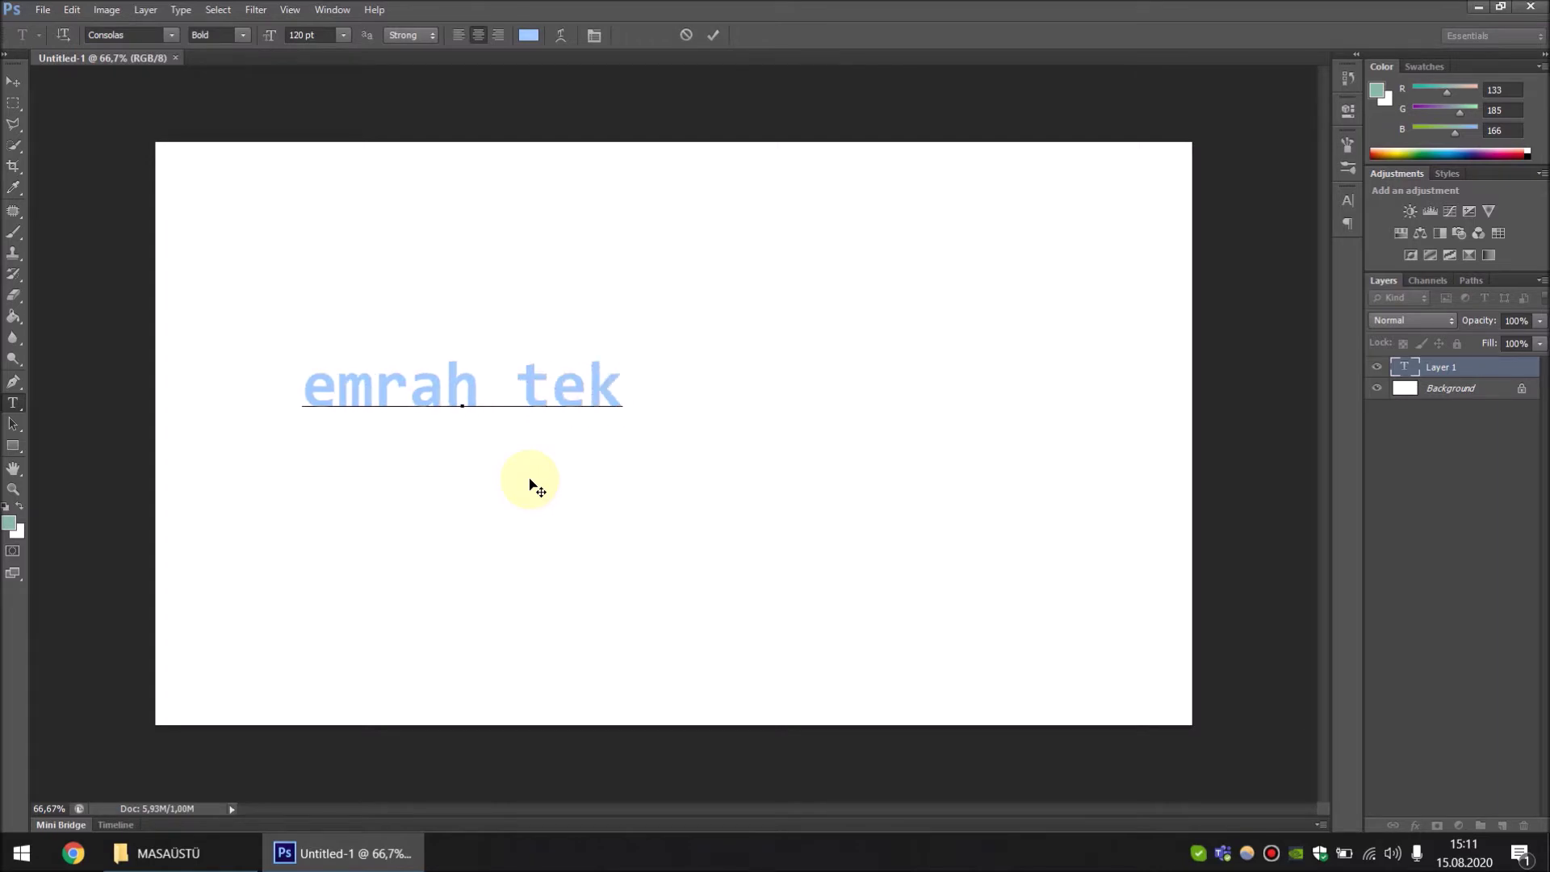
{"action": "type", "text": "in"}
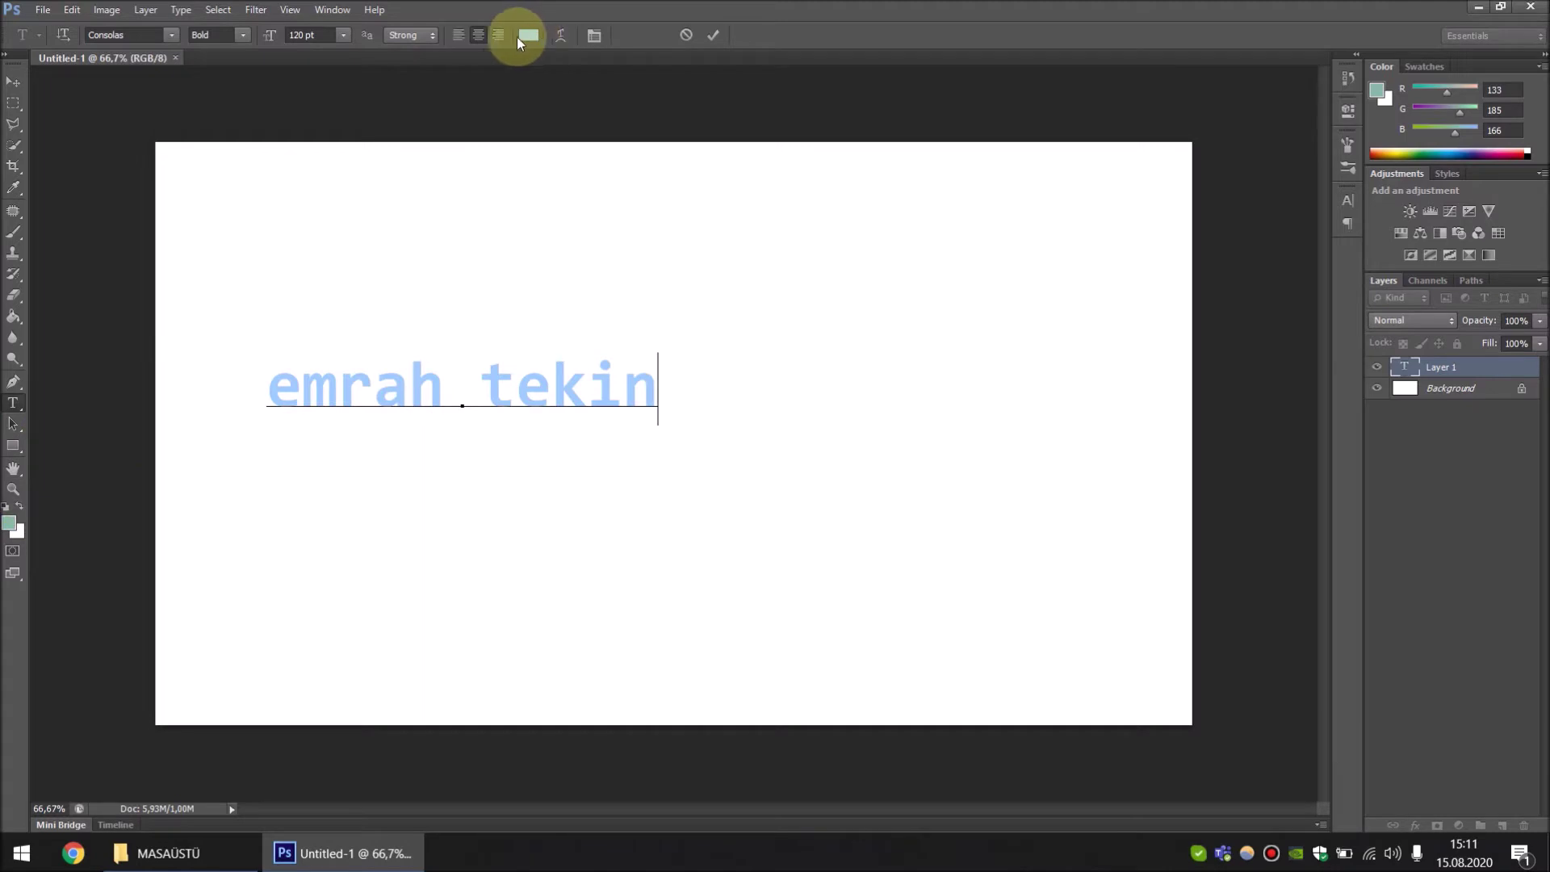
{"action": "left_click_drag", "start_coordinate": [666, 403], "coordinate": [267, 399]}
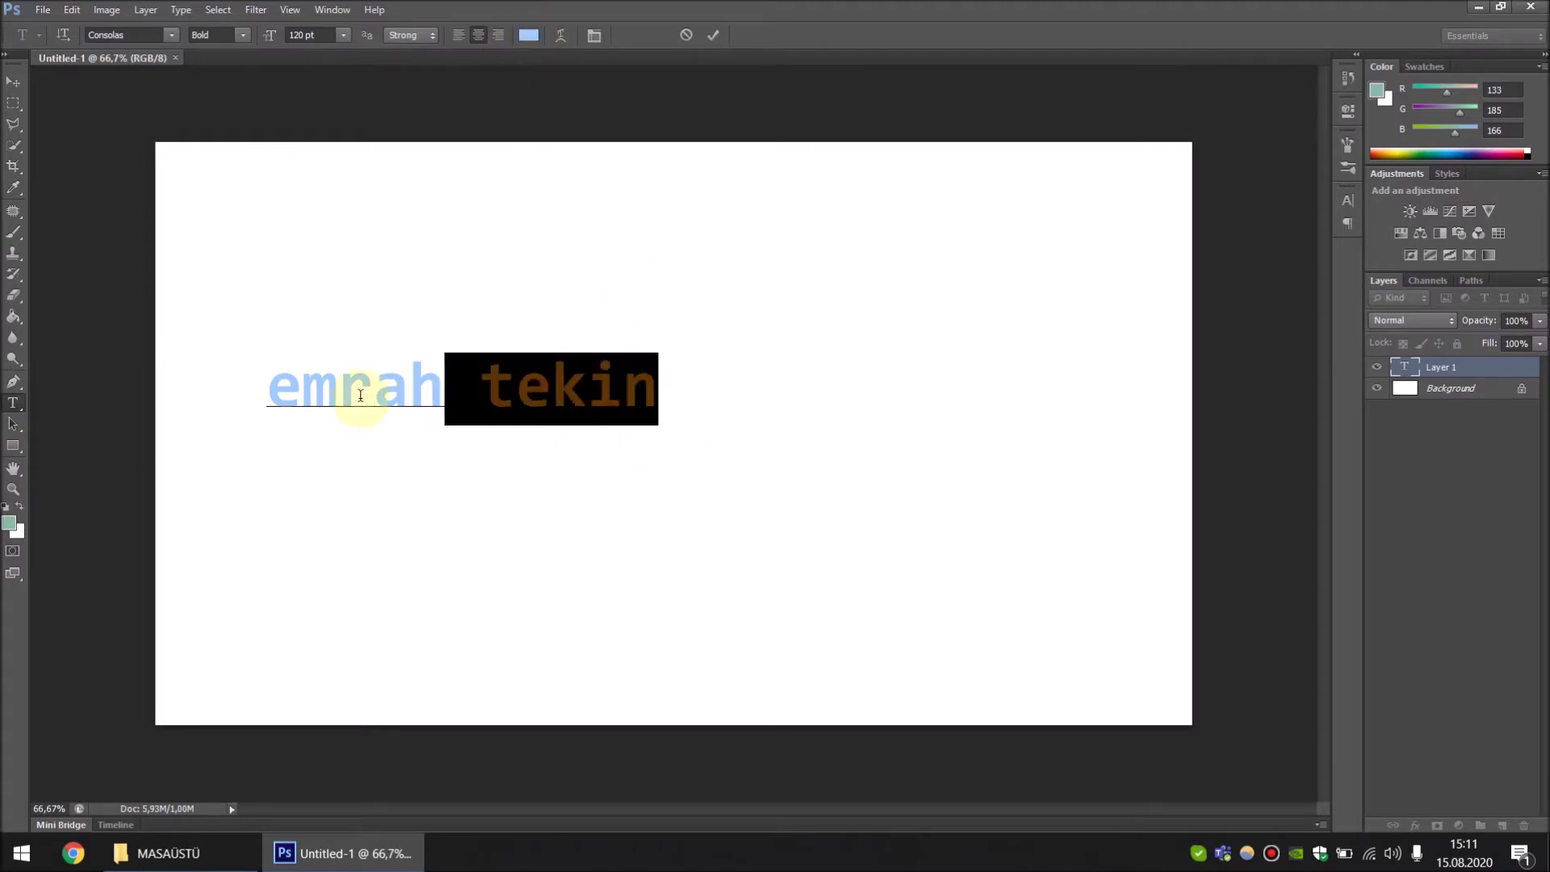
{"action": "left_click", "coordinate": [13, 81]}
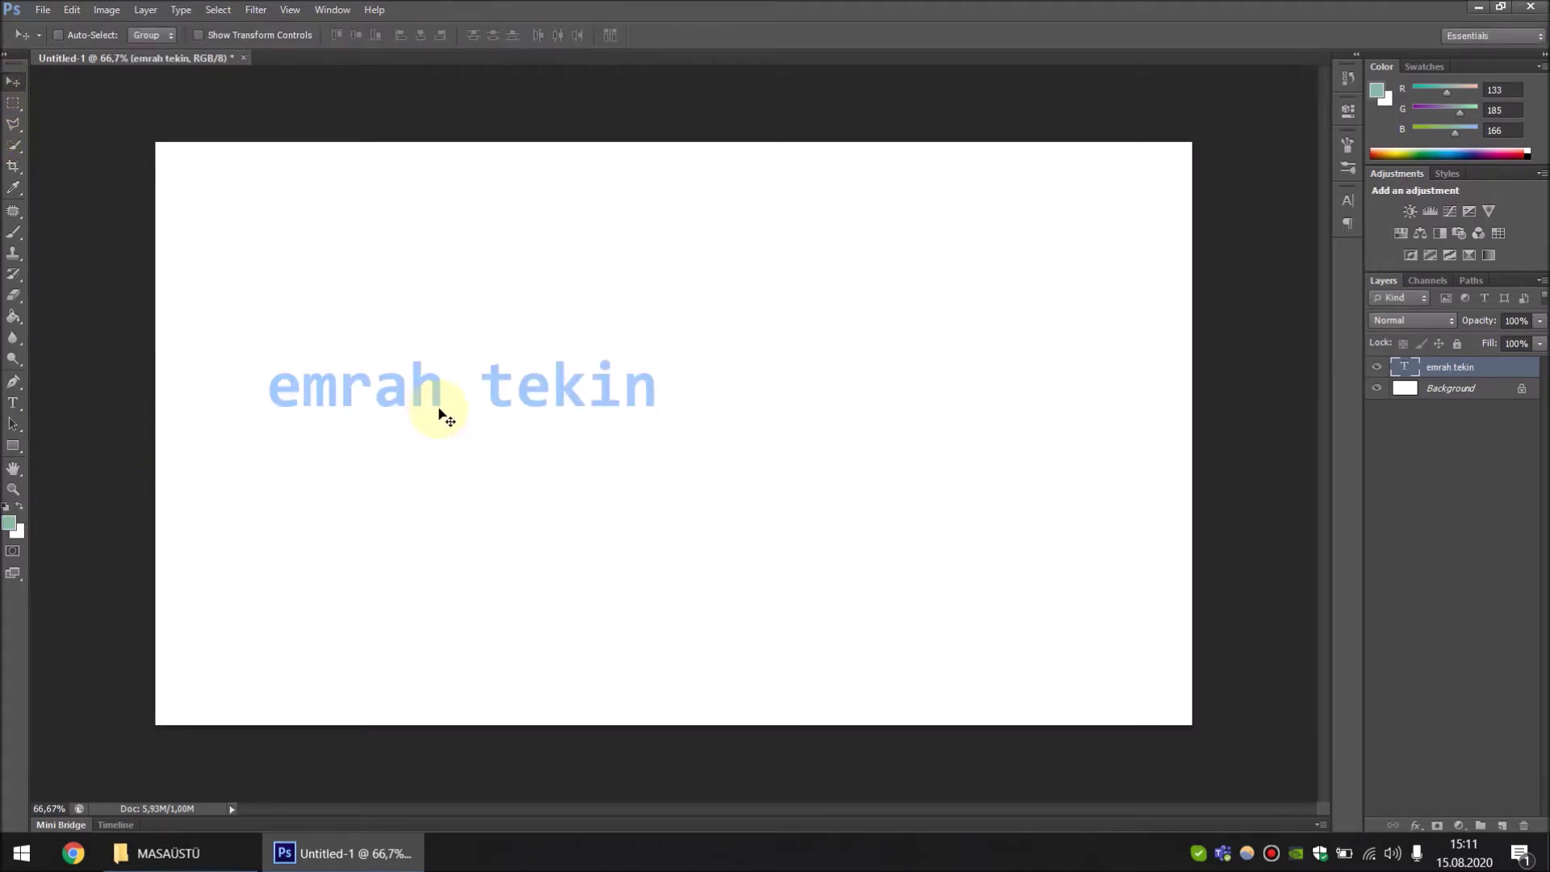
{"action": "left_click_drag", "start_coordinate": [443, 395], "coordinate": [651, 406]}
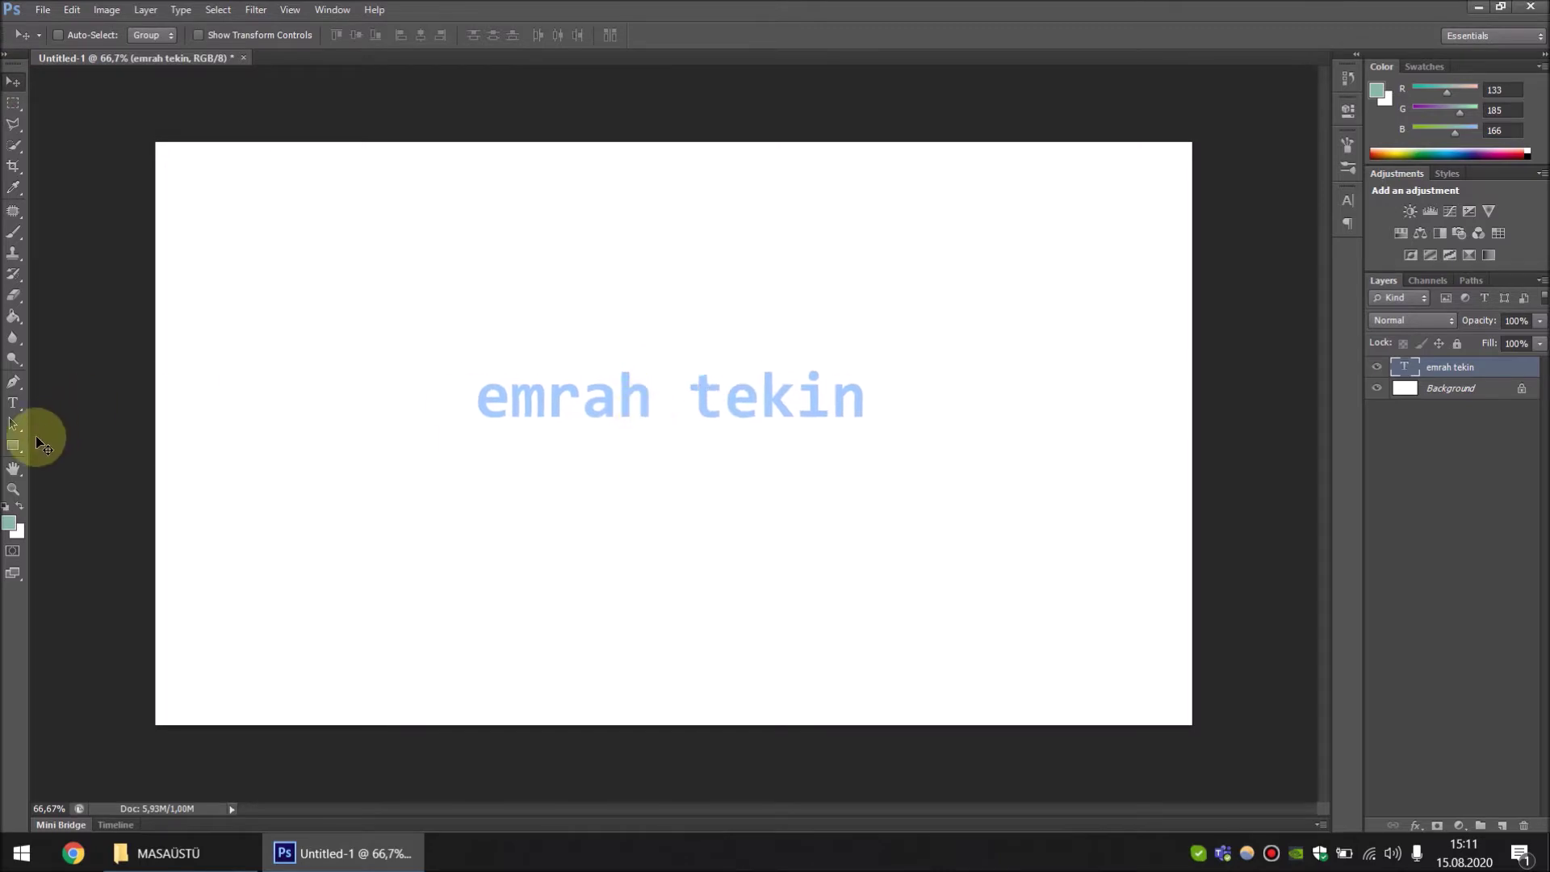
{"action": "left_click", "coordinate": [16, 410]}
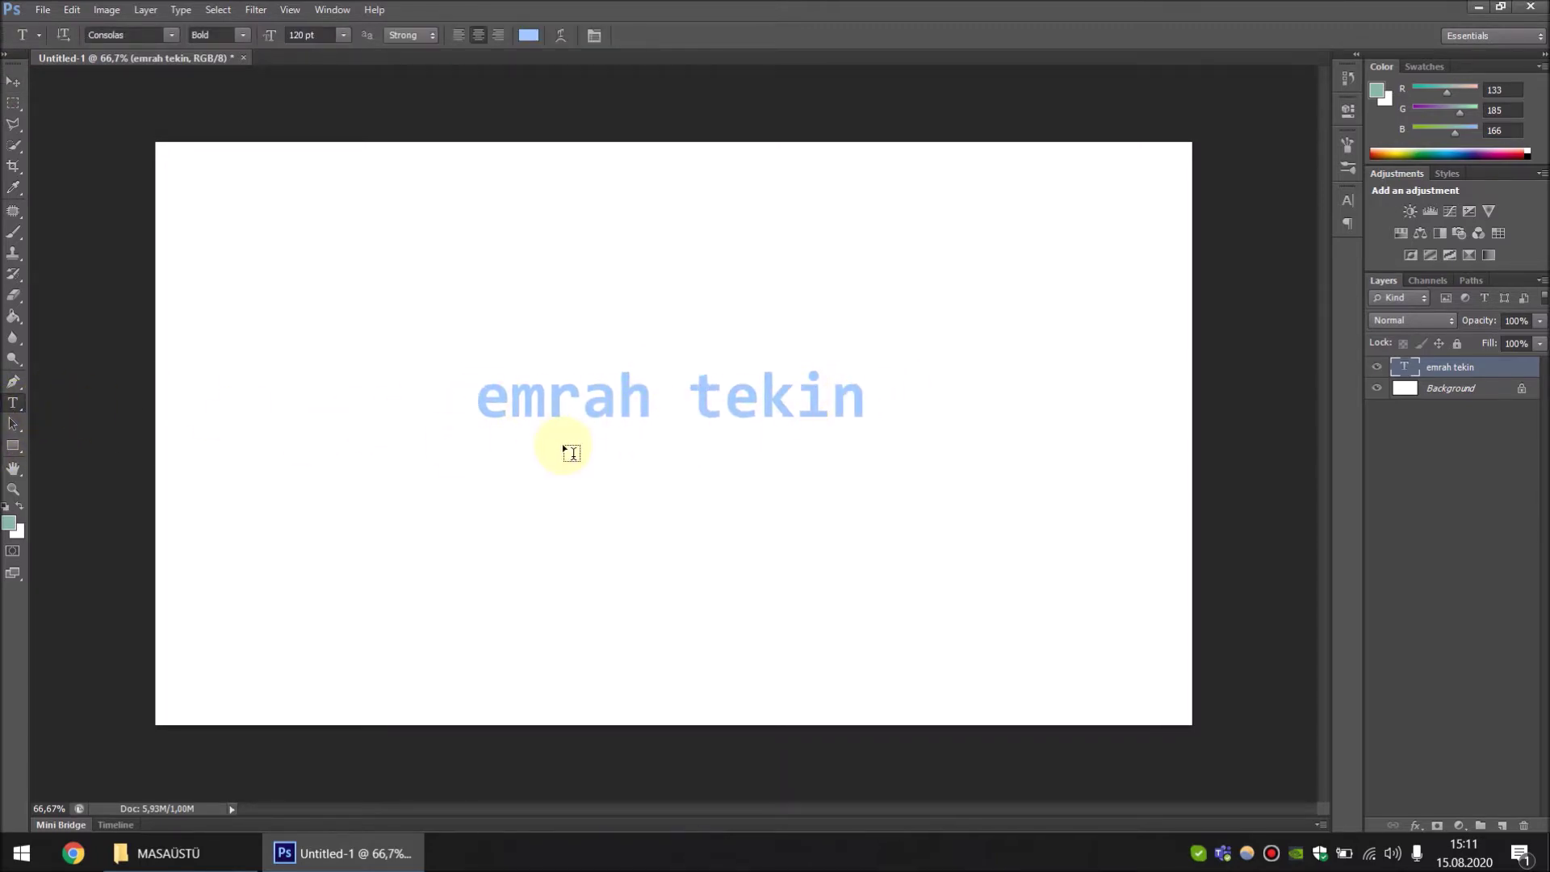
Discard a test paragraph box and cancel stray 'fhf' edits to the name text
{"action": "left_click_drag", "start_coordinate": [475, 401], "coordinate": [609, 534]}
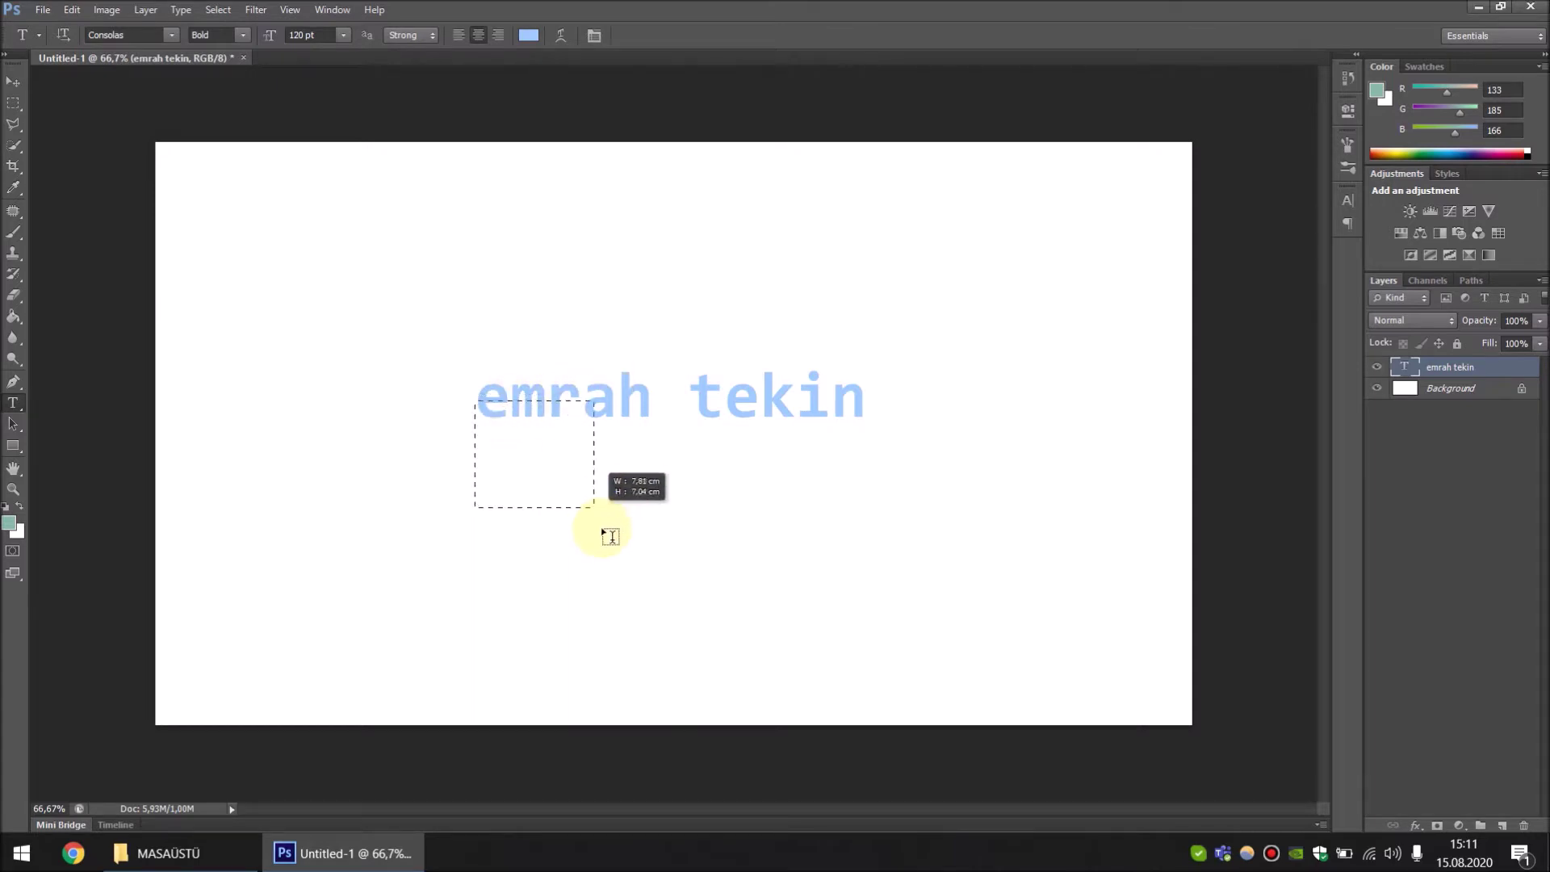
{"action": "left_click", "coordinate": [688, 33]}
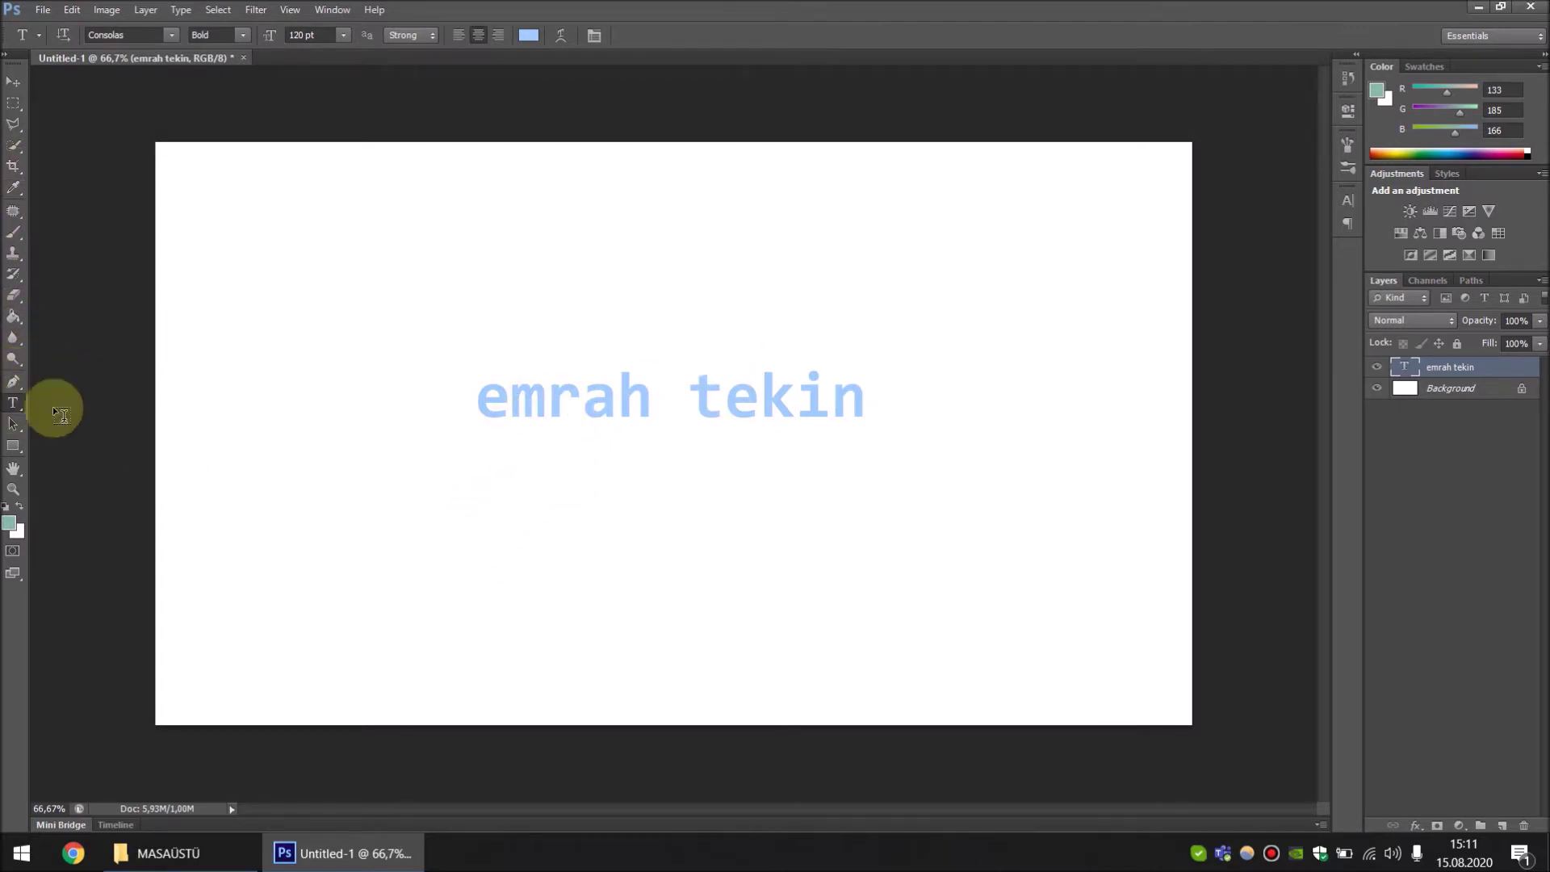
{"action": "left_click", "coordinate": [799, 394]}
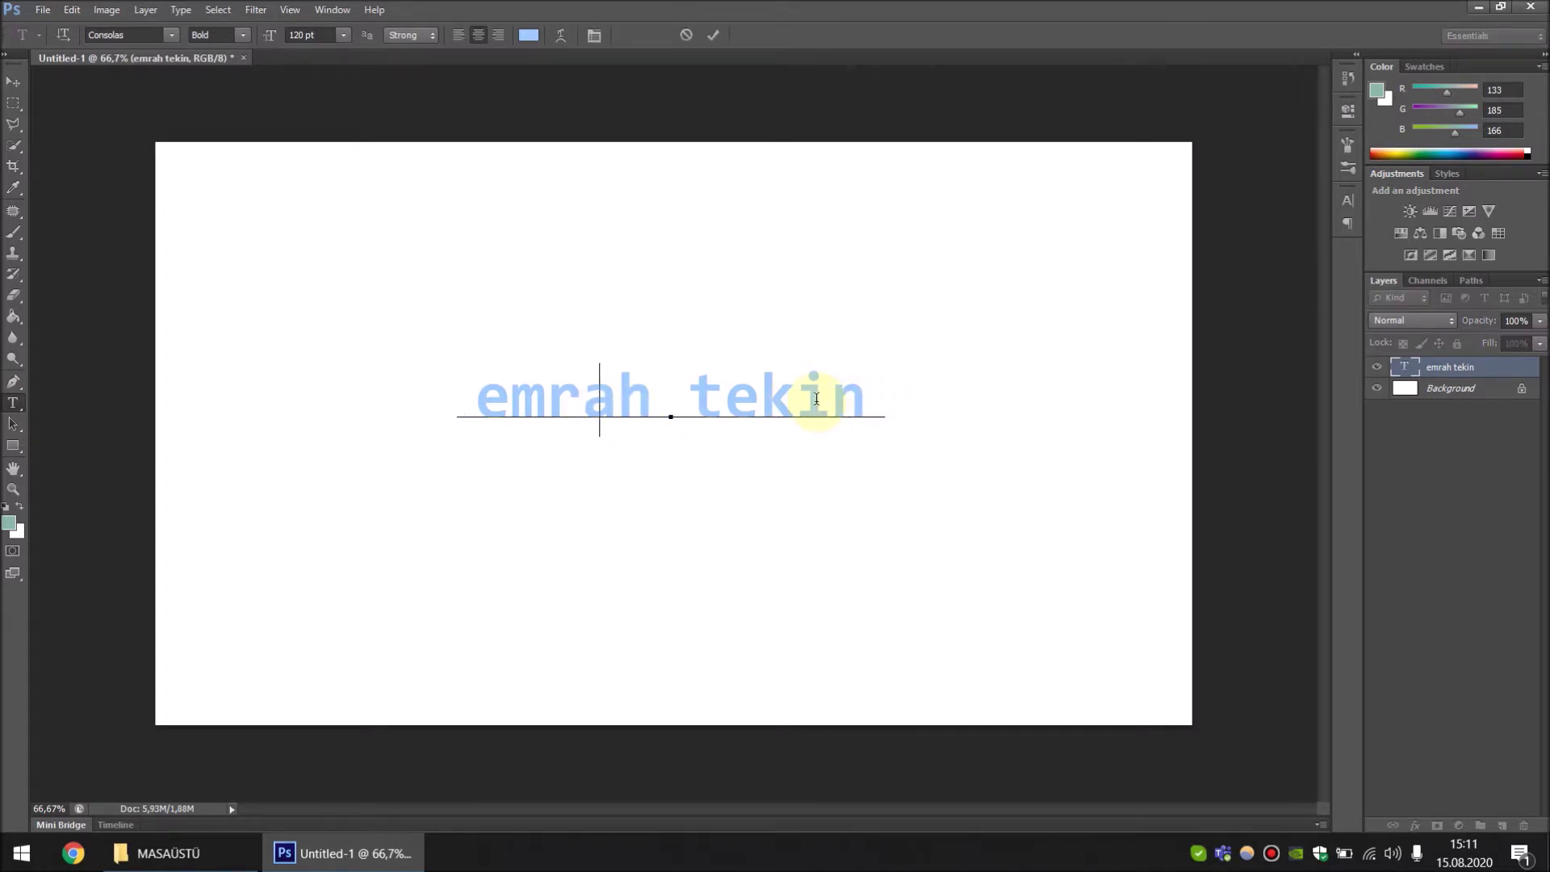
{"action": "type", "text": "fhf"}
{"action": "key", "text": "BackSpace"}
{"action": "key", "text": "BackSpace"}
{"action": "key", "text": "BackSpace"}
{"action": "left_click", "coordinate": [686, 35]}
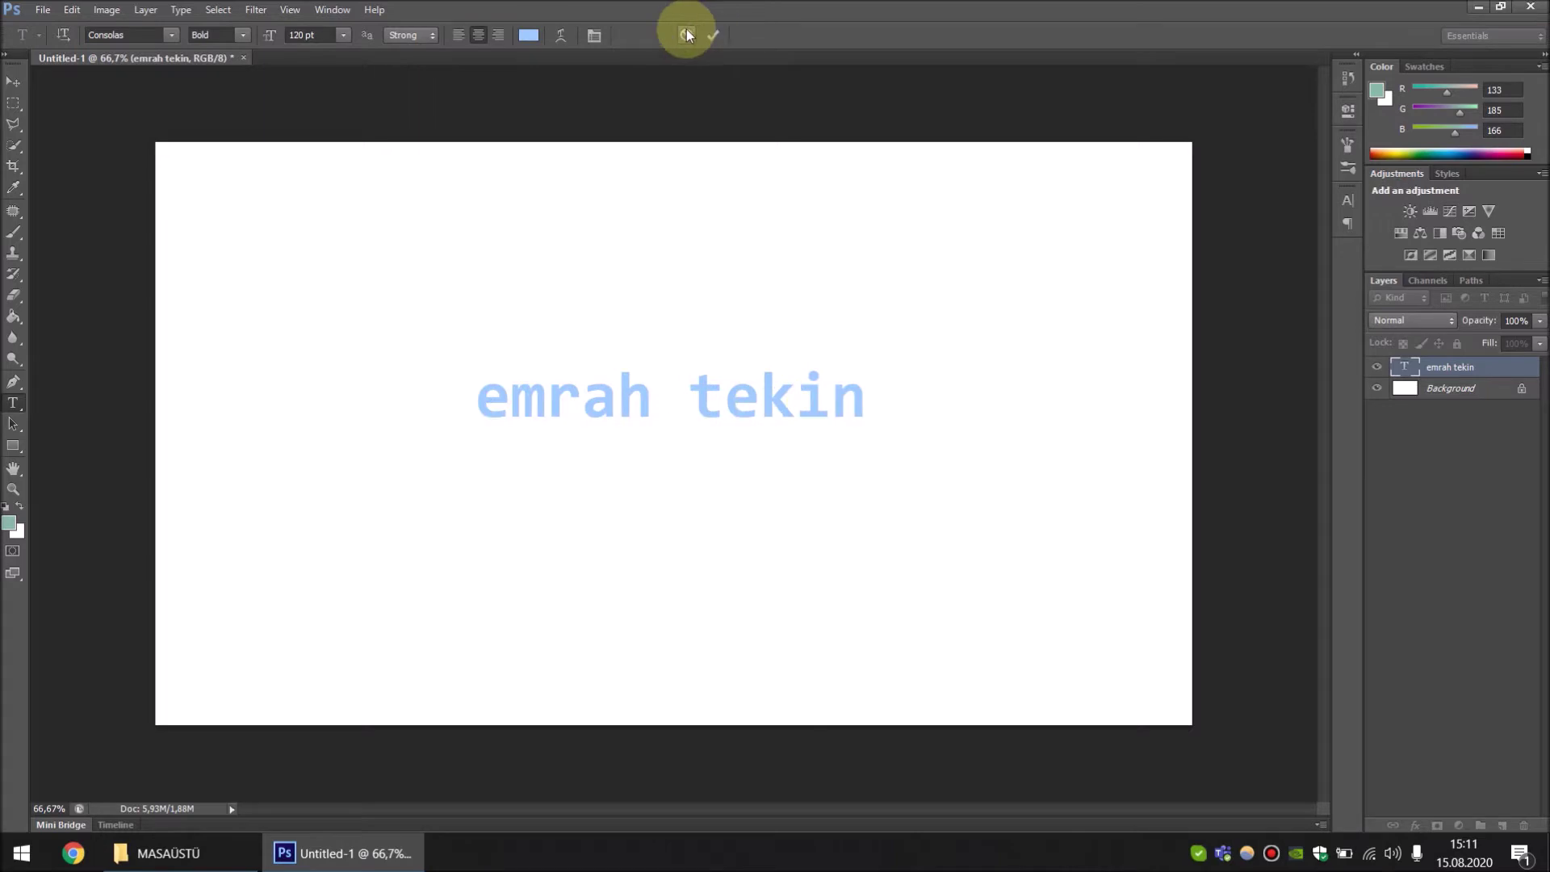
Discard a trial 'efsdfsf' text line, then reopen the name text with all letters selected
{"action": "left_click", "coordinate": [608, 488]}
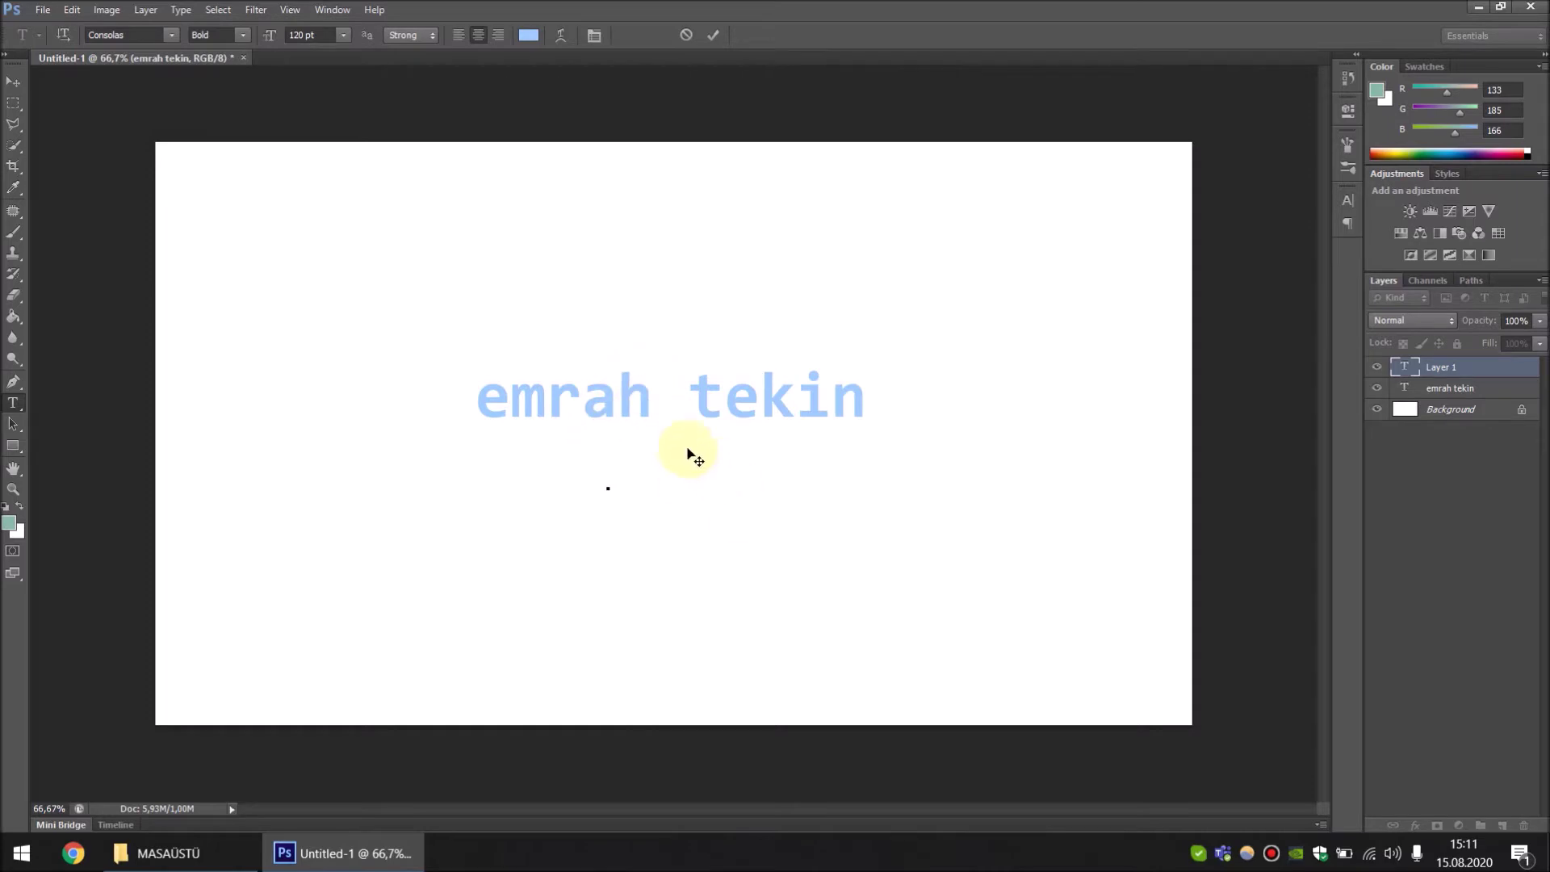
{"action": "type", "text": "efsdfsf"}
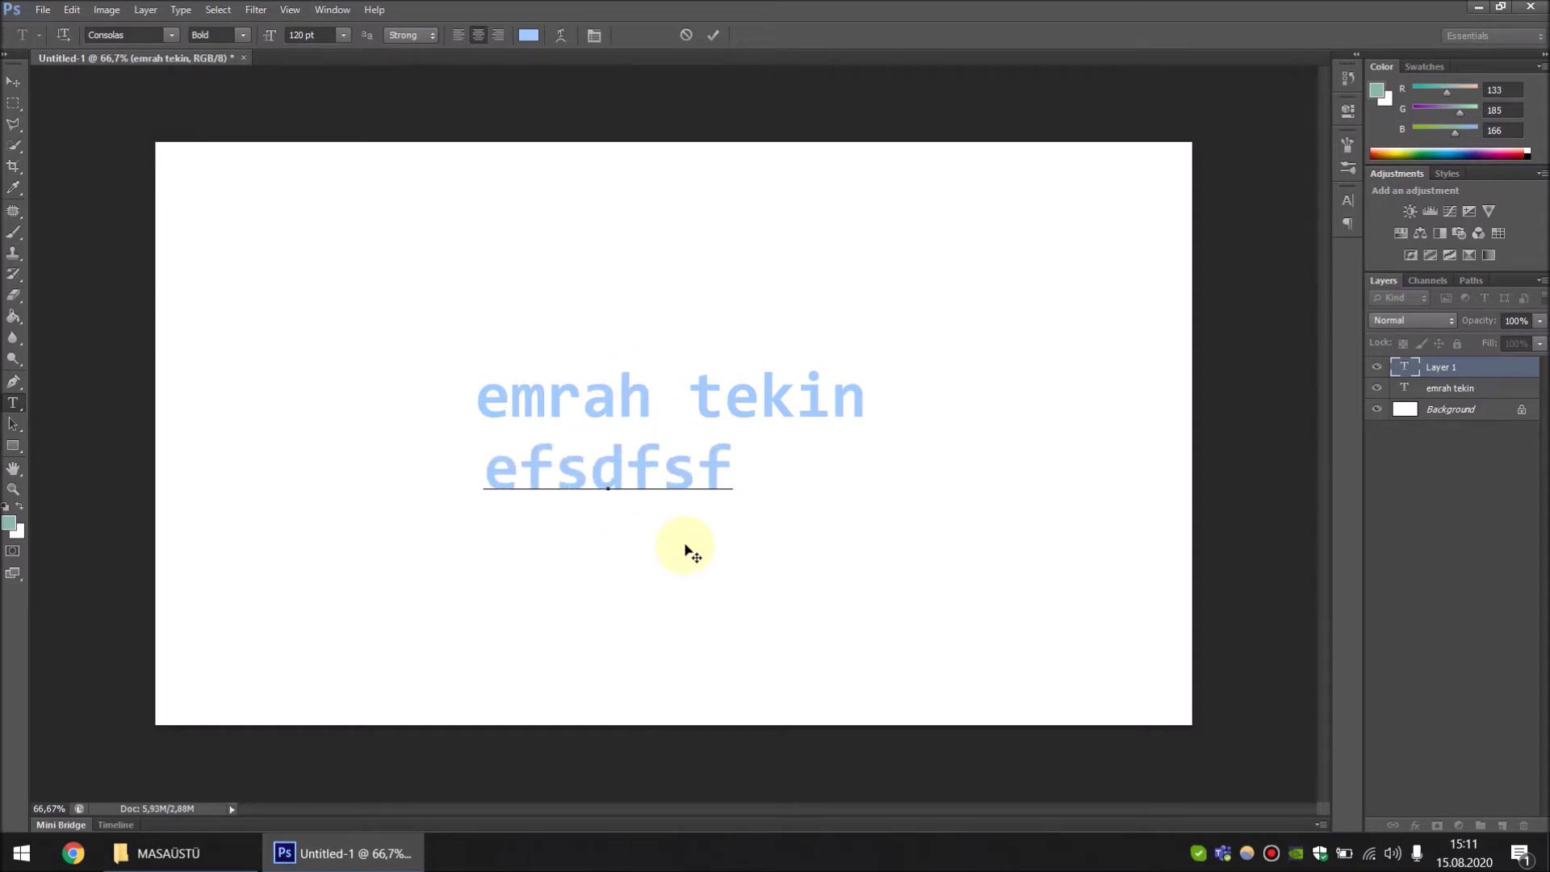
{"action": "key", "text": "BackSpace"}
{"action": "key", "text": "BackSpace"}
{"action": "key", "text": "BackSpace"}
{"action": "key", "text": "BackSpace"}
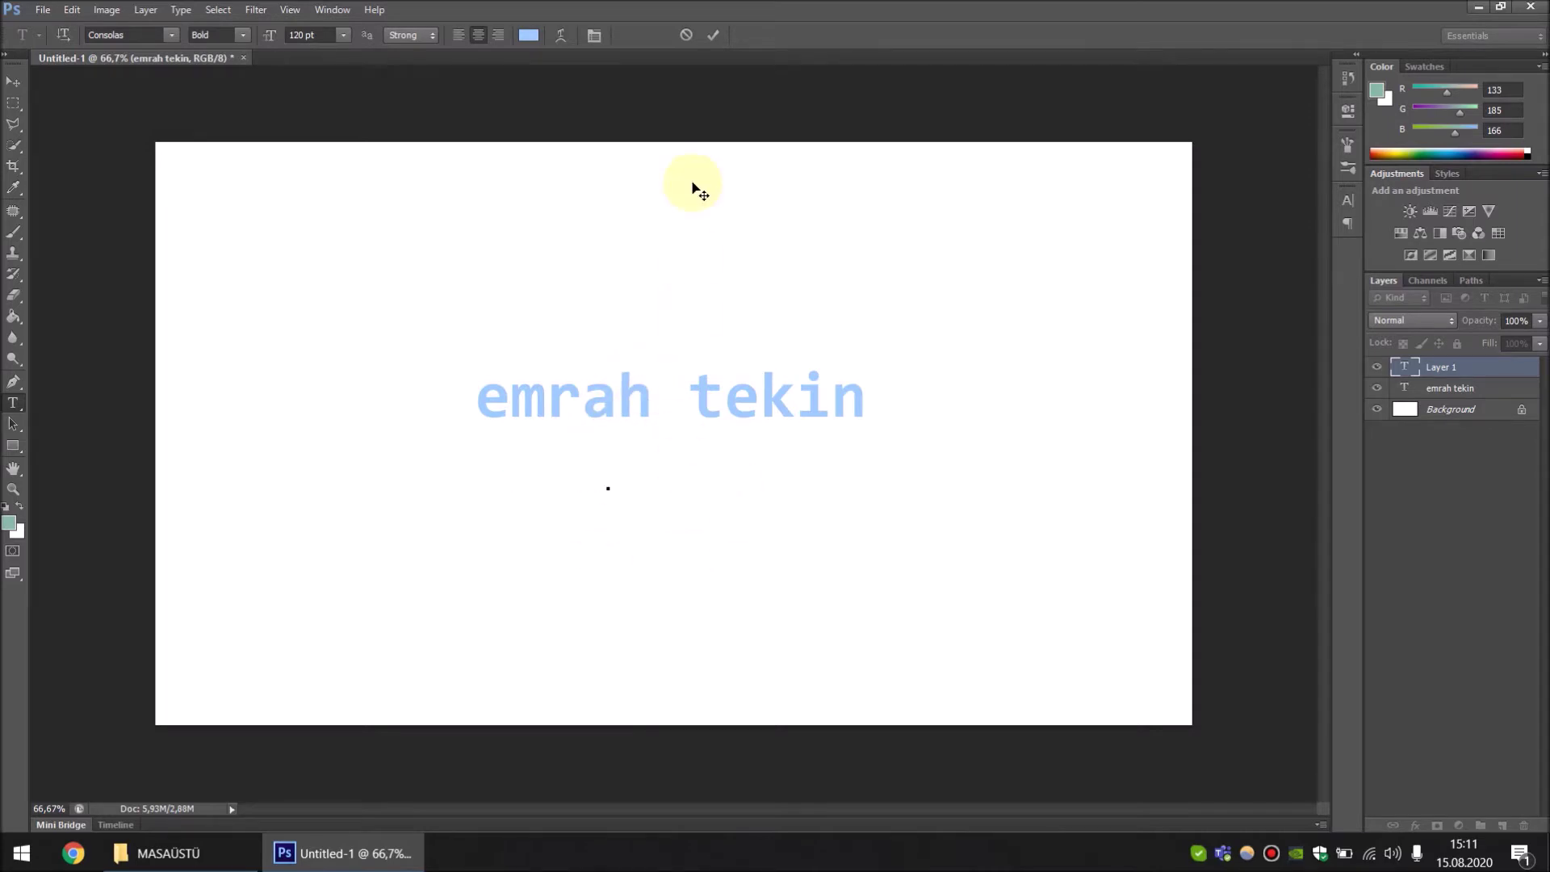
{"action": "left_click", "coordinate": [686, 35]}
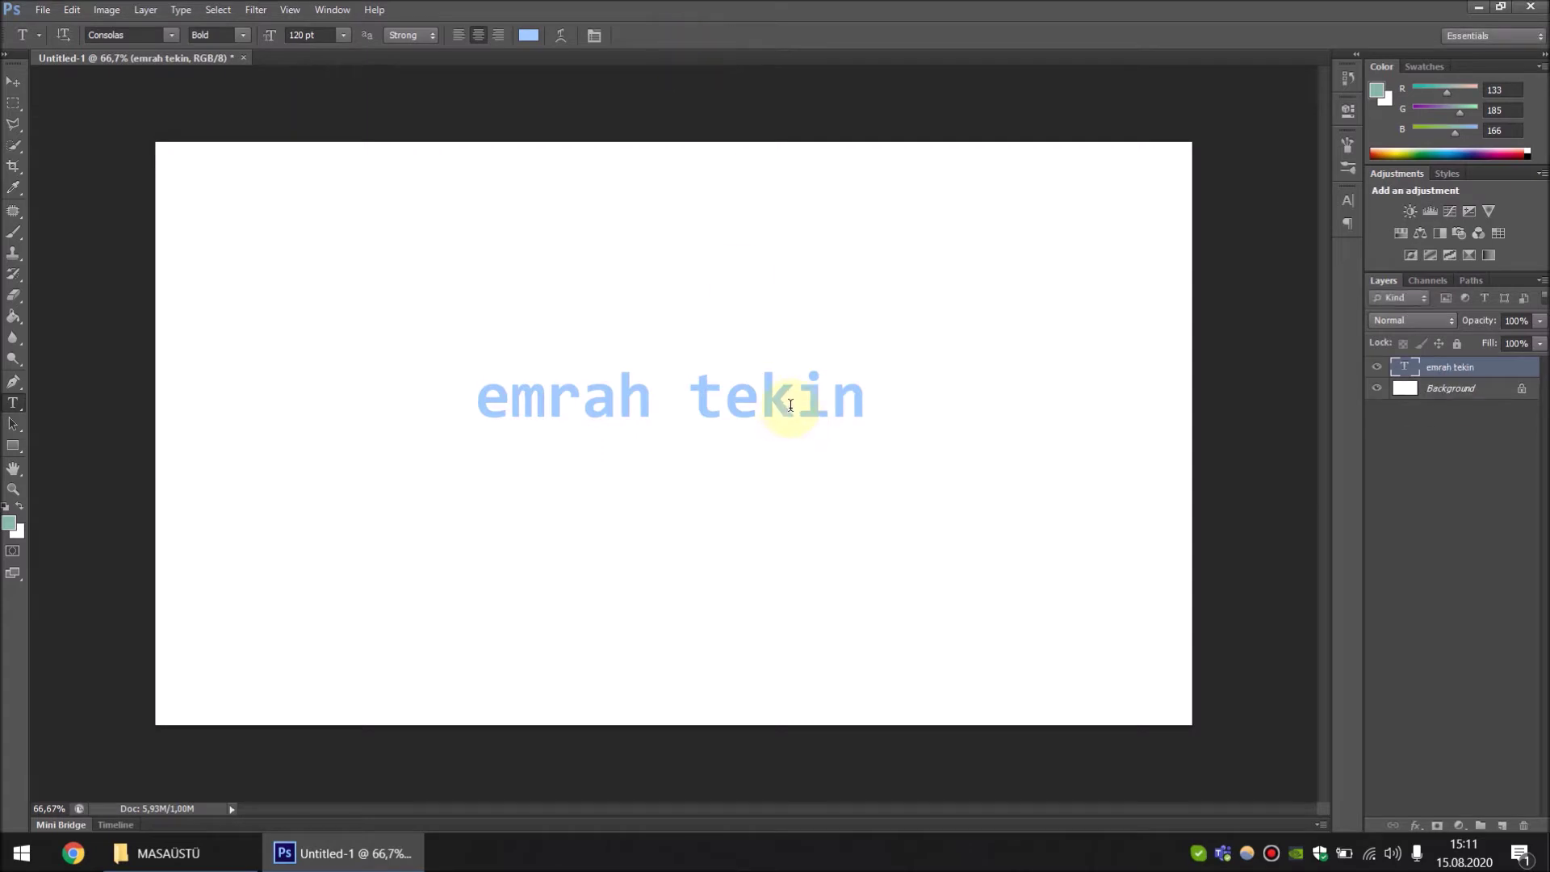
{"action": "left_click", "coordinate": [801, 392]}
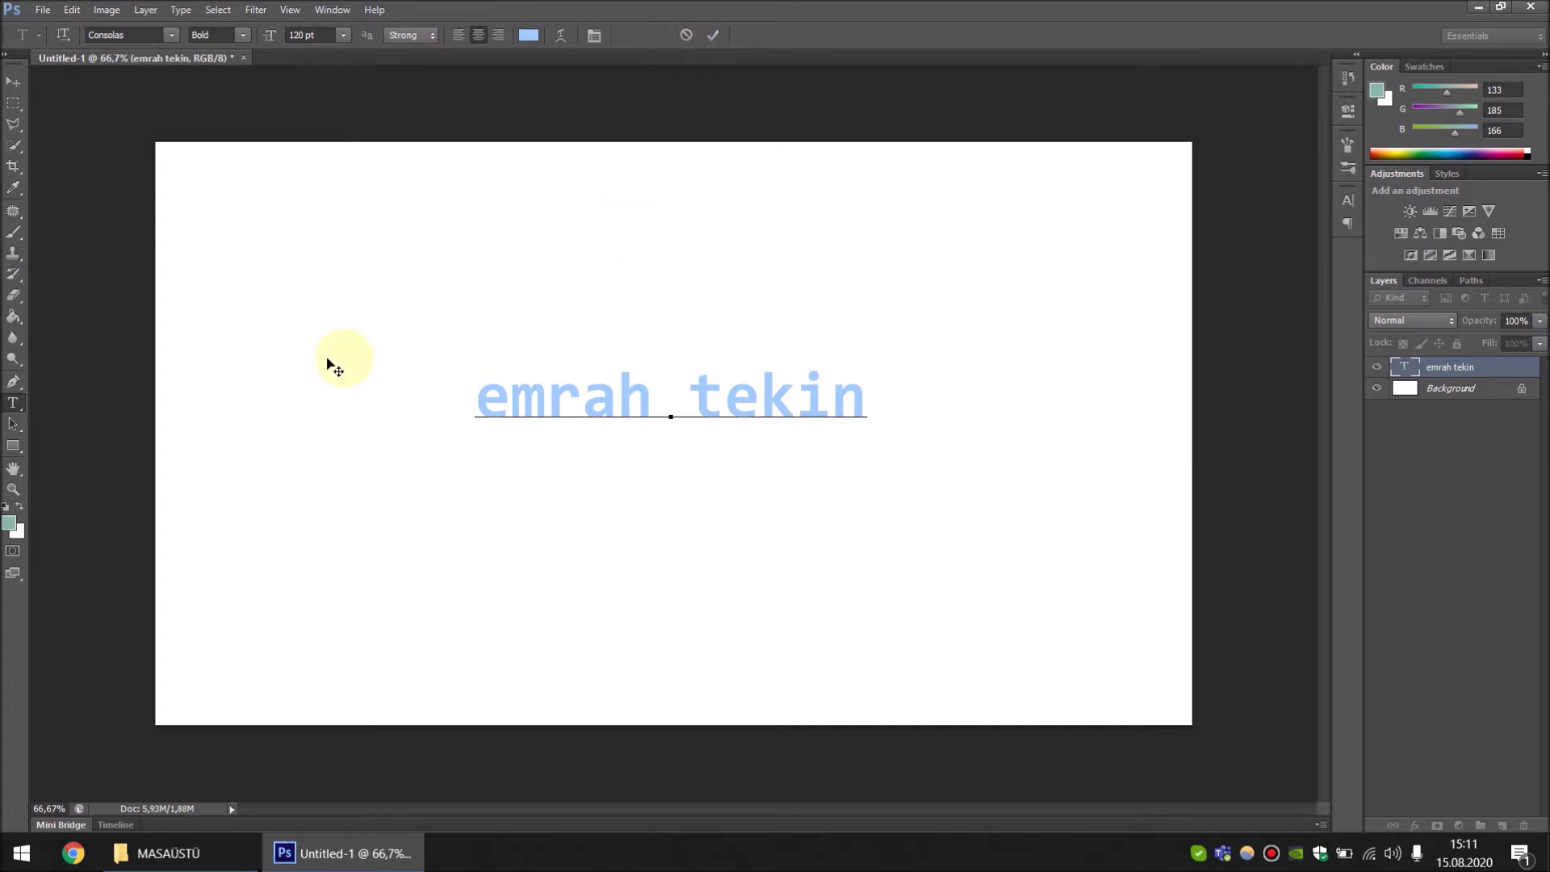
{"action": "left_click_drag", "start_coordinate": [869, 395], "coordinate": [446, 376]}
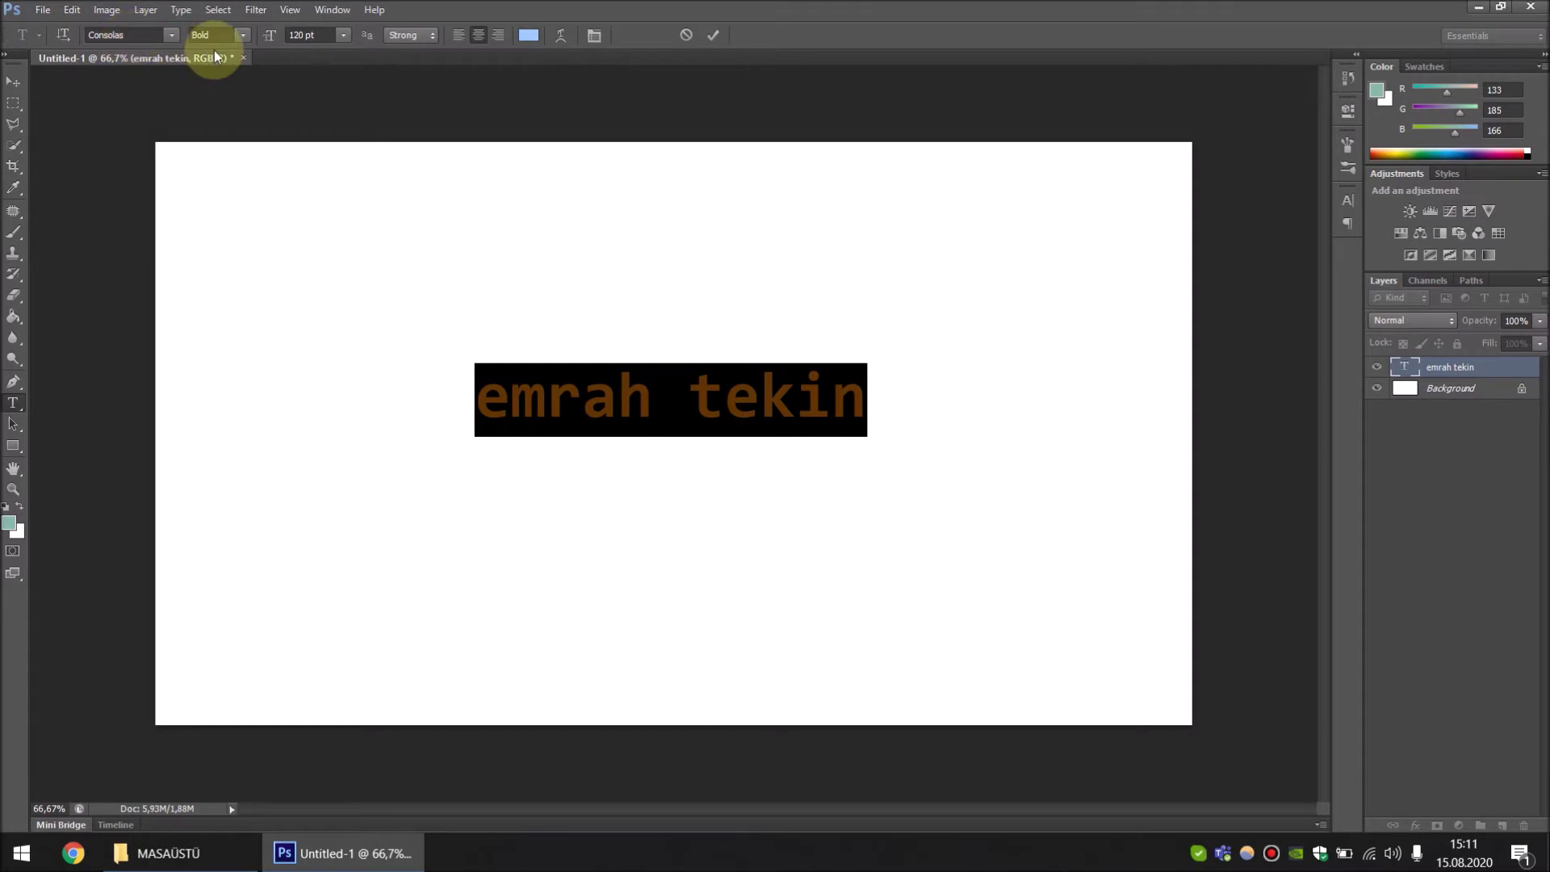
Try Constantia, Copperplate Gothic, Monotype Corsiva, Edwardian Script ITC and Elephant on the name
{"action": "left_click", "coordinate": [175, 36]}
{"action": "key", "text": "Down"}
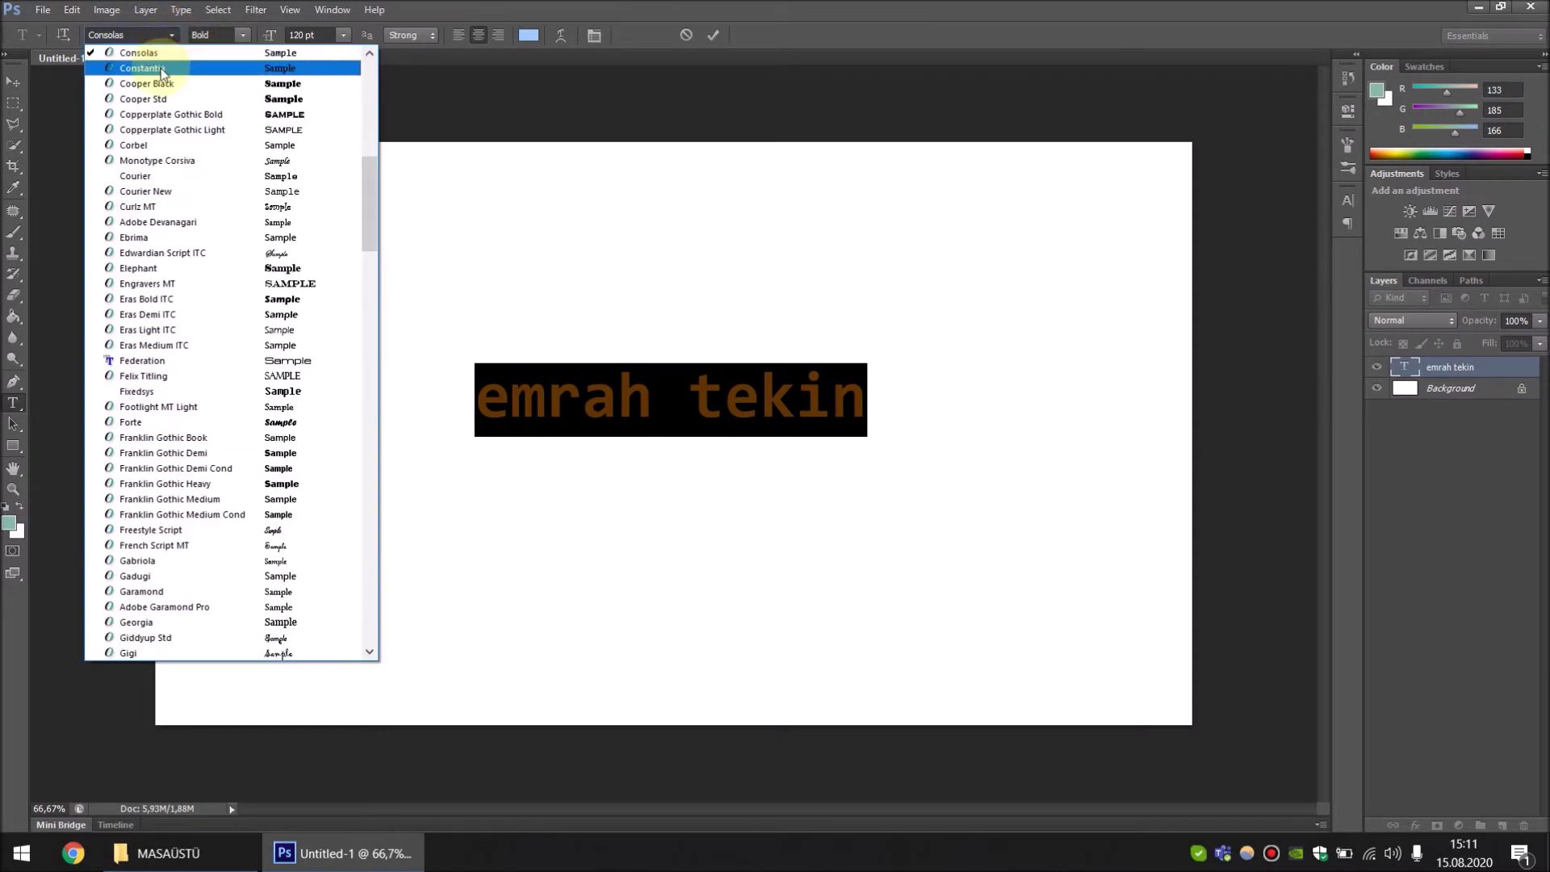
{"action": "key", "text": "Return"}
{"action": "left_click", "coordinate": [169, 35]}
{"action": "left_click", "coordinate": [176, 97]}
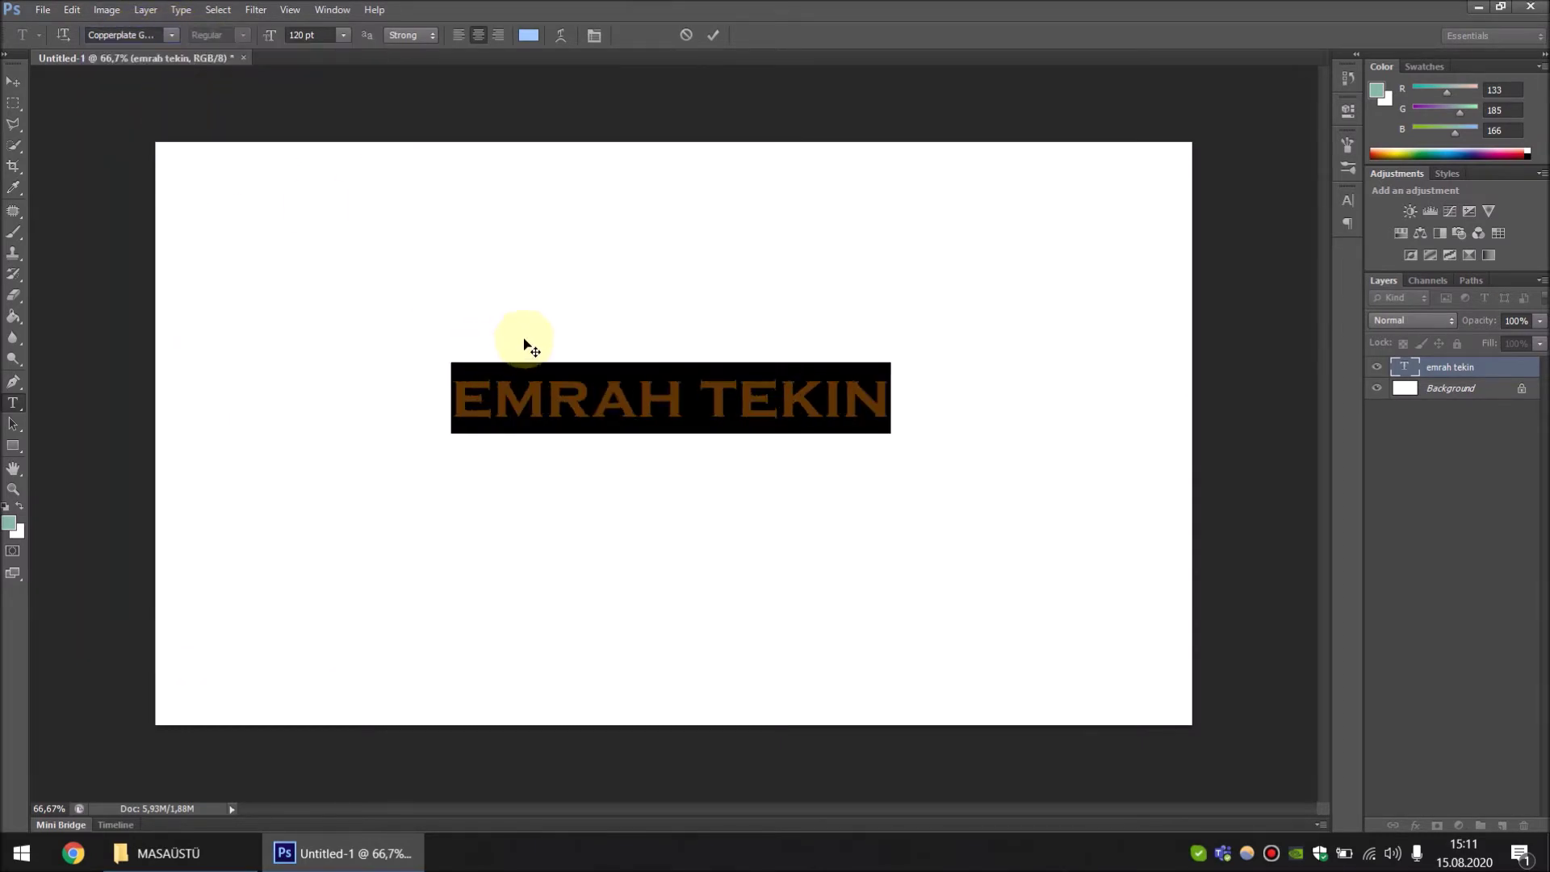
{"action": "left_click", "coordinate": [175, 36]}
{"action": "left_click", "coordinate": [152, 103]}
{"action": "left_click", "coordinate": [167, 35]}
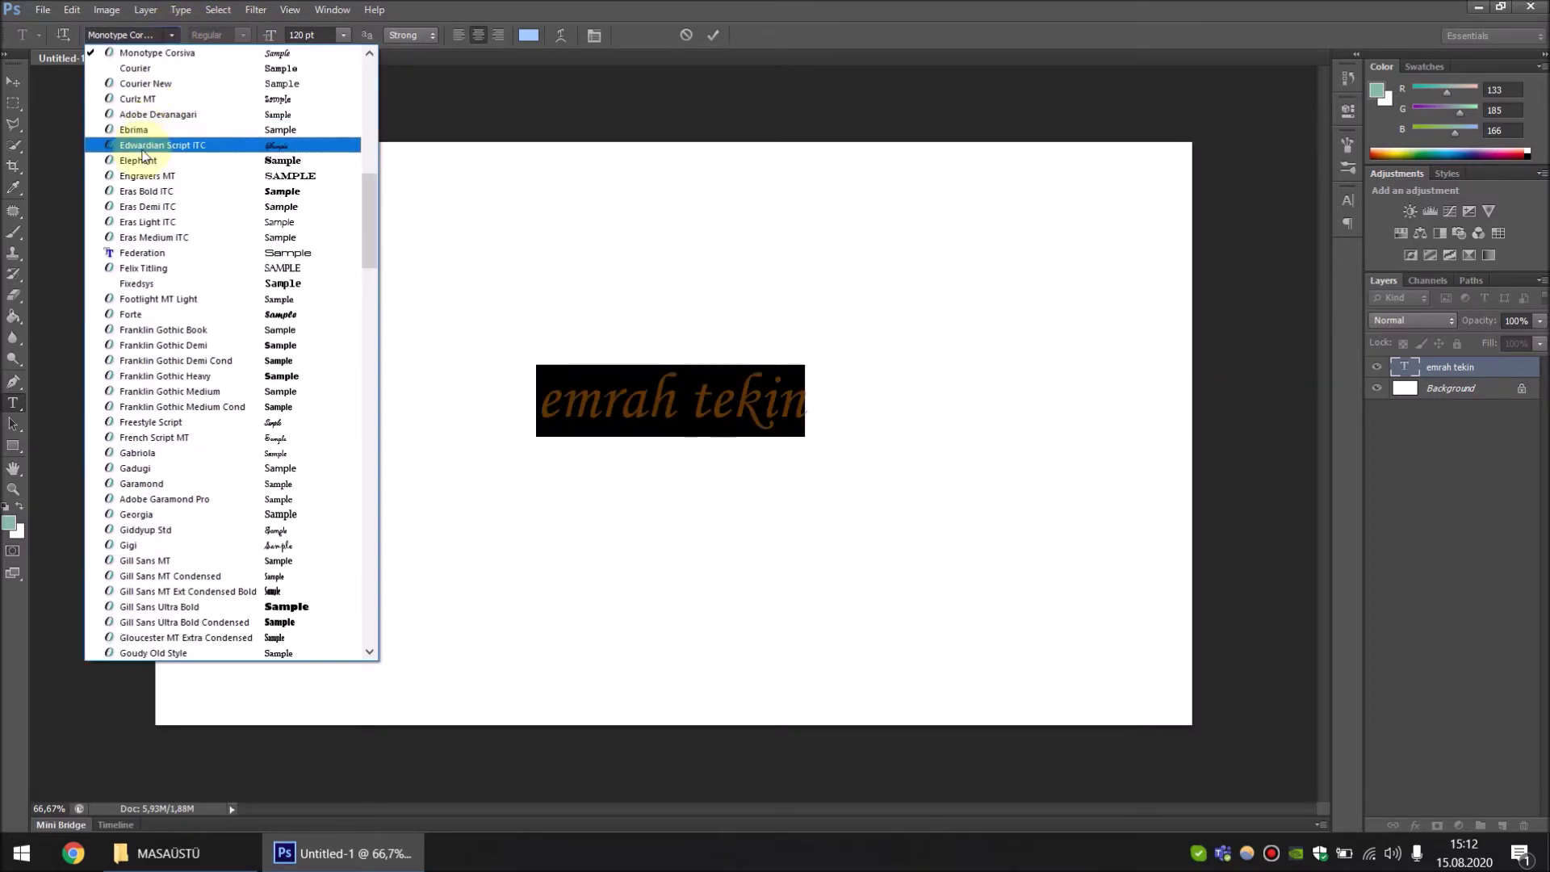
{"action": "left_click", "coordinate": [144, 147]}
{"action": "left_click", "coordinate": [174, 35]}
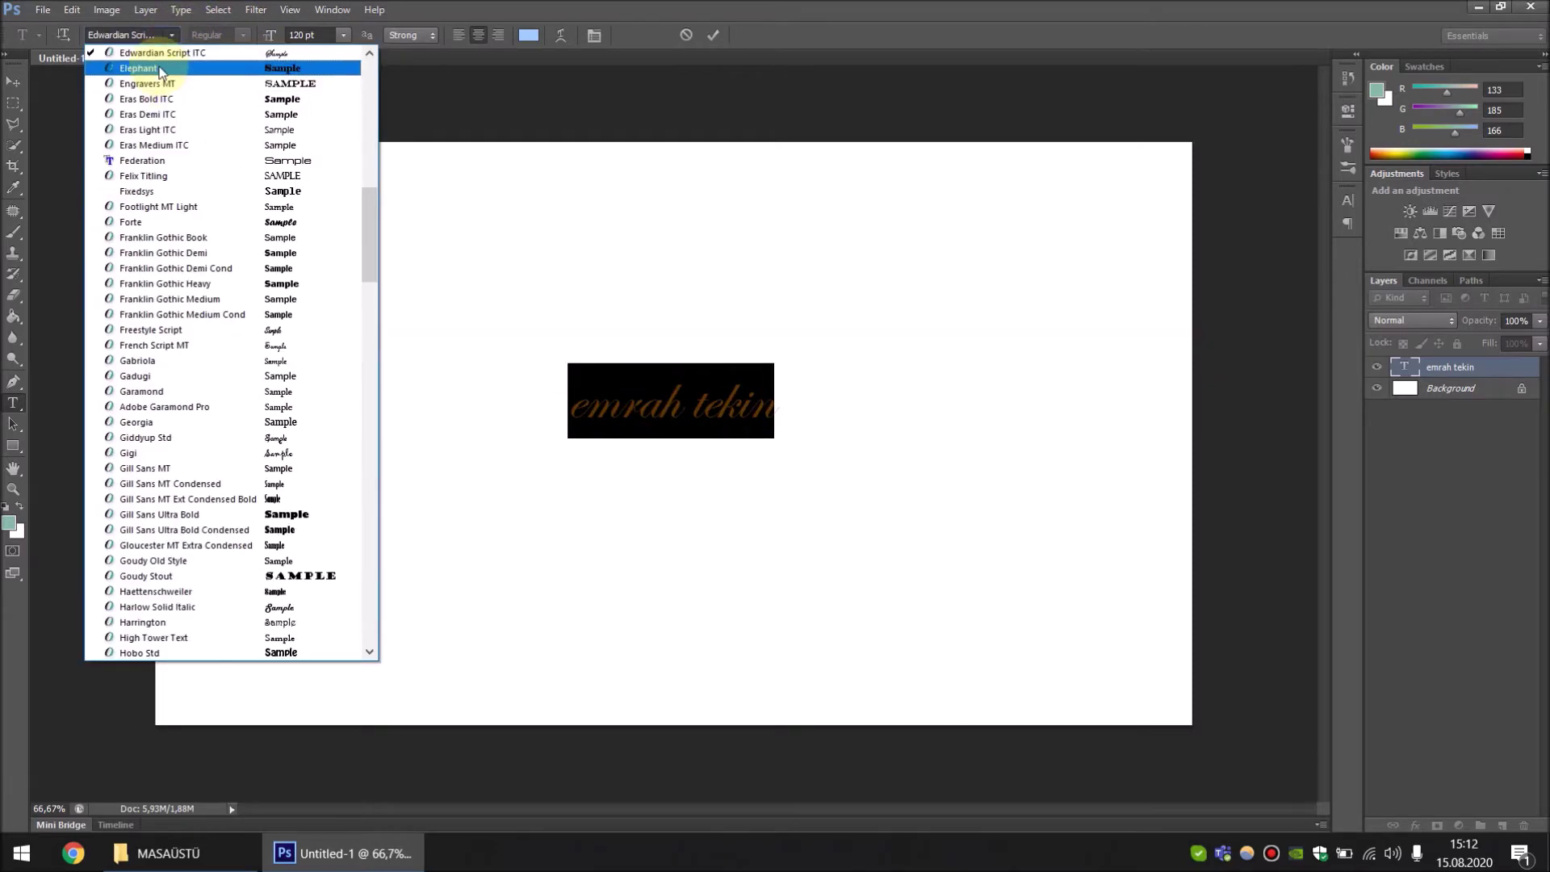
{"action": "left_click", "coordinate": [159, 71]}
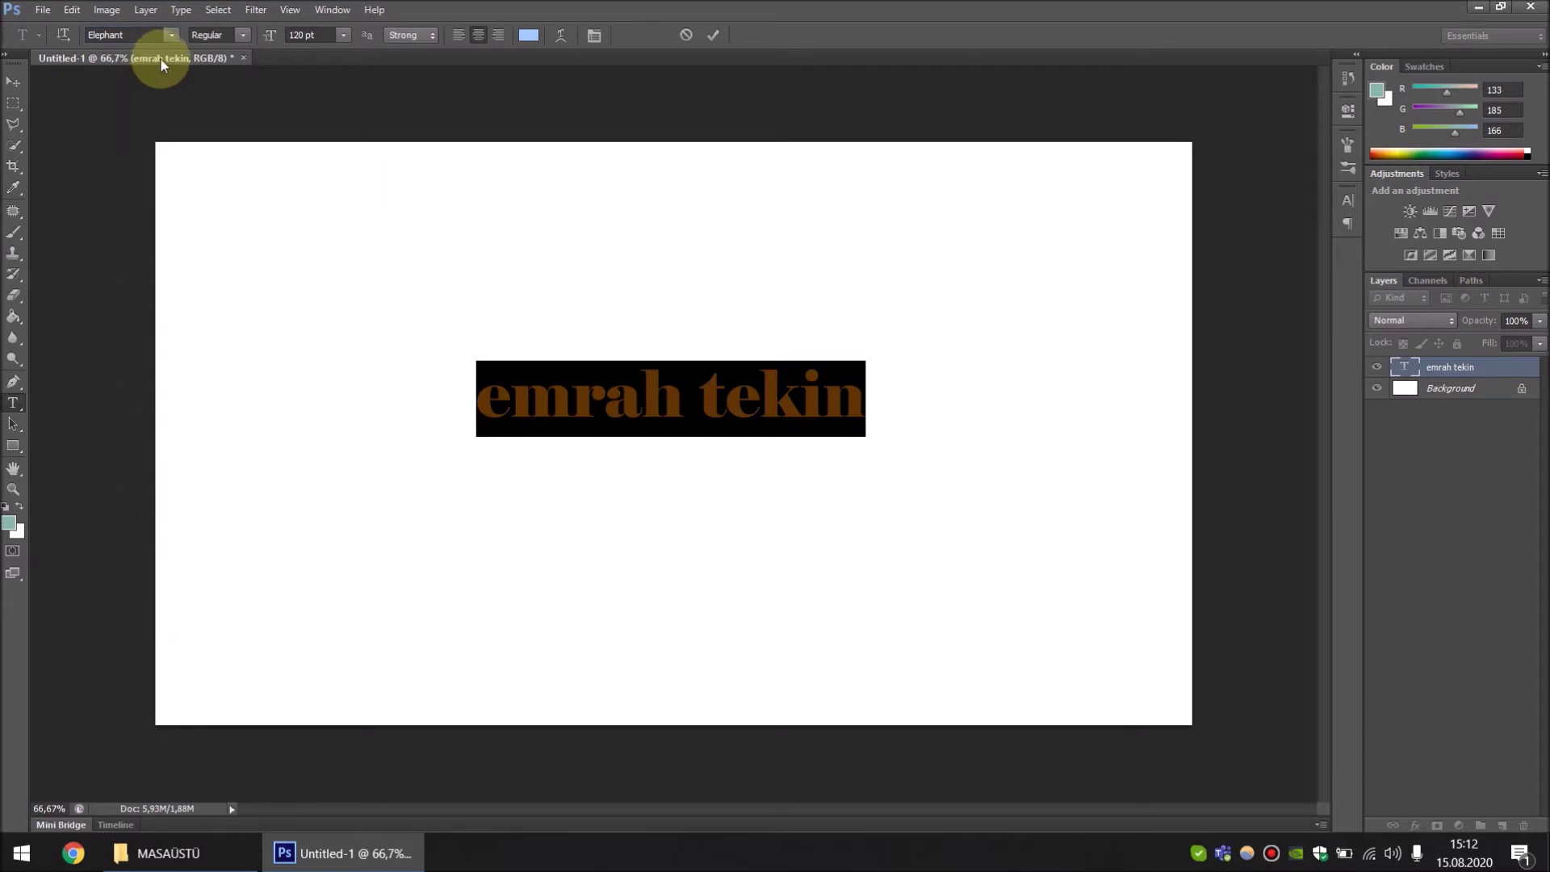
Switch Elephant to Italic and back to Regular, then apply a Franklin Gothic font
{"action": "left_click", "coordinate": [242, 37]}
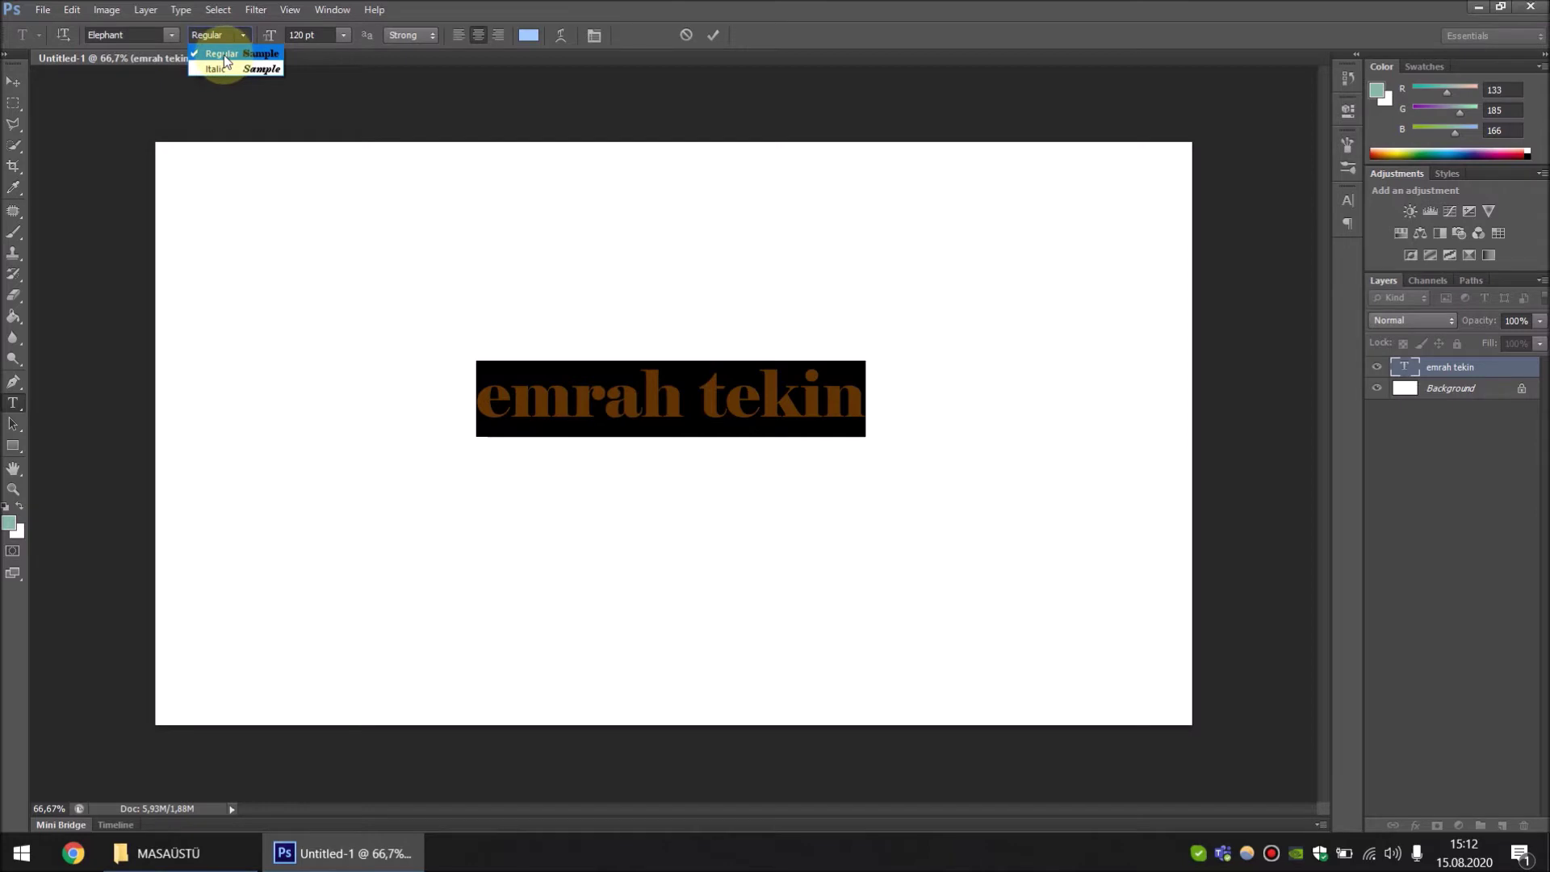
{"action": "left_click", "coordinate": [217, 68]}
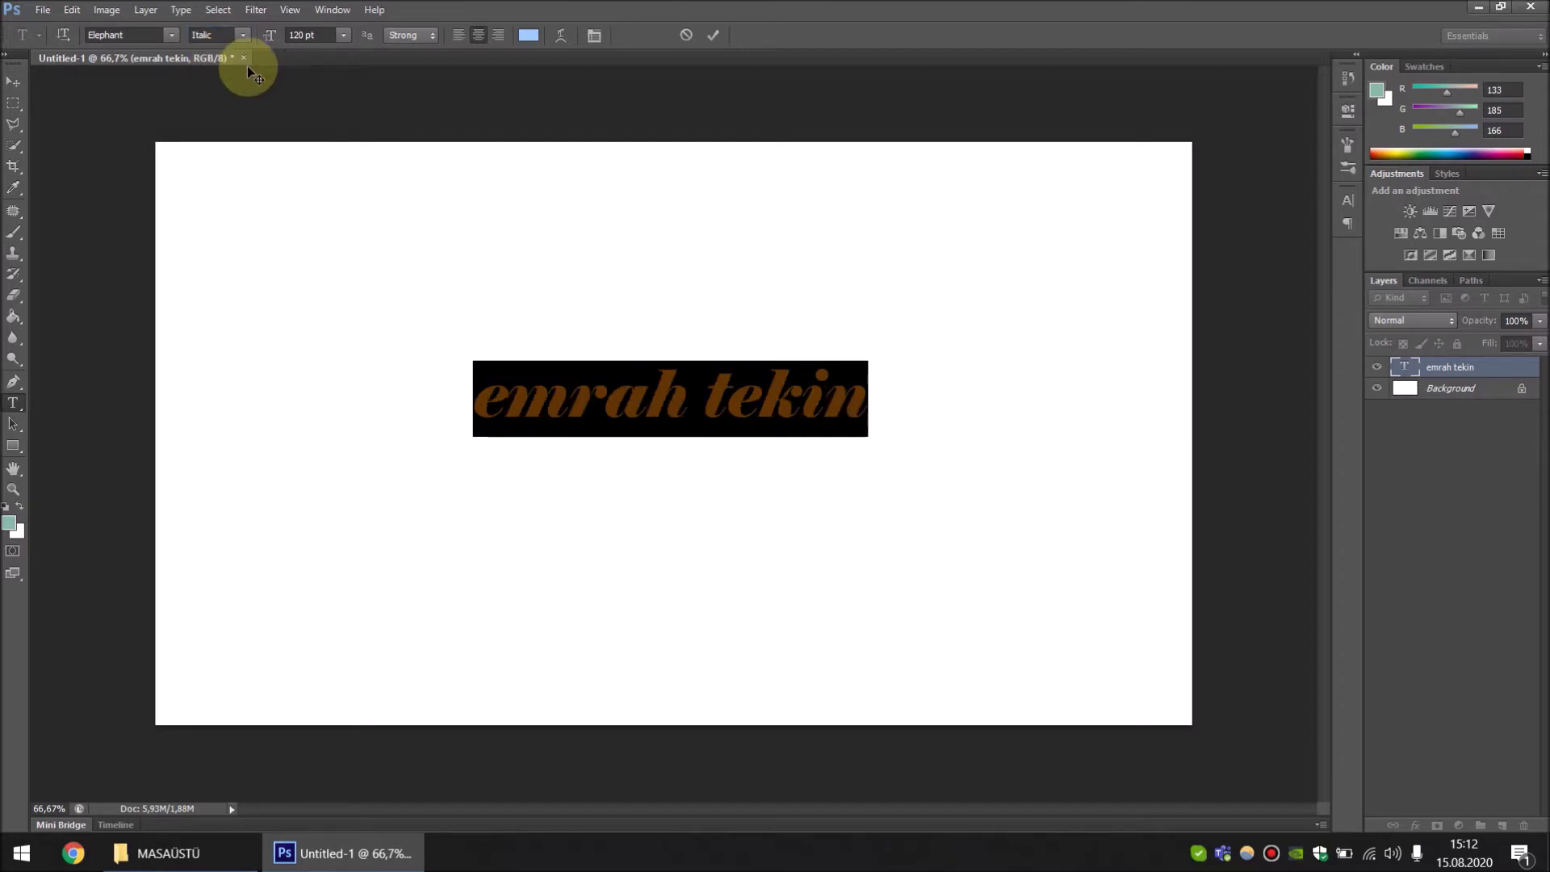
{"action": "left_click", "coordinate": [244, 36]}
{"action": "left_click", "coordinate": [242, 53]}
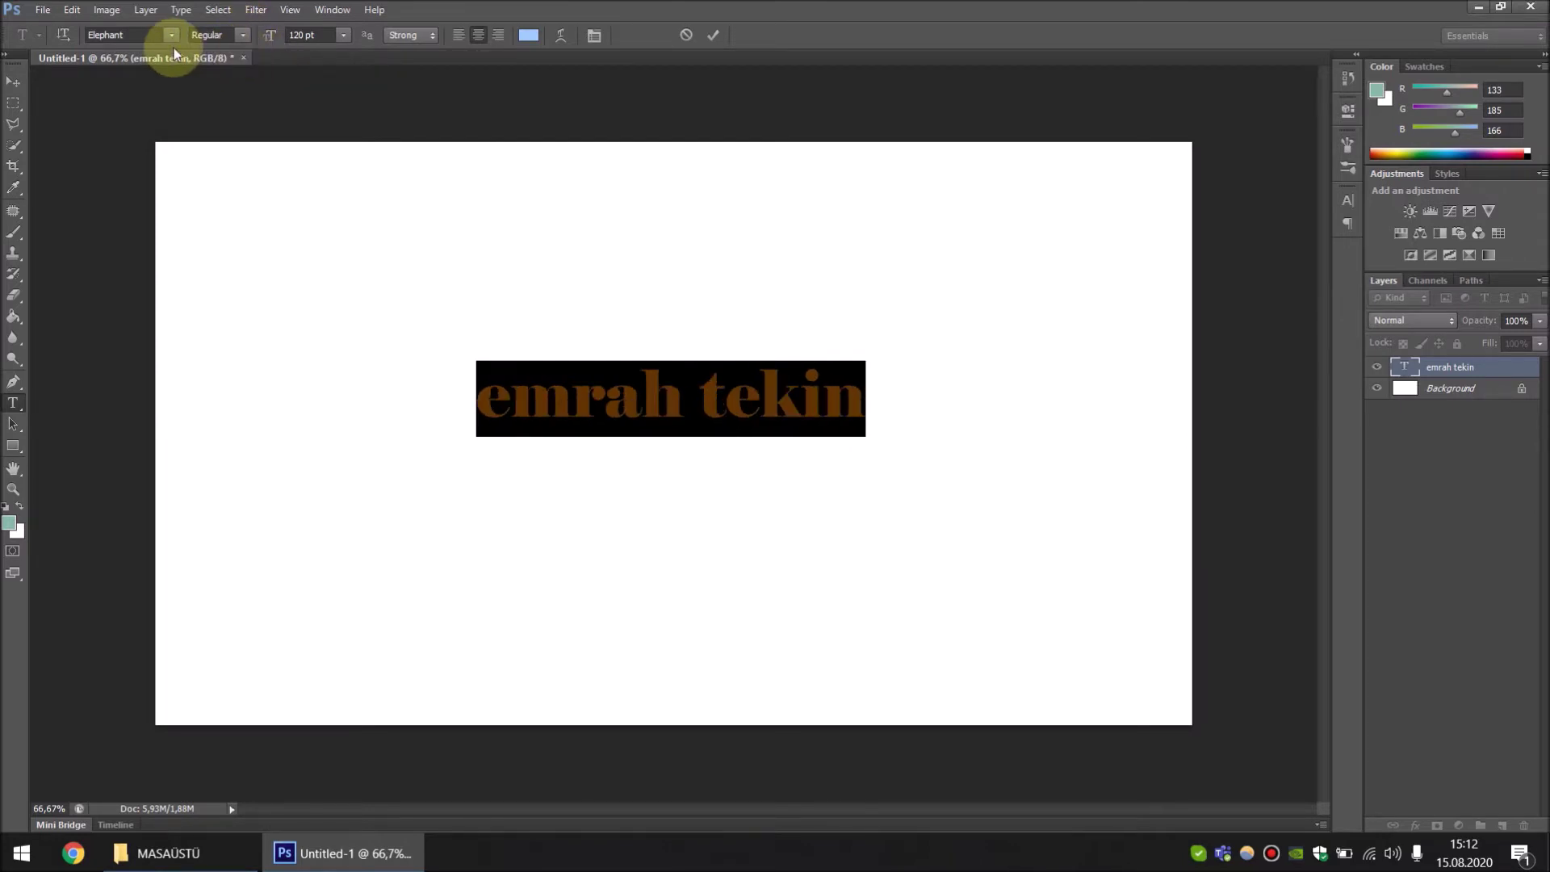
{"action": "left_click", "coordinate": [171, 35]}
{"action": "scroll", "coordinate": [172, 55], "scroll_direction": "up", "scroll_amount": 2}
{"action": "left_click", "coordinate": [166, 230]}
{"action": "left_click", "coordinate": [241, 37]}
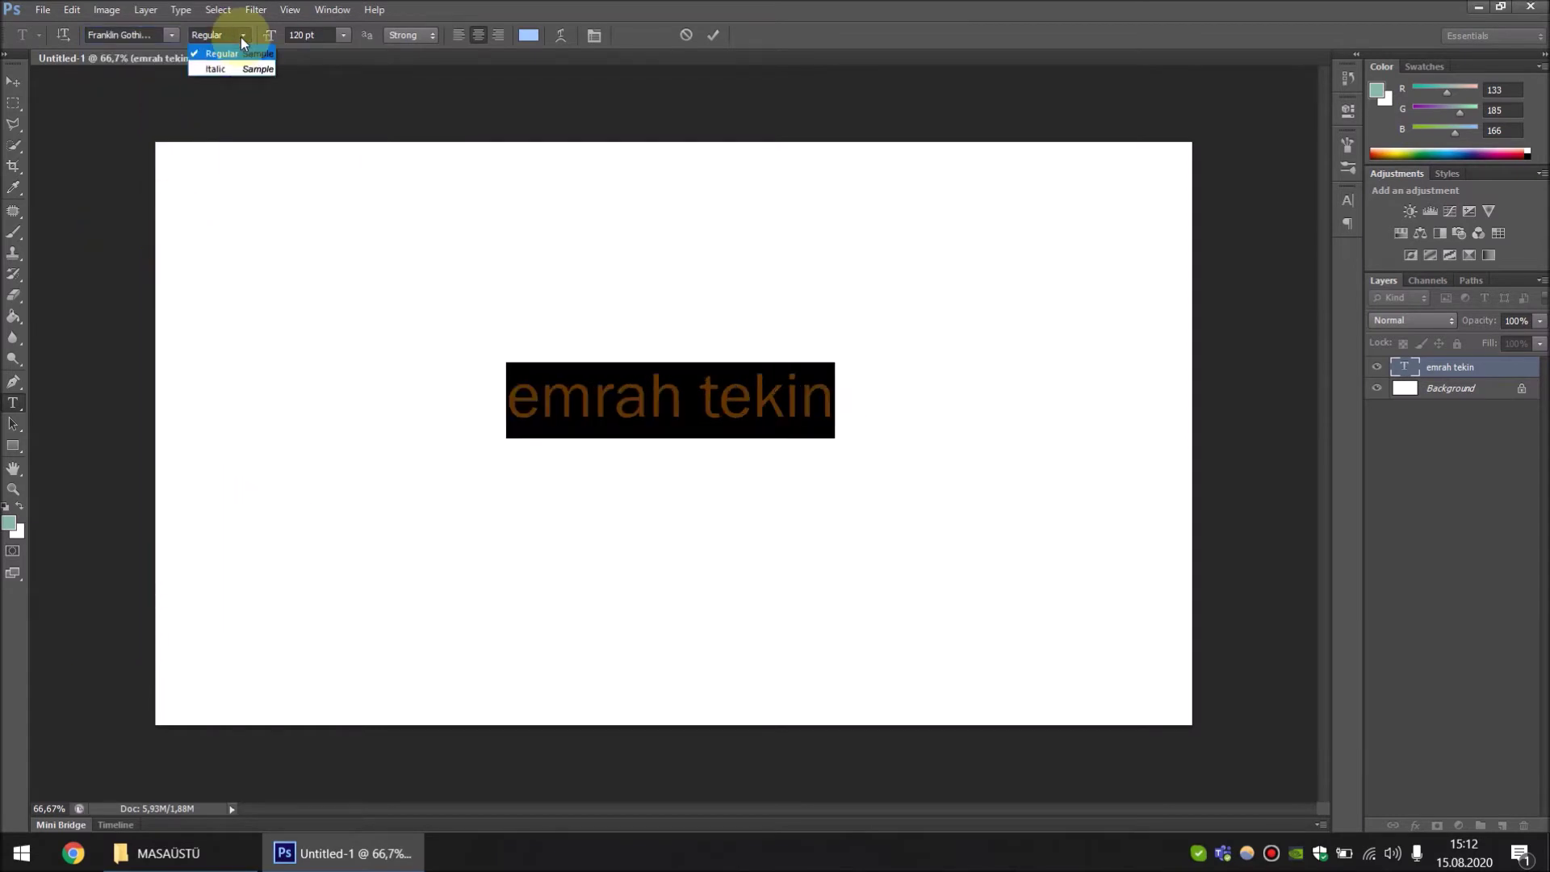
Try Gill Sans Ultra Bold, Lucida Handwriting, Palace Script MT and Stencil Std on the text
{"action": "left_click", "coordinate": [174, 35]}
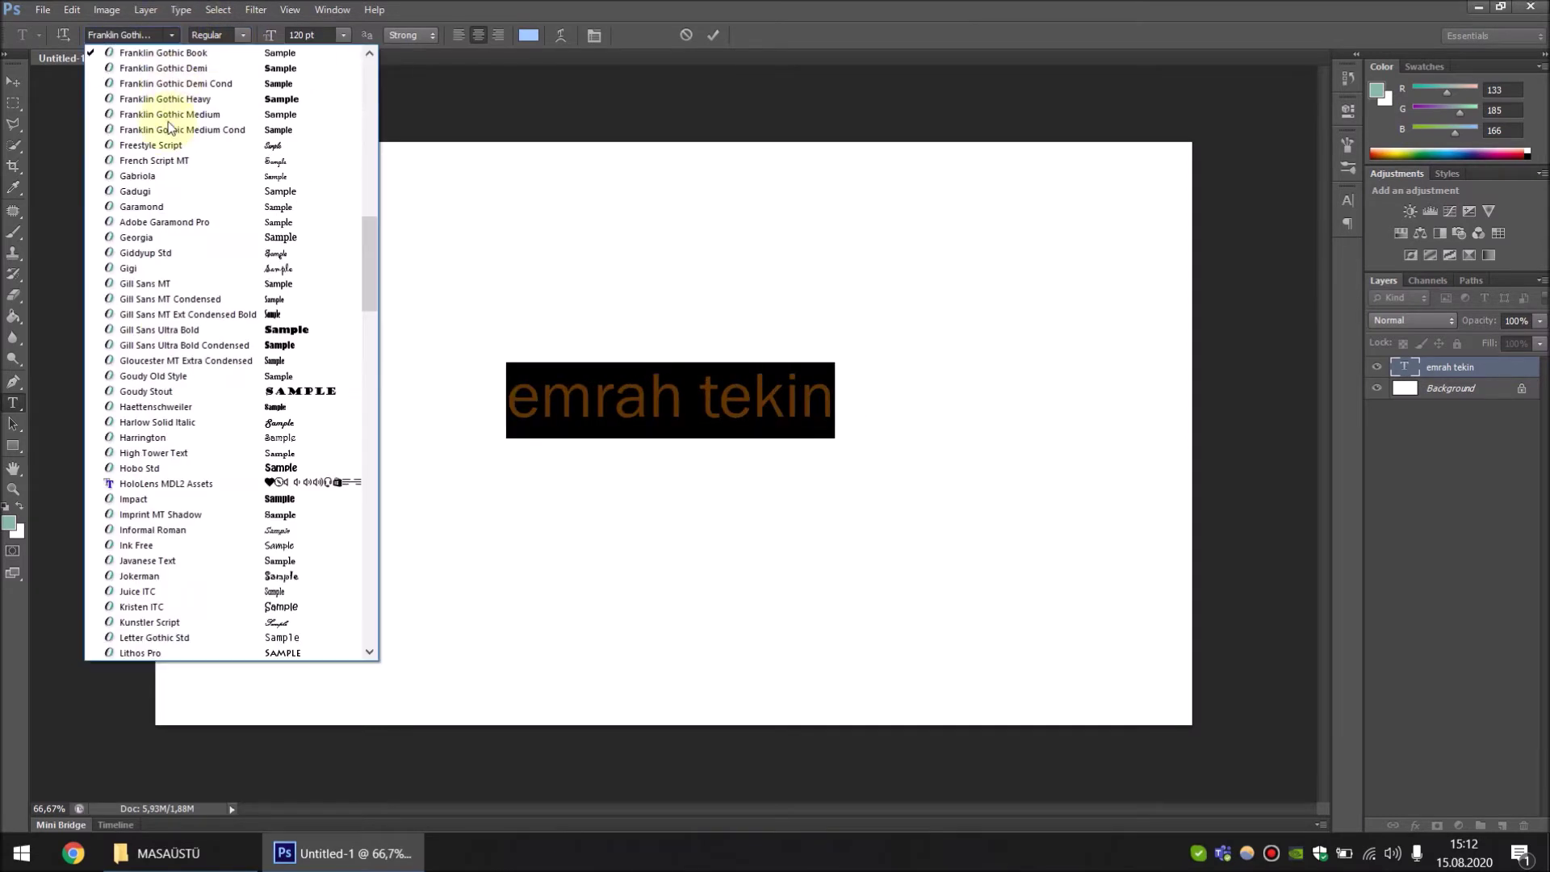
{"action": "left_click", "coordinate": [162, 343]}
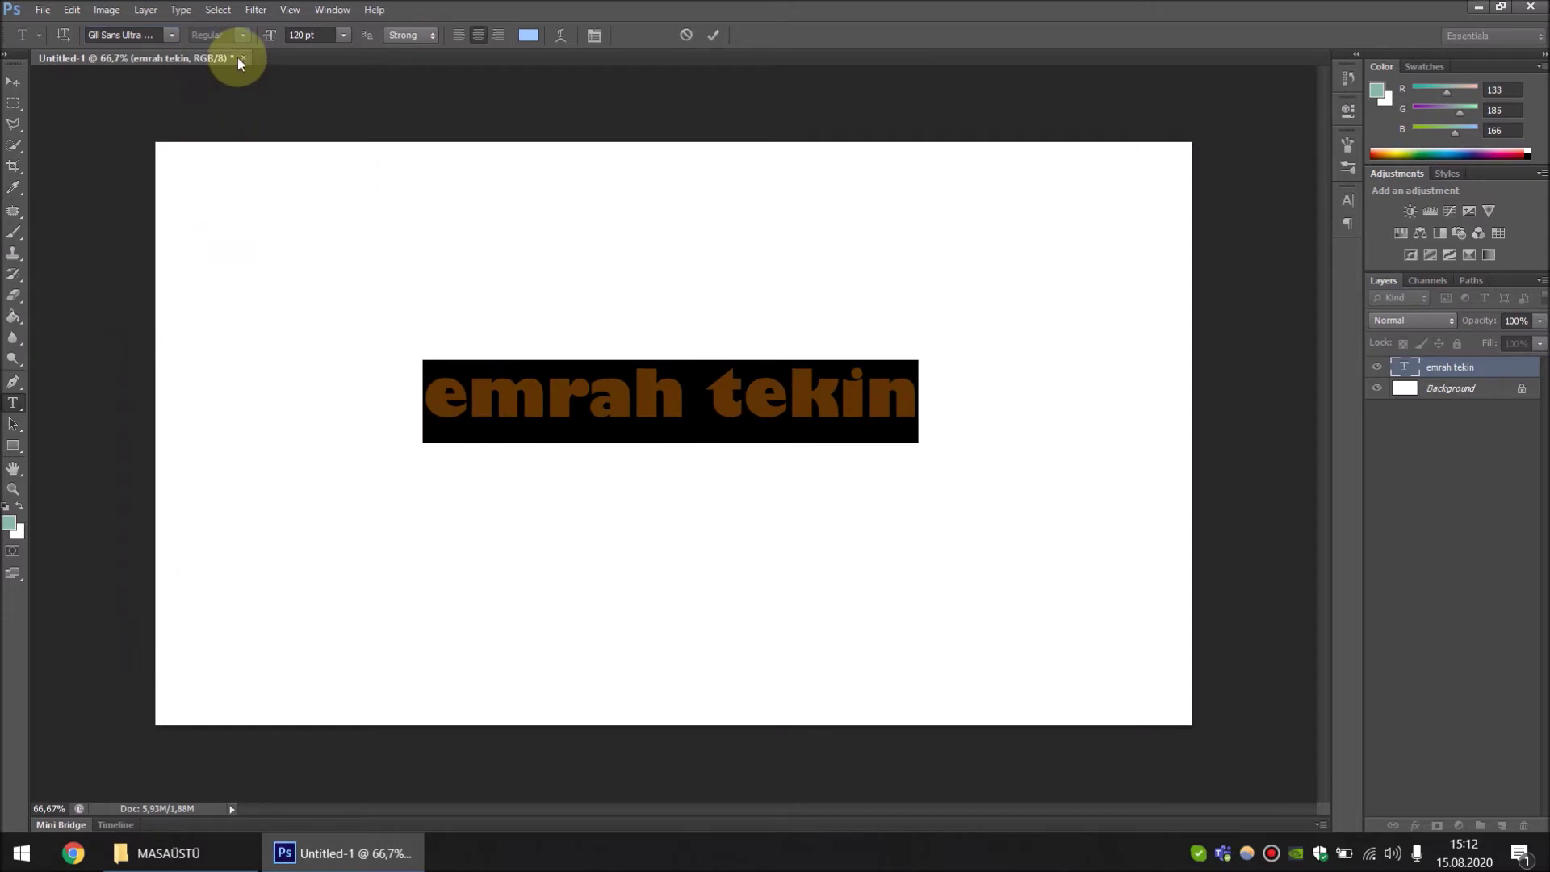
{"action": "left_click", "coordinate": [171, 34]}
{"action": "left_click", "coordinate": [162, 448]}
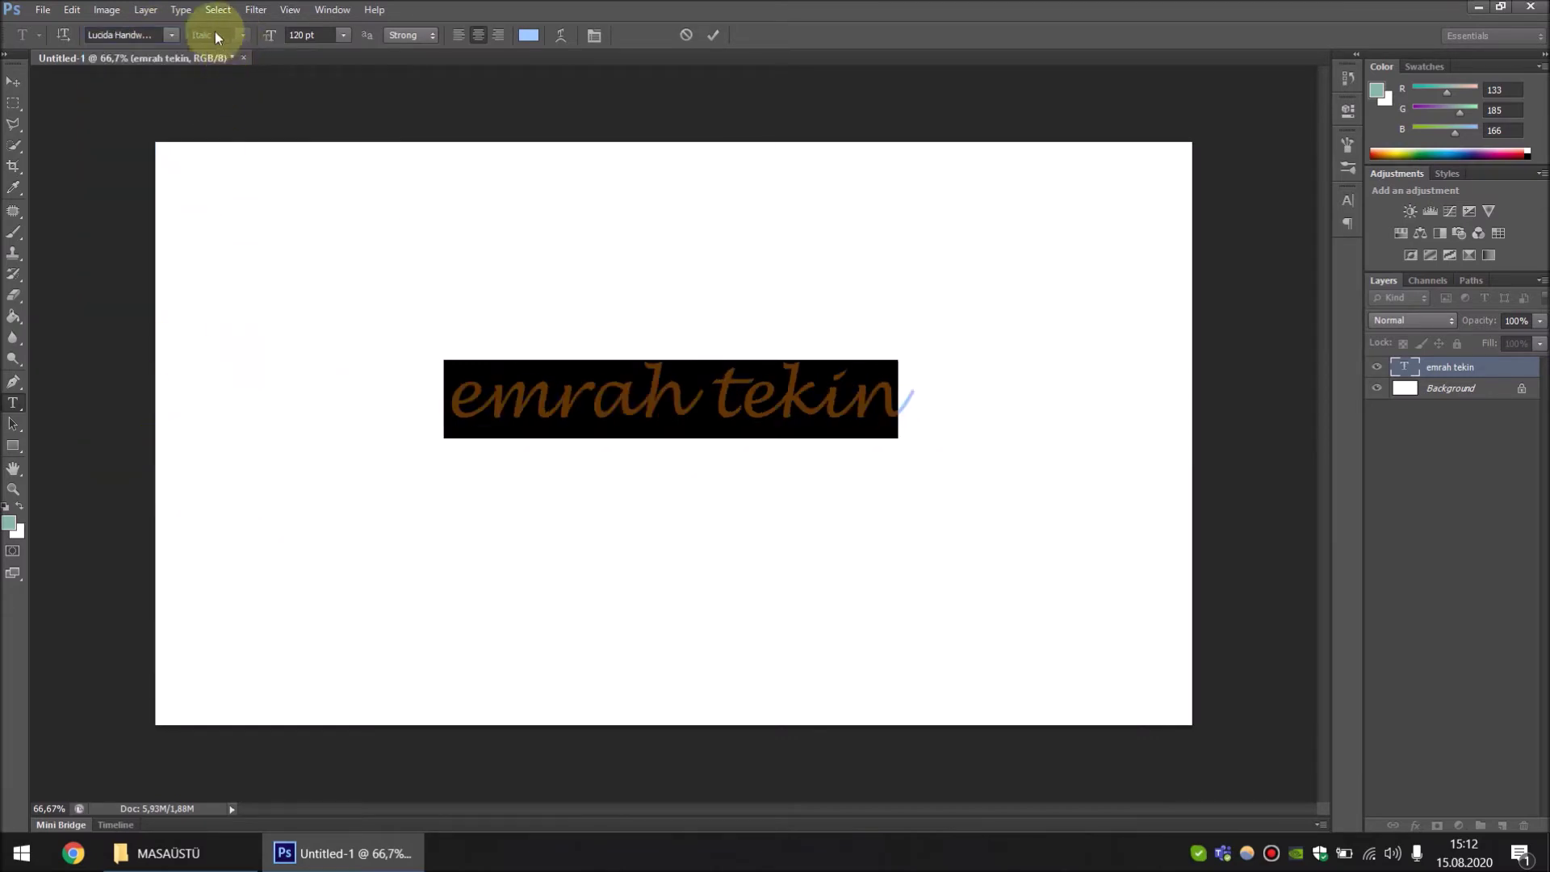
{"action": "left_click", "coordinate": [171, 35]}
{"action": "scroll", "coordinate": [162, 452], "scroll_direction": "down", "scroll_amount": 5}
{"action": "left_click", "coordinate": [162, 494]}
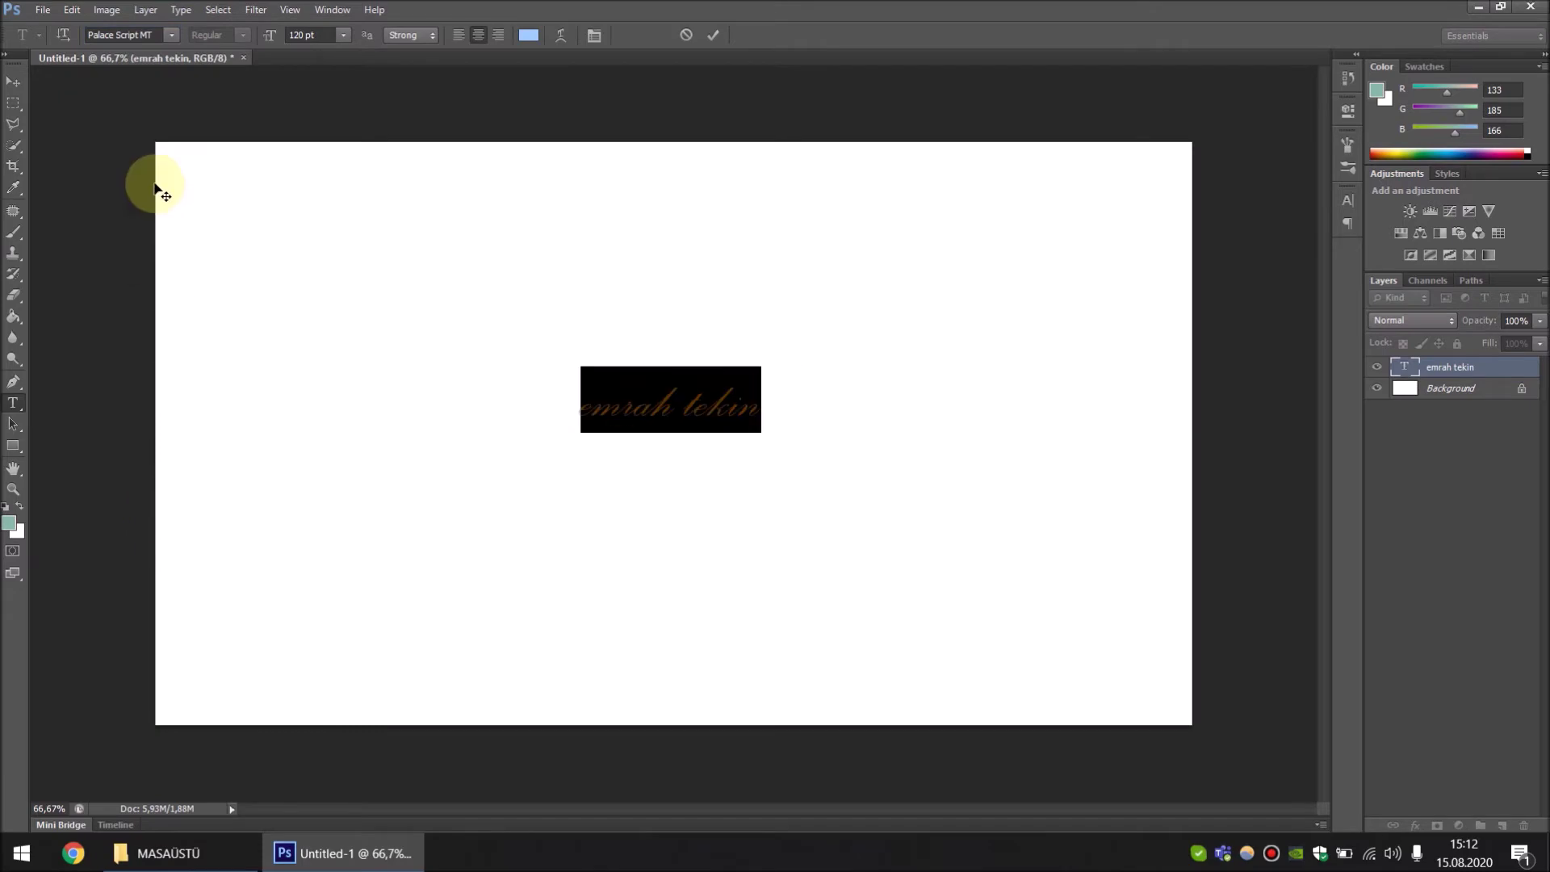
{"action": "left_click", "coordinate": [171, 37]}
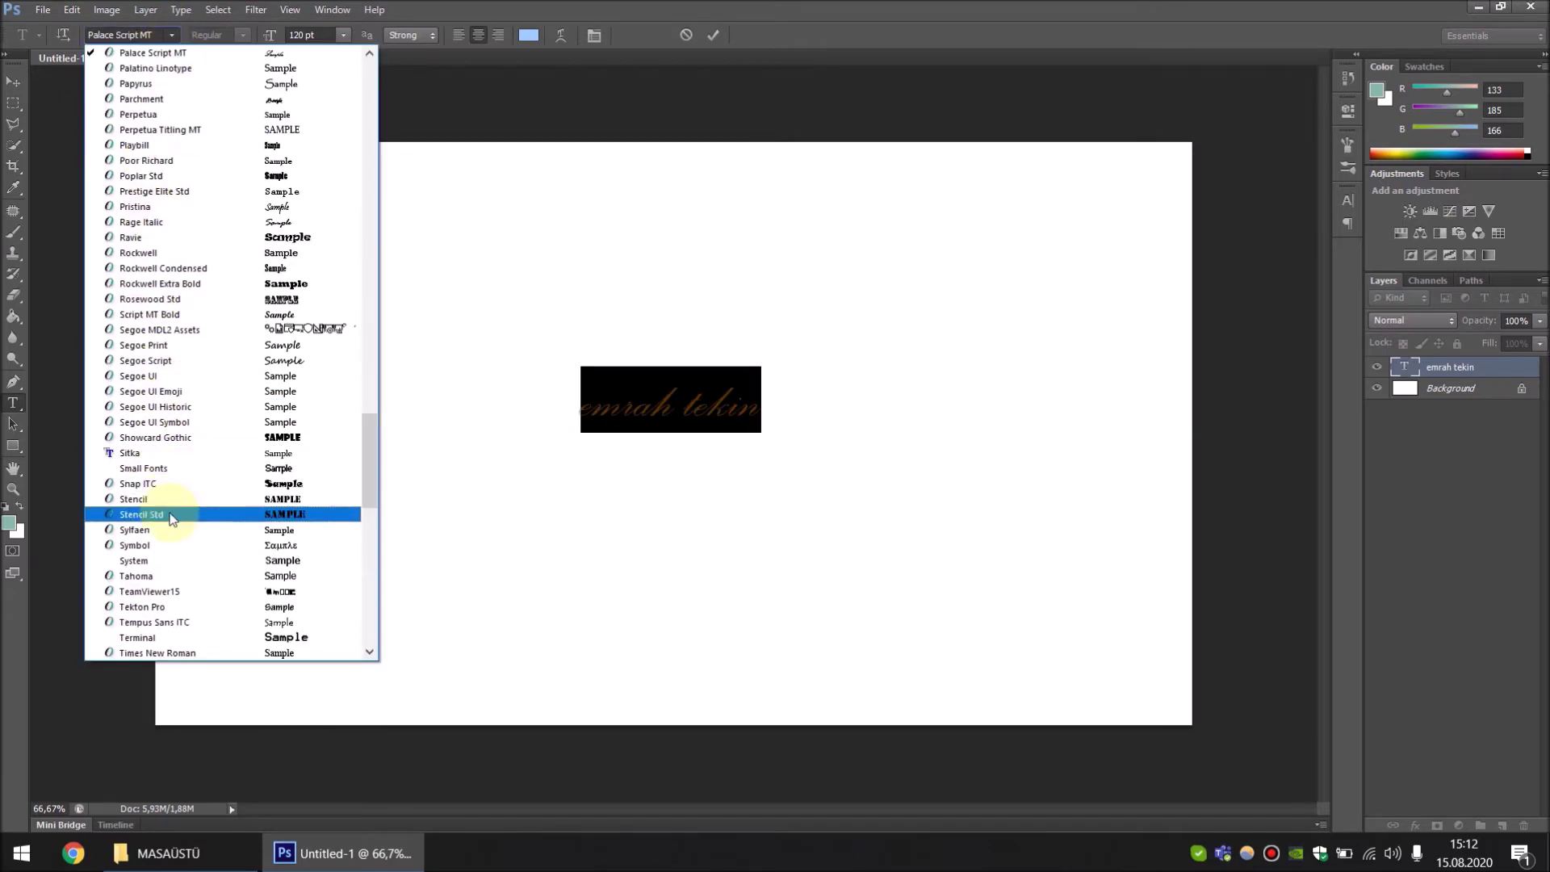
{"action": "left_click", "coordinate": [172, 514]}
Scroll back up the font list and settle on Arial
{"action": "left_click", "coordinate": [171, 36]}
{"action": "scroll", "coordinate": [206, 459], "scroll_direction": "down", "scroll_amount": 5}
{"action": "scroll", "coordinate": [202, 566], "scroll_direction": "down", "scroll_amount": 3}
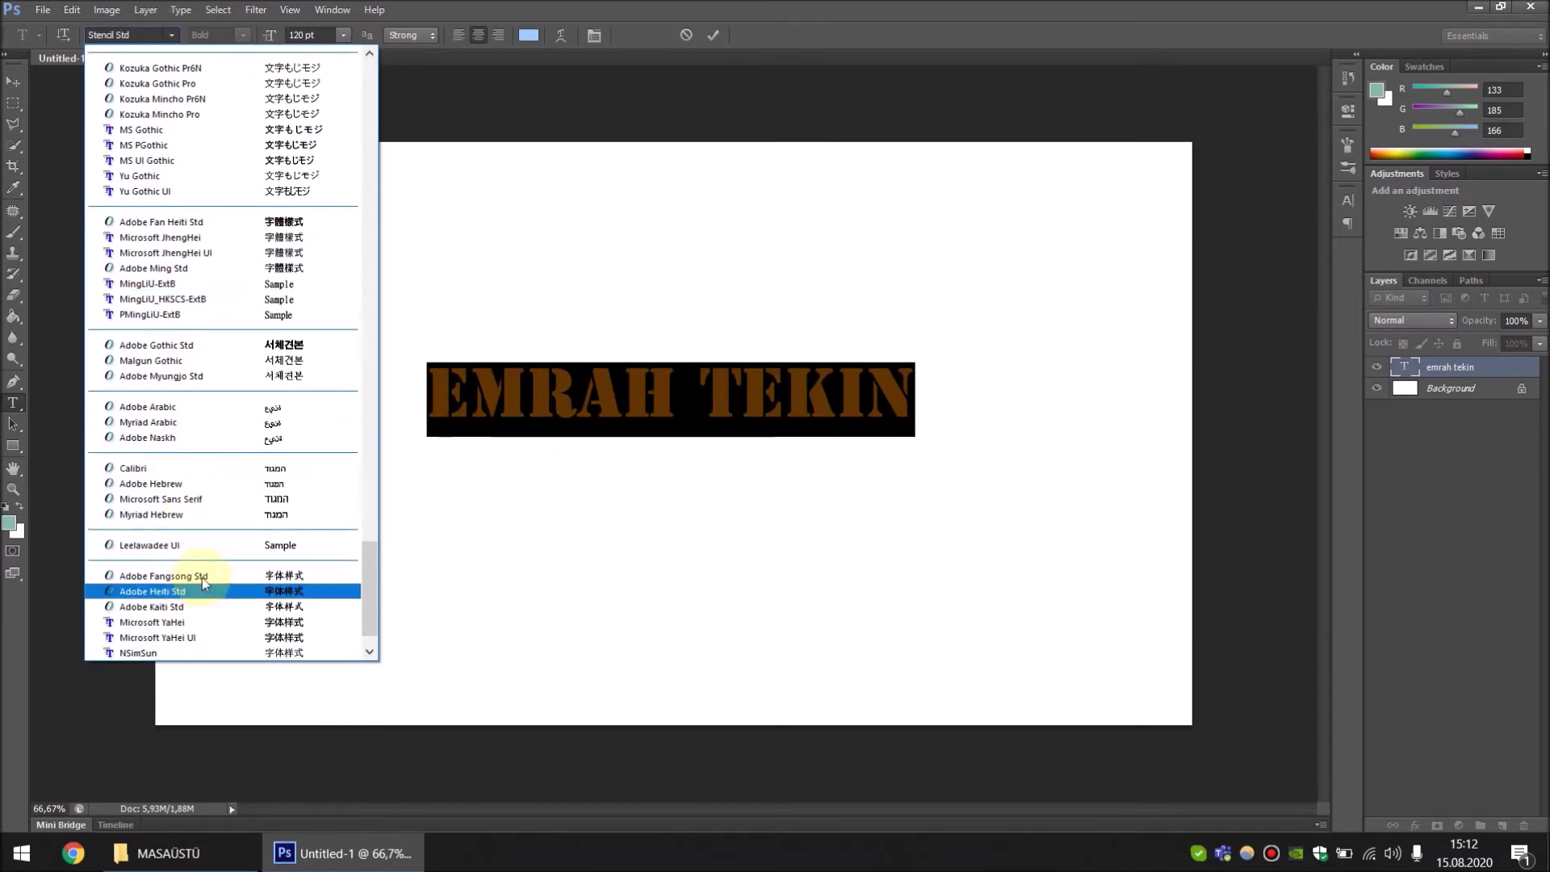
{"action": "scroll", "coordinate": [206, 465], "scroll_direction": "up", "scroll_amount": 5}
{"action": "scroll", "coordinate": [212, 448], "scroll_direction": "up", "scroll_amount": 5}
{"action": "scroll", "coordinate": [211, 448], "scroll_direction": "up", "scroll_amount": 5}
{"action": "scroll", "coordinate": [212, 449], "scroll_direction": "up", "scroll_amount": 5}
{"action": "scroll", "coordinate": [211, 448], "scroll_direction": "up", "scroll_amount": 5}
{"action": "scroll", "coordinate": [212, 448], "scroll_direction": "up", "scroll_amount": 5}
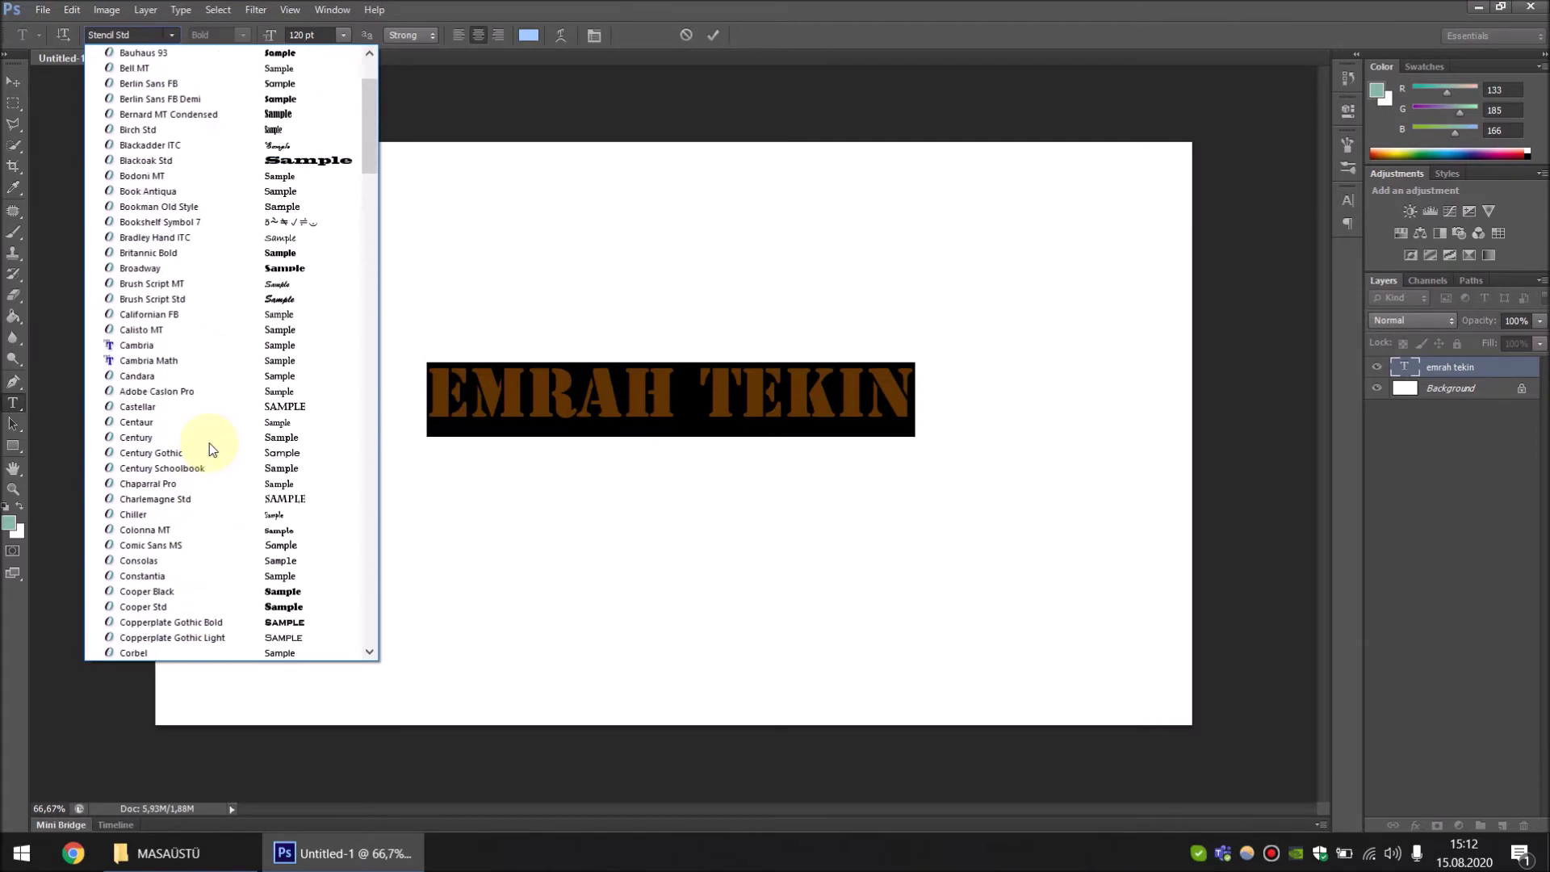
{"action": "scroll", "coordinate": [212, 448], "scroll_direction": "up", "scroll_amount": 5}
{"action": "left_click", "coordinate": [202, 100]}
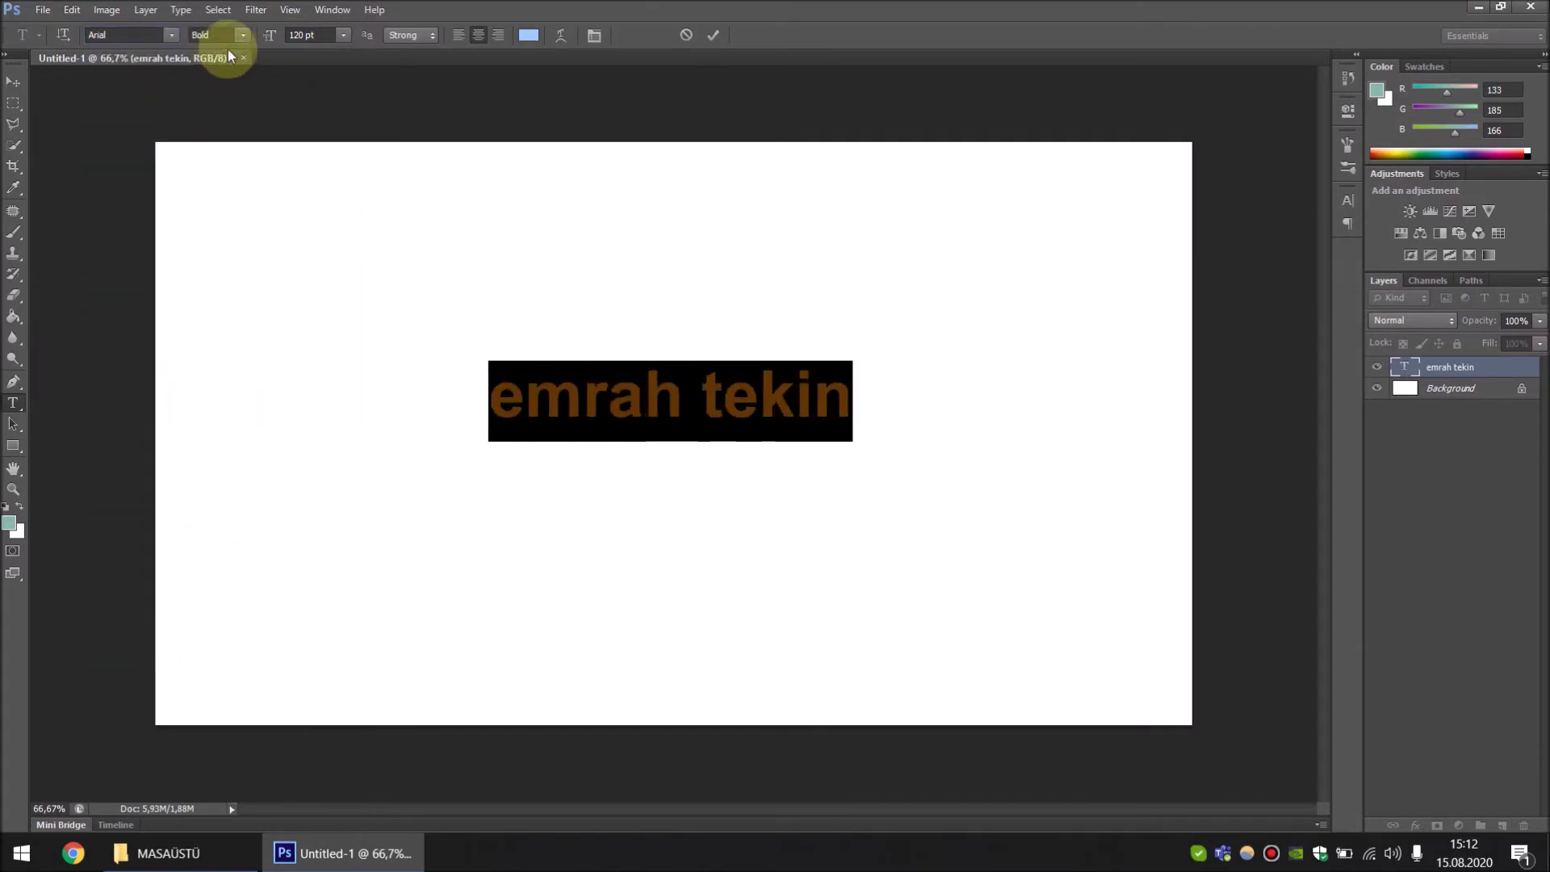
Keep Bold style and set the font size to 300 pt, after briefly trying 72 pt
{"action": "left_click", "coordinate": [242, 35]}
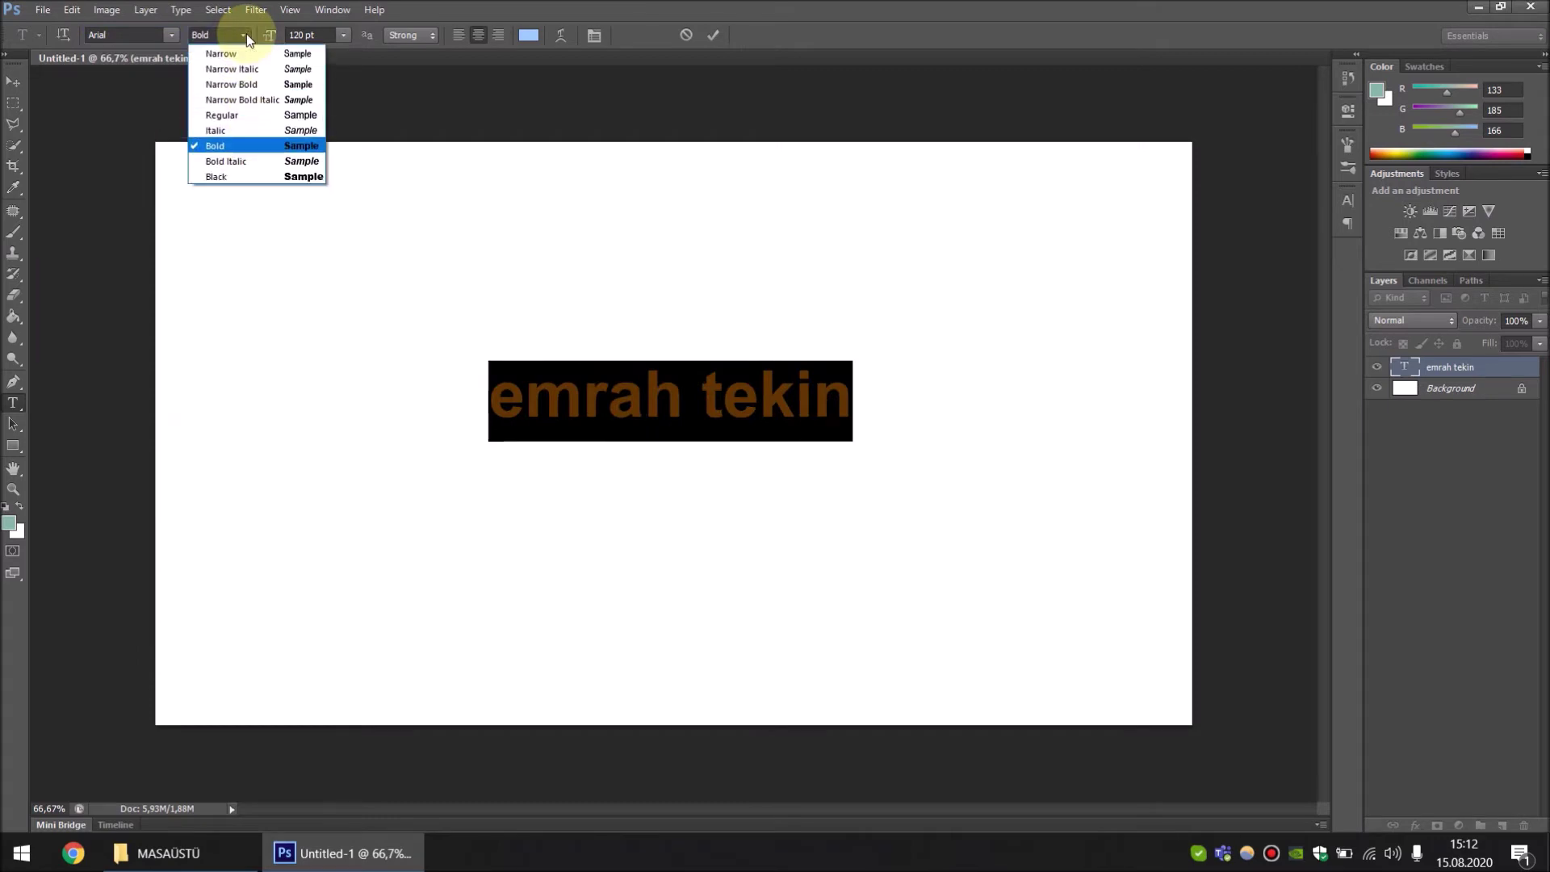
{"action": "left_click", "coordinate": [232, 149]}
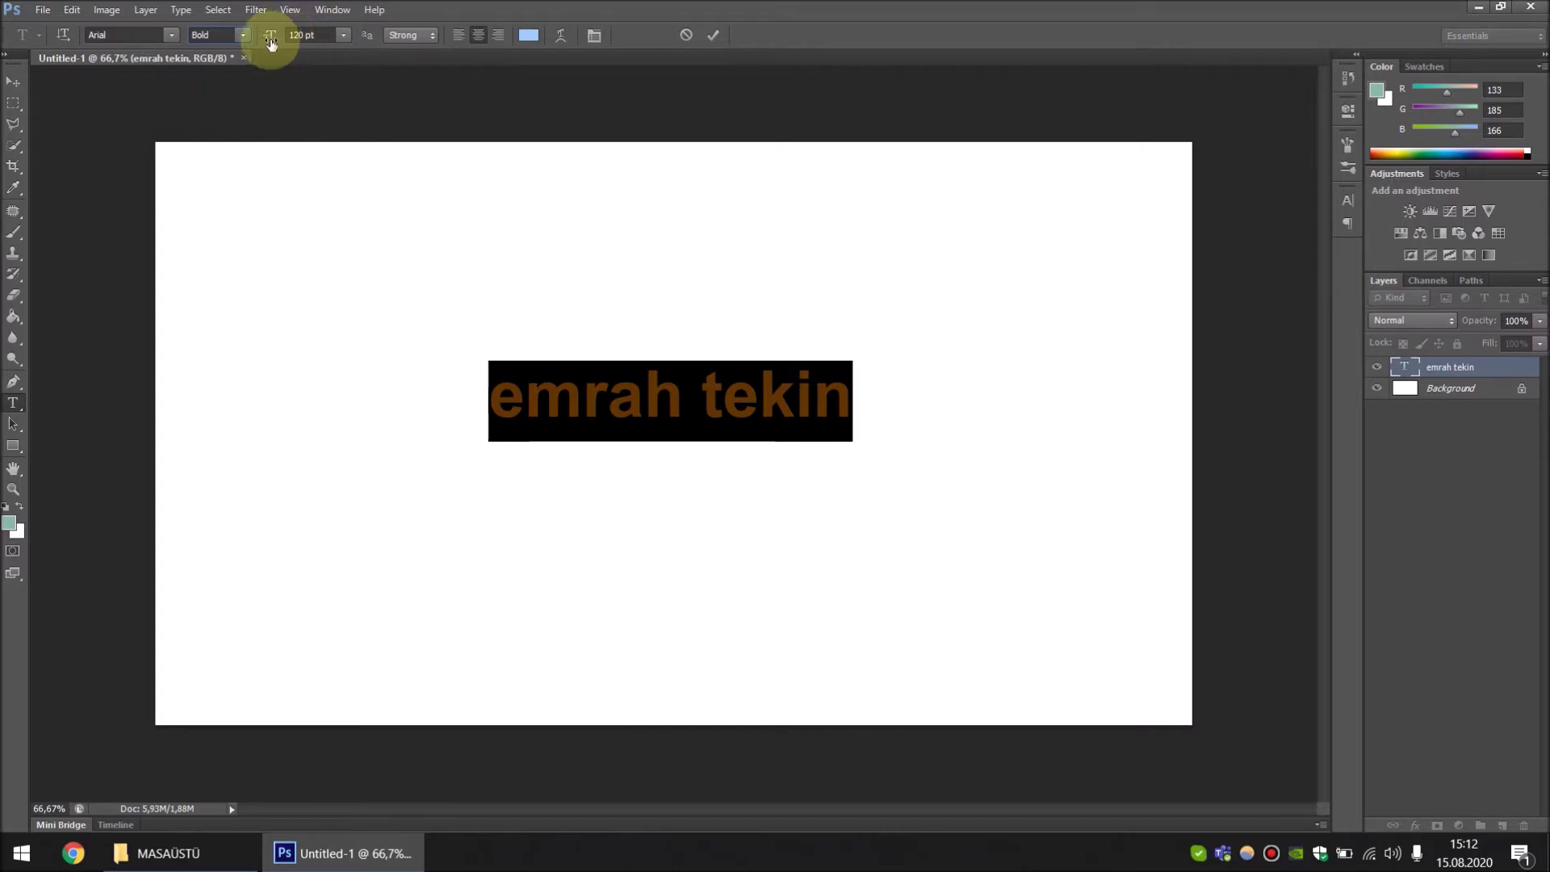
{"action": "left_click", "coordinate": [343, 35]}
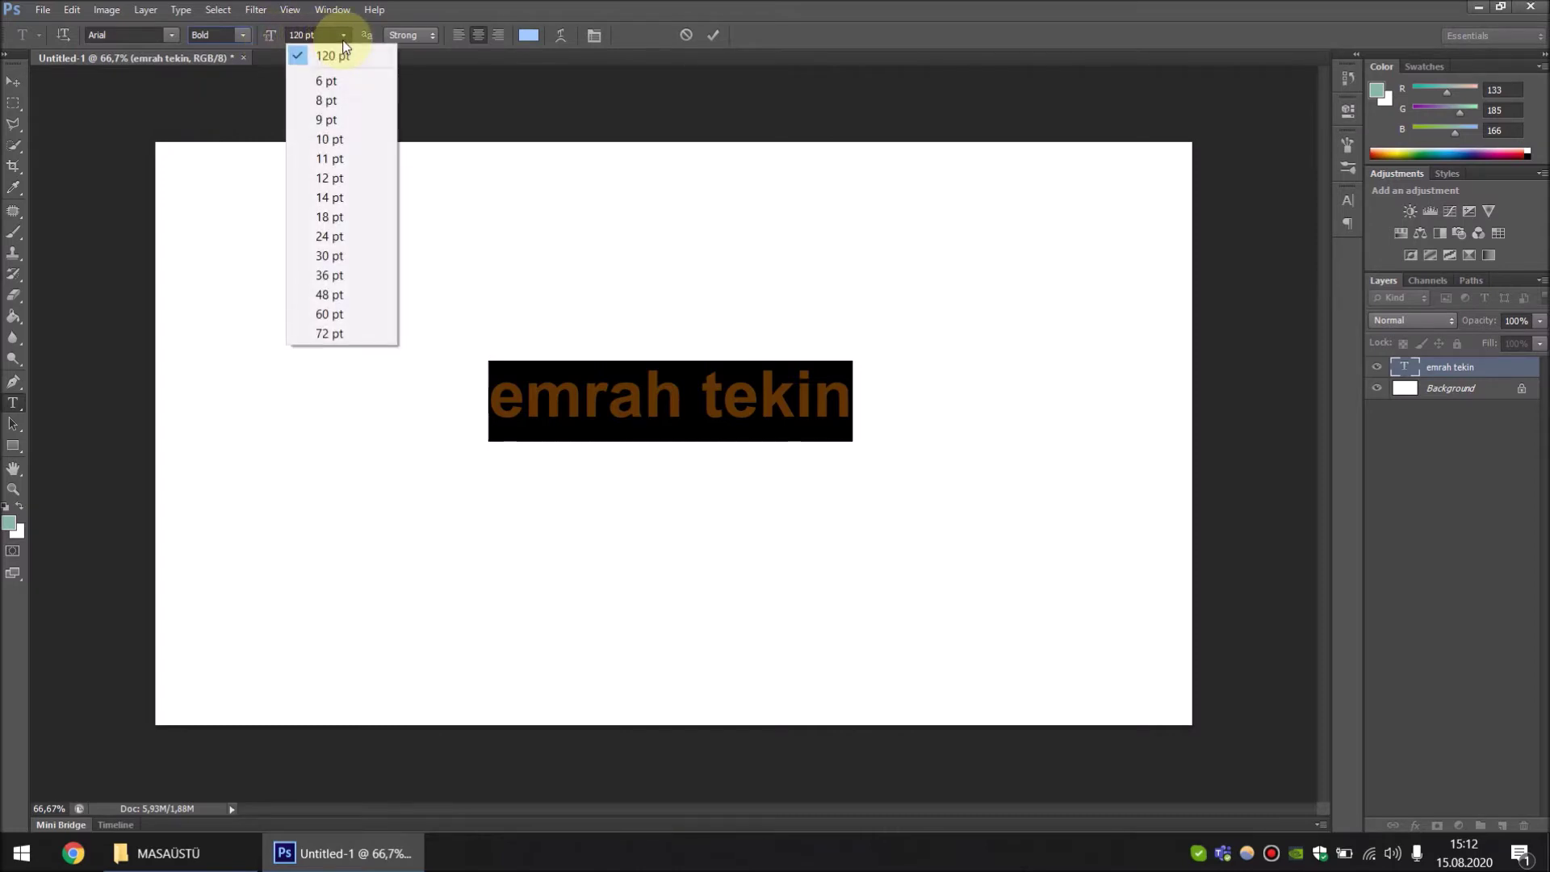
{"action": "left_click", "coordinate": [333, 334]}
{"action": "left_click", "coordinate": [344, 36]}
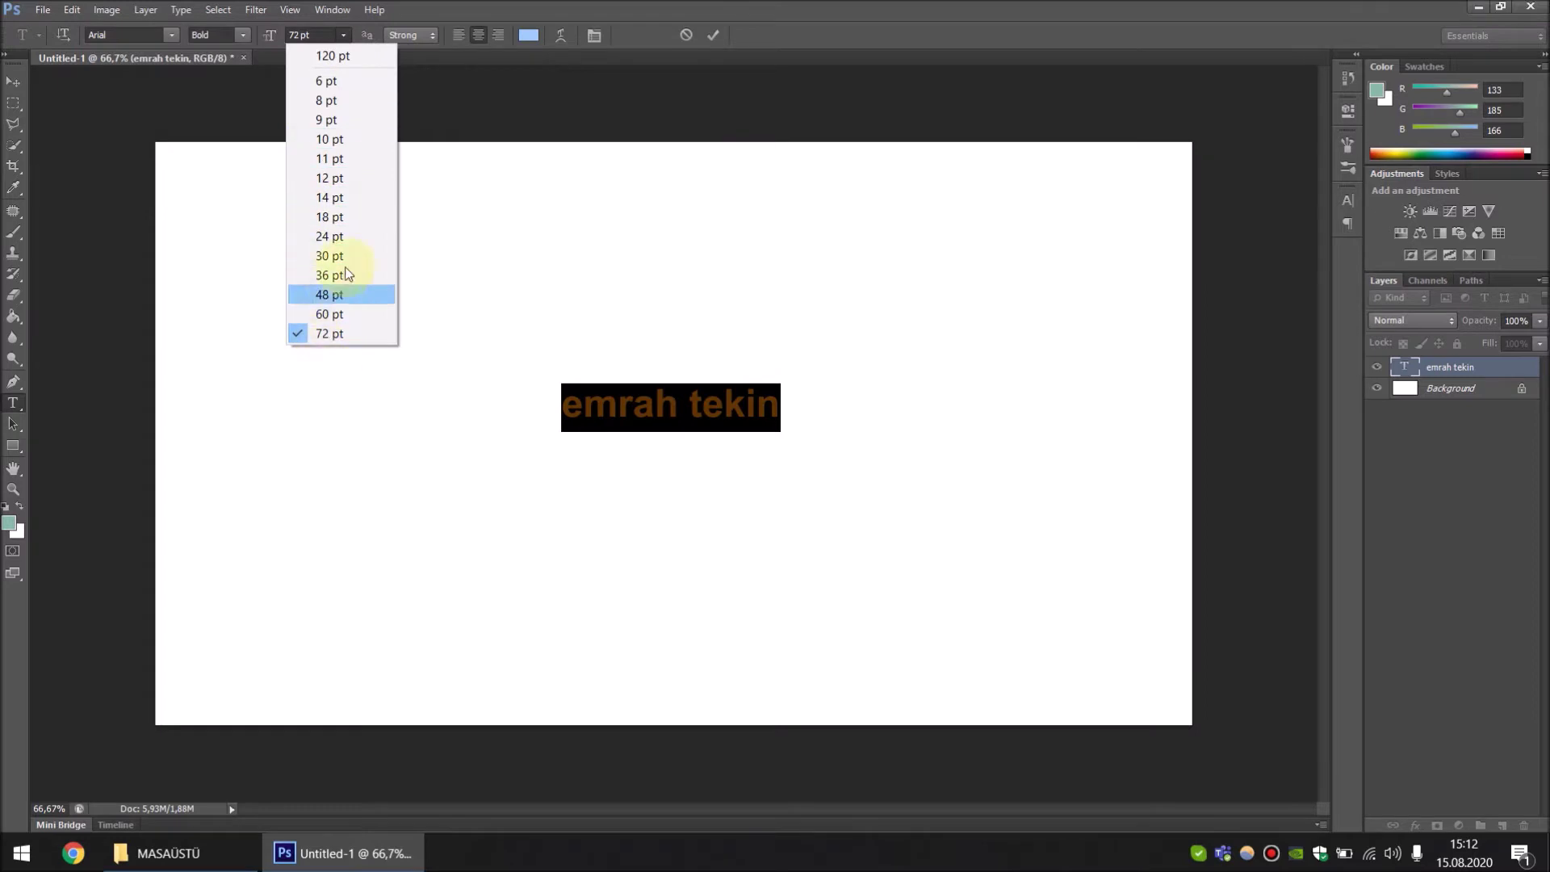
{"action": "left_click", "coordinate": [321, 32]}
{"action": "type", "text": "300"}
{"action": "key", "text": "Return"}
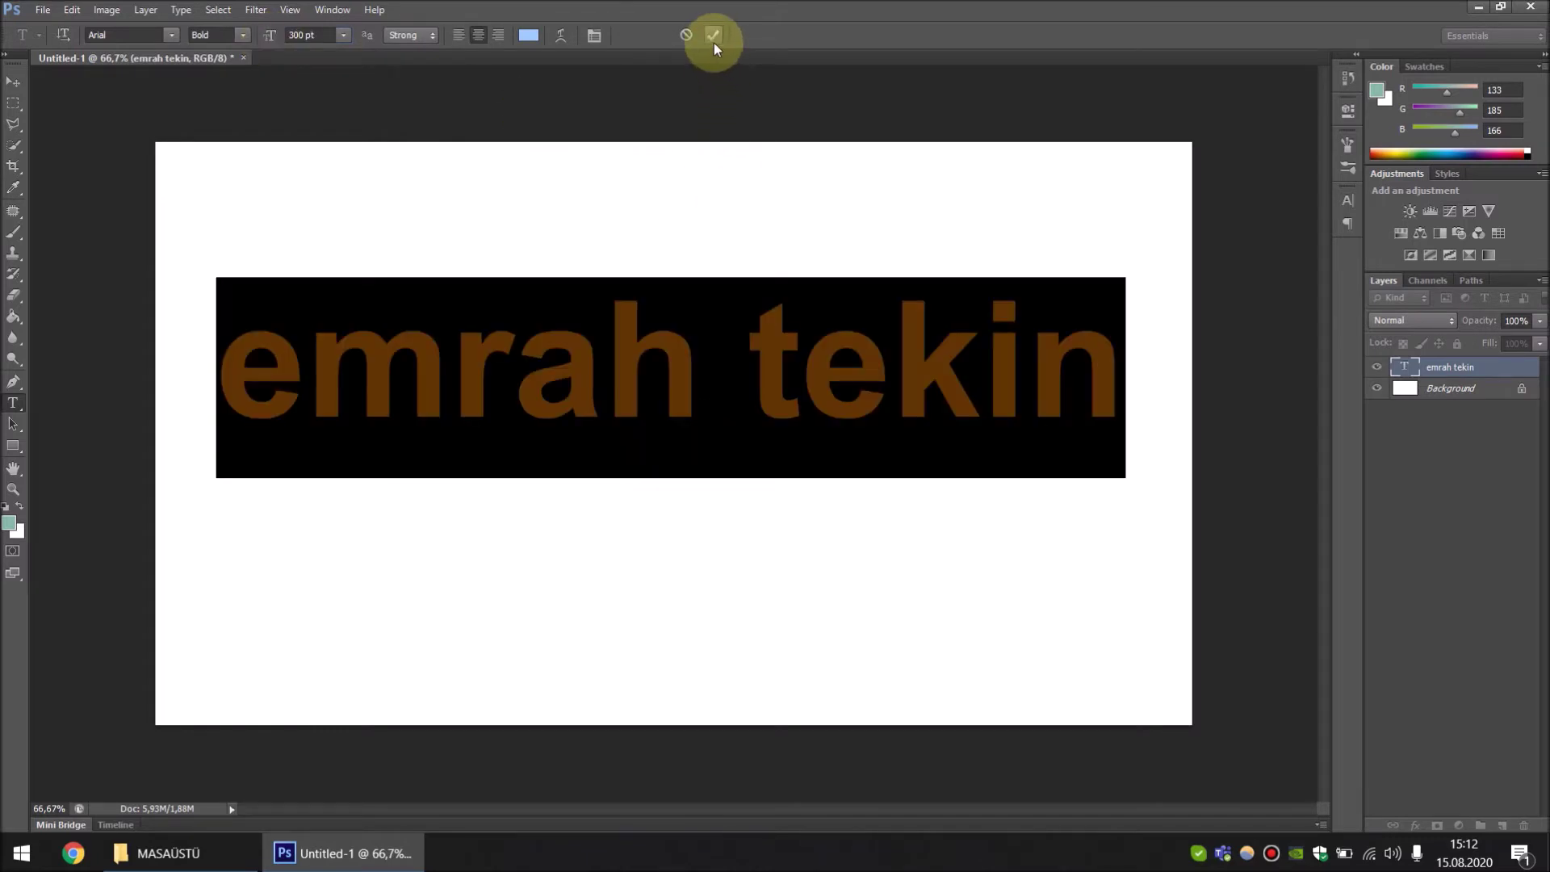
Cycle anti-aliasing through None, Sharp, Crisp and Smooth, leaving it on Strong
{"action": "left_click", "coordinate": [430, 36]}
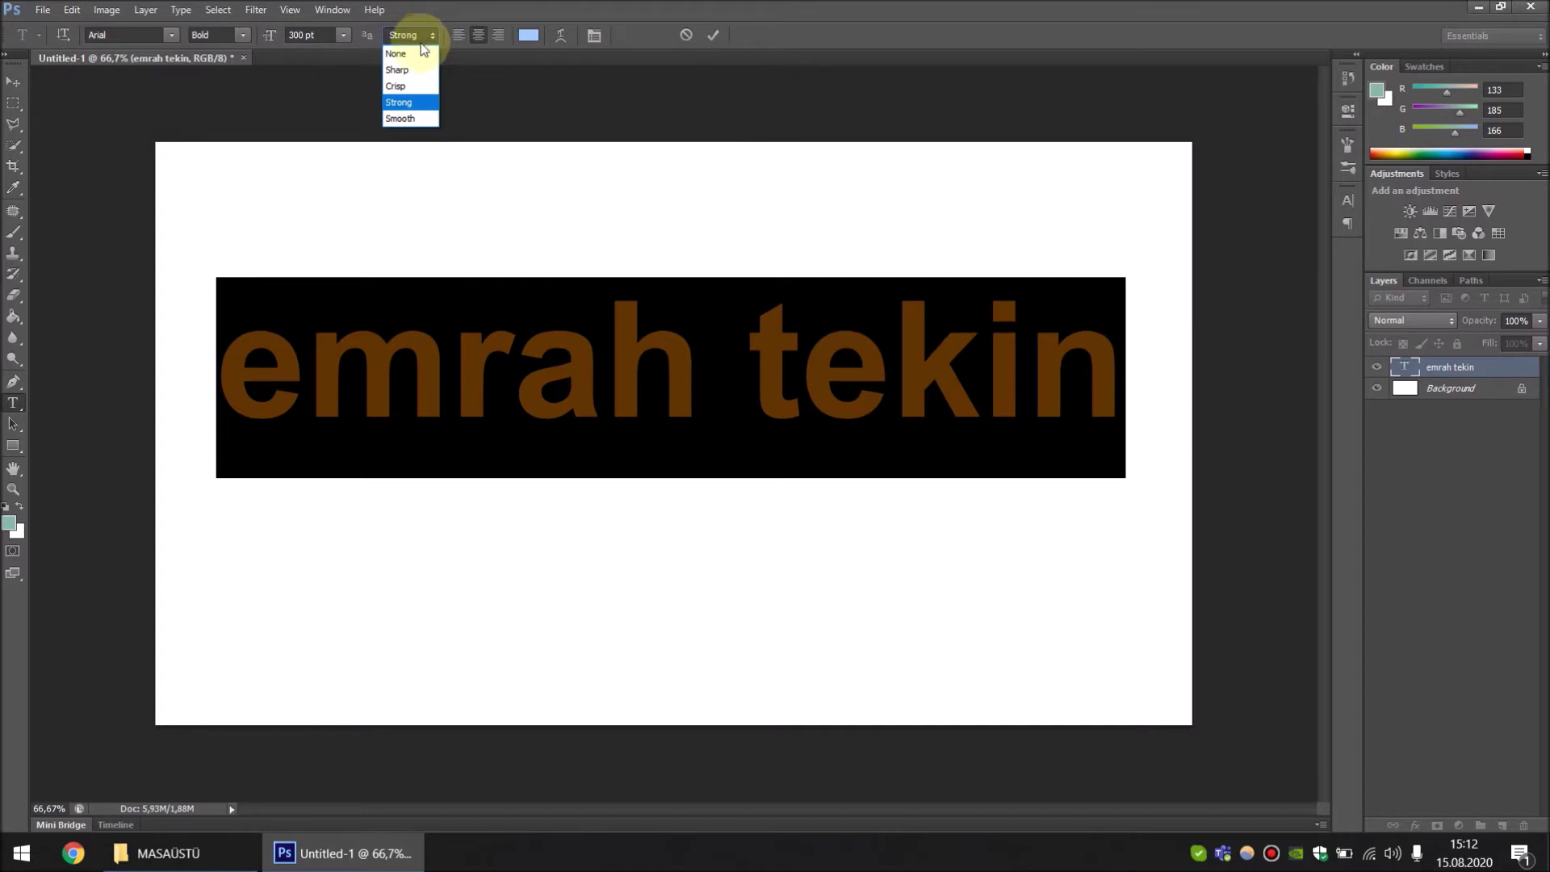
{"action": "left_click", "coordinate": [396, 53]}
{"action": "left_click", "coordinate": [407, 57]}
{"action": "left_click", "coordinate": [417, 85]}
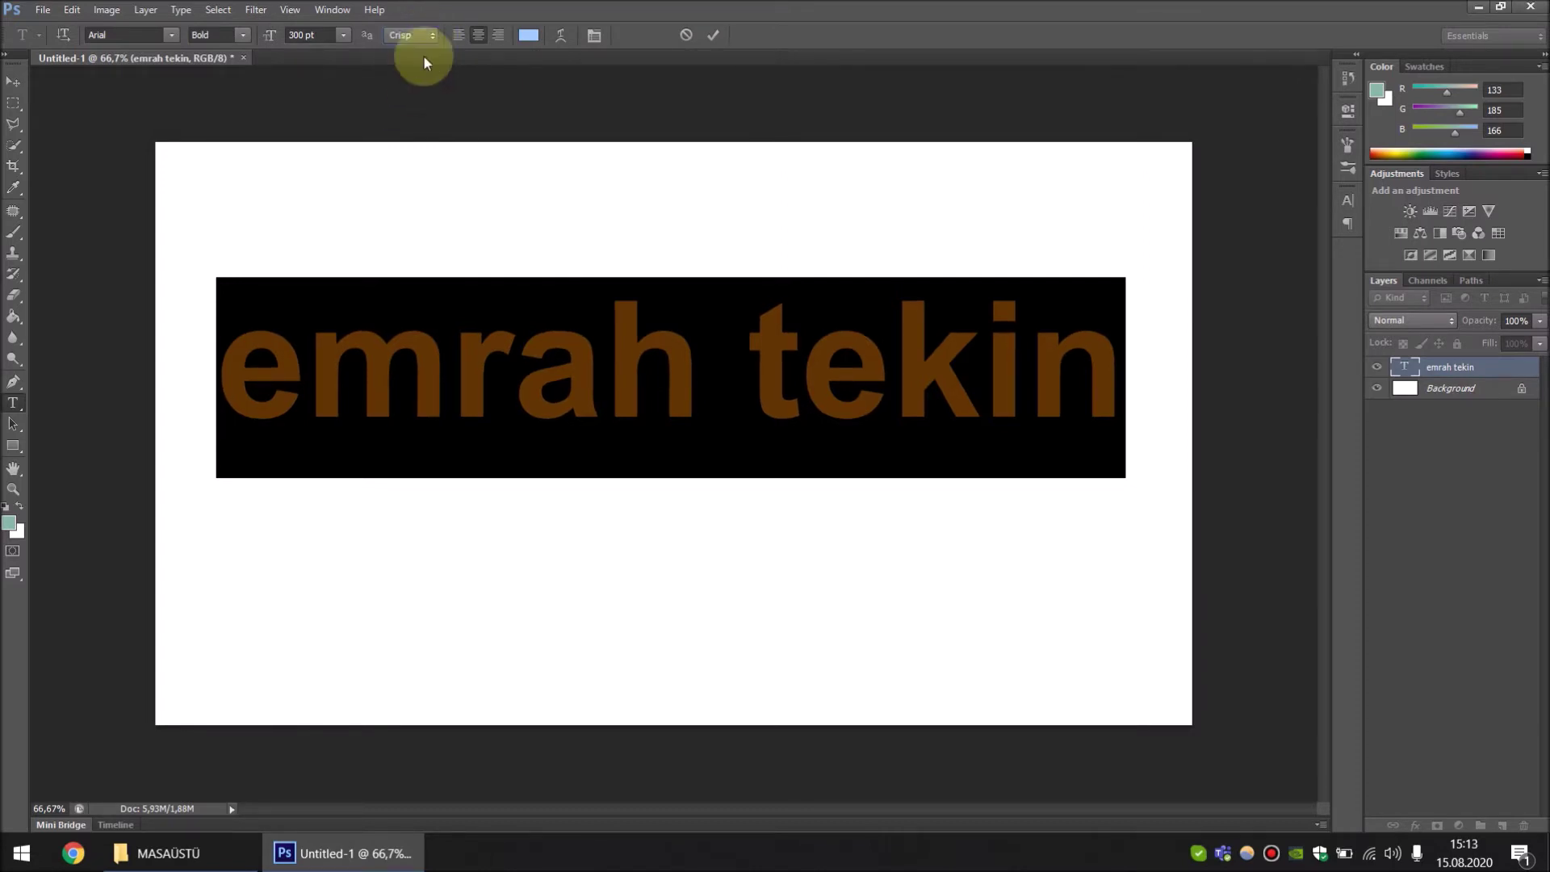
{"action": "left_click", "coordinate": [413, 99]}
{"action": "left_click", "coordinate": [428, 36]}
{"action": "left_click", "coordinate": [413, 114]}
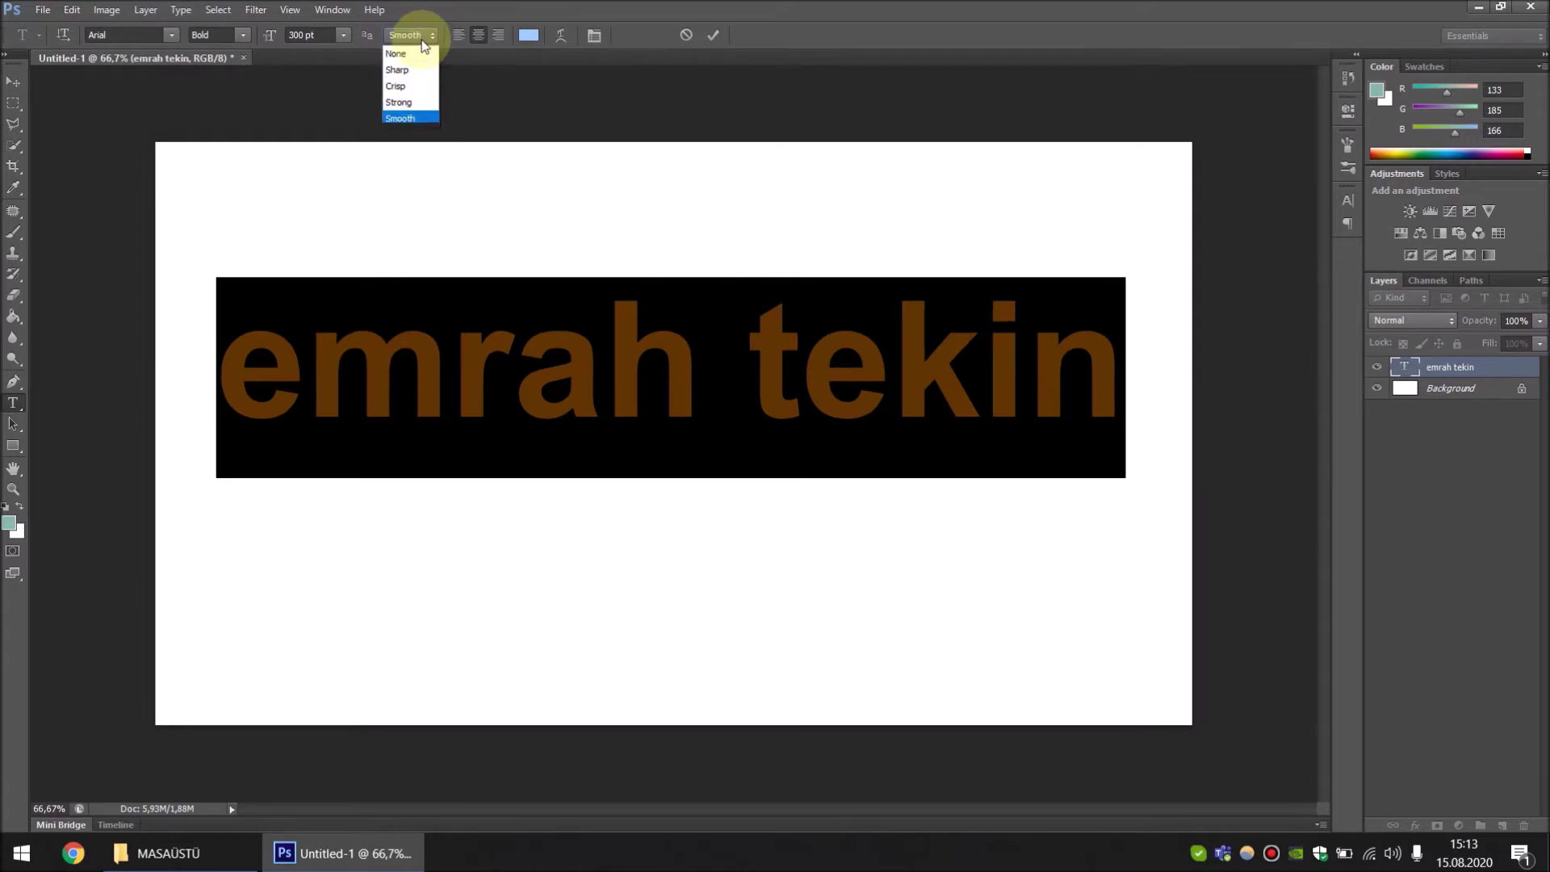
{"action": "left_click", "coordinate": [420, 98]}
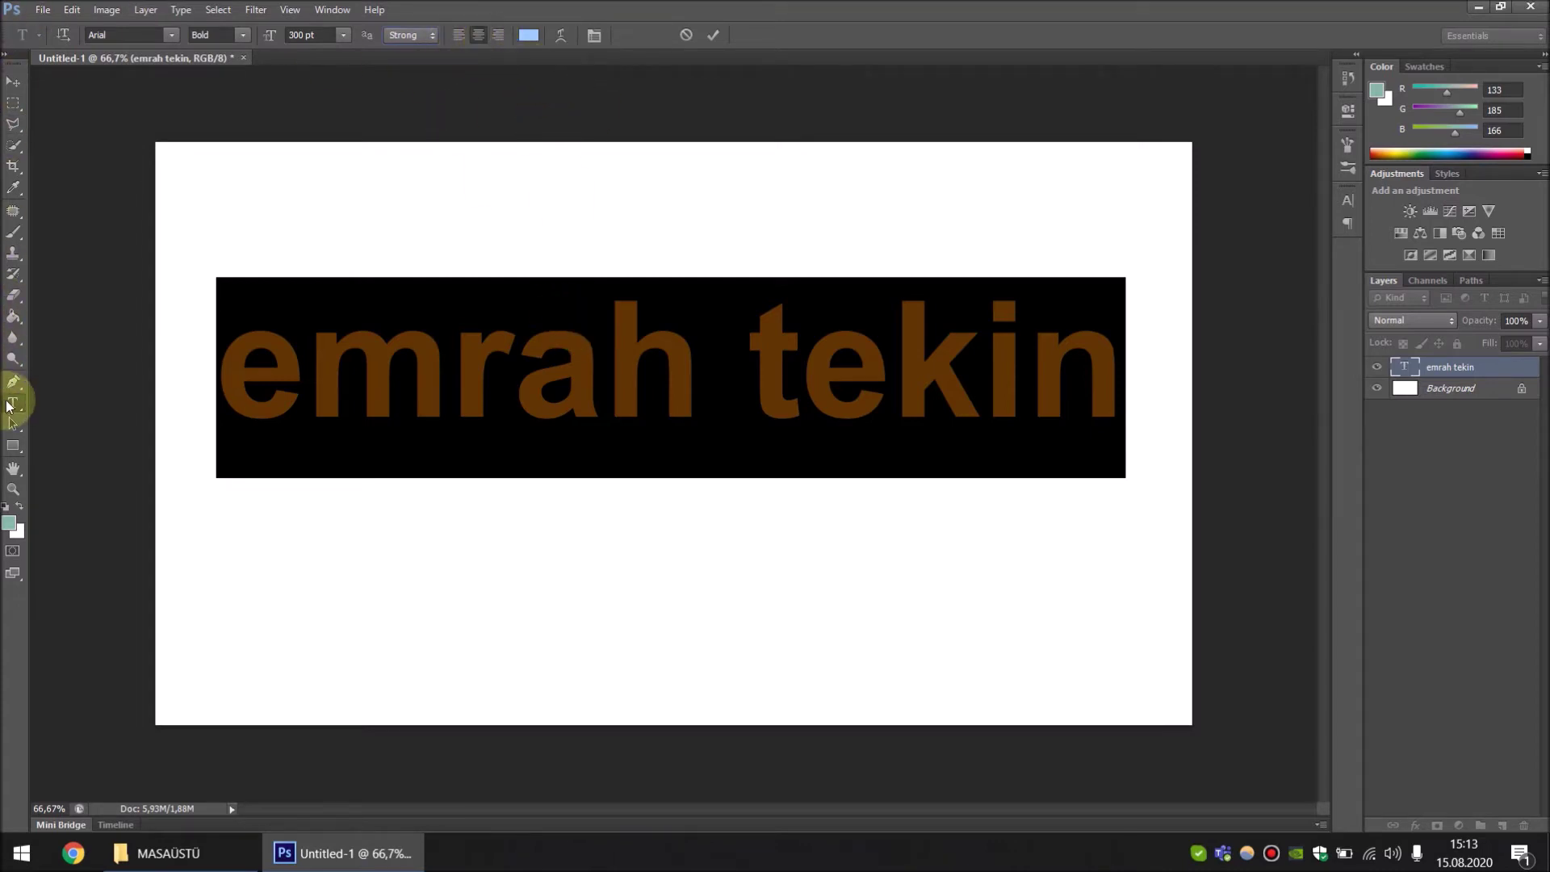
{"action": "left_click", "coordinate": [1104, 389]}
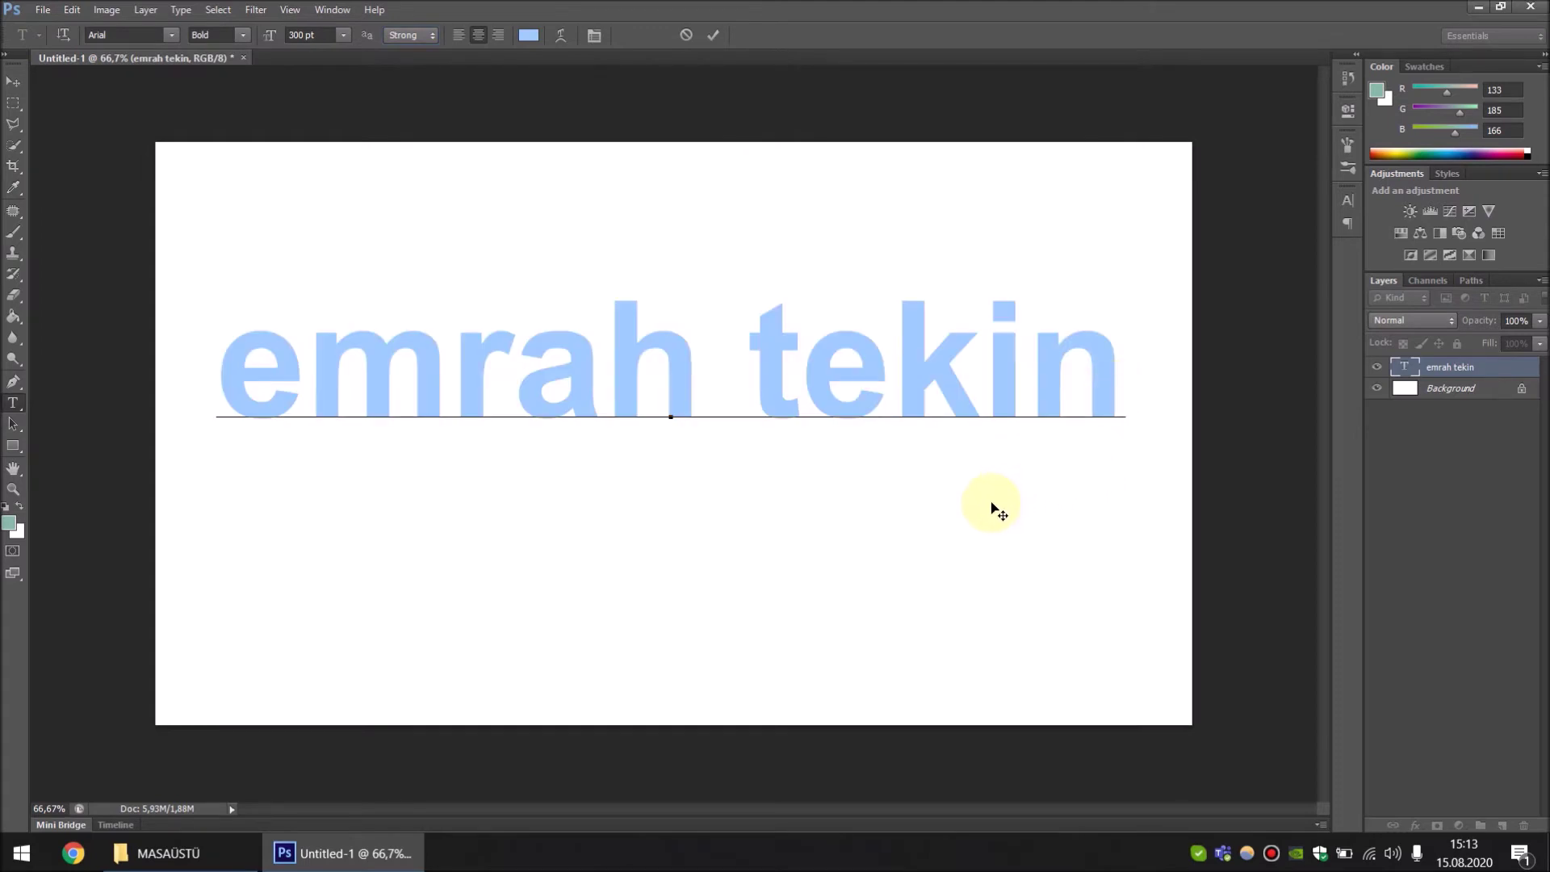
Add 'bilişim' below 'emrah tekin' with two extra blank lines between, then select all text
{"action": "key", "text": "Return"}
{"action": "type", "text": "bi"}
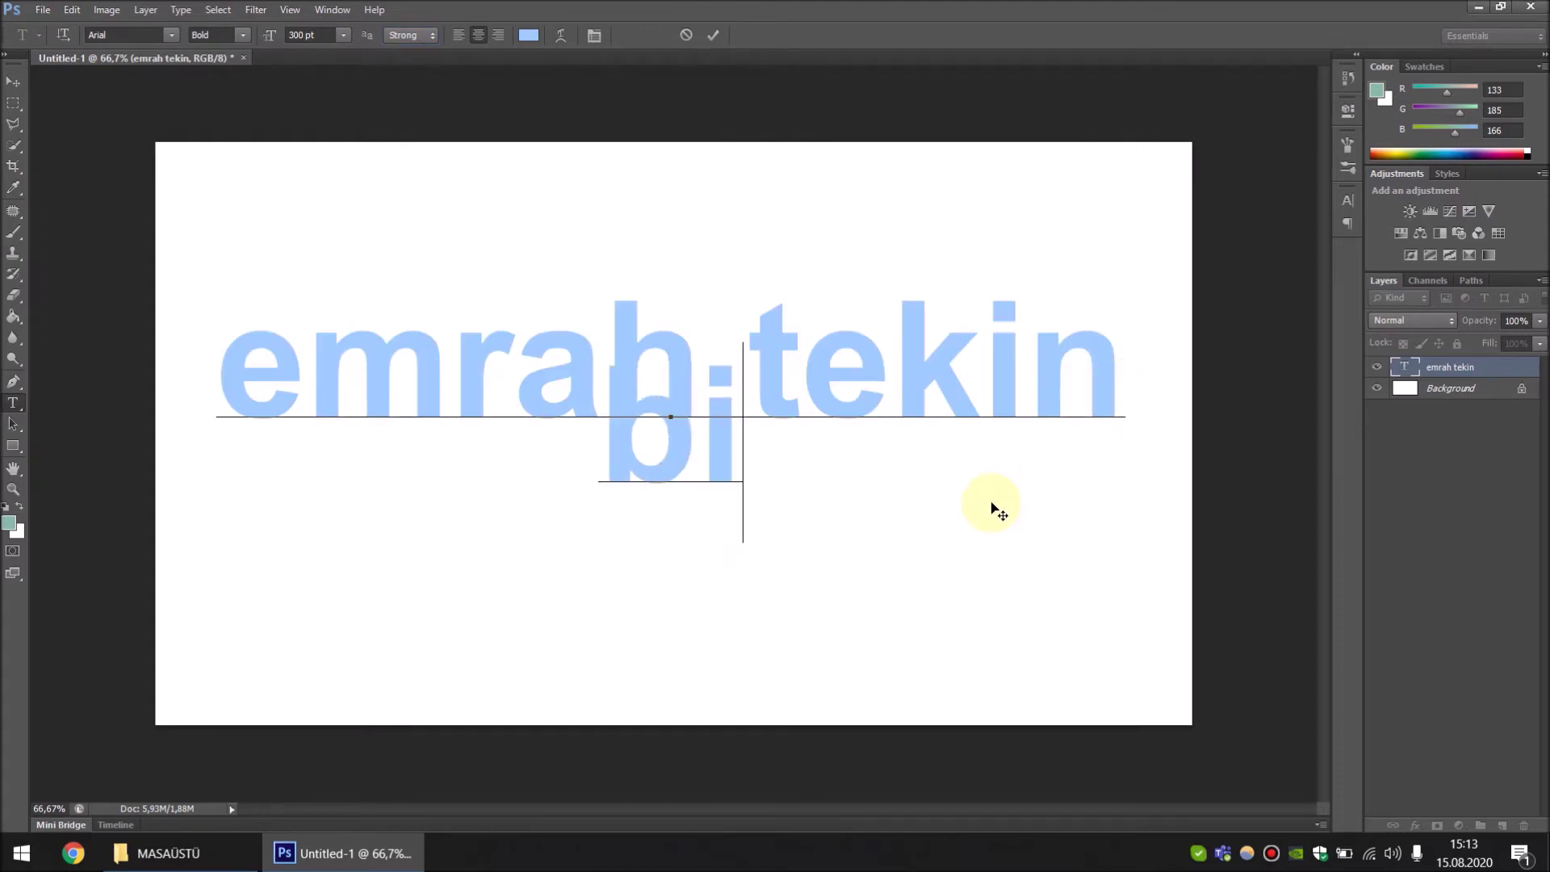
{"action": "type", "text": "lişim"}
{"action": "left_click_drag", "start_coordinate": [937, 430], "coordinate": [208, 346]}
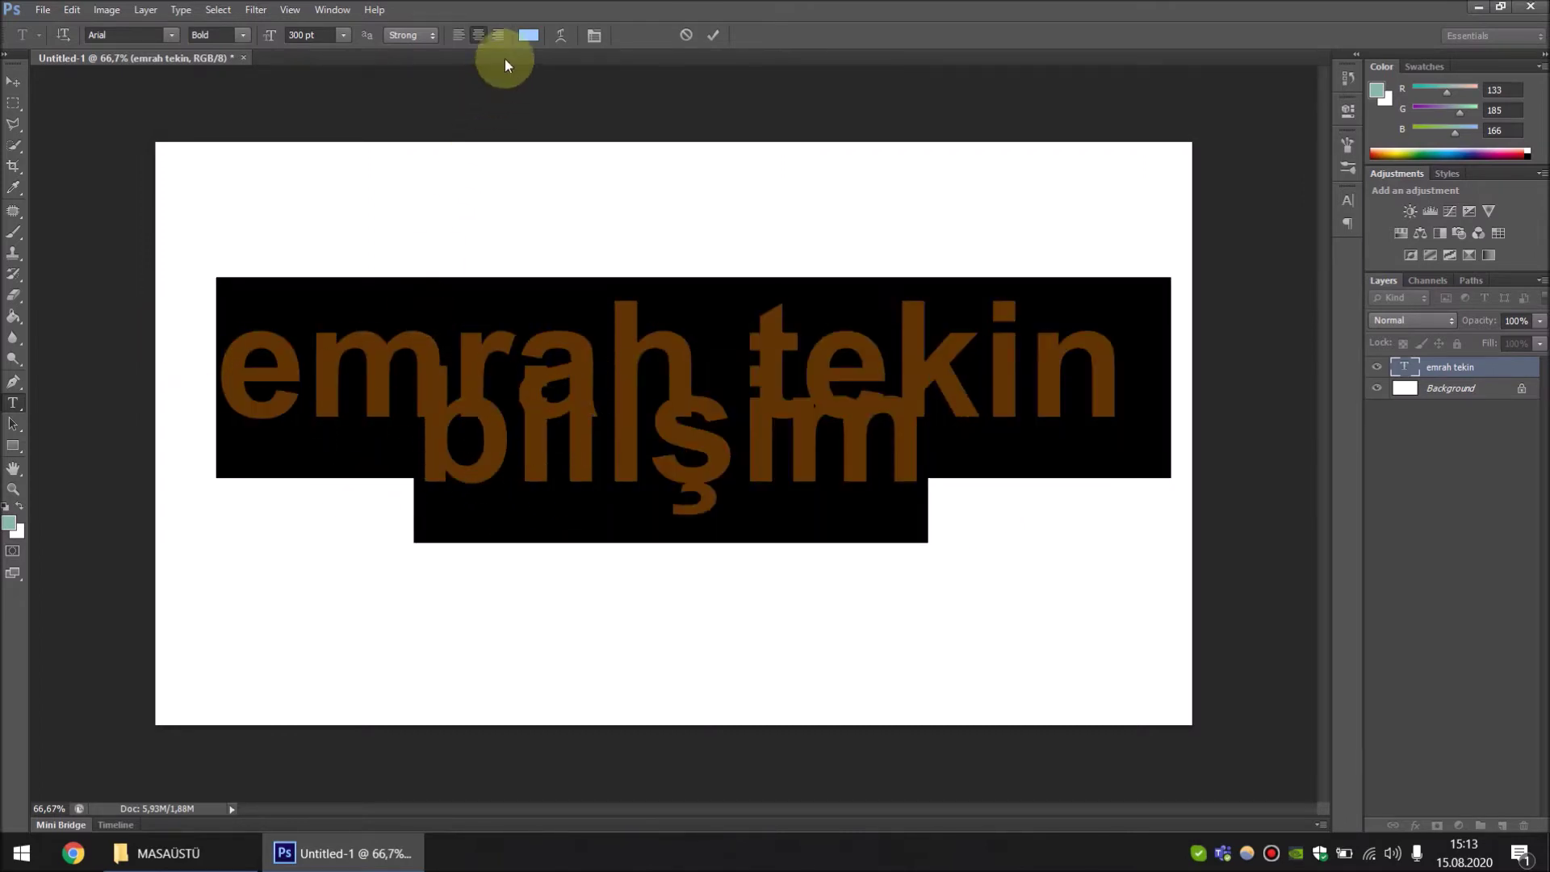
{"action": "key", "text": "Right"}
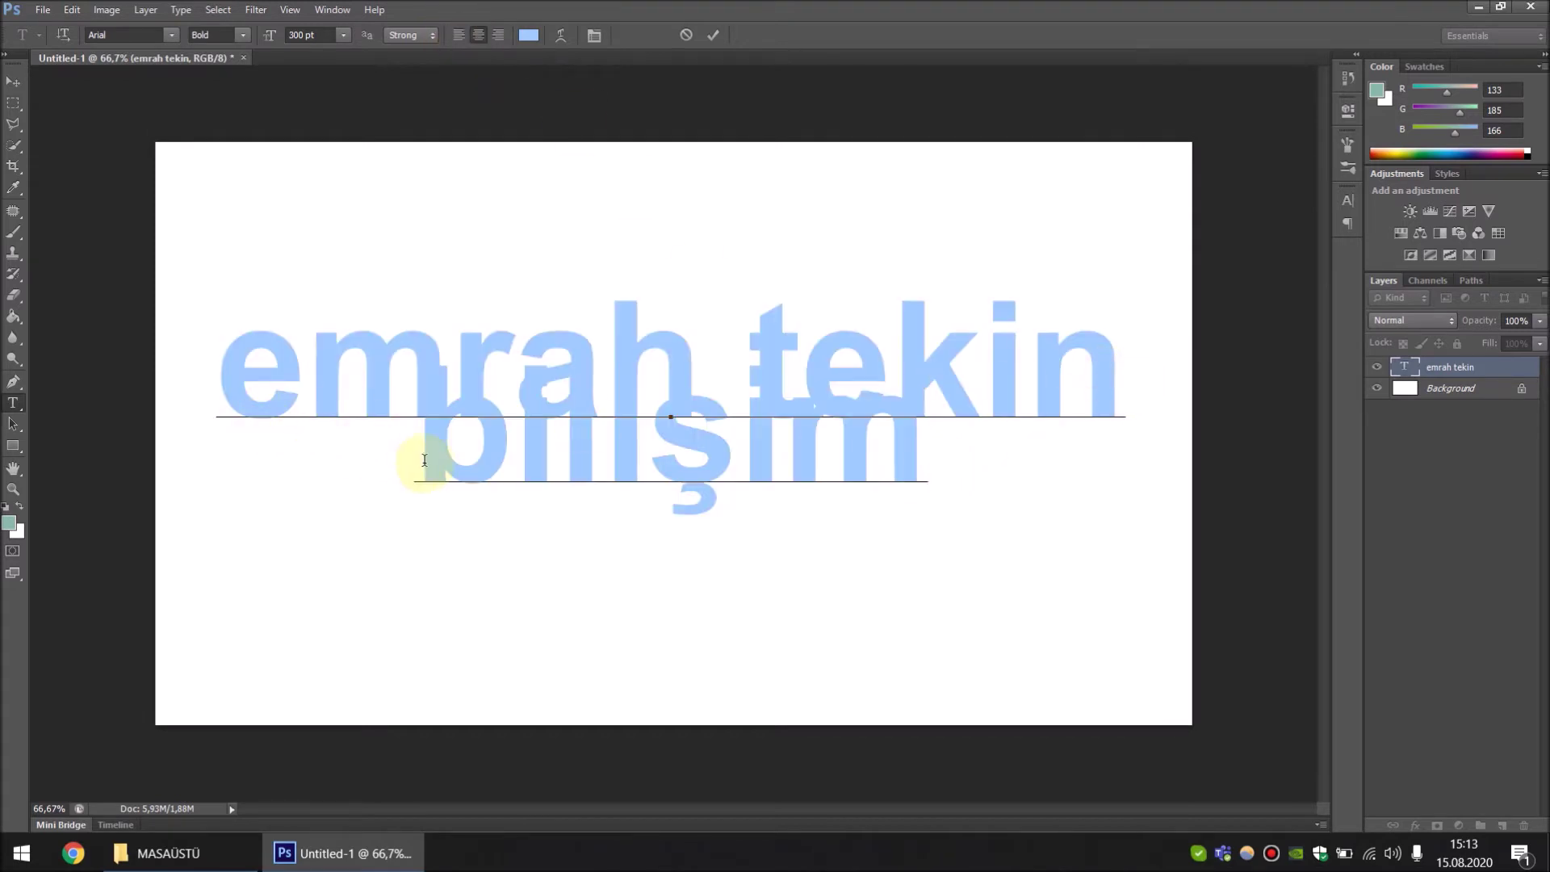
{"action": "key", "text": "Return"}
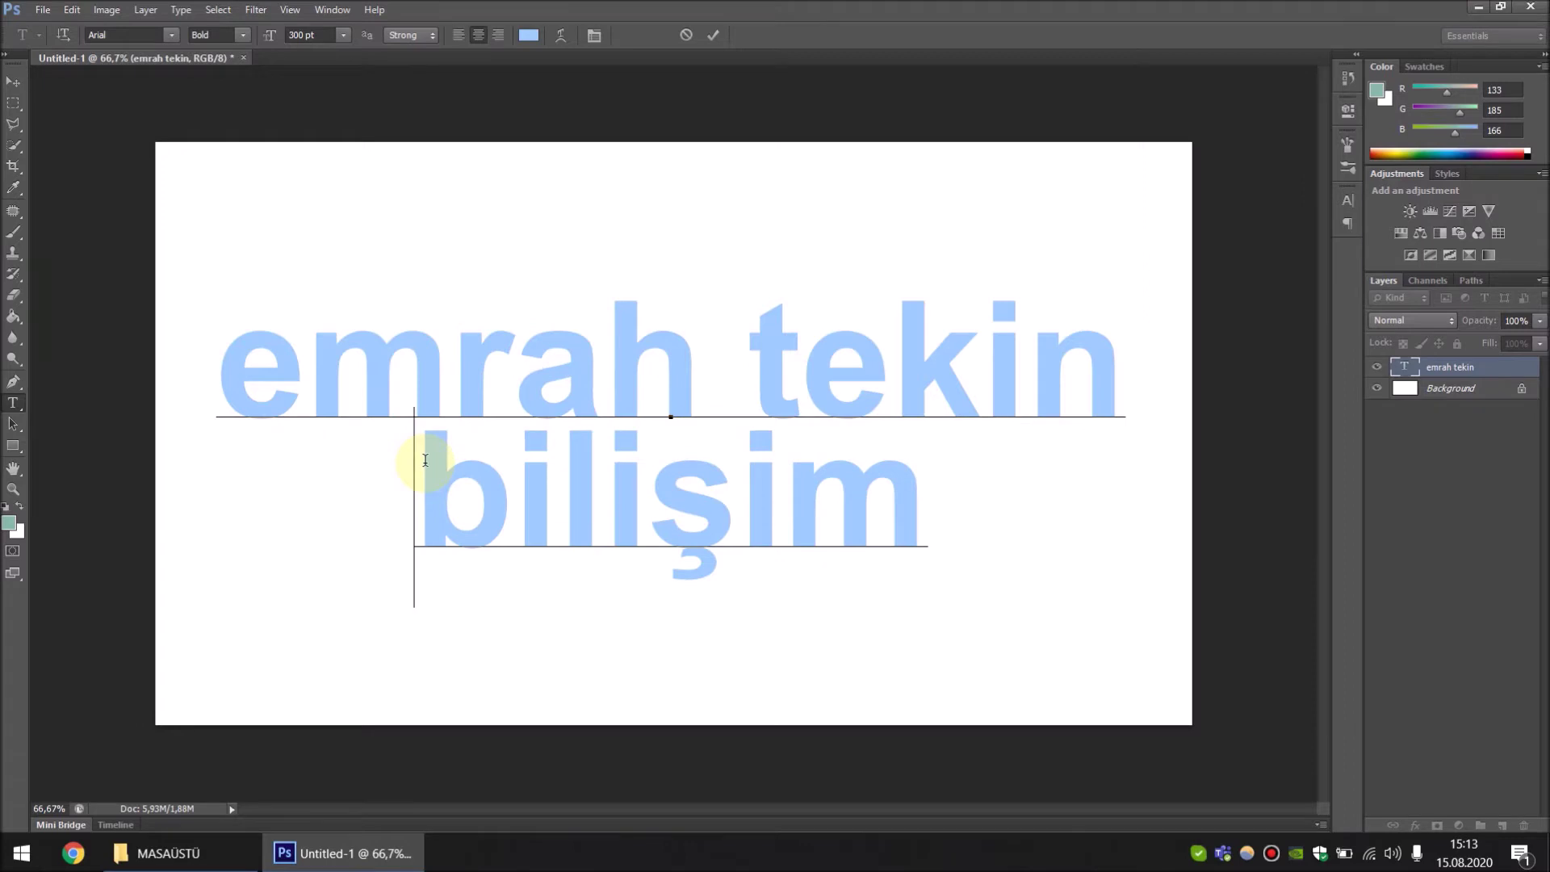
{"action": "key", "text": "Return"}
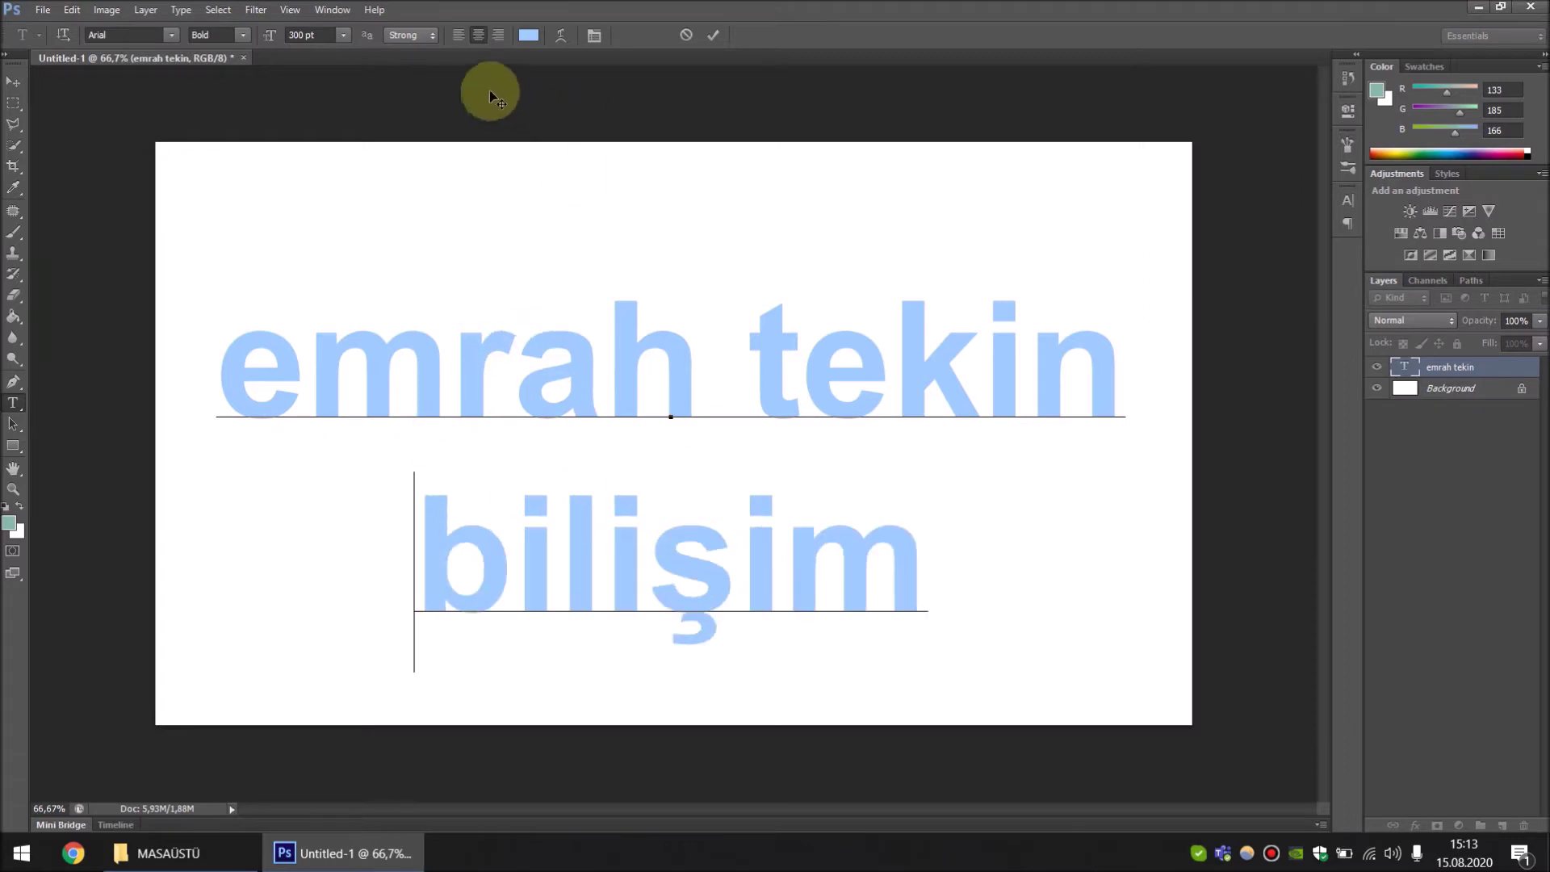
{"action": "left_click_drag", "start_coordinate": [672, 452], "coordinate": [896, 540]}
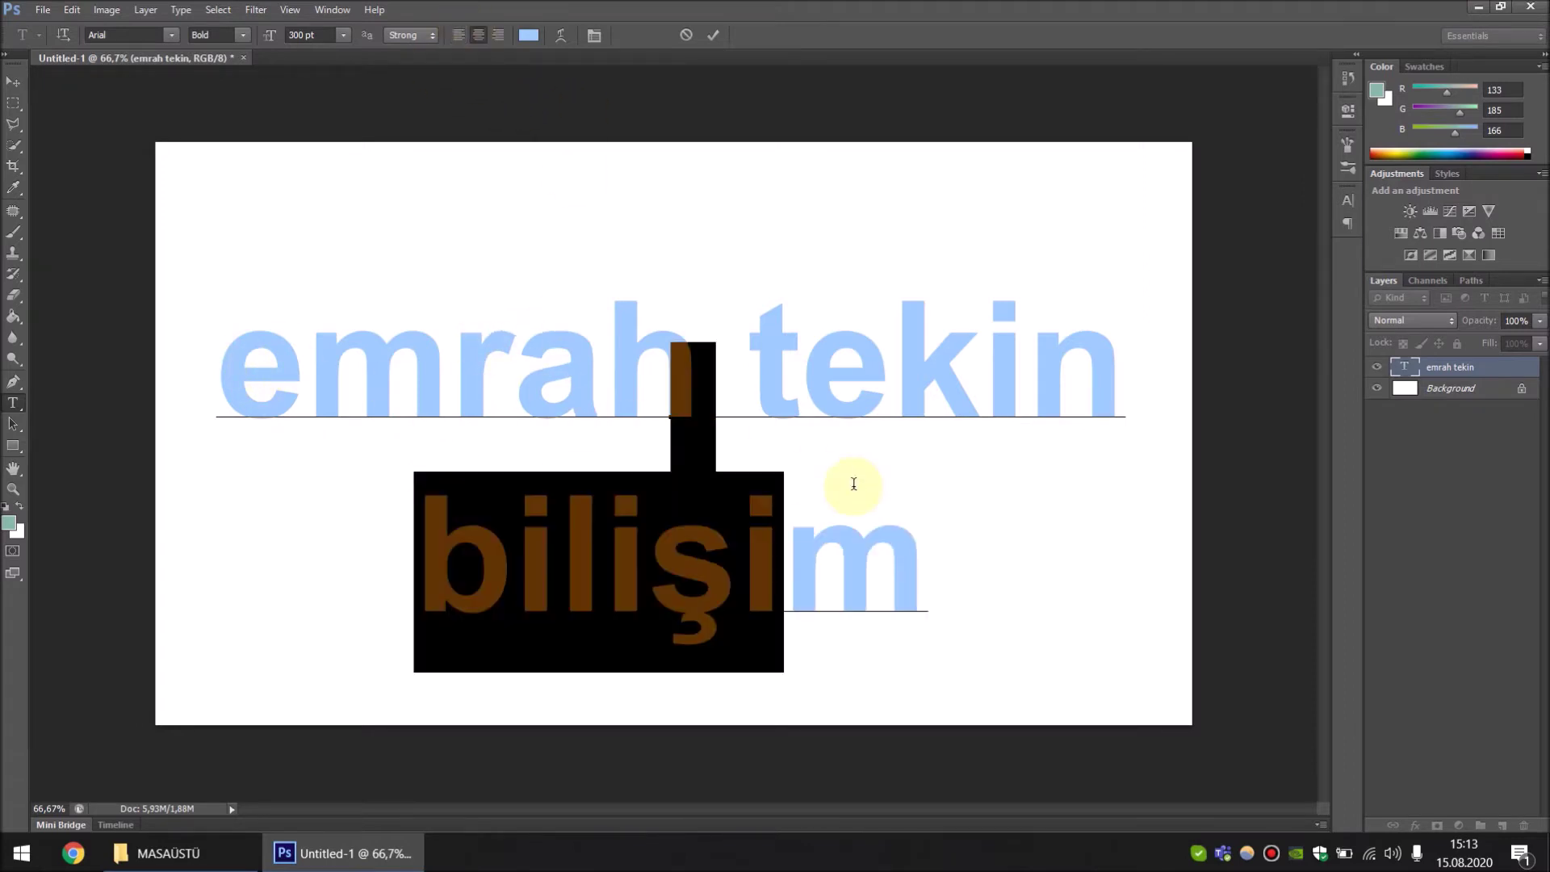
{"action": "key", "text": "Left"}
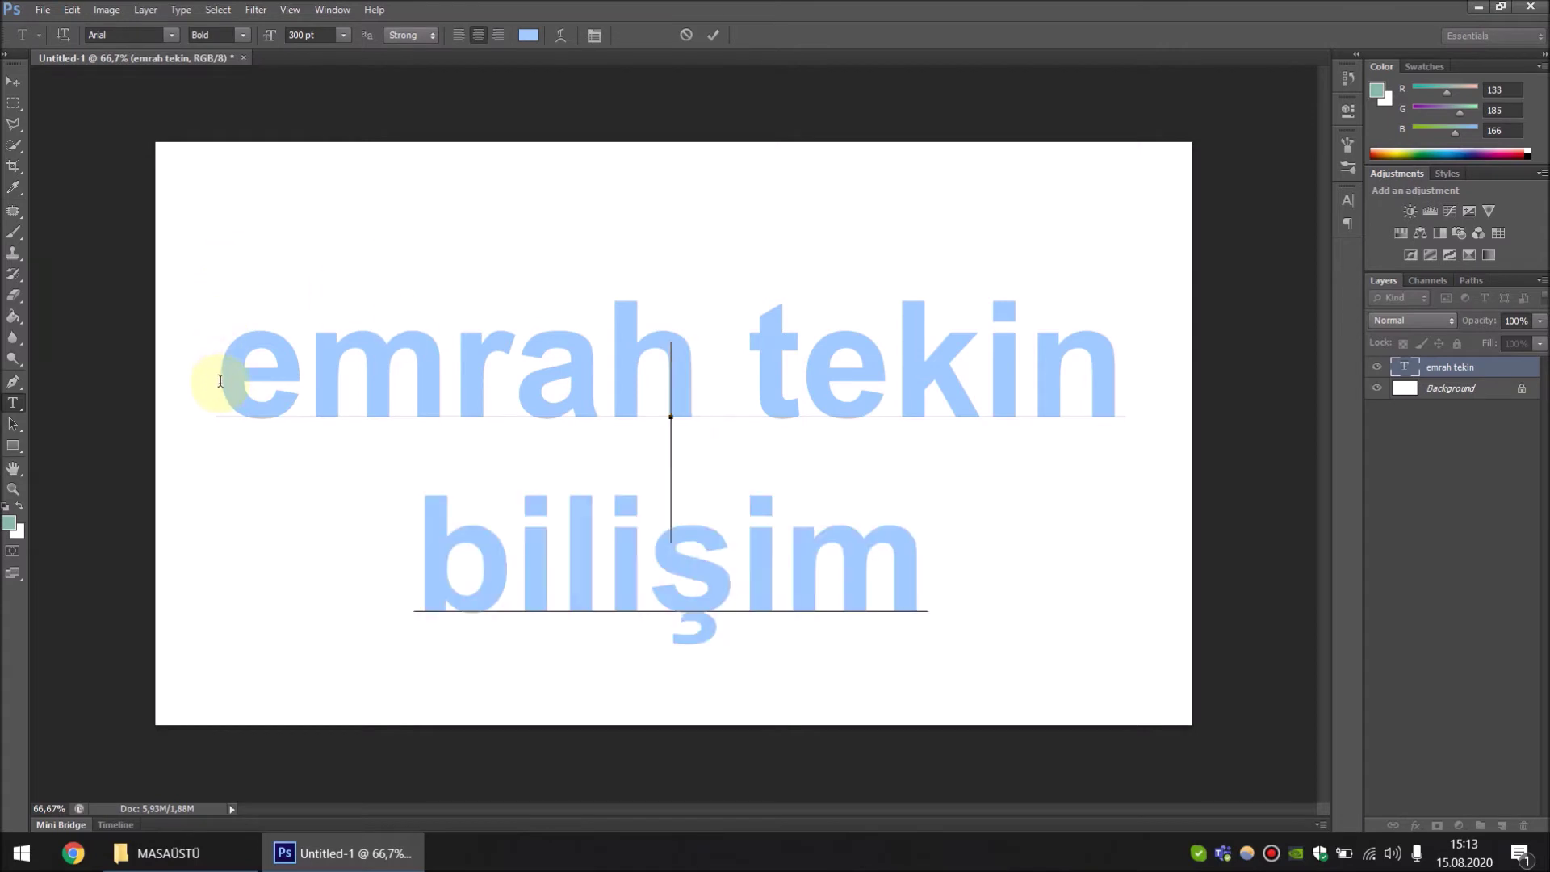
{"action": "key", "text": "ctrl+a"}
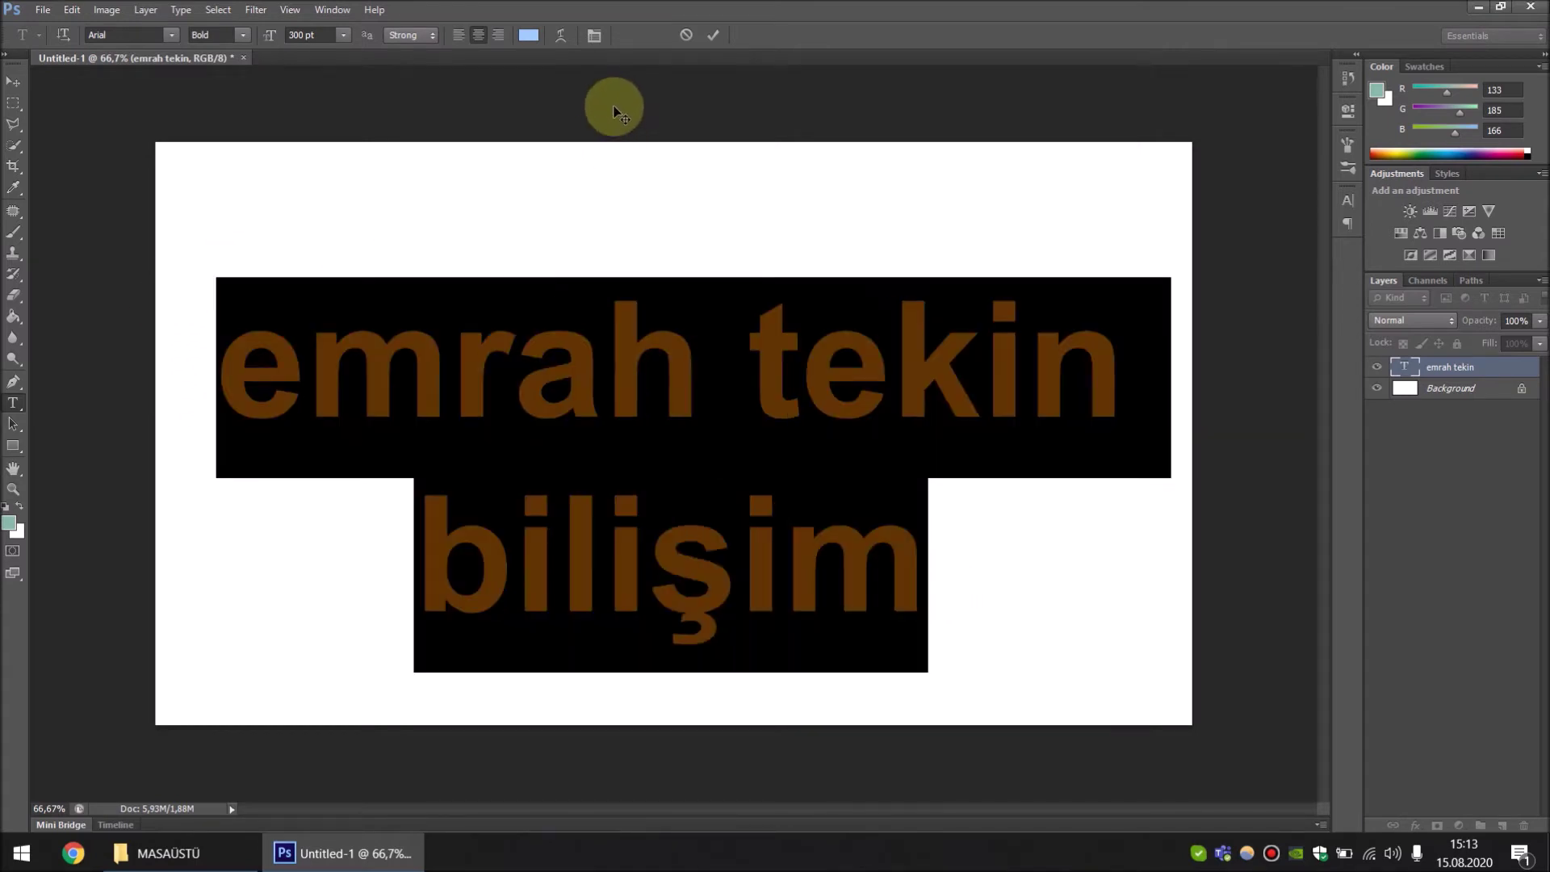
Try left and centre alignment, settle on right alignment, and commit the two-line text
{"action": "left_click", "coordinate": [459, 34]}
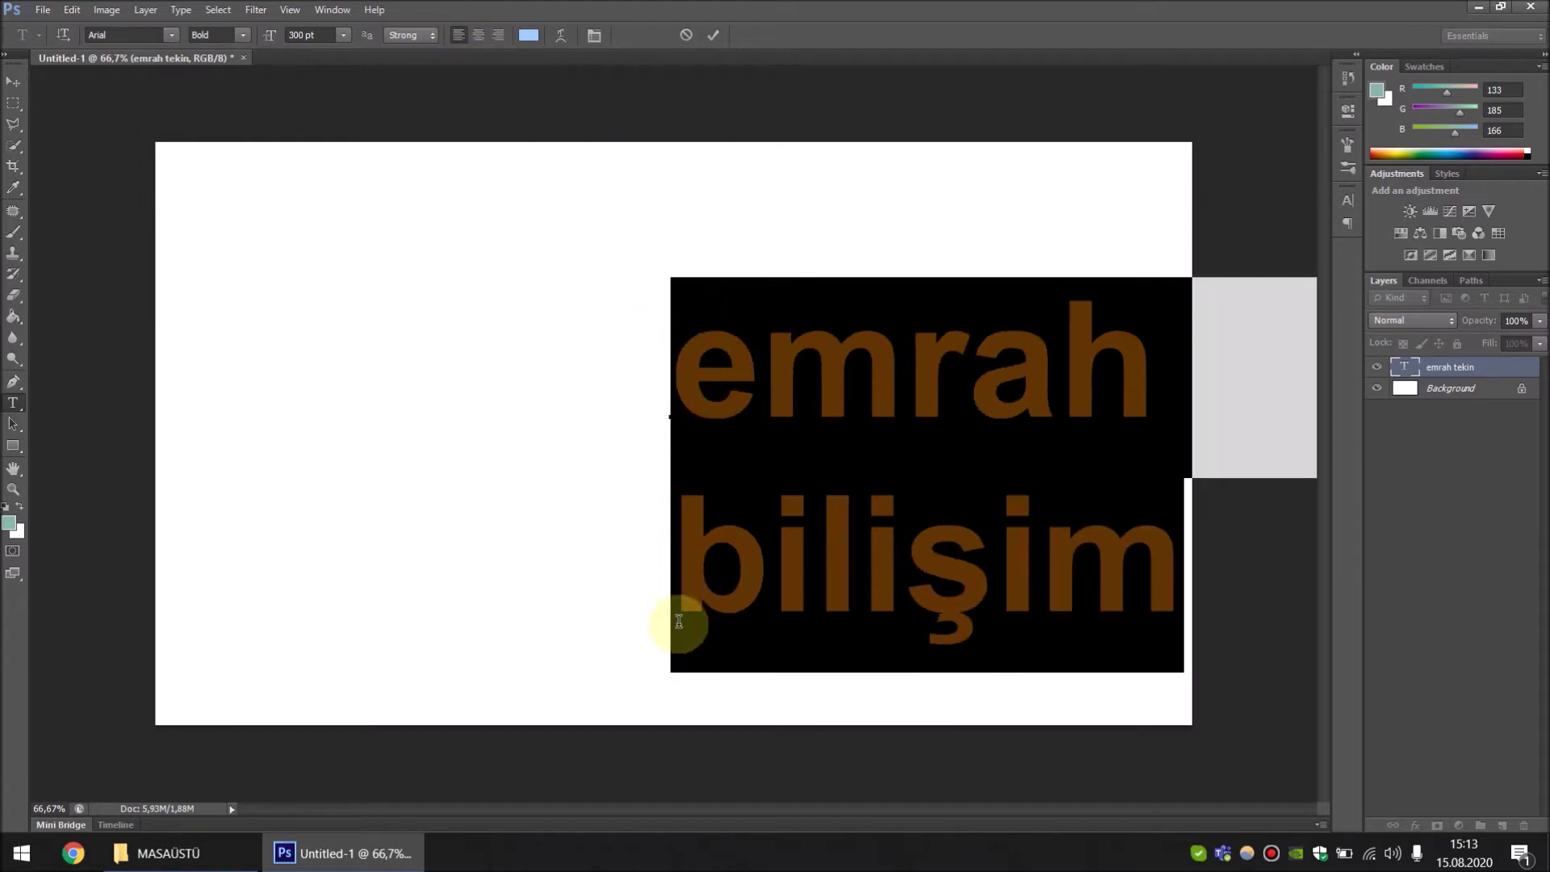
{"action": "left_click", "coordinate": [478, 37]}
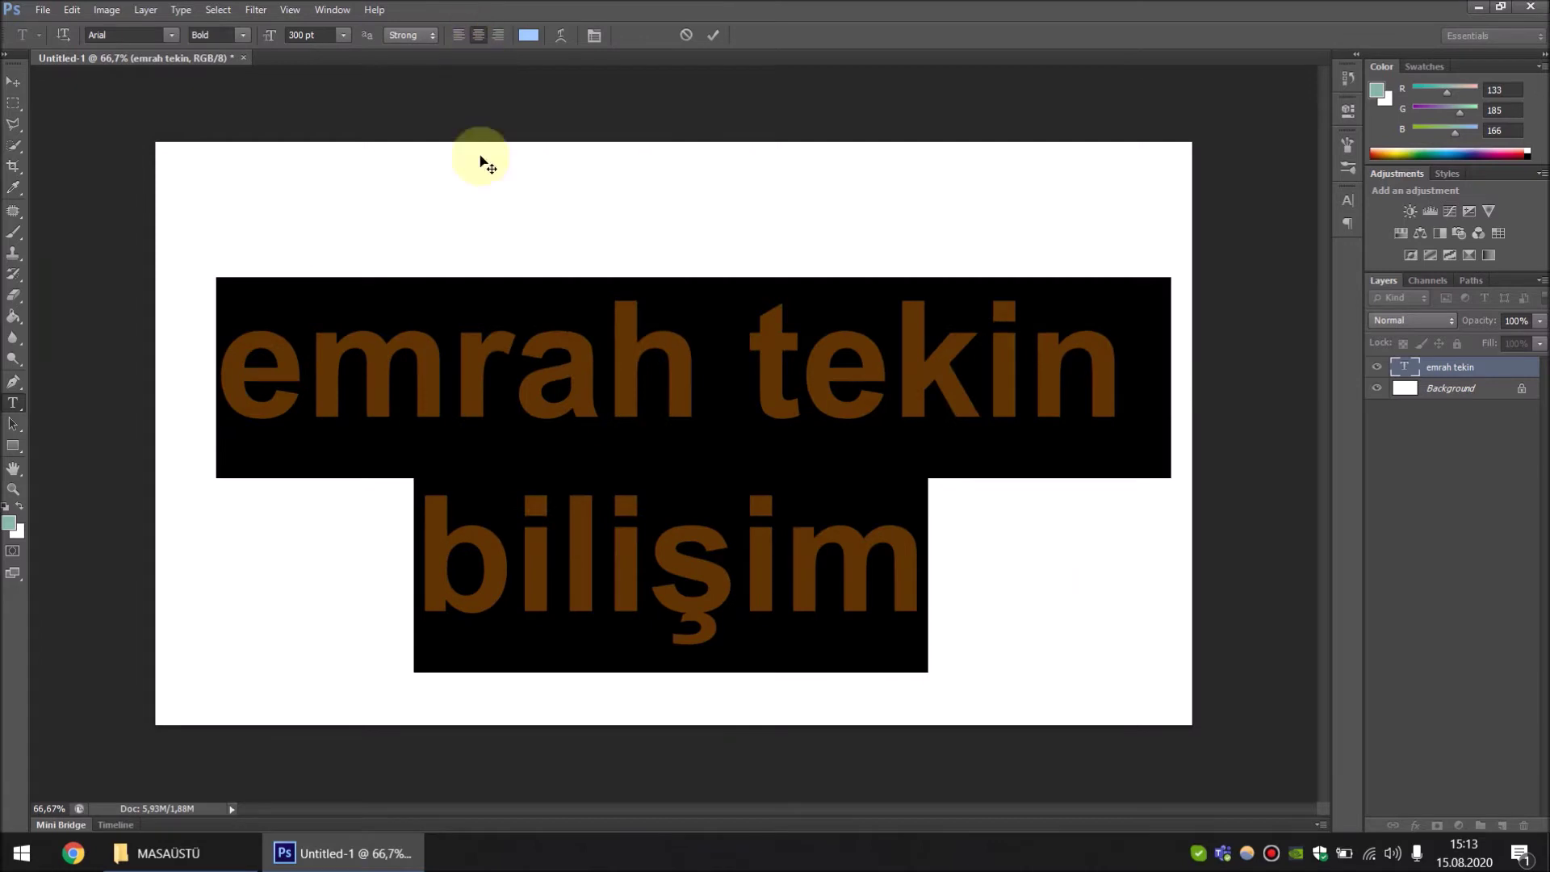
{"action": "left_click", "coordinate": [498, 35]}
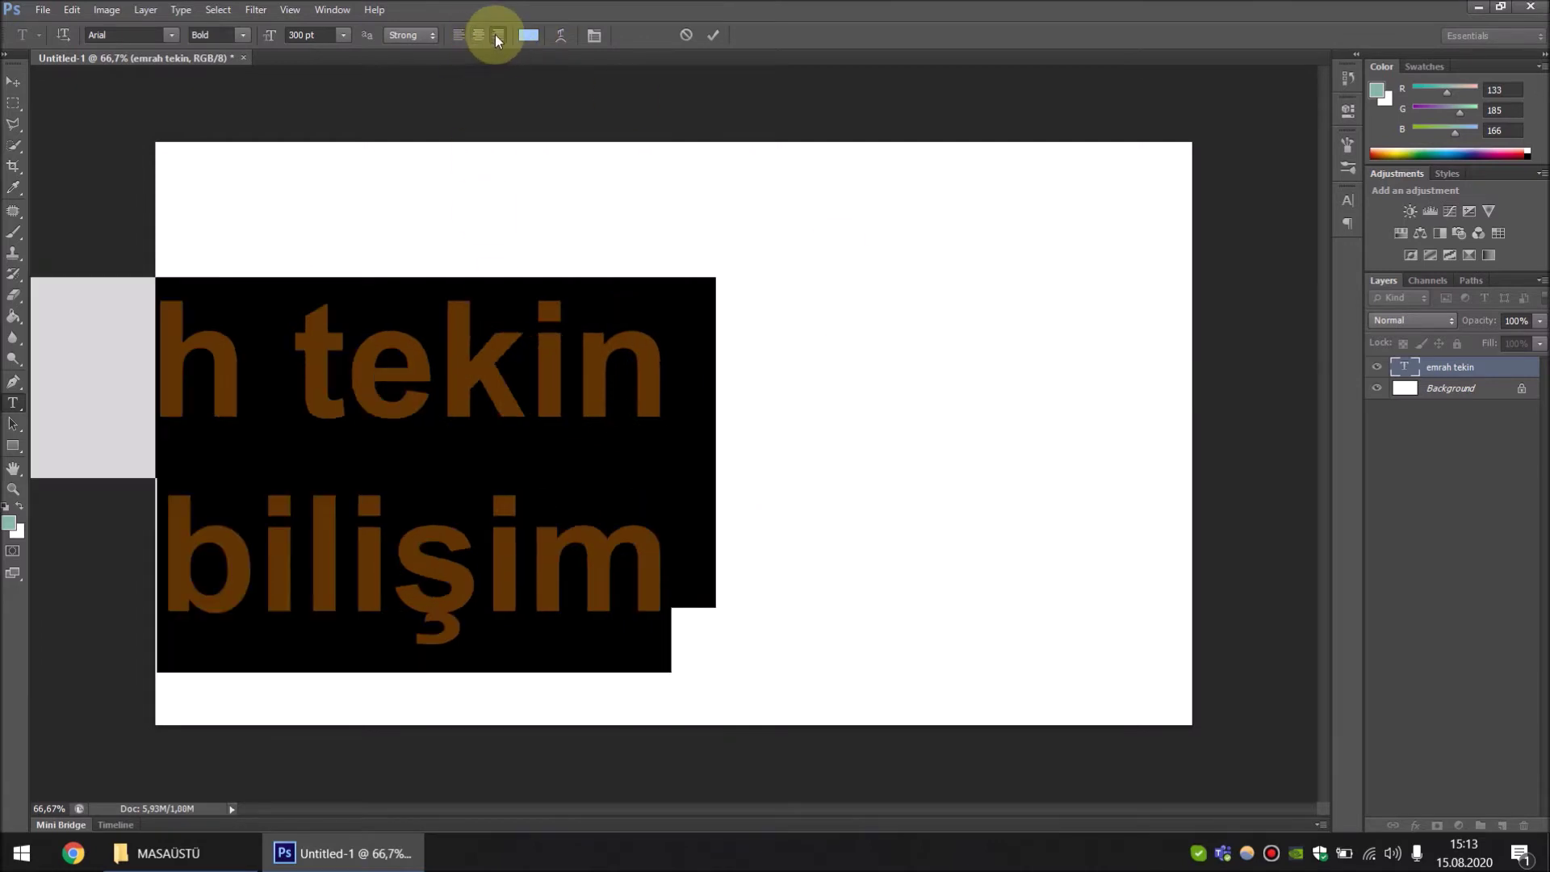
{"action": "left_click", "coordinate": [714, 40]}
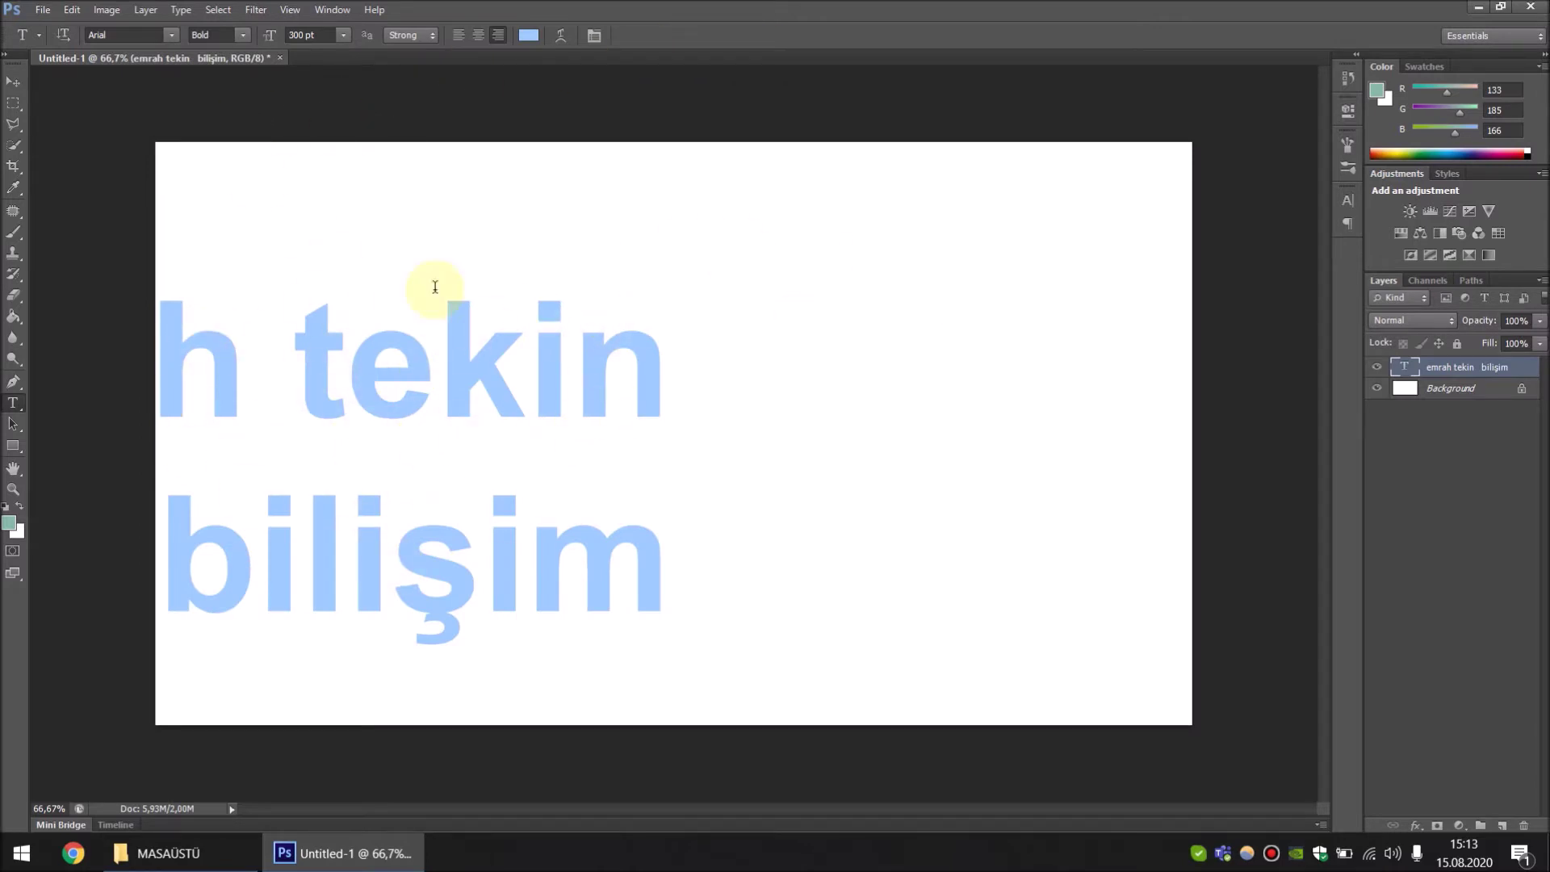
Move the text block about 380 px right onto the canvas, then select all its letters
{"action": "left_click", "coordinate": [10, 83]}
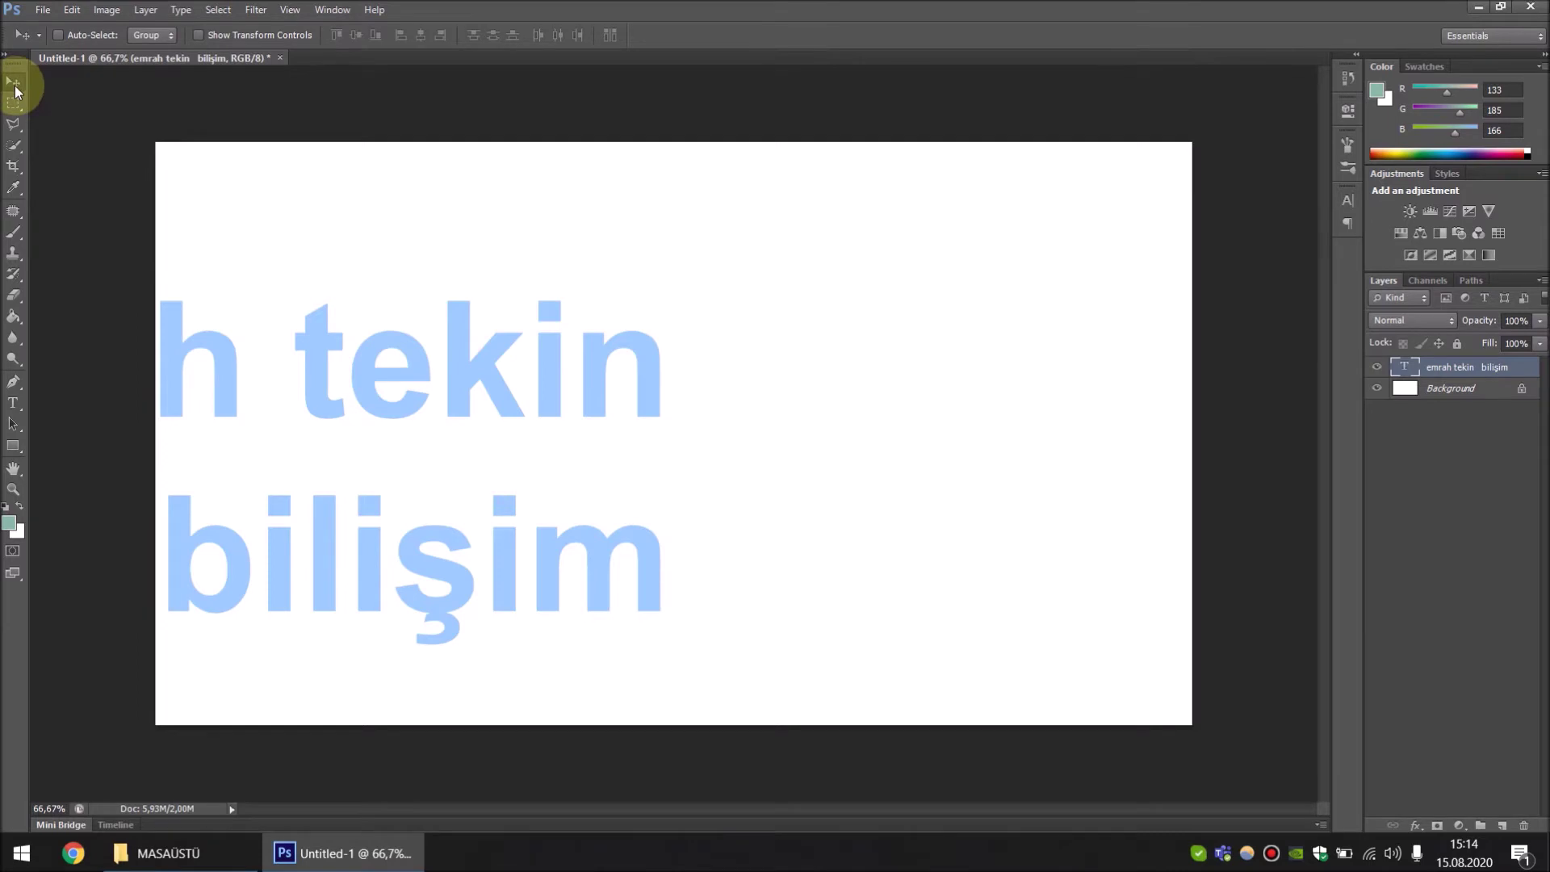
{"action": "left_click_drag", "start_coordinate": [460, 409], "coordinate": [911, 359]}
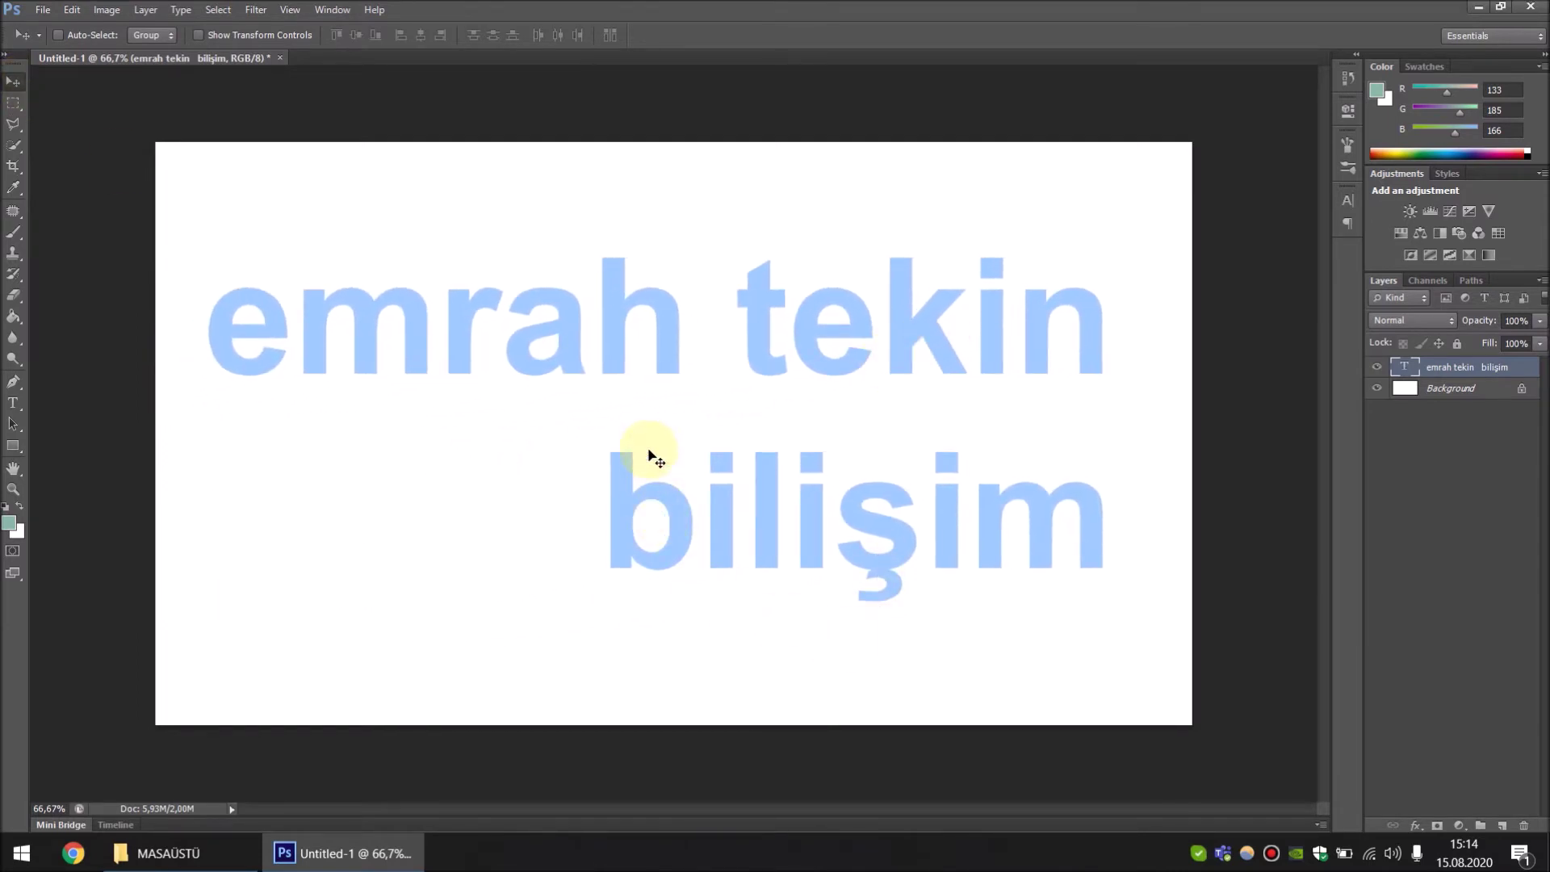
{"action": "left_click", "coordinate": [13, 402]}
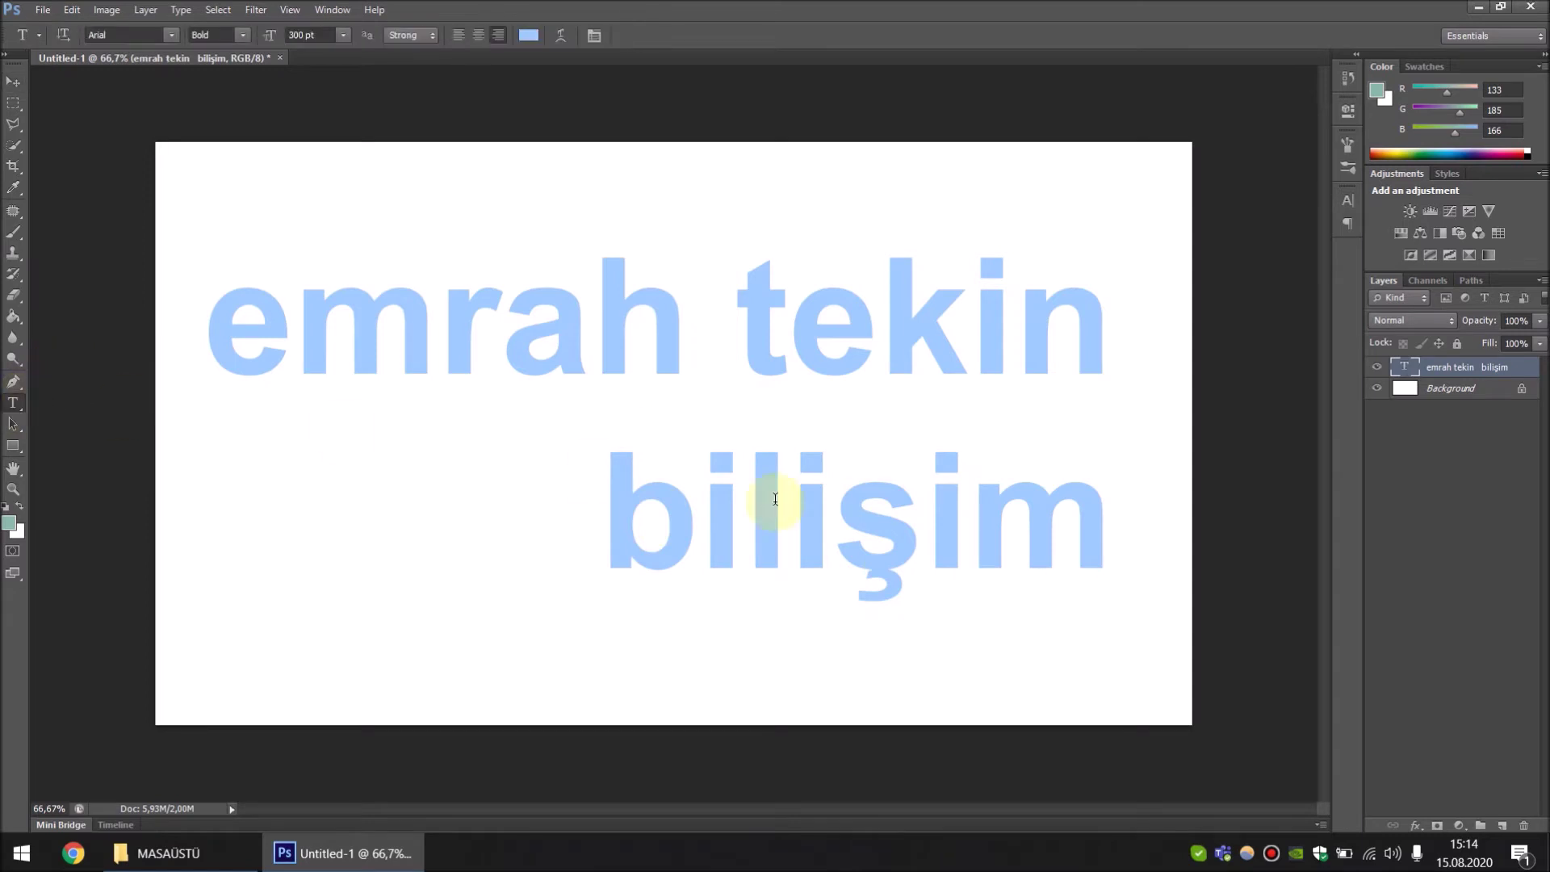
{"action": "mouse_move", "coordinate": [1100, 526]}
{"action": "left_mouse_down"}
{"action": "mouse_move", "coordinate": [737, 467]}
{"action": "mouse_move", "coordinate": [215, 283]}
{"action": "left_mouse_up"}
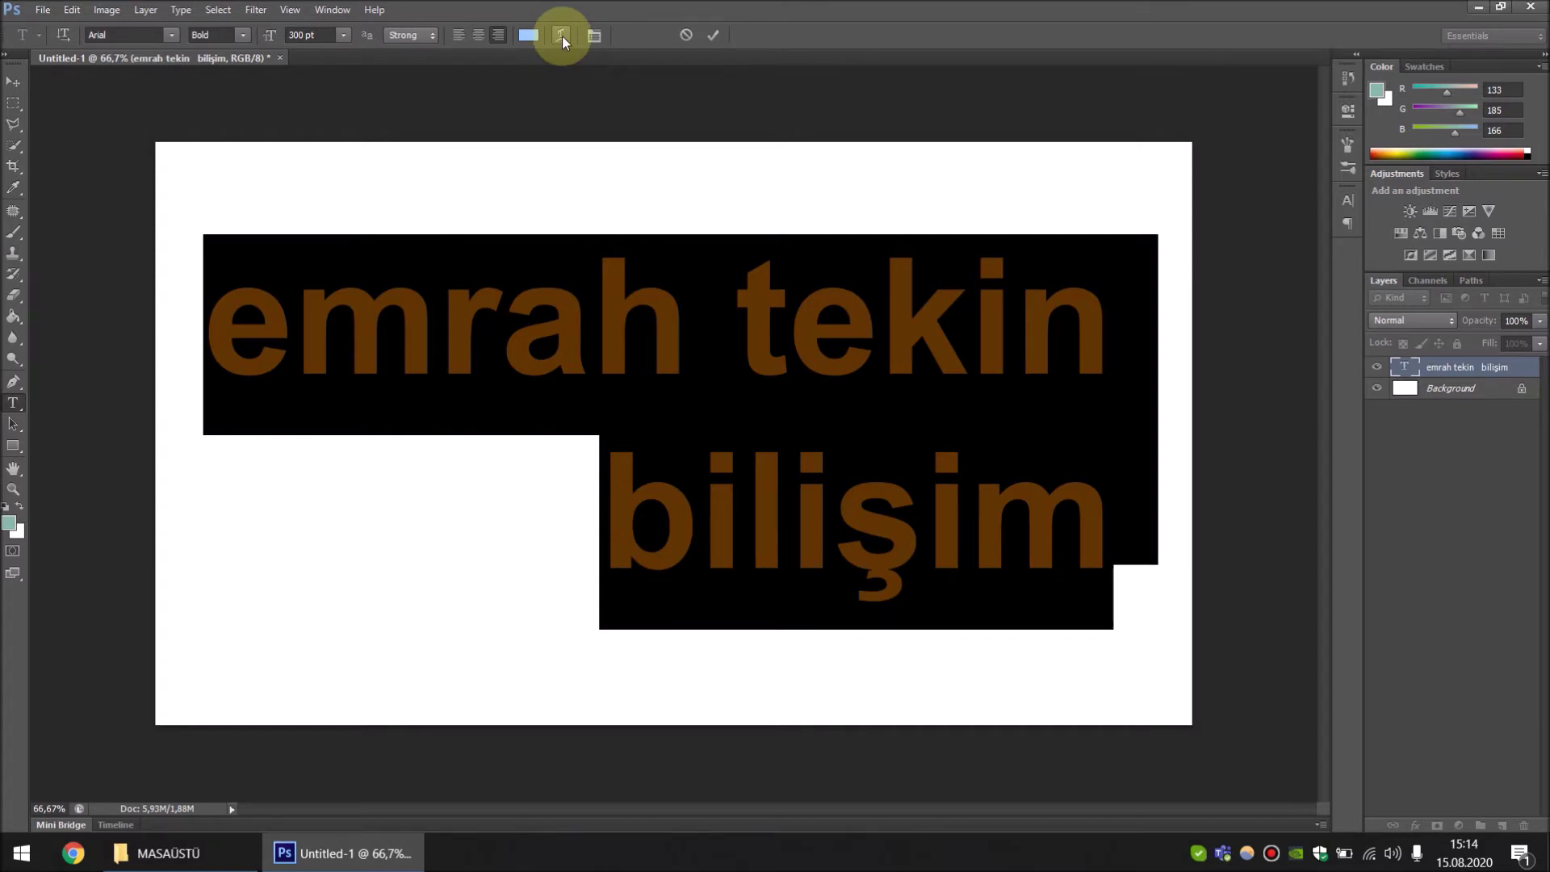
Try blue-violet and purple text colours, then confirm a bright green (#58c90c)
{"action": "left_click", "coordinate": [529, 35]}
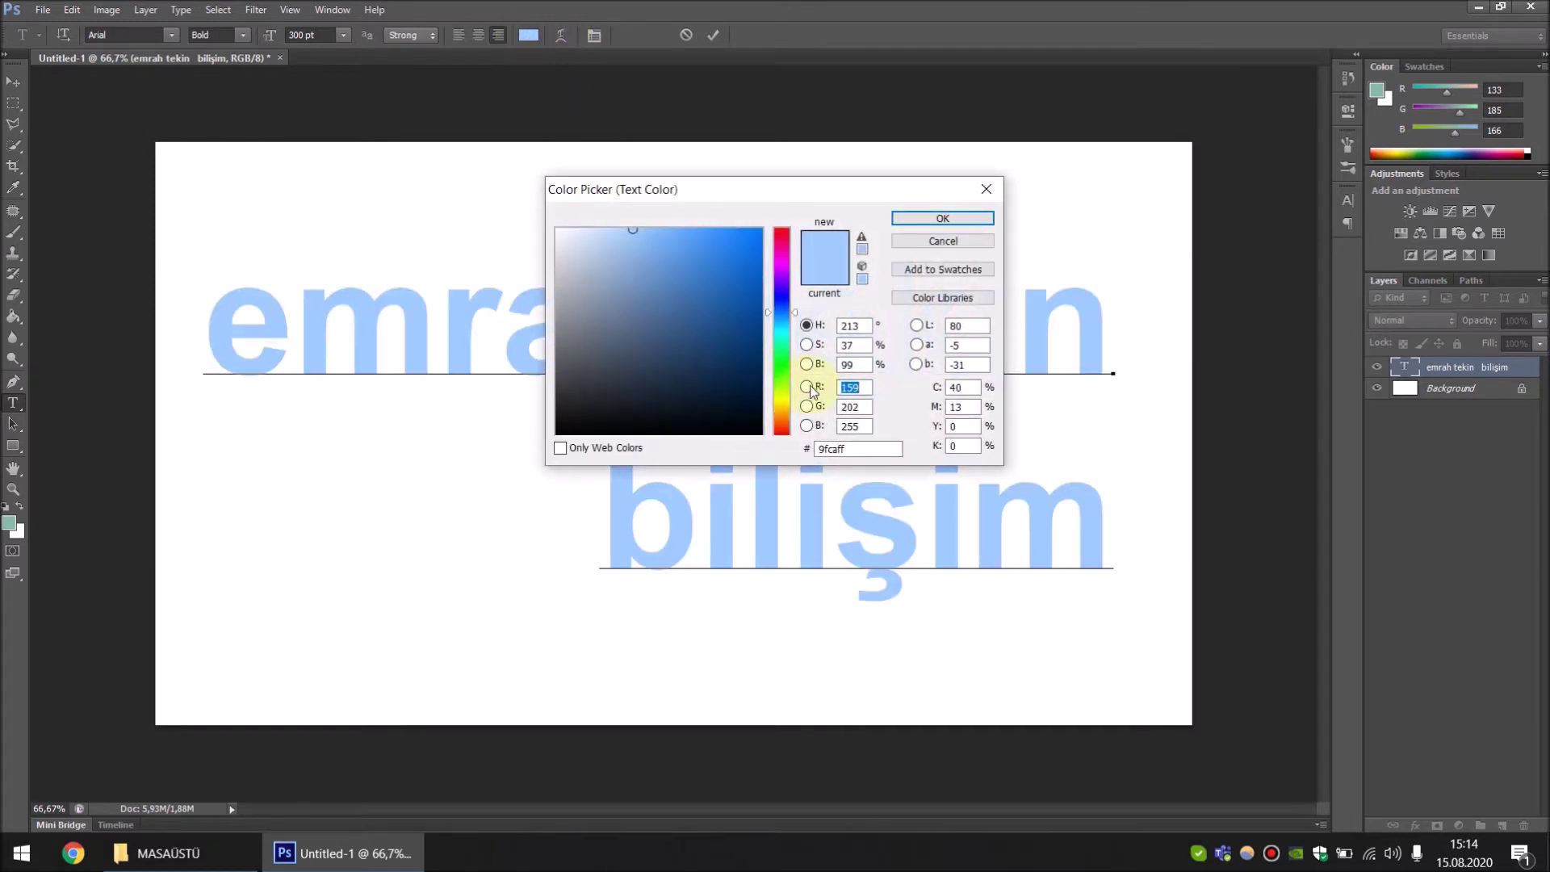
{"action": "left_click_drag", "start_coordinate": [777, 312], "coordinate": [782, 294]}
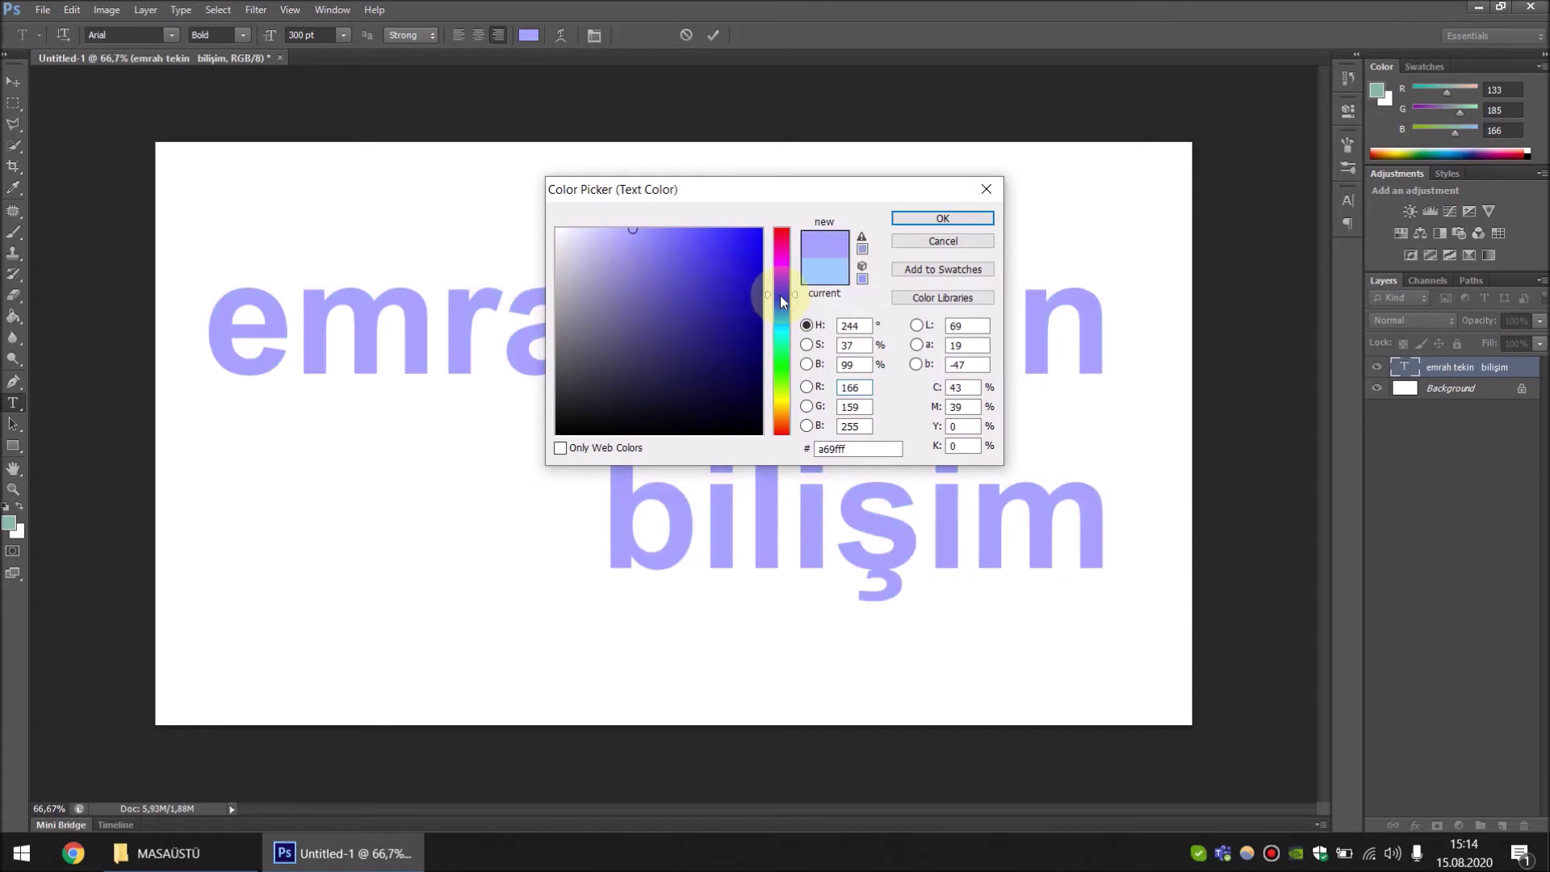
{"action": "left_click", "coordinate": [743, 246]}
{"action": "left_click_drag", "start_coordinate": [709, 350], "coordinate": [726, 366]}
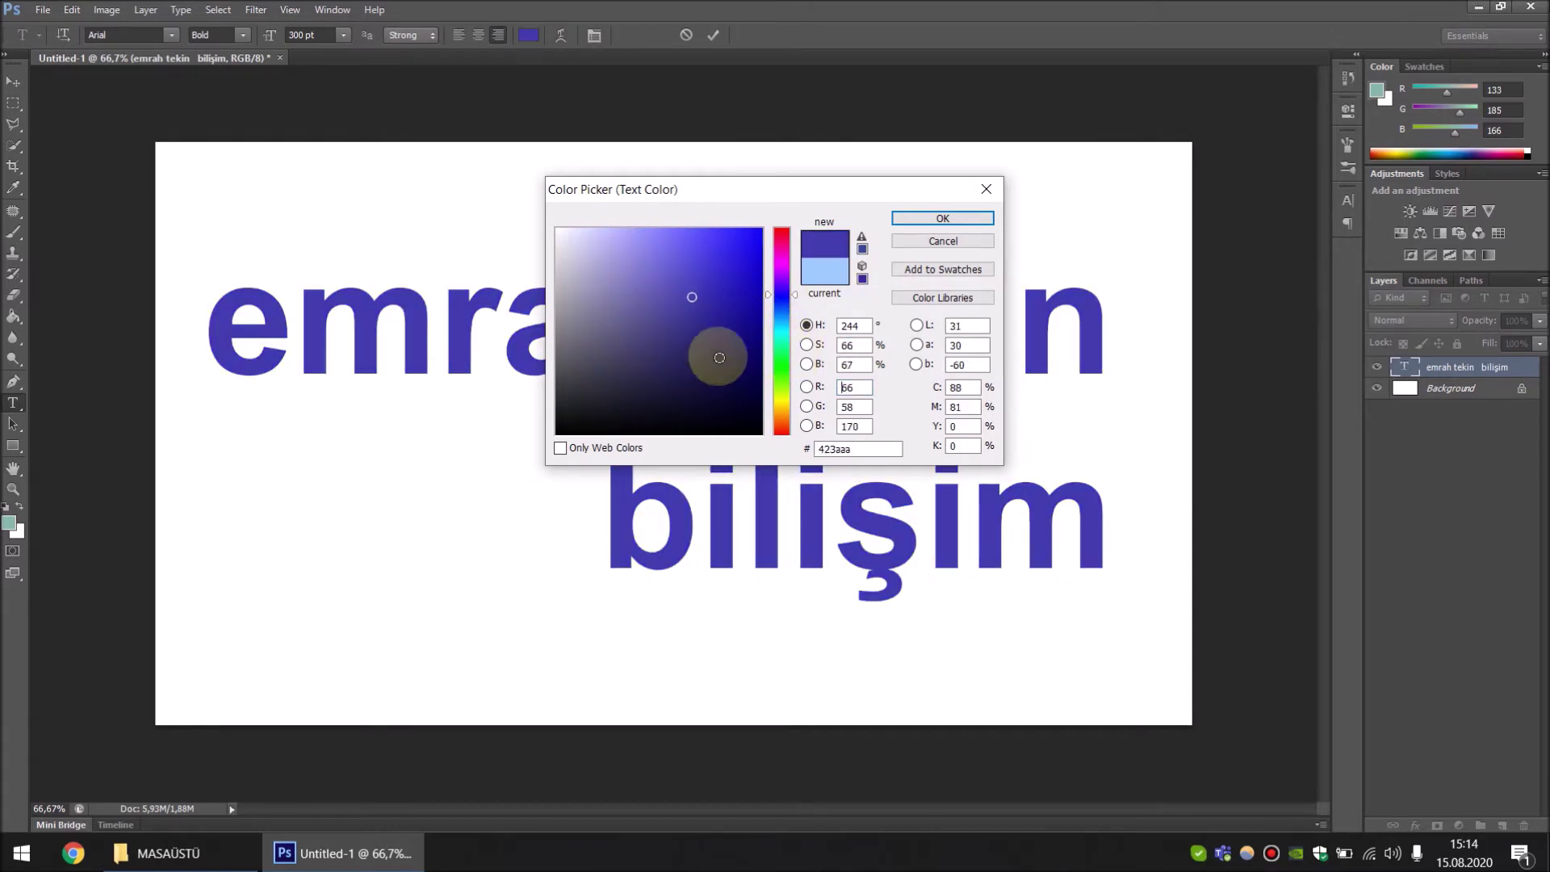
{"action": "left_click", "coordinate": [782, 380]}
{"action": "left_click", "coordinate": [750, 272]}
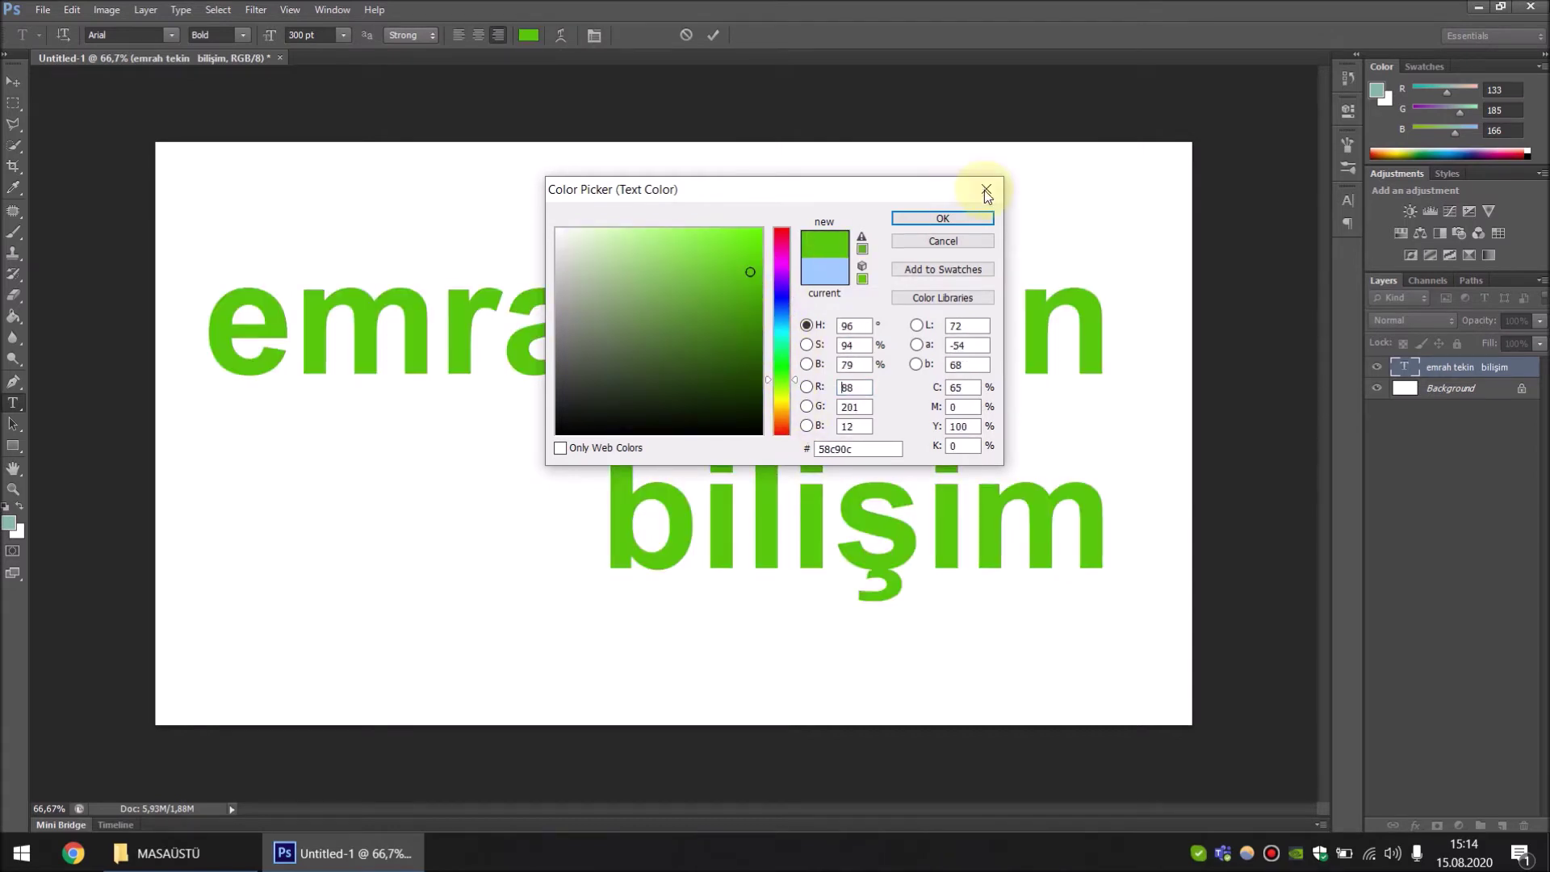
{"action": "left_click", "coordinate": [957, 218]}
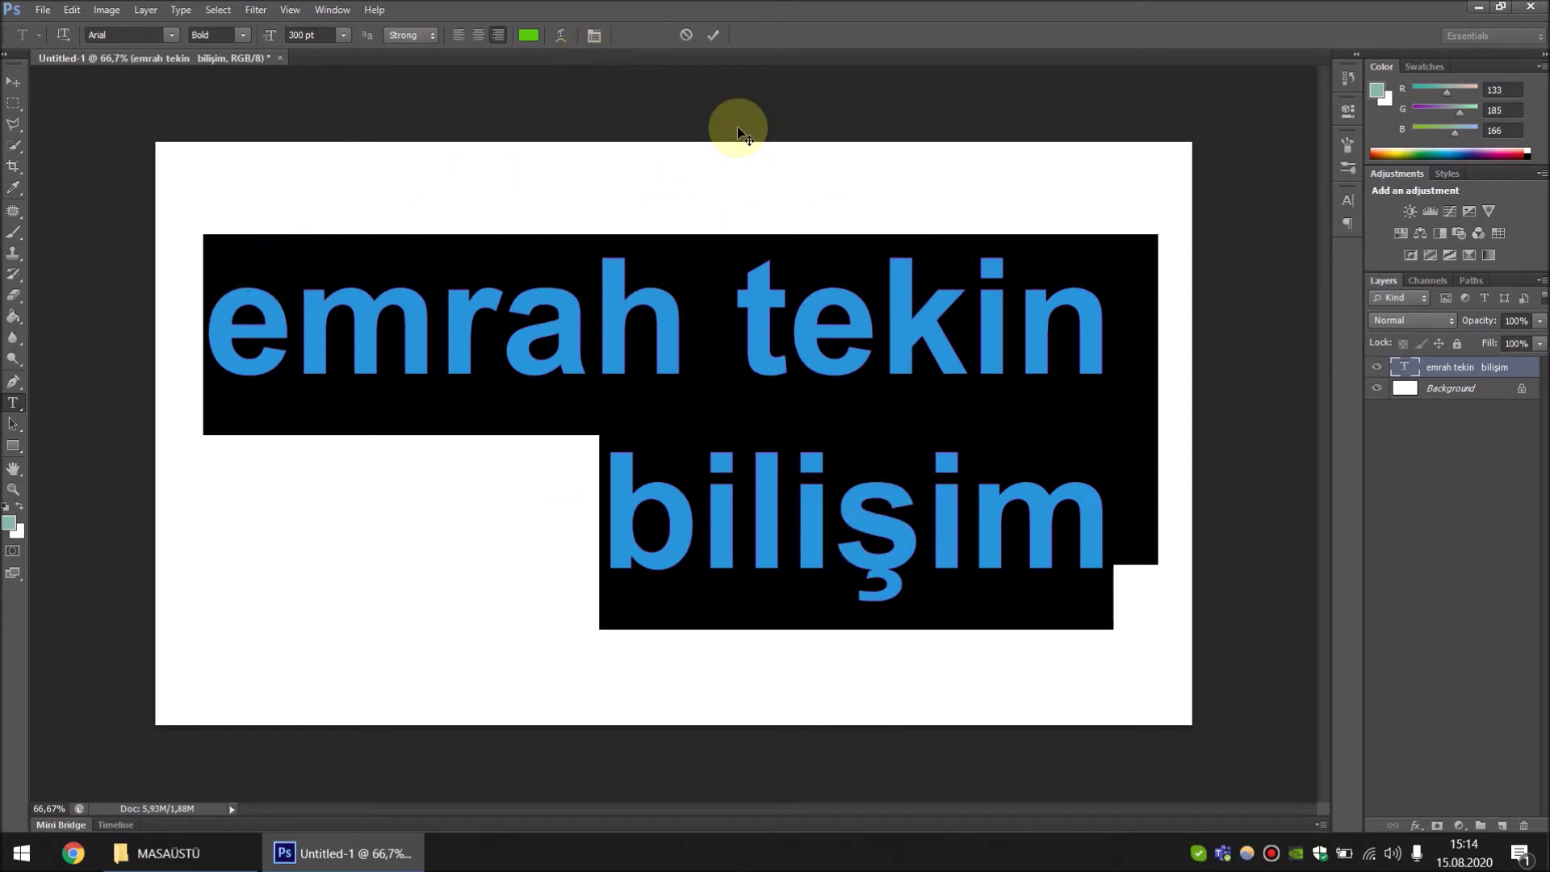
In the Character panel, try a leading of 72 pt, then 250 pt
{"action": "left_click", "coordinate": [588, 40]}
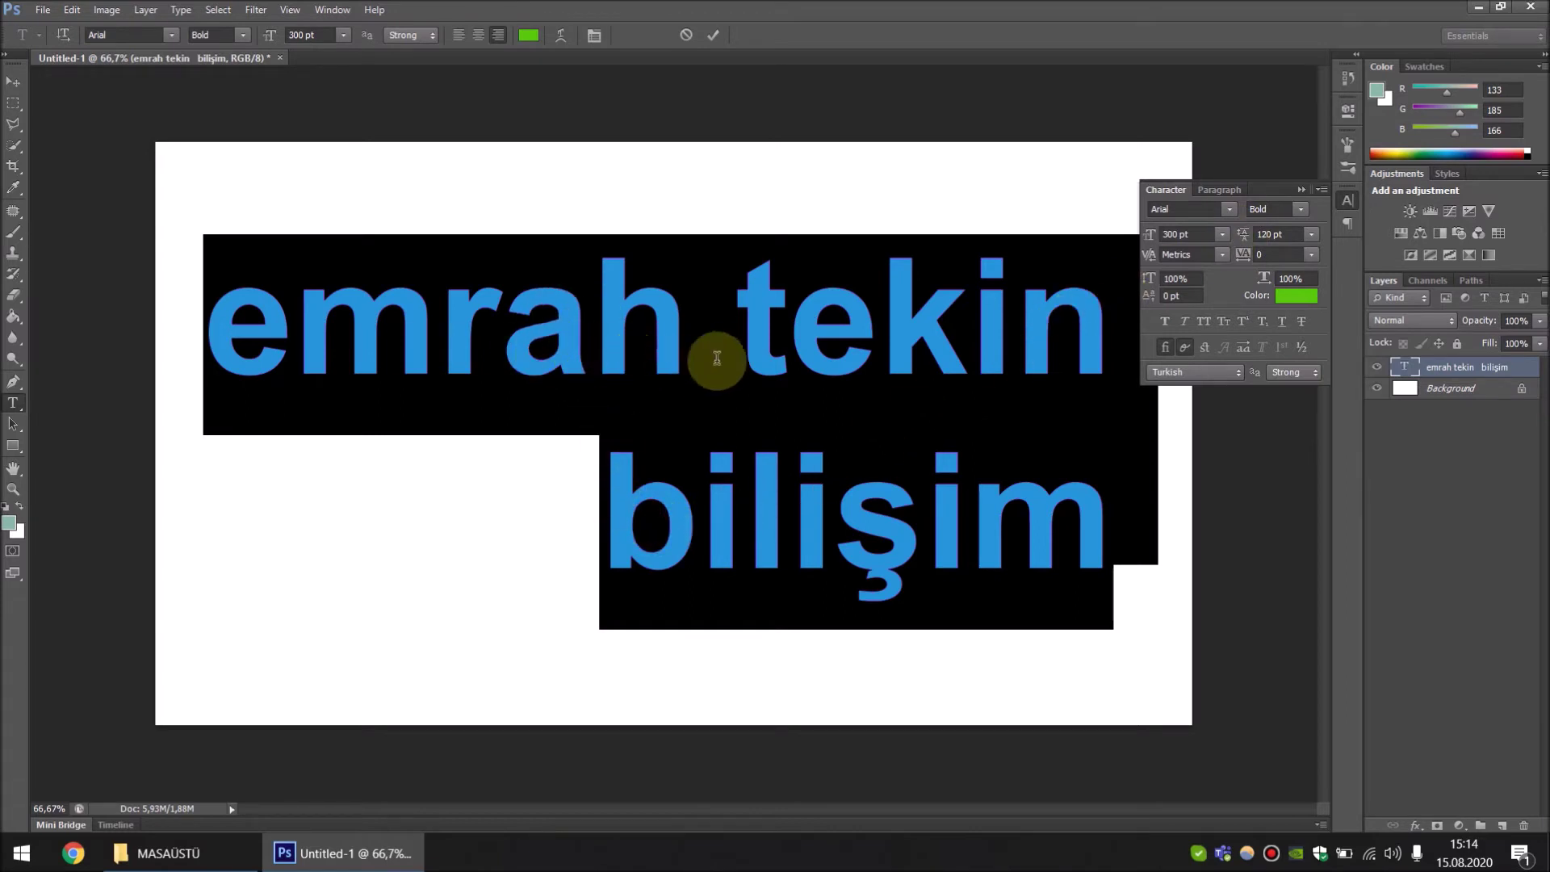
{"action": "left_click", "coordinate": [1311, 235]}
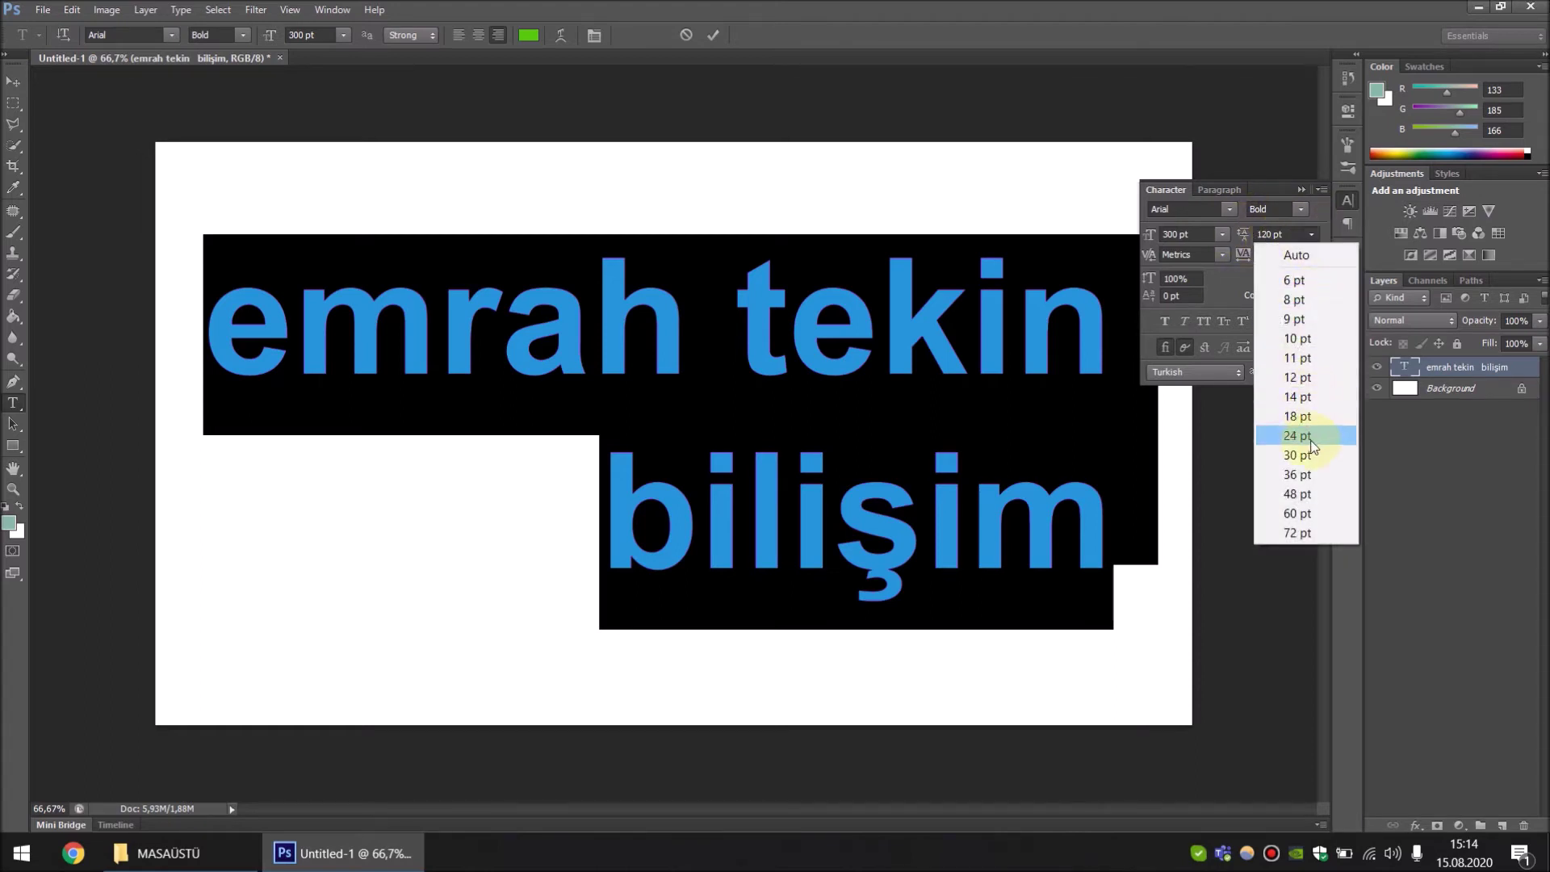
{"action": "left_click", "coordinate": [1310, 527]}
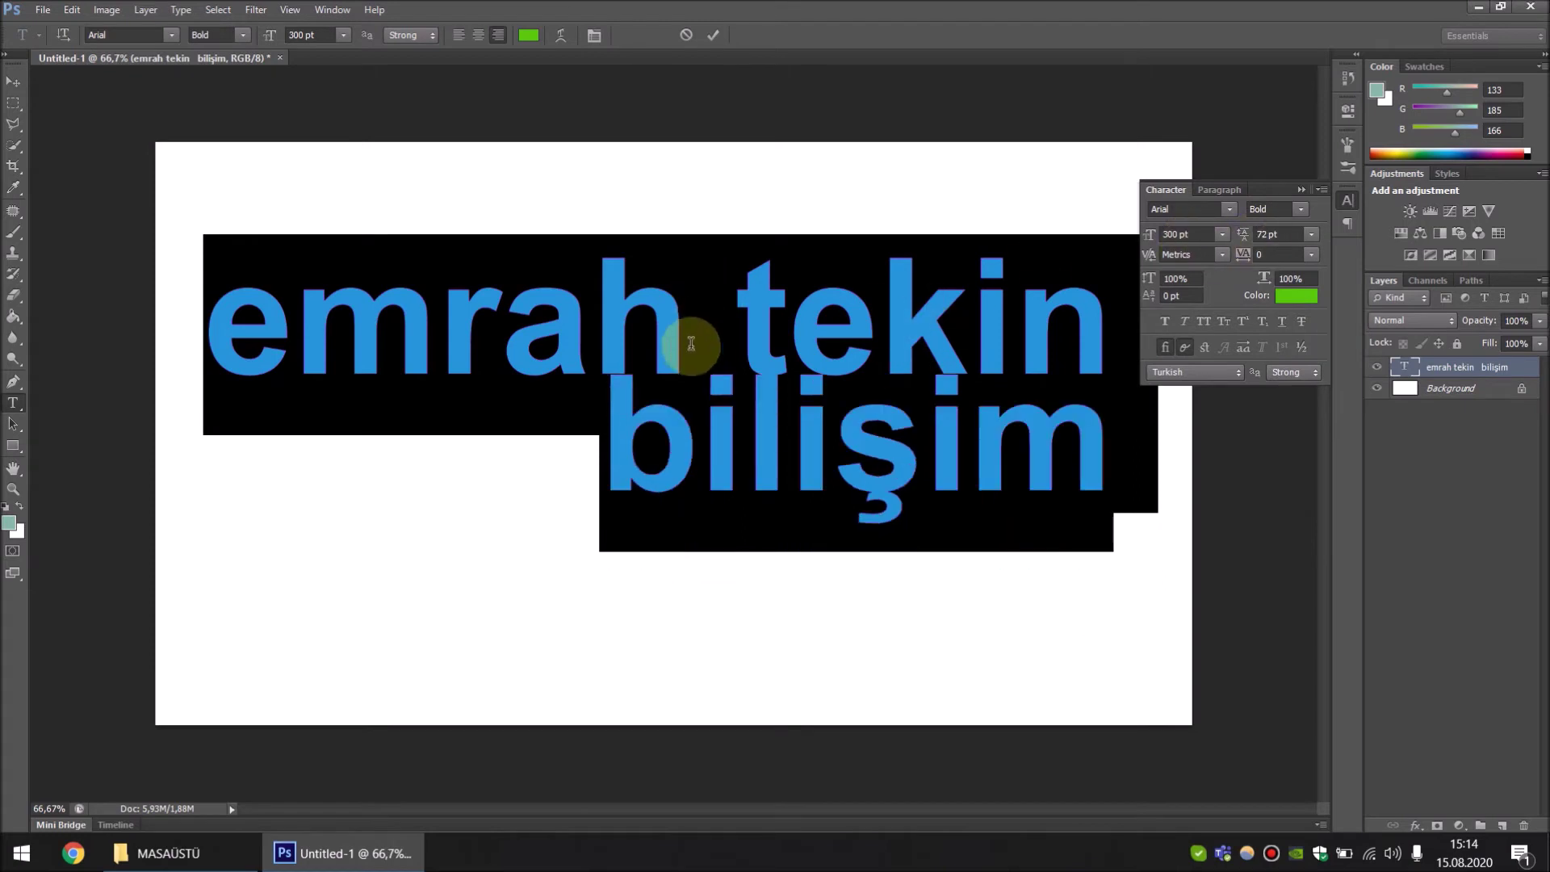
{"action": "left_click_drag", "start_coordinate": [1293, 231], "coordinate": [1221, 236]}
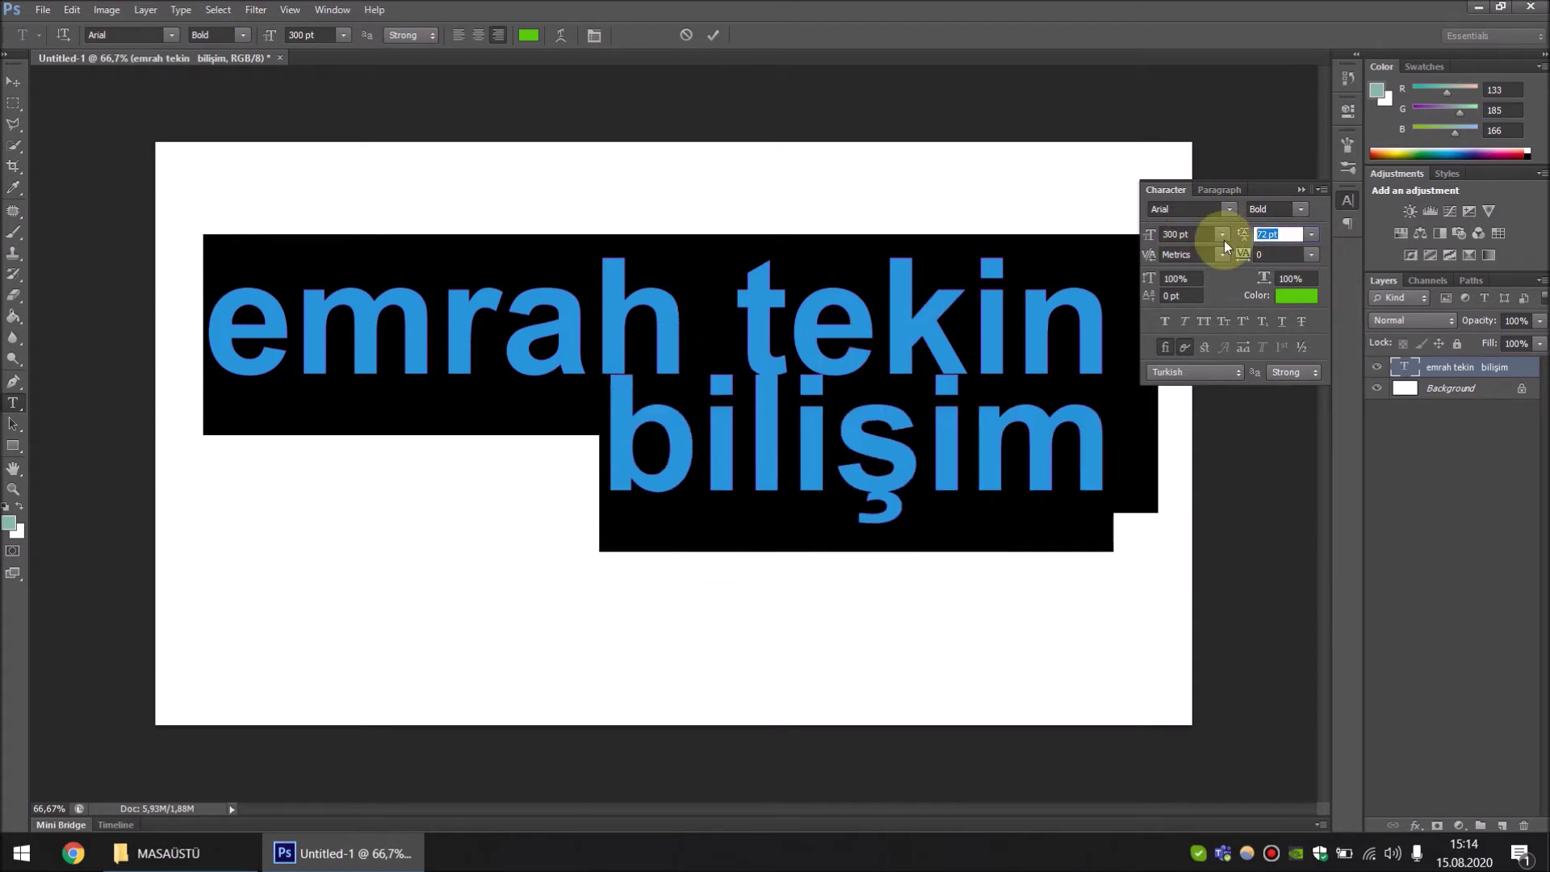
{"action": "type", "text": "250"}
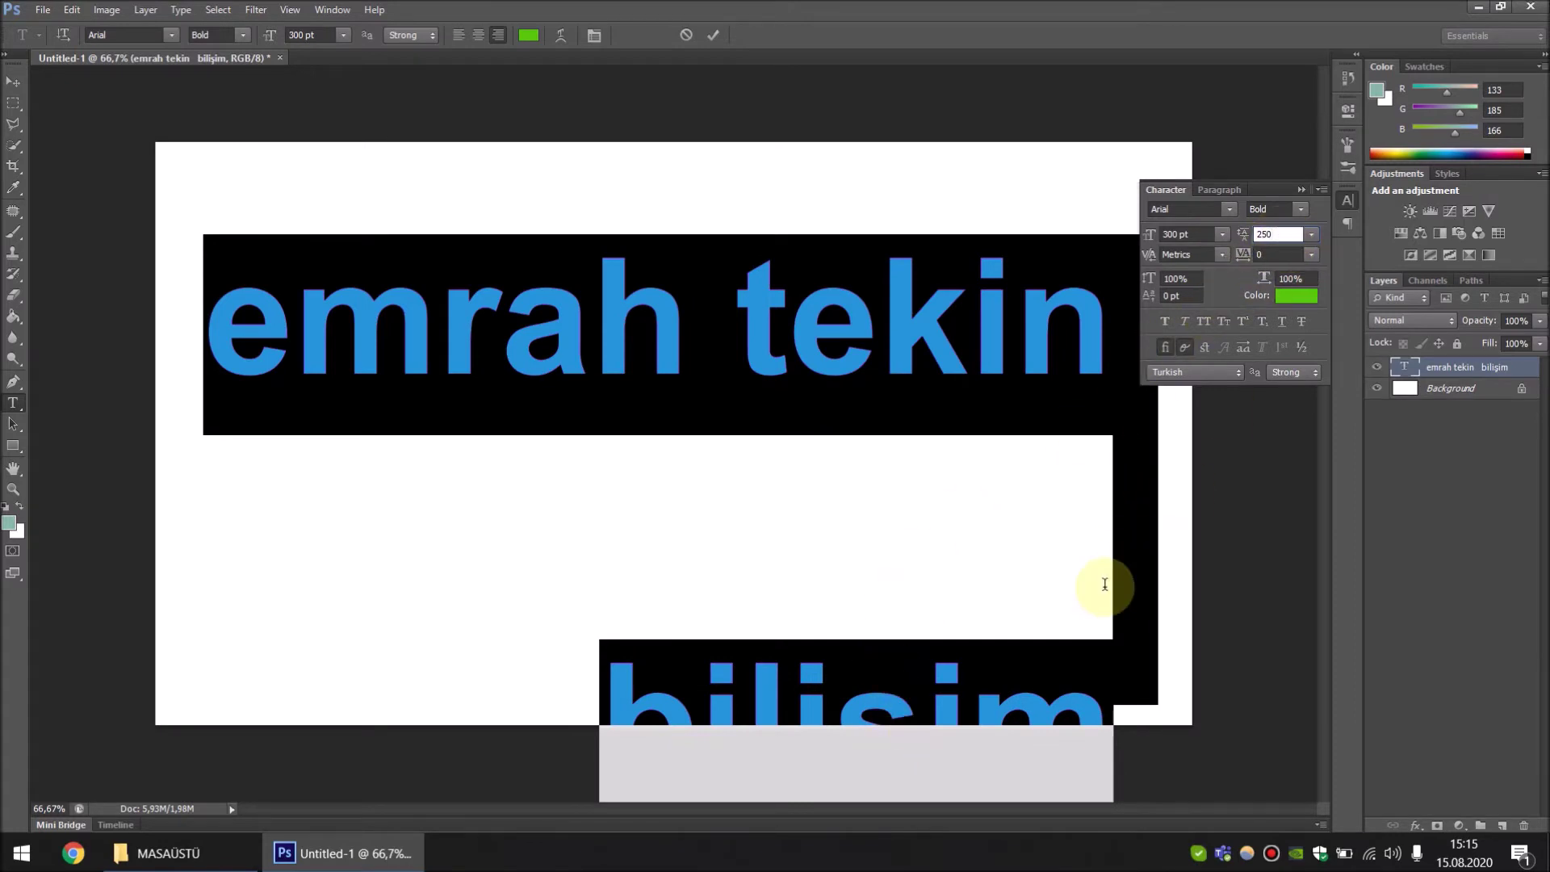
{"action": "left_click", "coordinate": [1082, 595]}
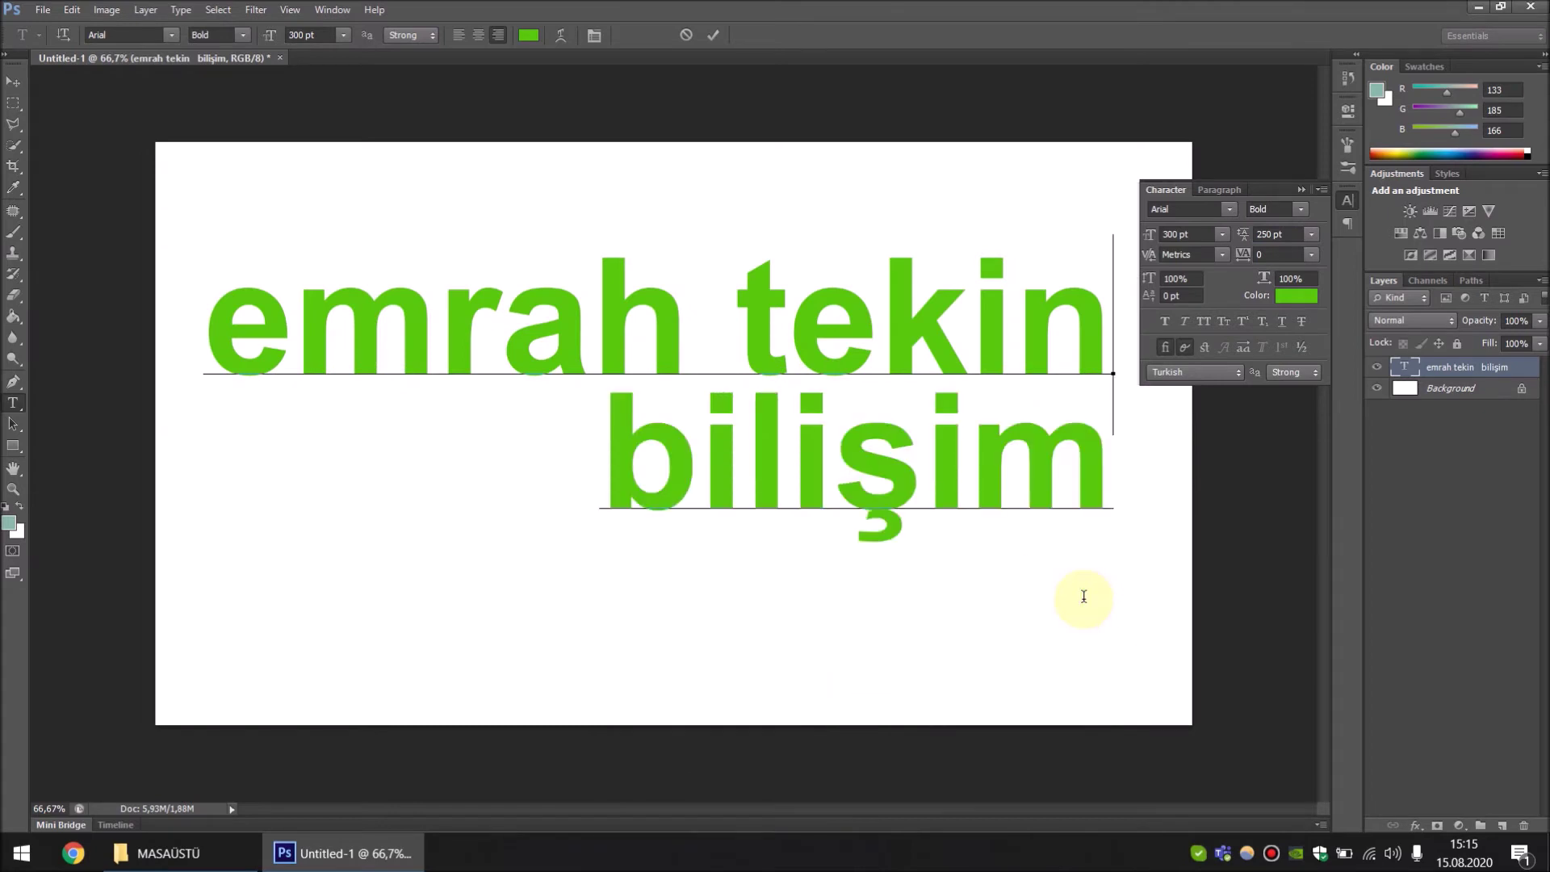
Reselect both lines and try leading values of 100 and 500, then enter 300
{"action": "left_click_drag", "start_coordinate": [1103, 476], "coordinate": [186, 297]}
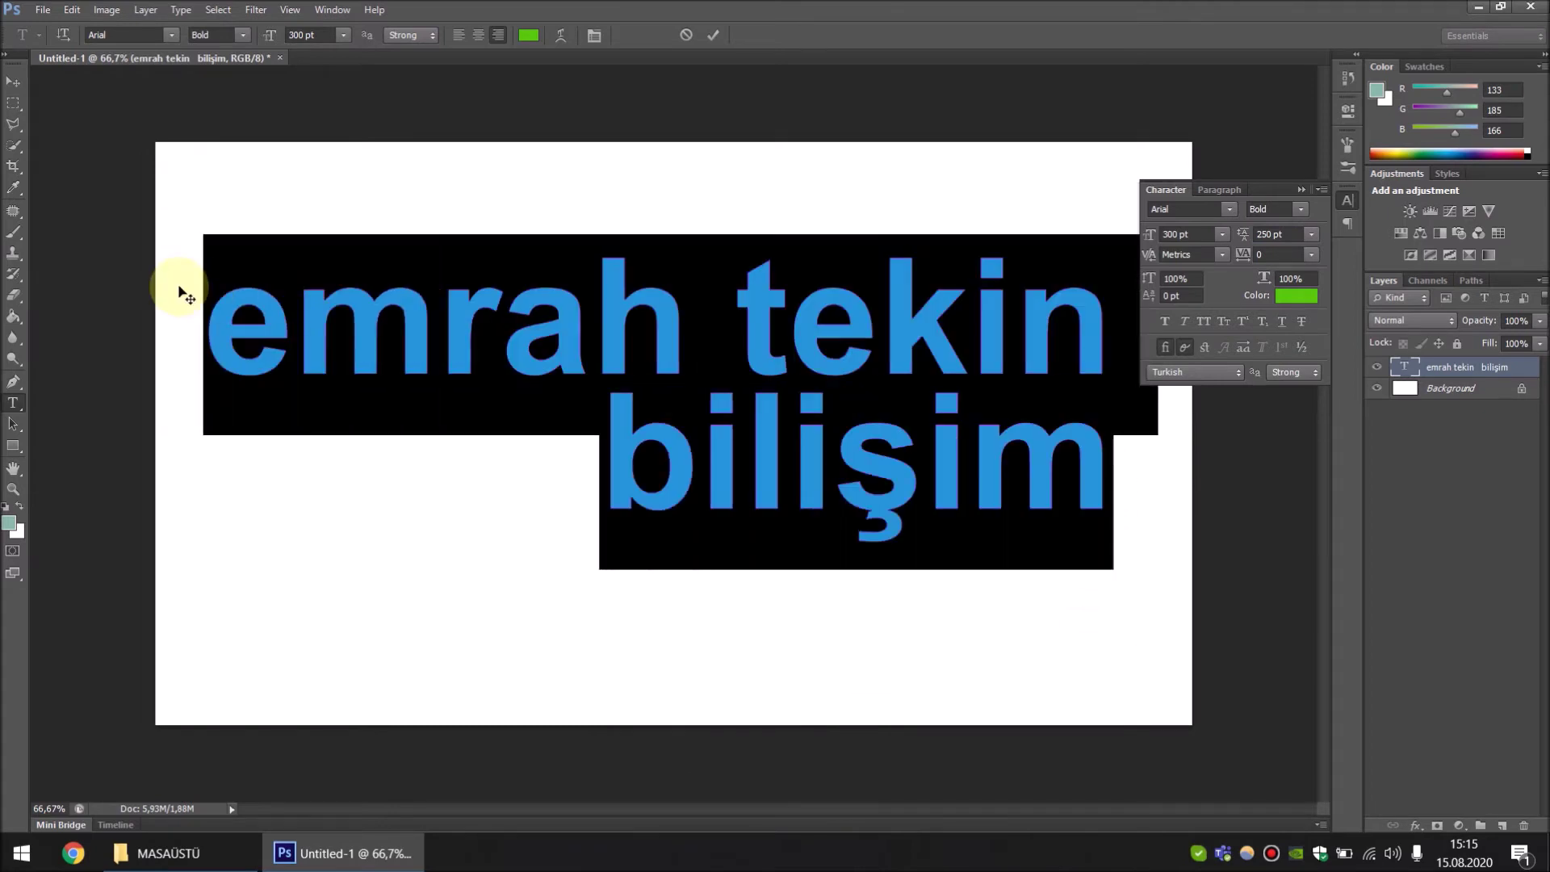
{"action": "left_click", "coordinate": [1276, 235]}
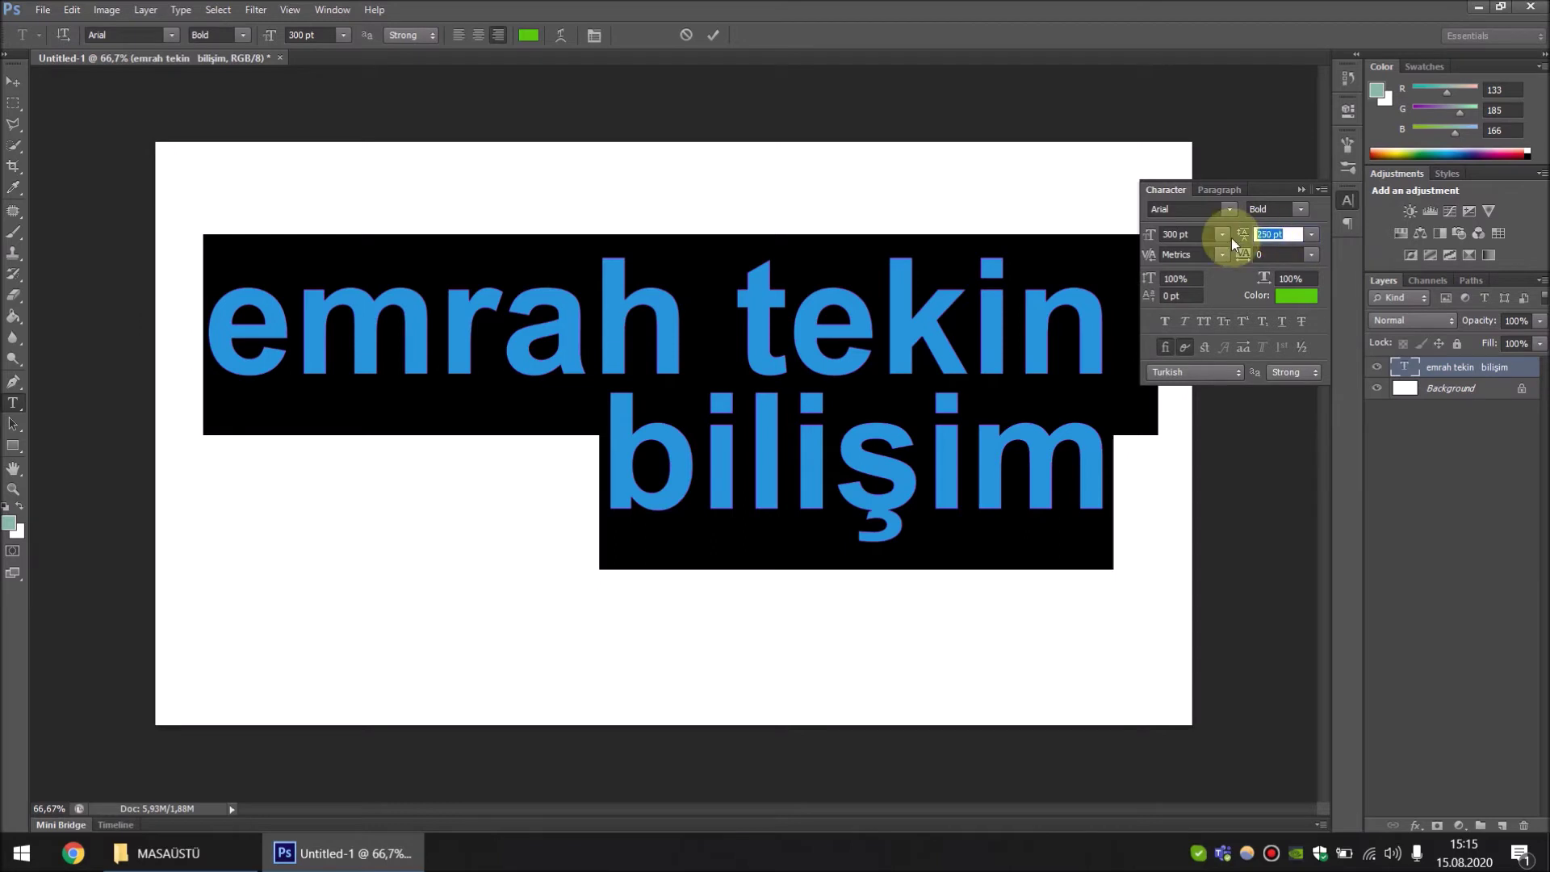
{"action": "type", "text": "100"}
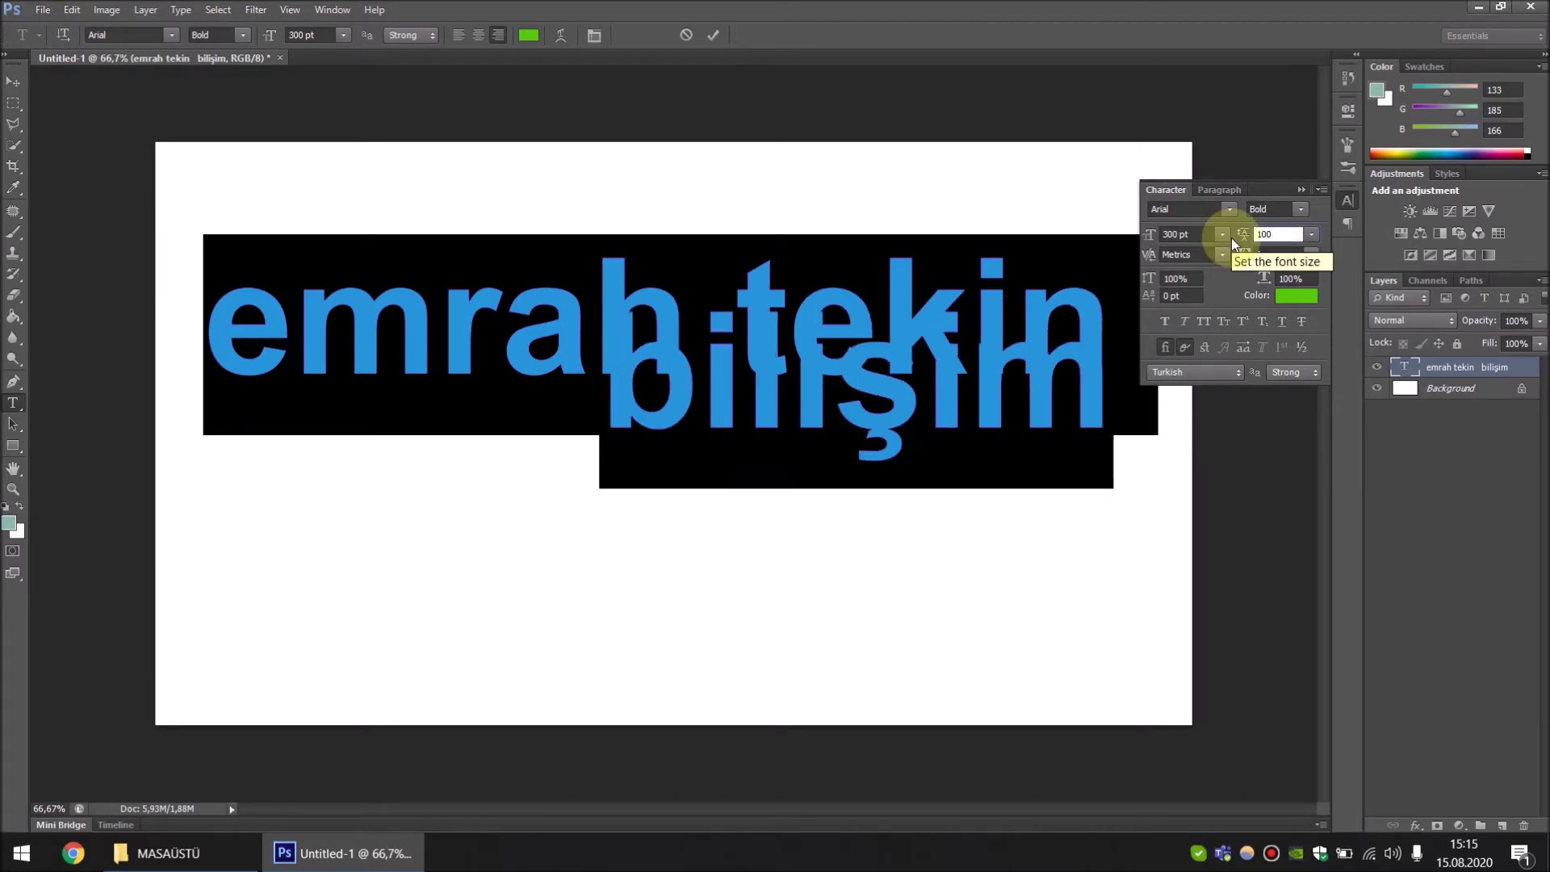
{"action": "key", "text": "Return"}
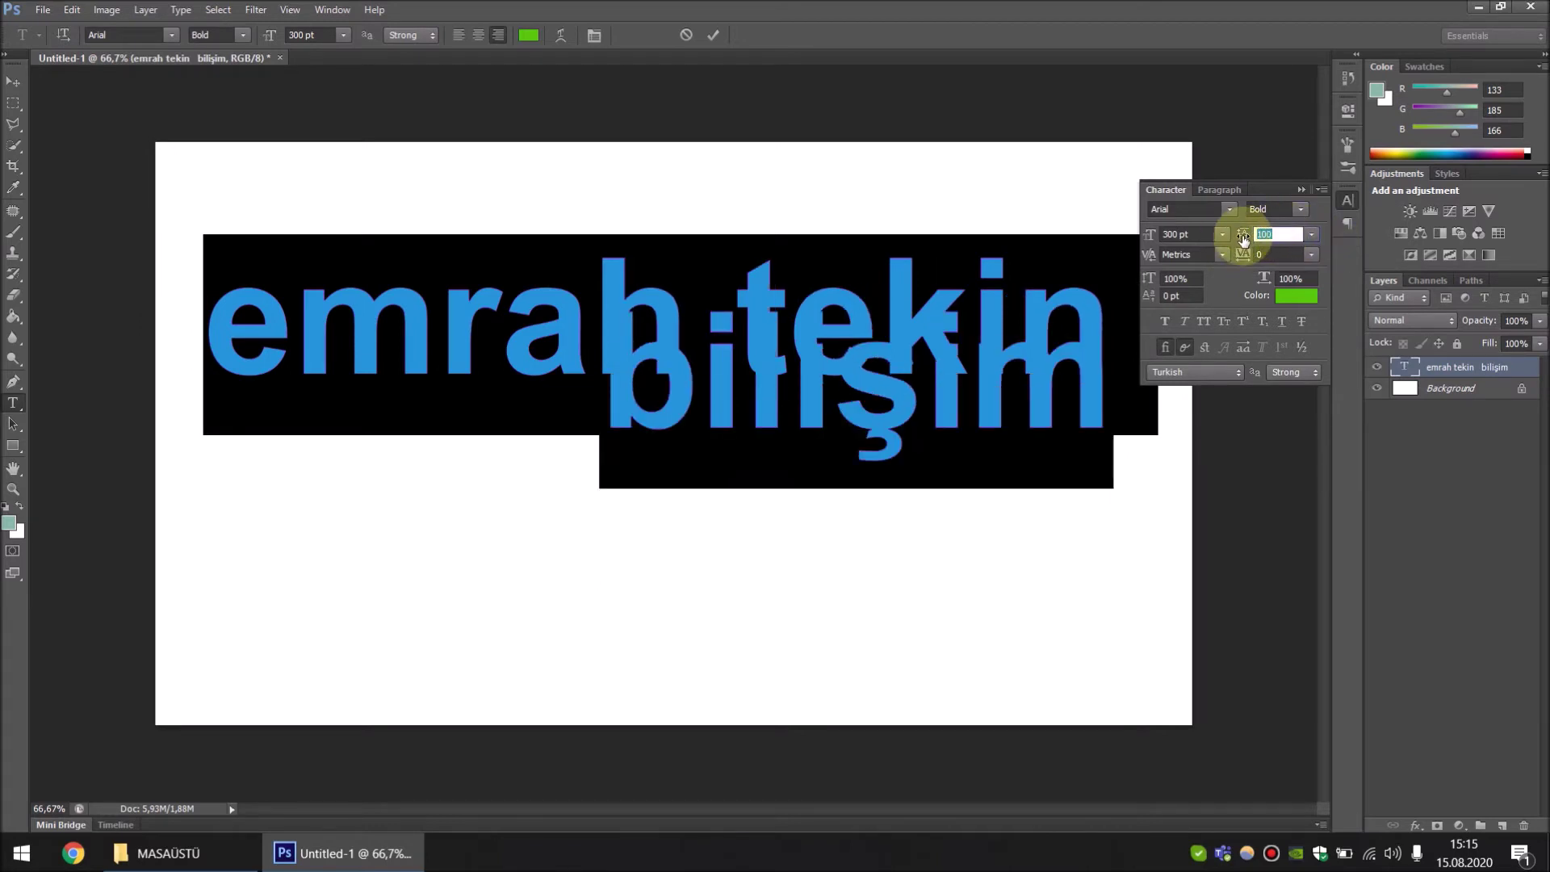
{"action": "left_click_drag", "start_coordinate": [1243, 239], "coordinate": [1254, 240]}
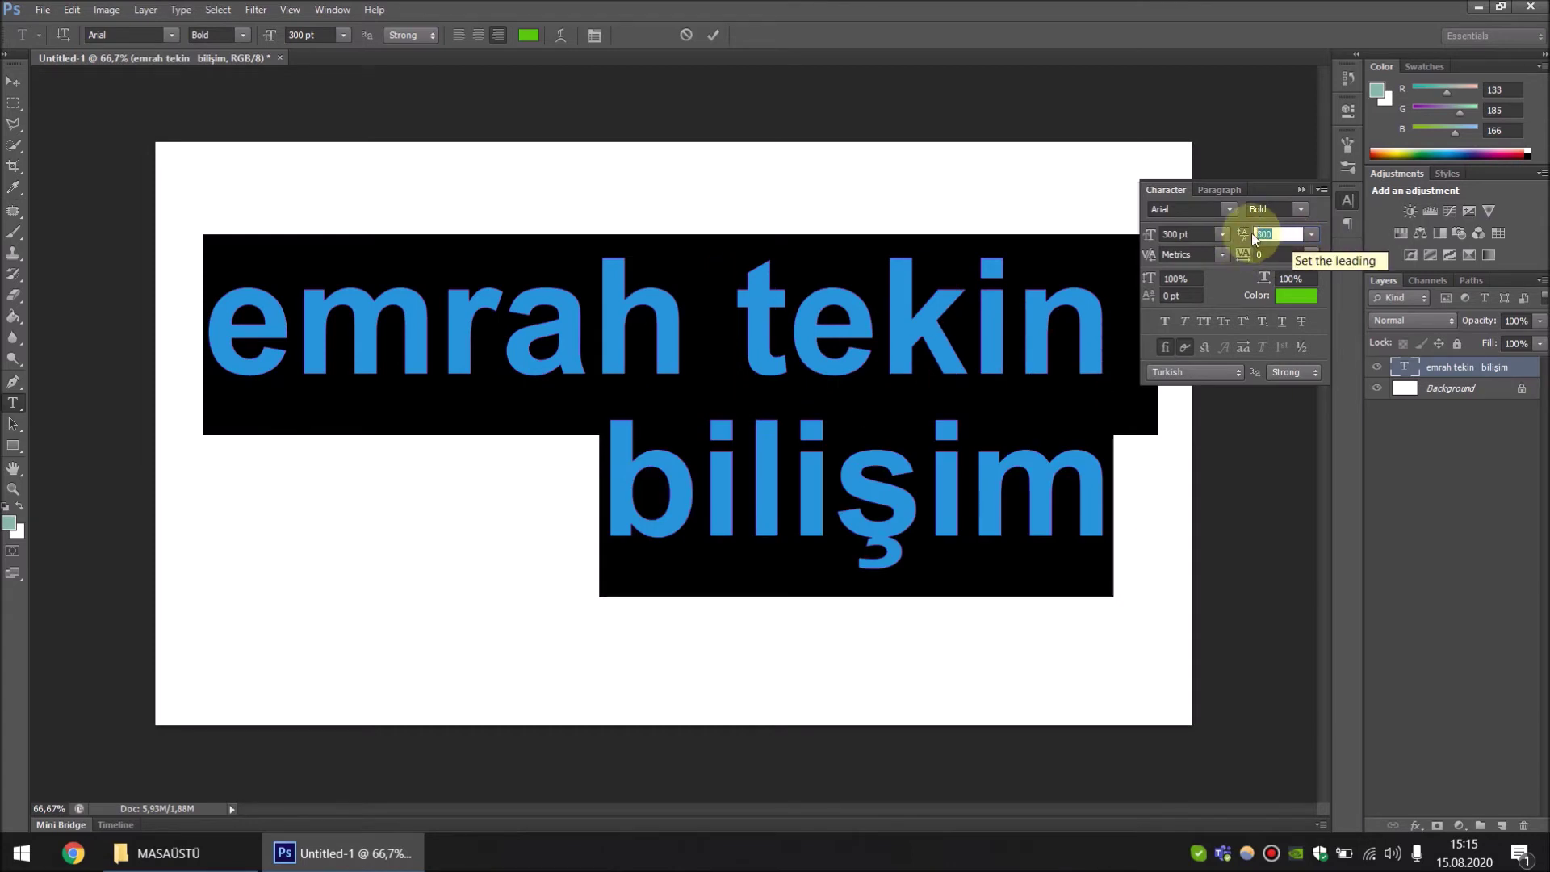
{"action": "left_click_drag", "start_coordinate": [1244, 235], "coordinate": [1260, 234]}
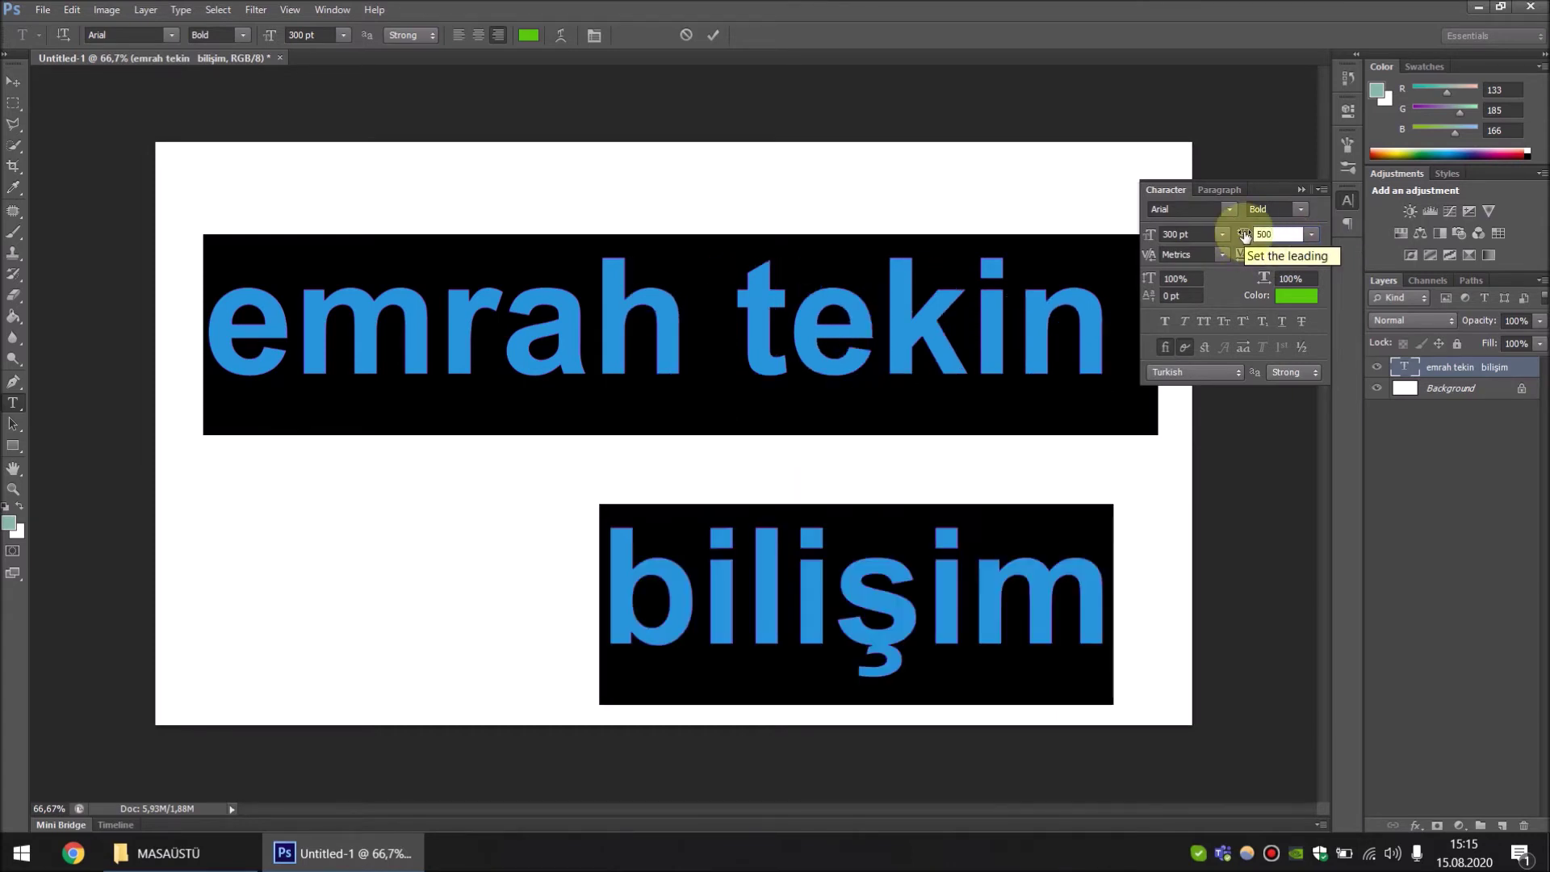
{"action": "key", "text": "Return"}
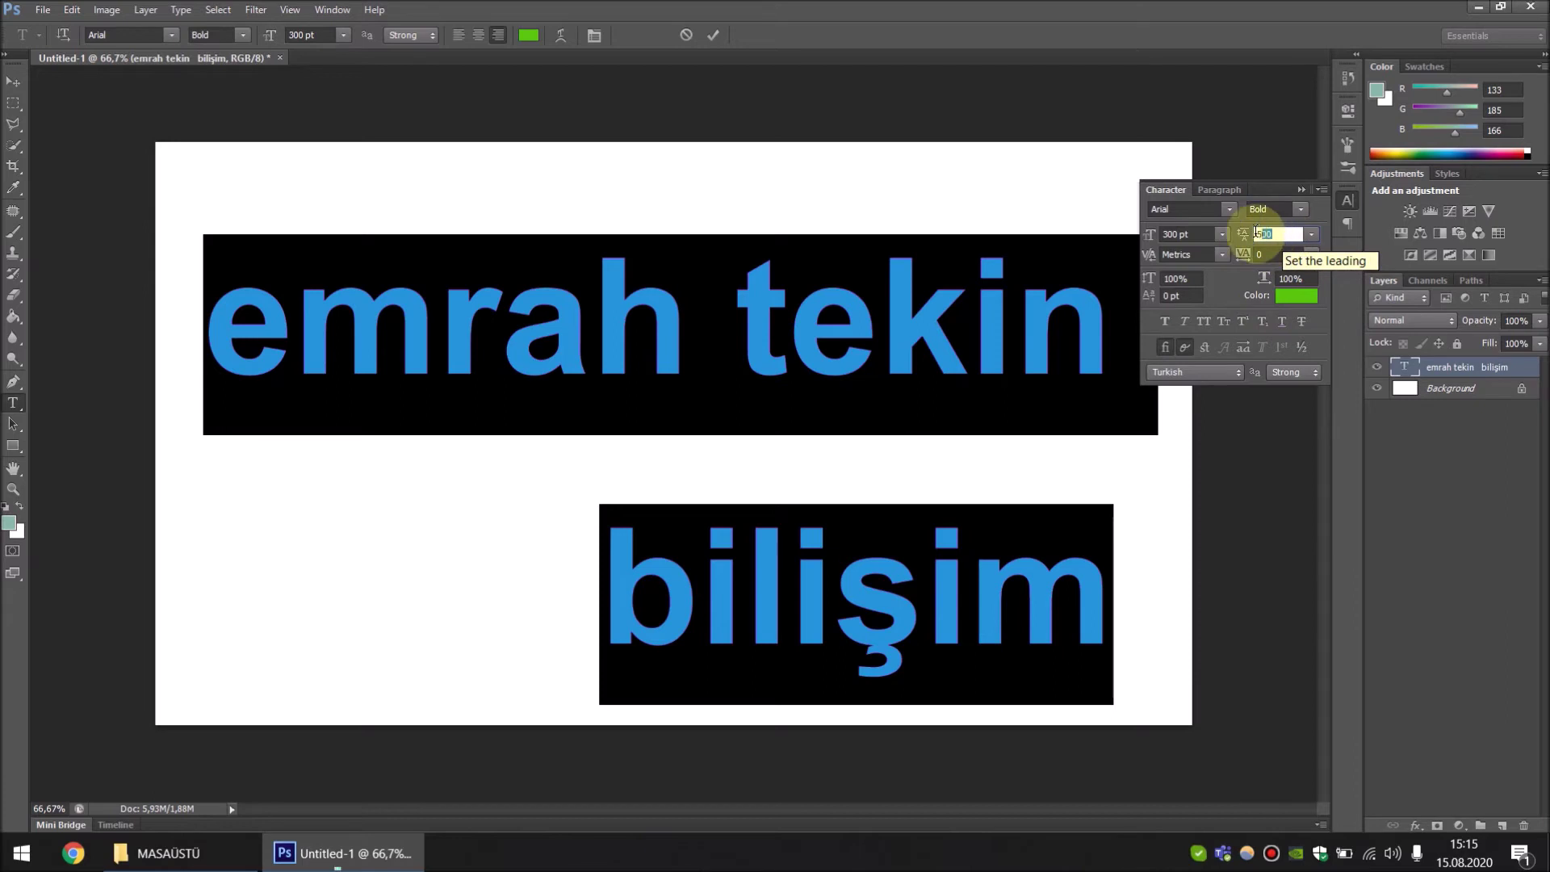
{"action": "type", "text": "300"}
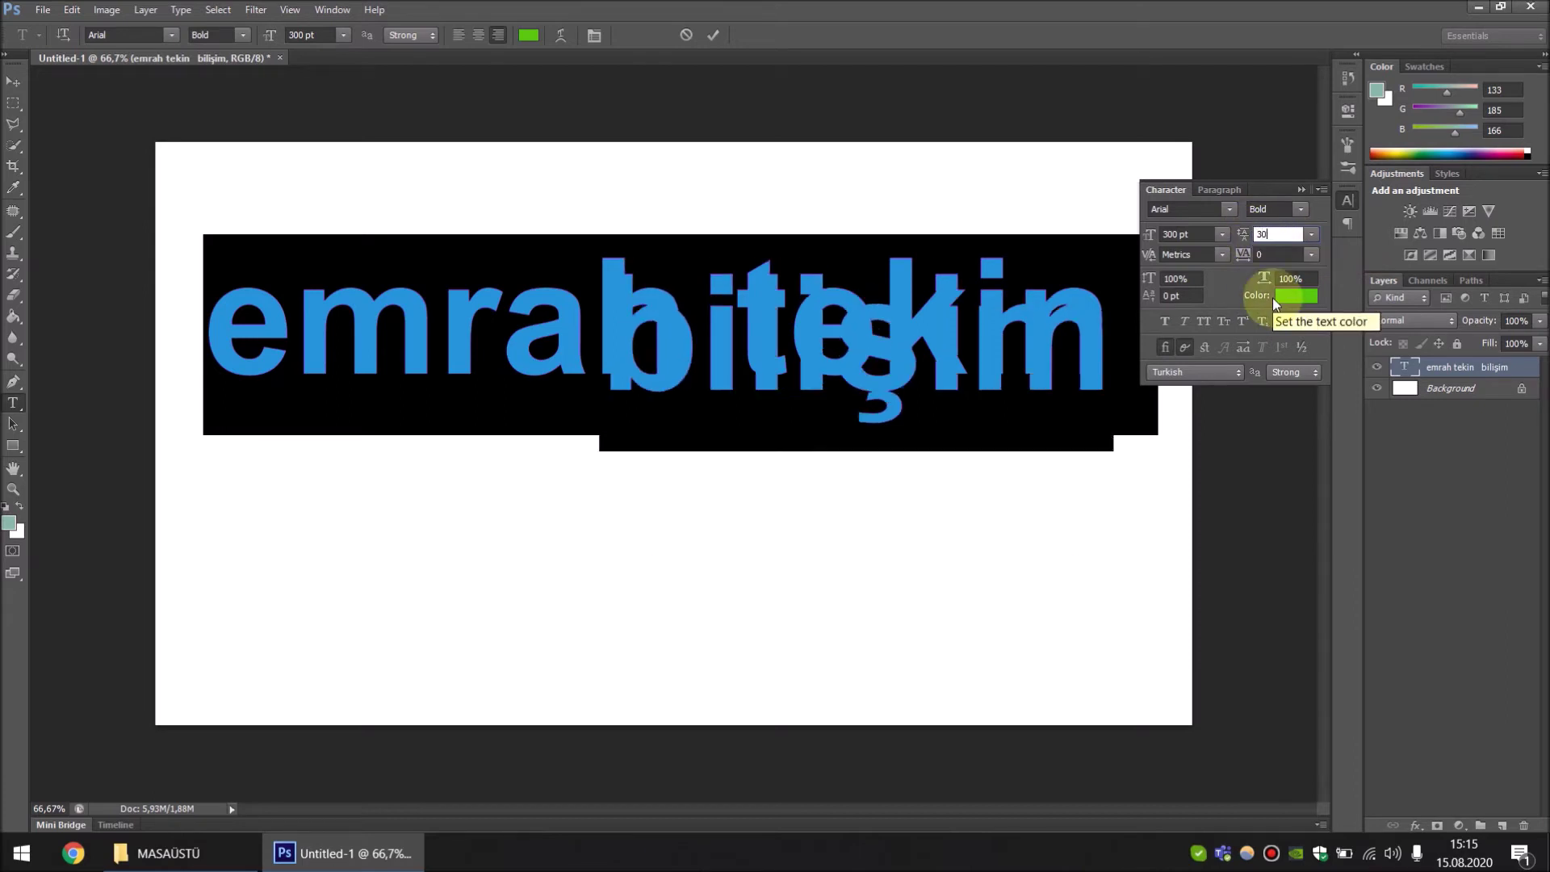
{"action": "left_click", "coordinate": [1226, 255]}
{"action": "left_click", "coordinate": [1216, 288]}
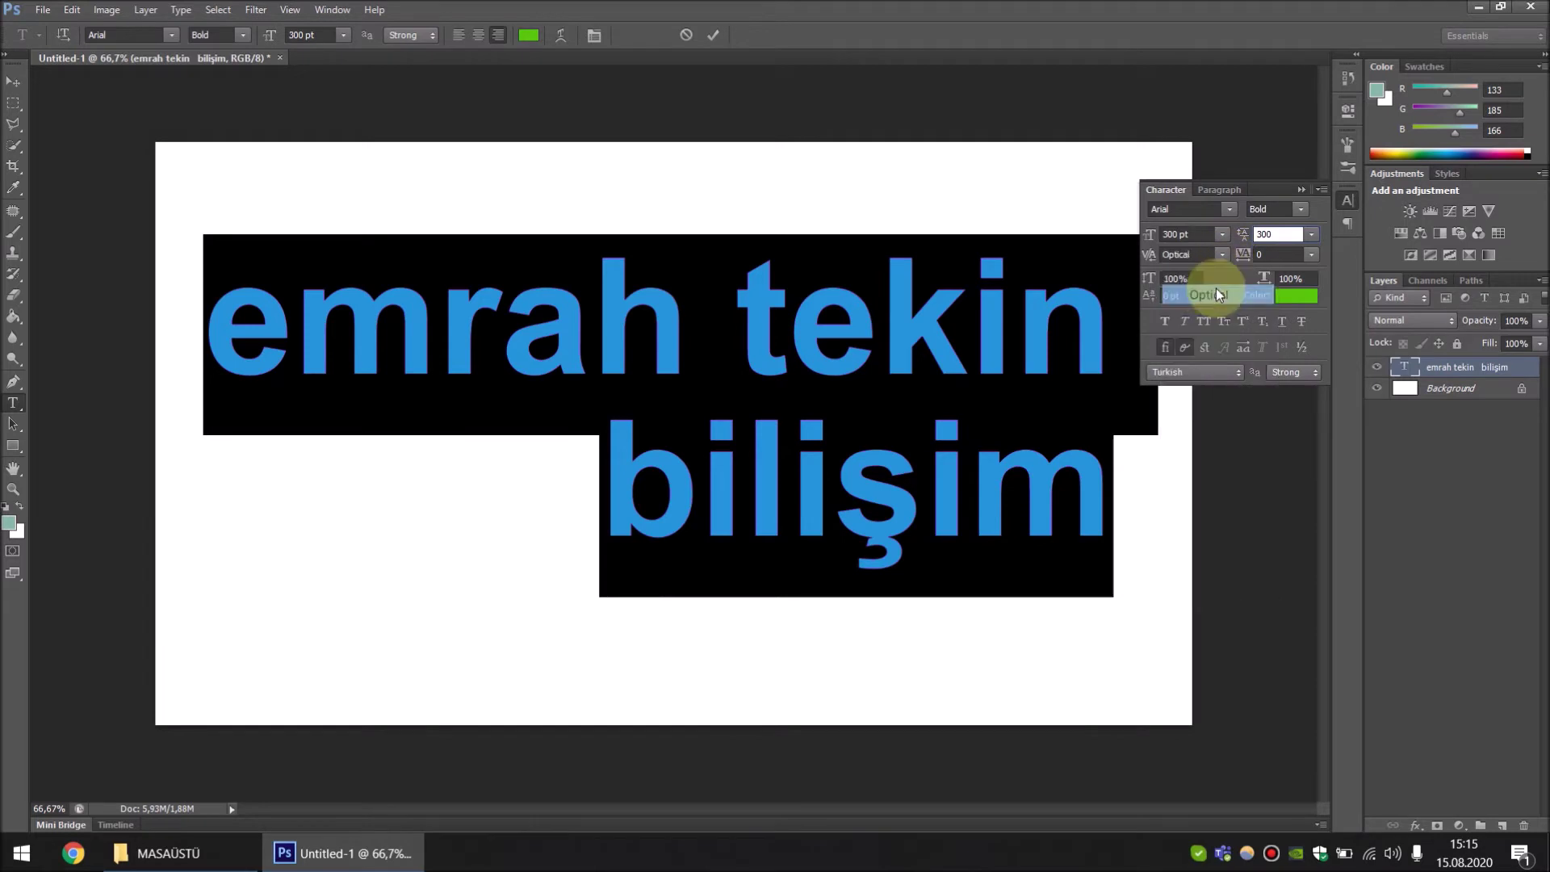
{"action": "left_click", "coordinate": [1220, 255]}
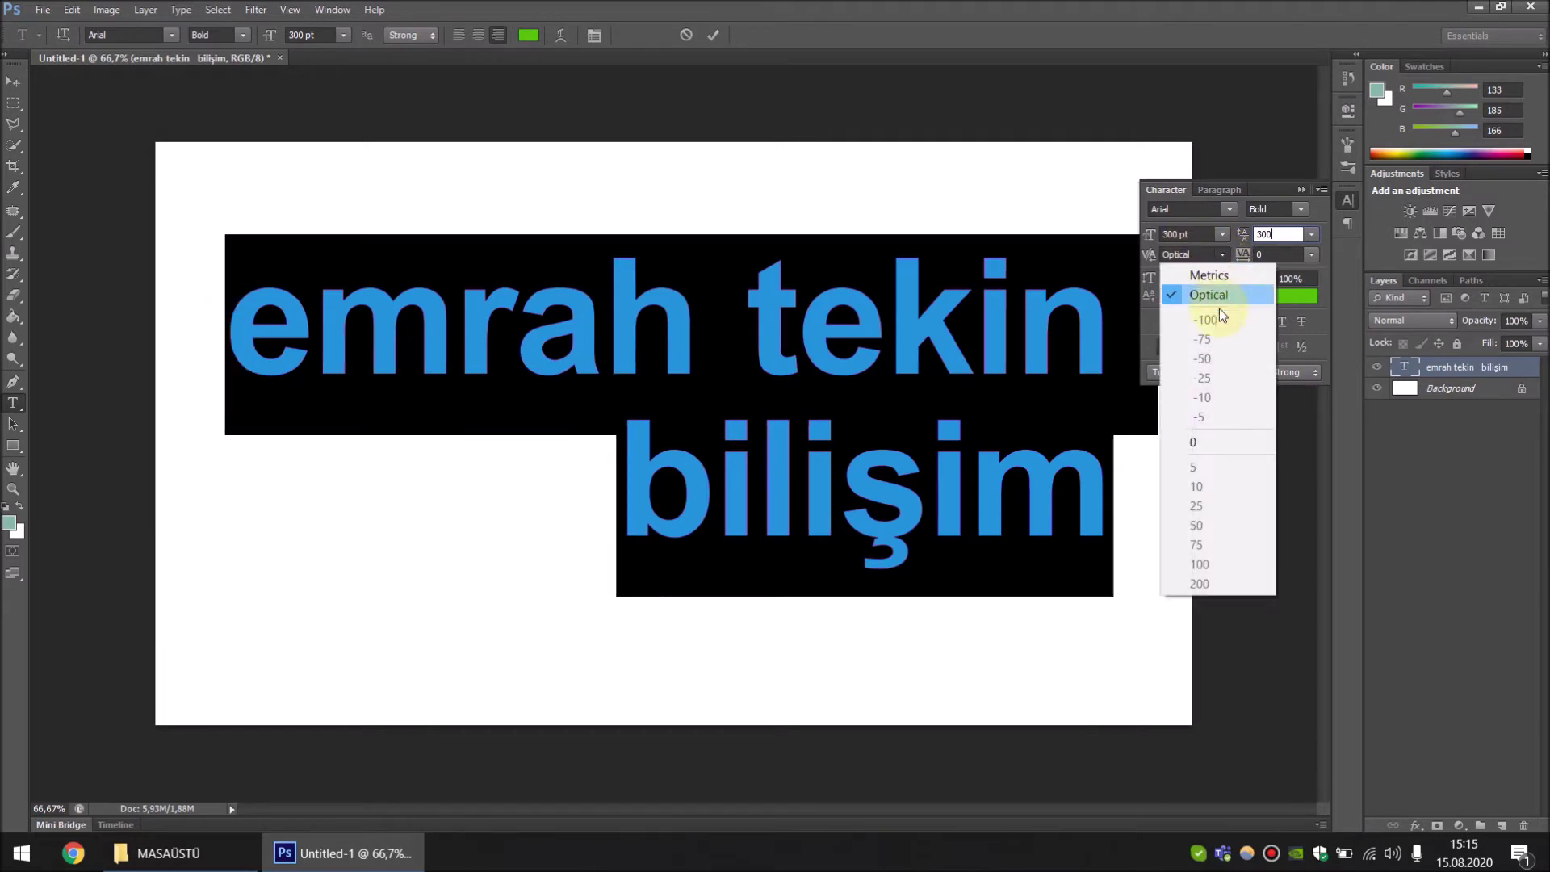
{"action": "left_click", "coordinate": [1207, 442]}
{"action": "left_click", "coordinate": [1224, 252]}
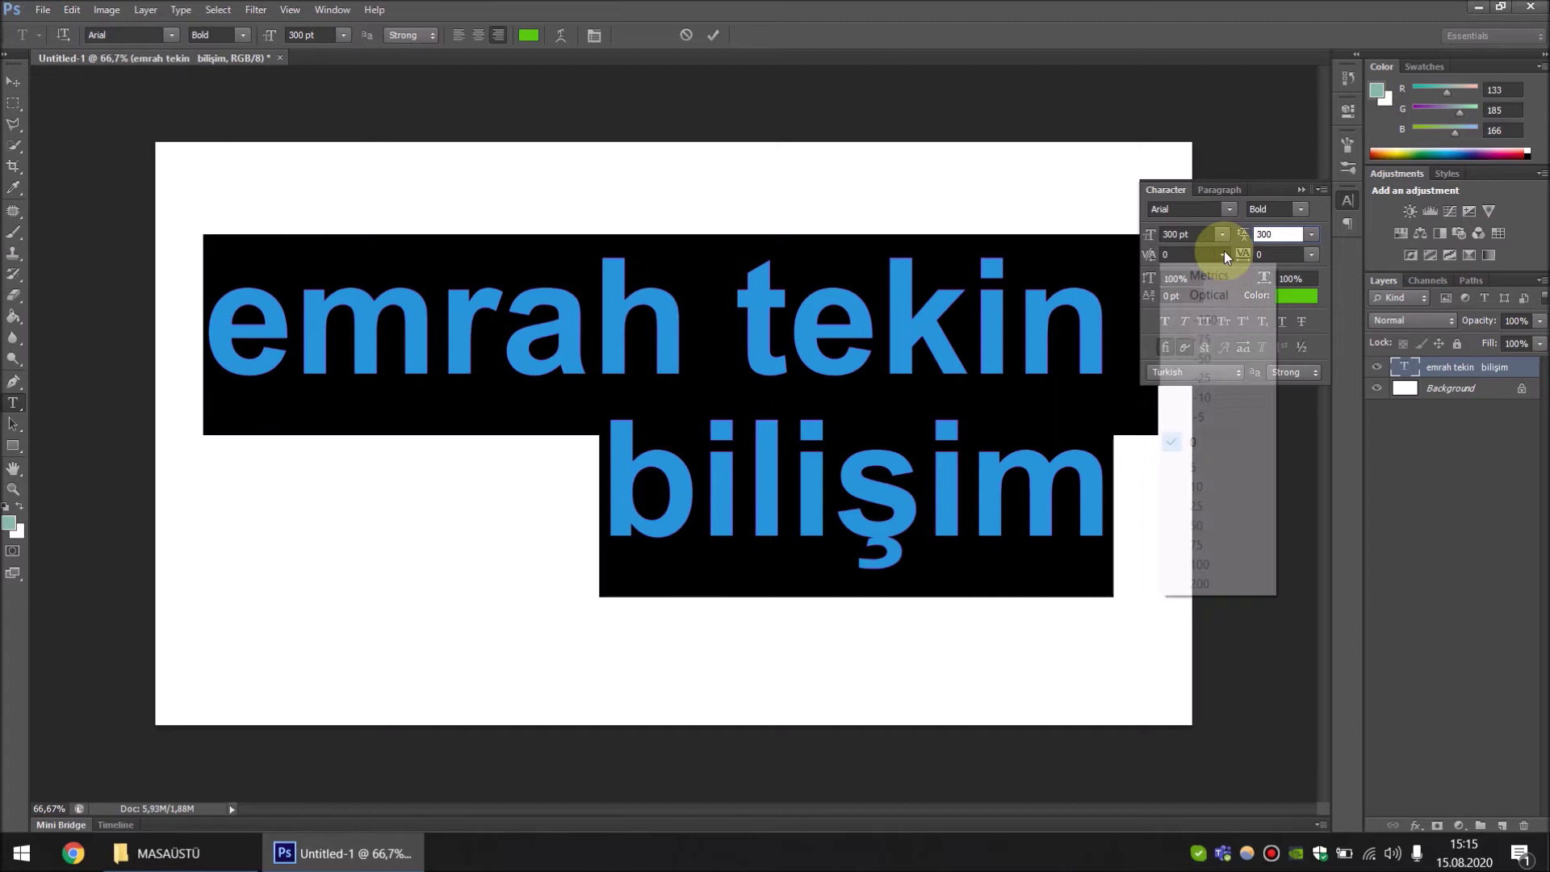
{"action": "left_click", "coordinate": [1143, 257]}
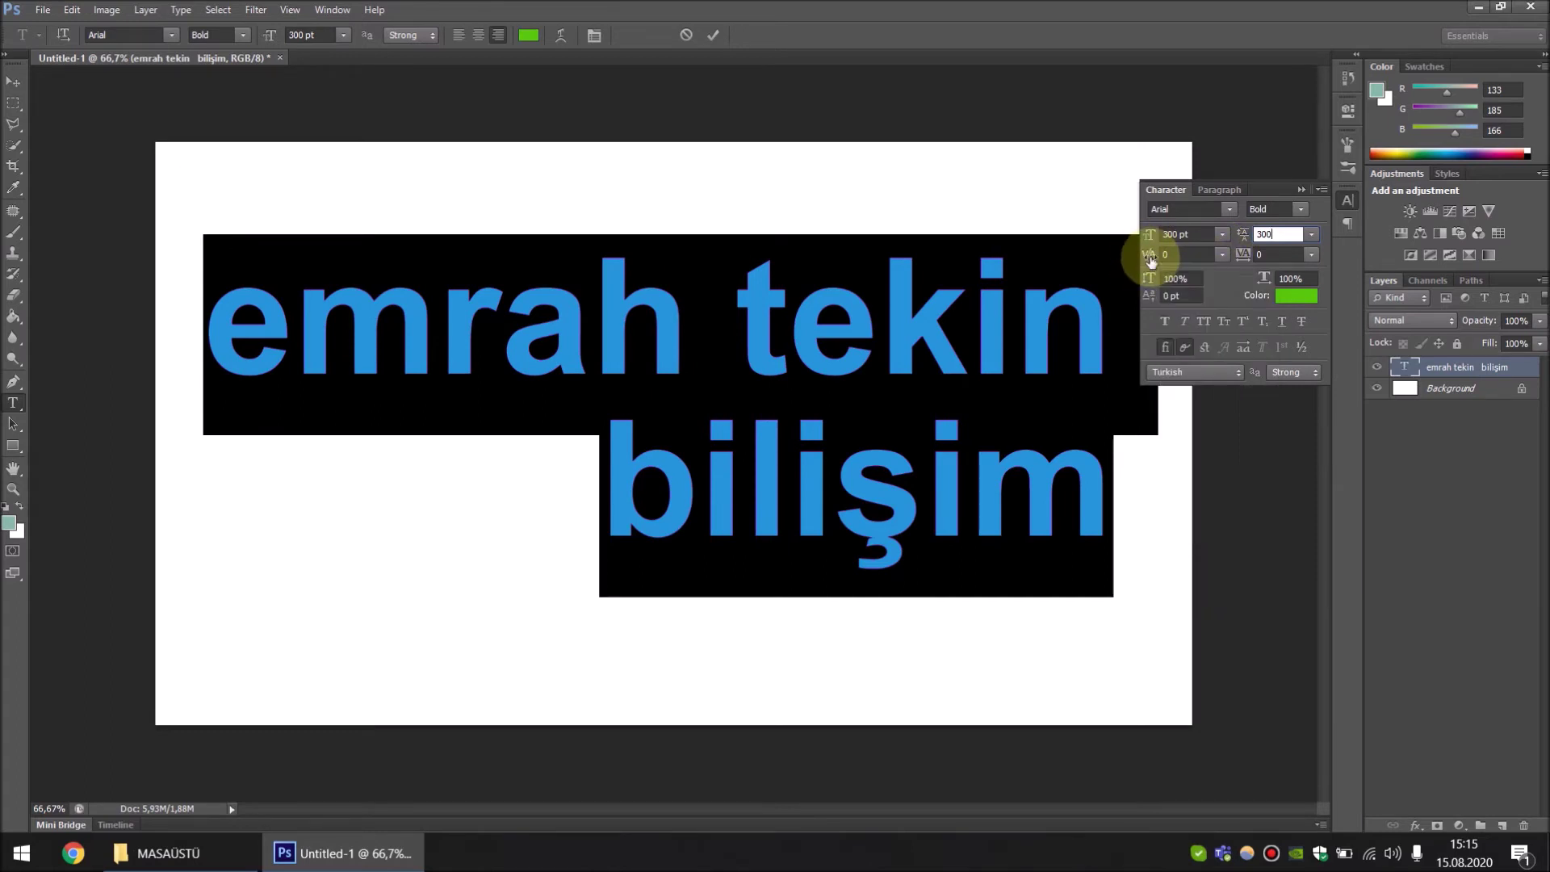
{"action": "left_click_drag", "start_coordinate": [1143, 255], "coordinate": [1119, 265]}
{"action": "left_click", "coordinate": [1224, 256]}
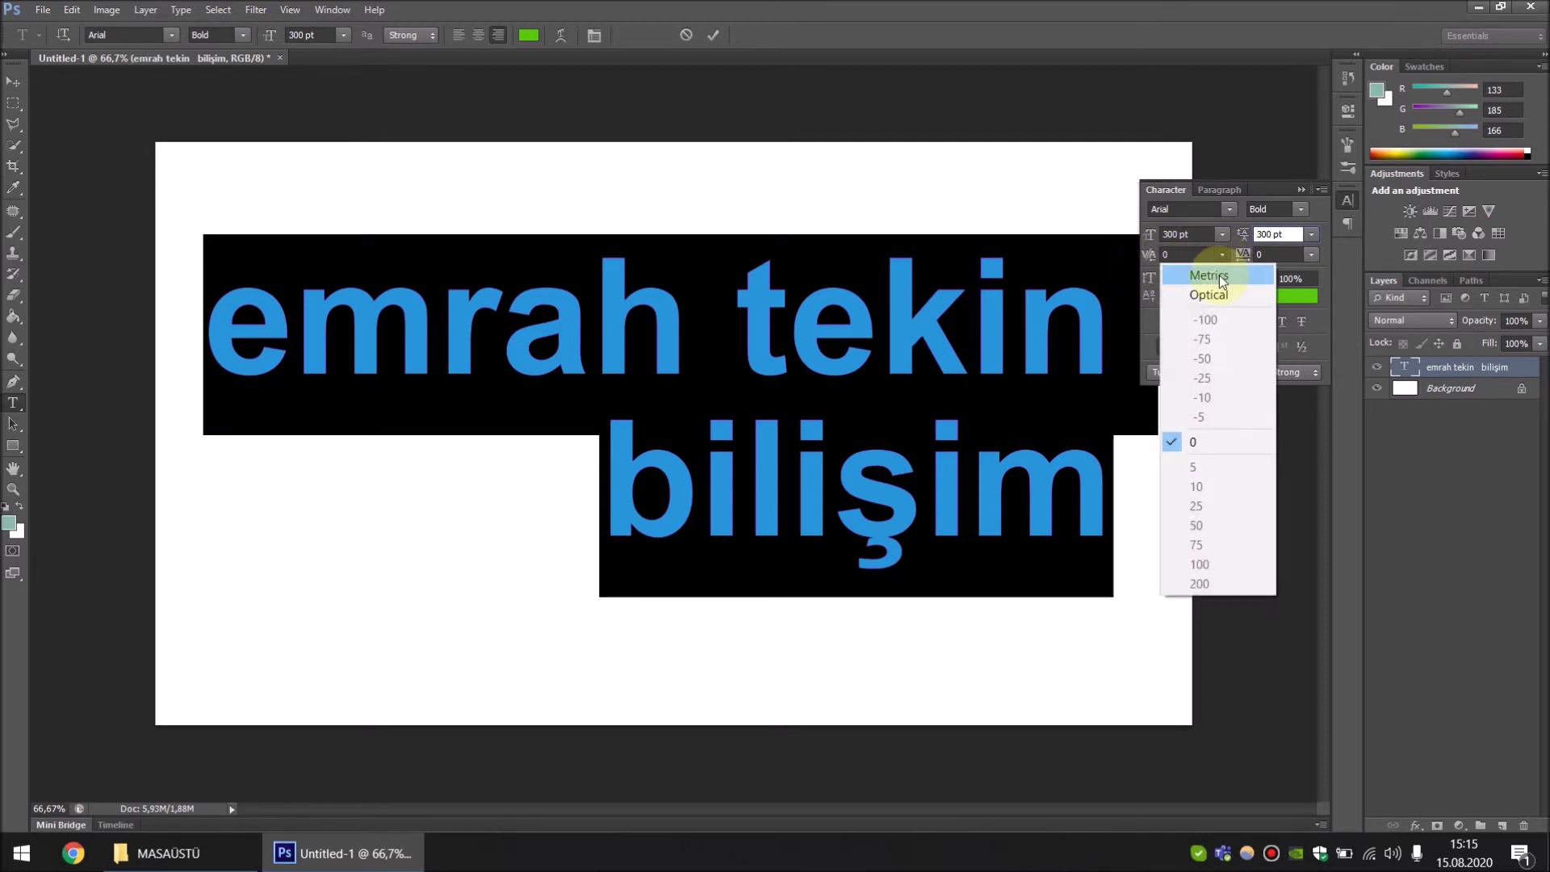
{"action": "left_click", "coordinate": [1222, 277]}
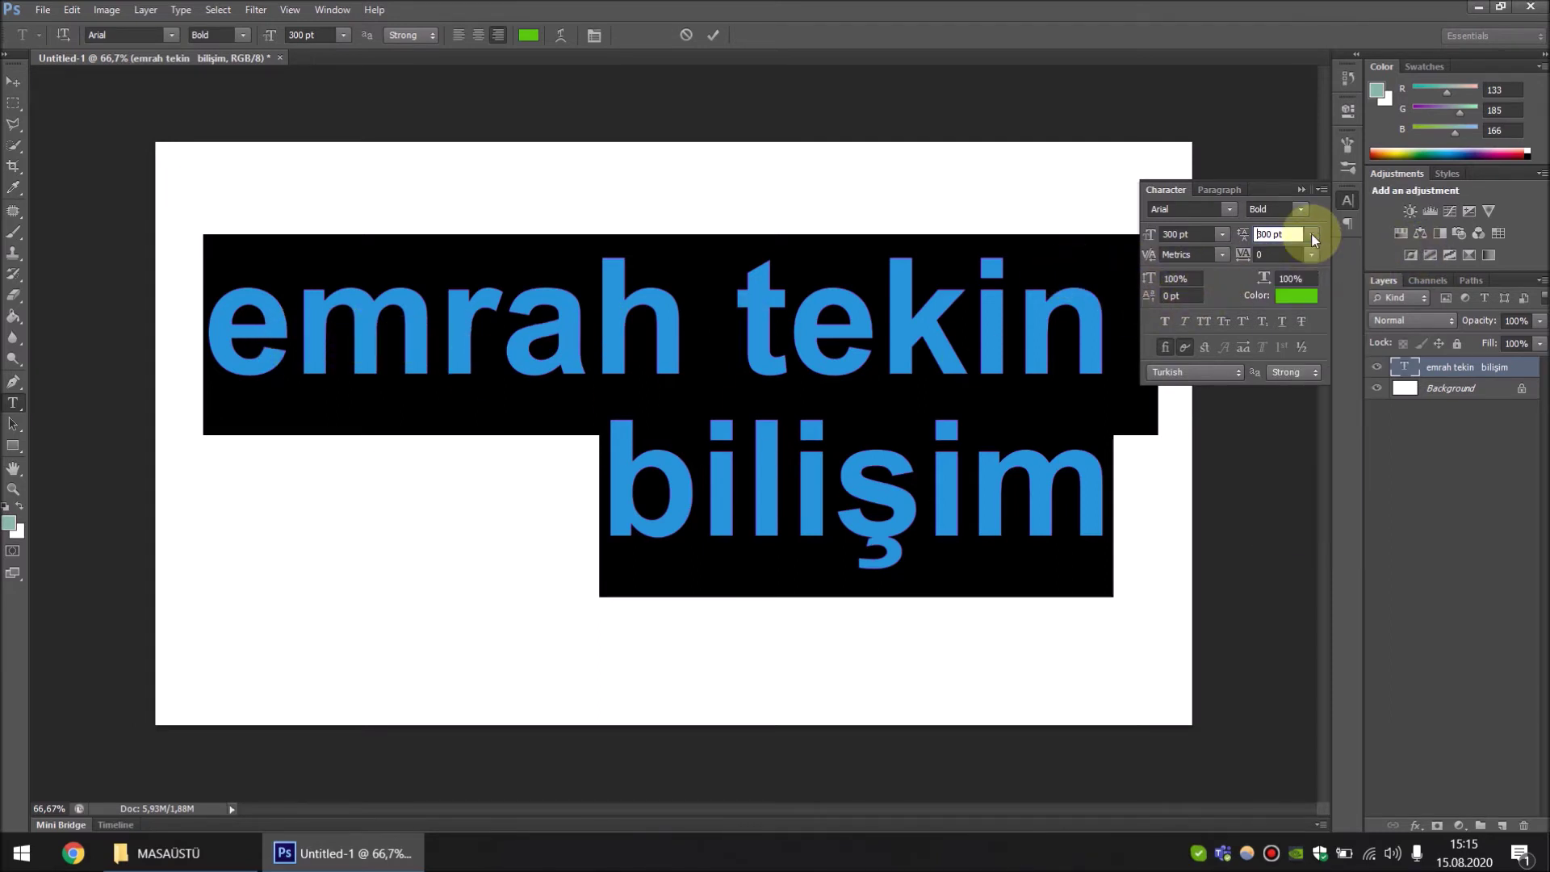
{"action": "left_click", "coordinate": [1311, 256]}
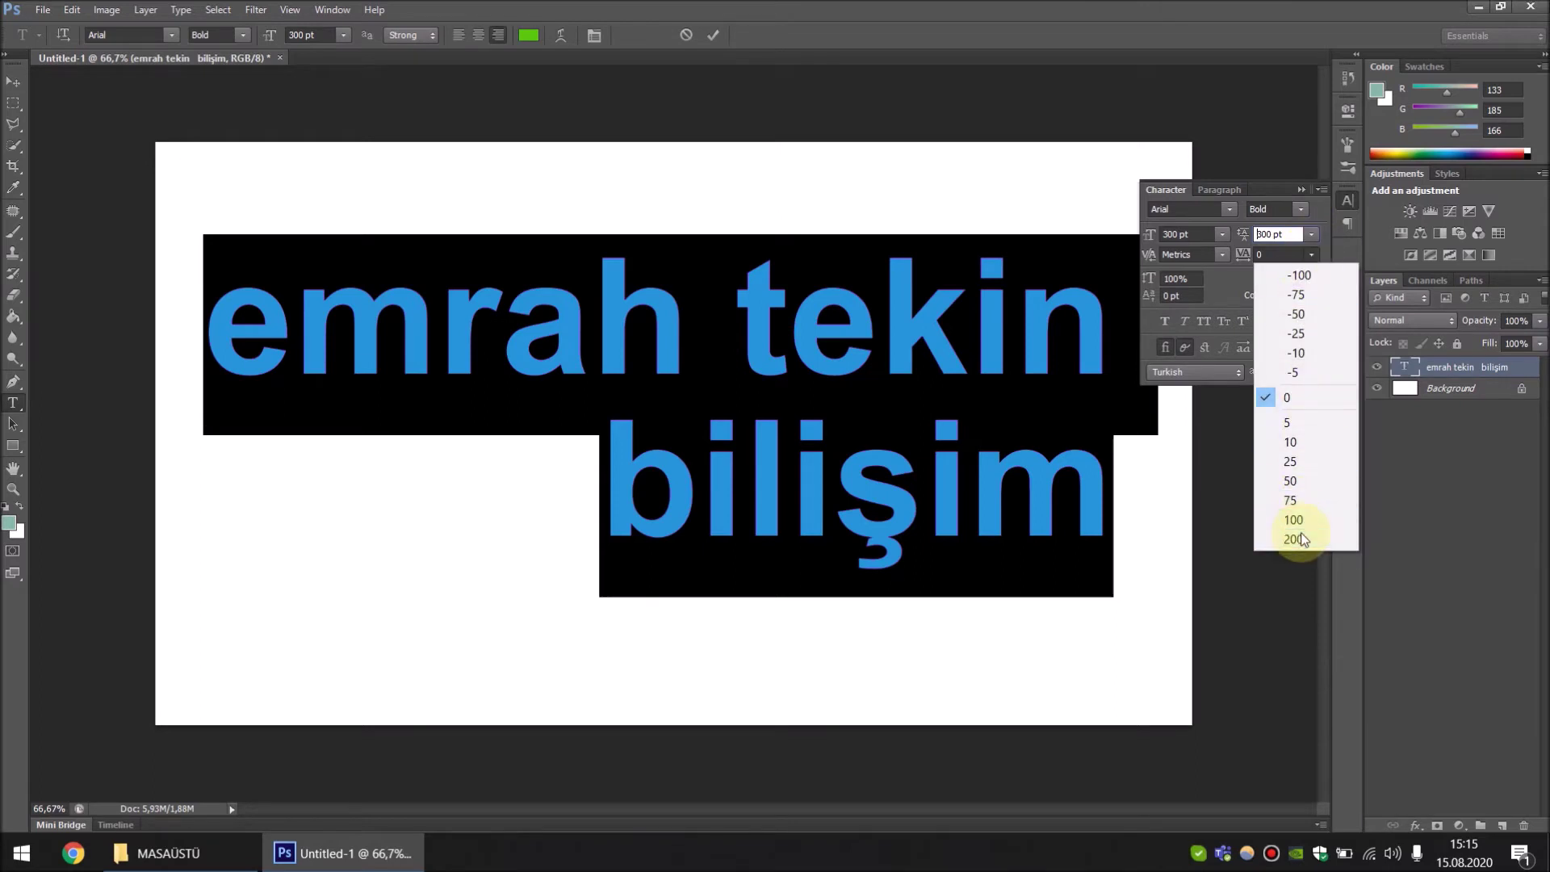
Try tracking of 200, -100, -50 and 30 on the text, then reset tracking to 0
{"action": "left_click", "coordinate": [1294, 539]}
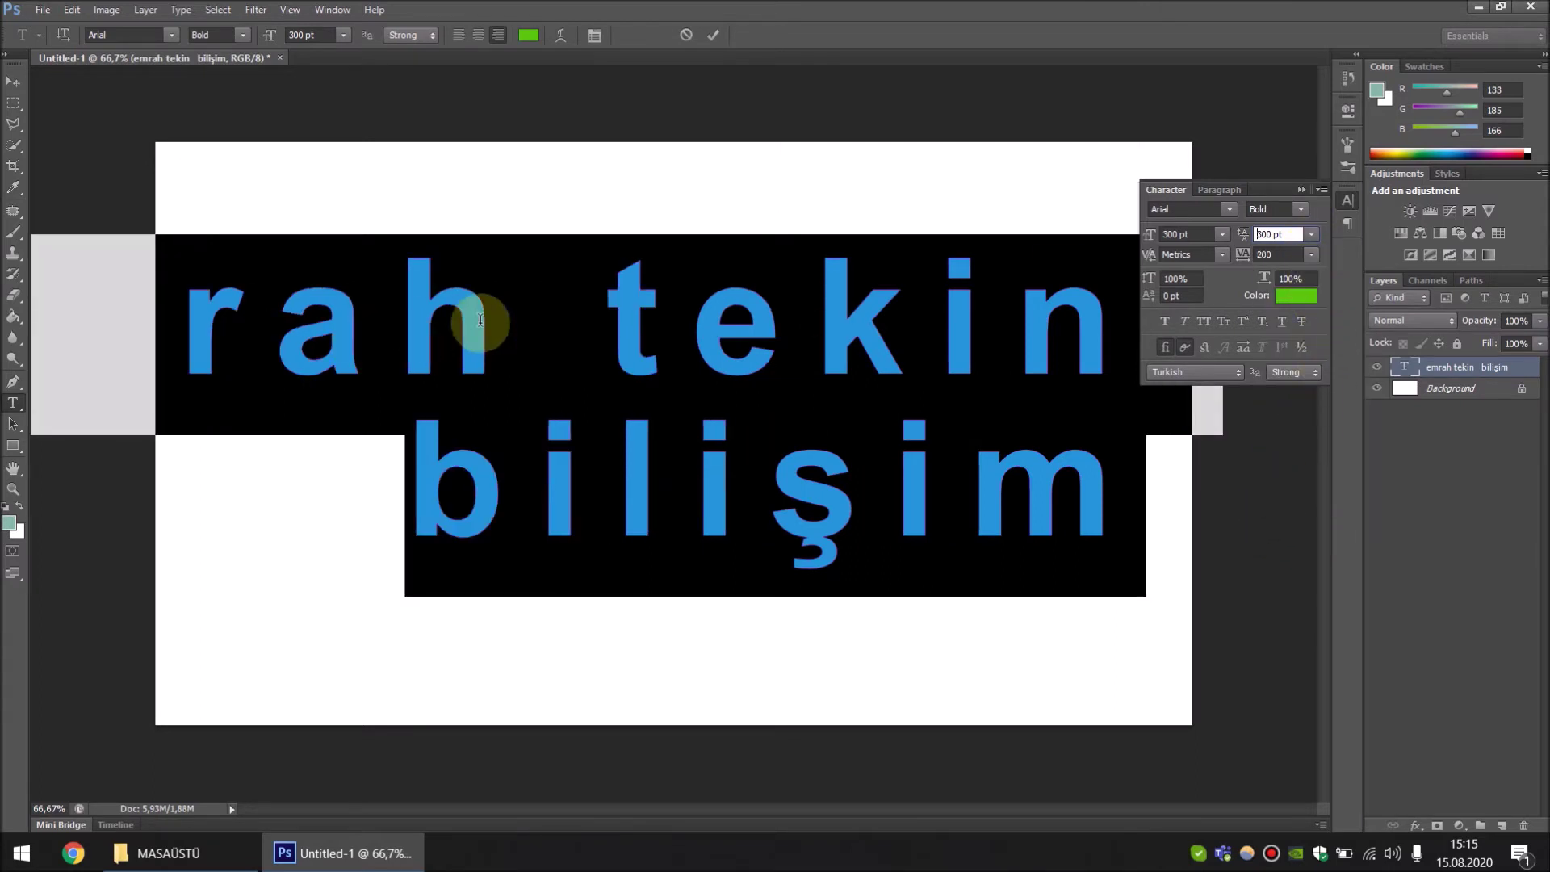
{"action": "left_click", "coordinate": [1311, 256]}
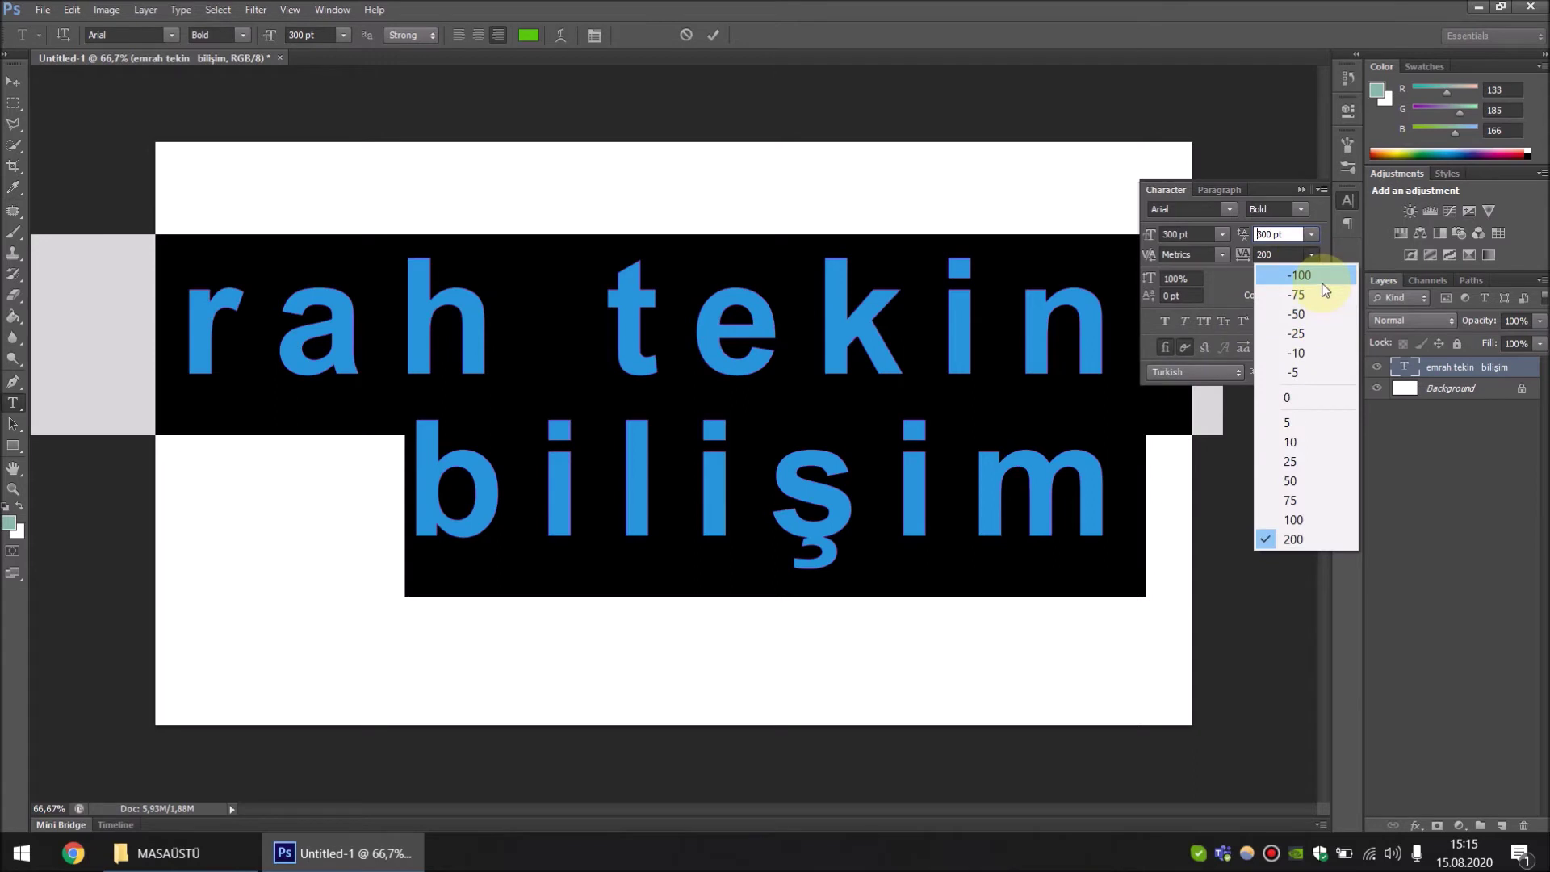
{"action": "left_click", "coordinate": [1292, 272]}
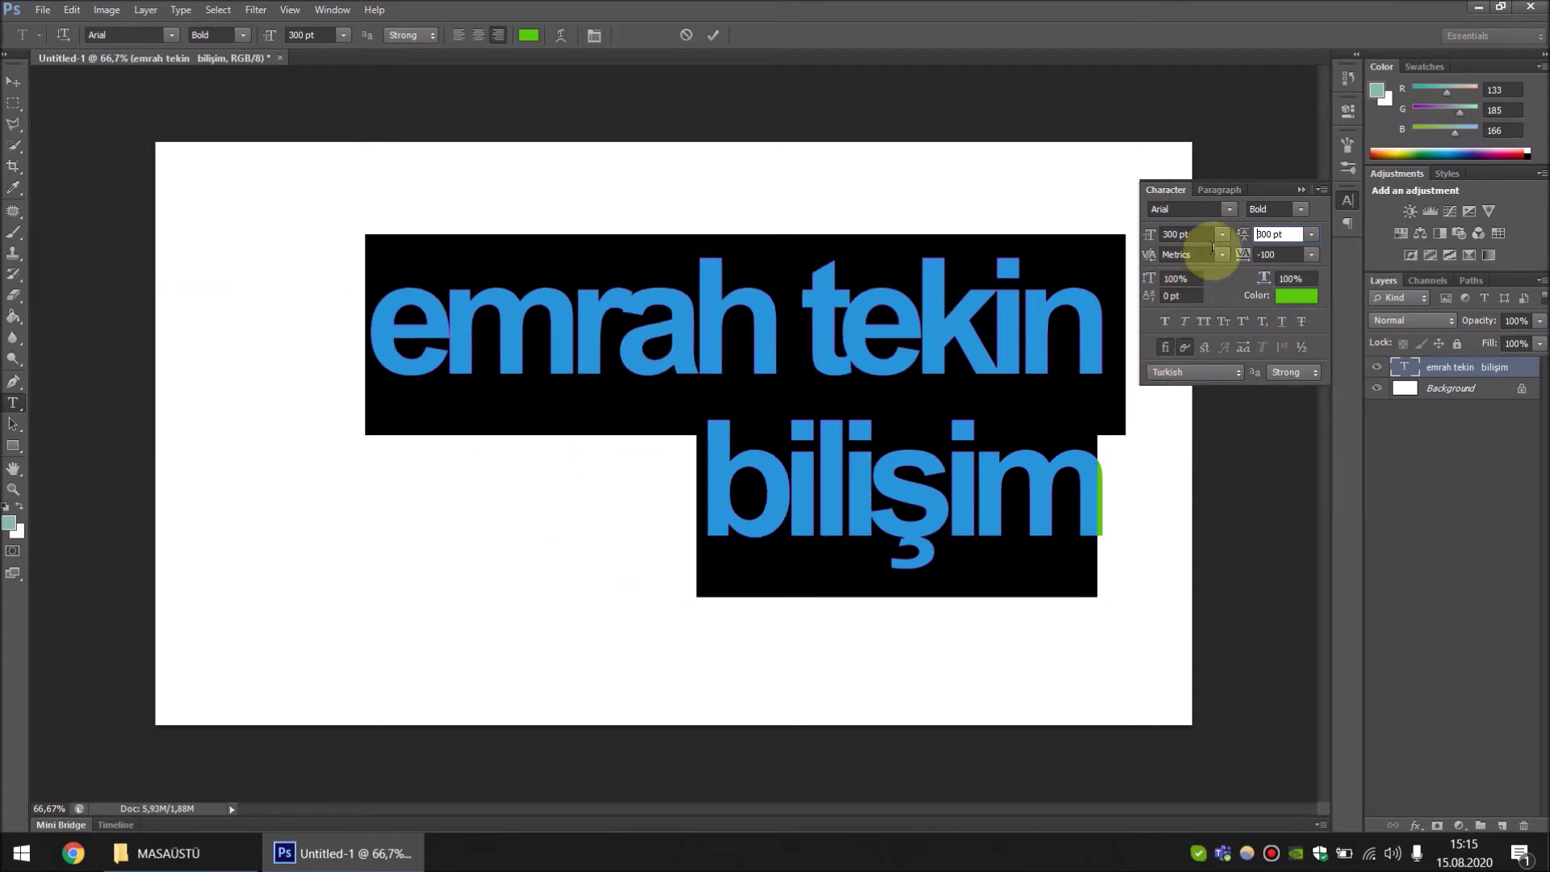
{"action": "left_click", "coordinate": [1313, 255]}
{"action": "left_click", "coordinate": [1304, 322]}
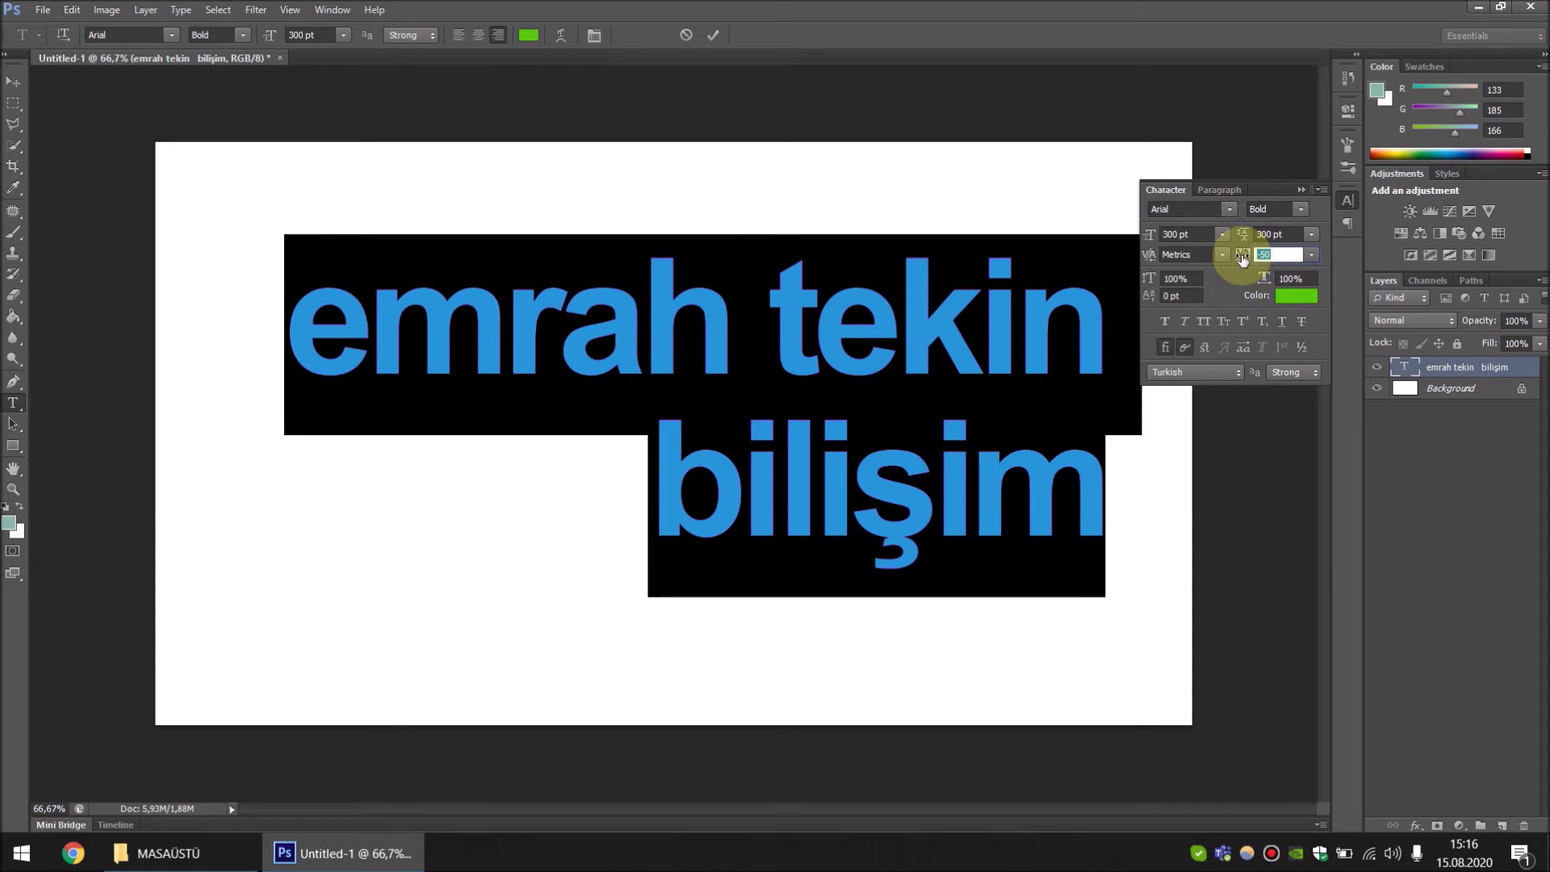
{"action": "type", "text": "30"}
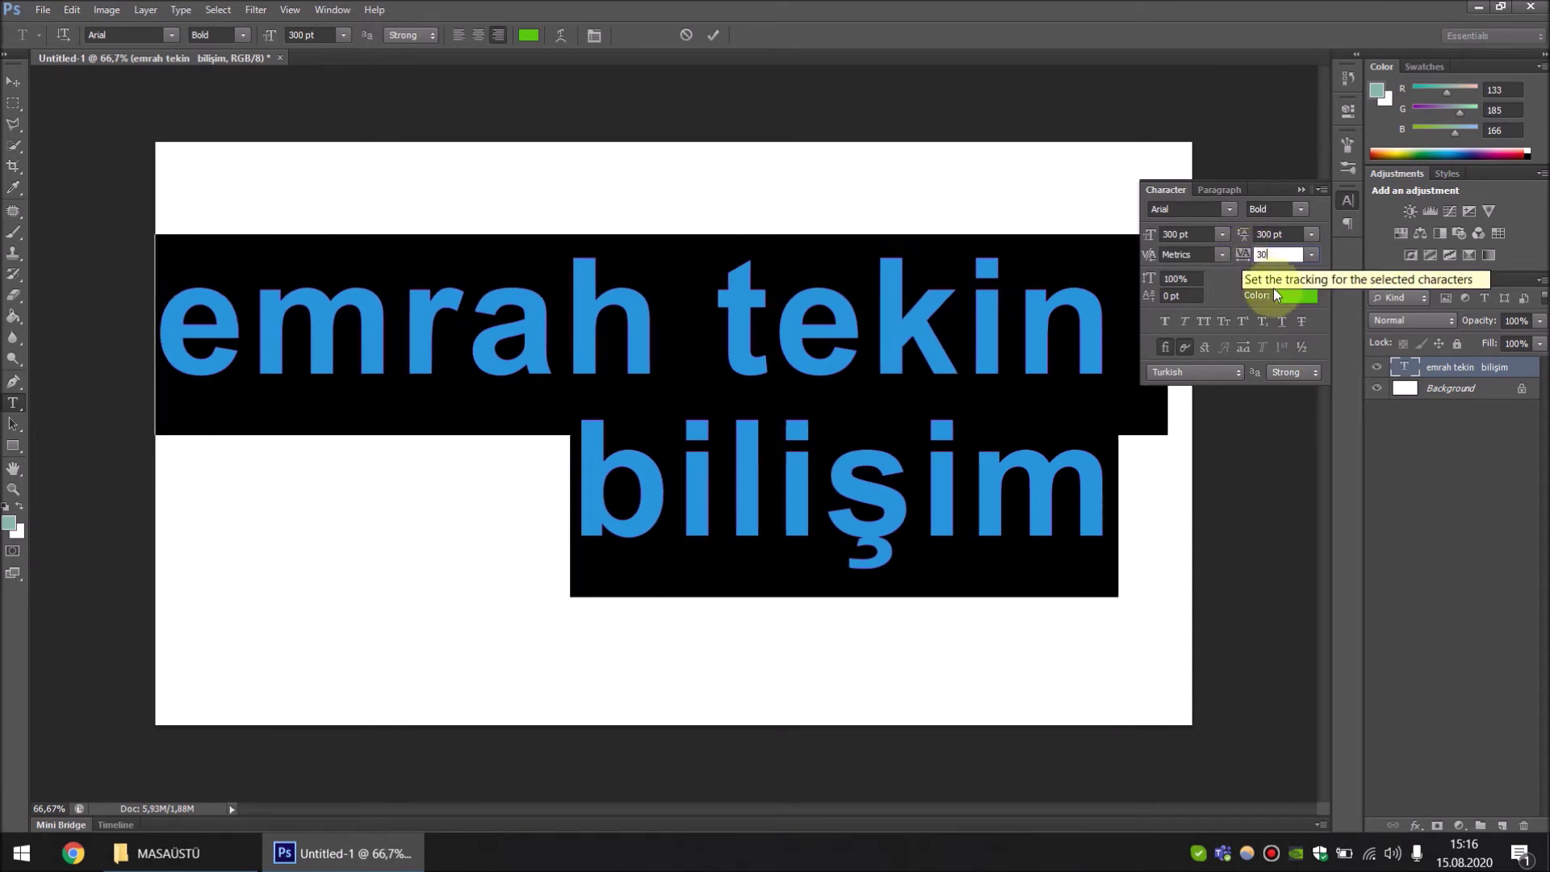
{"action": "left_click", "coordinate": [1314, 257]}
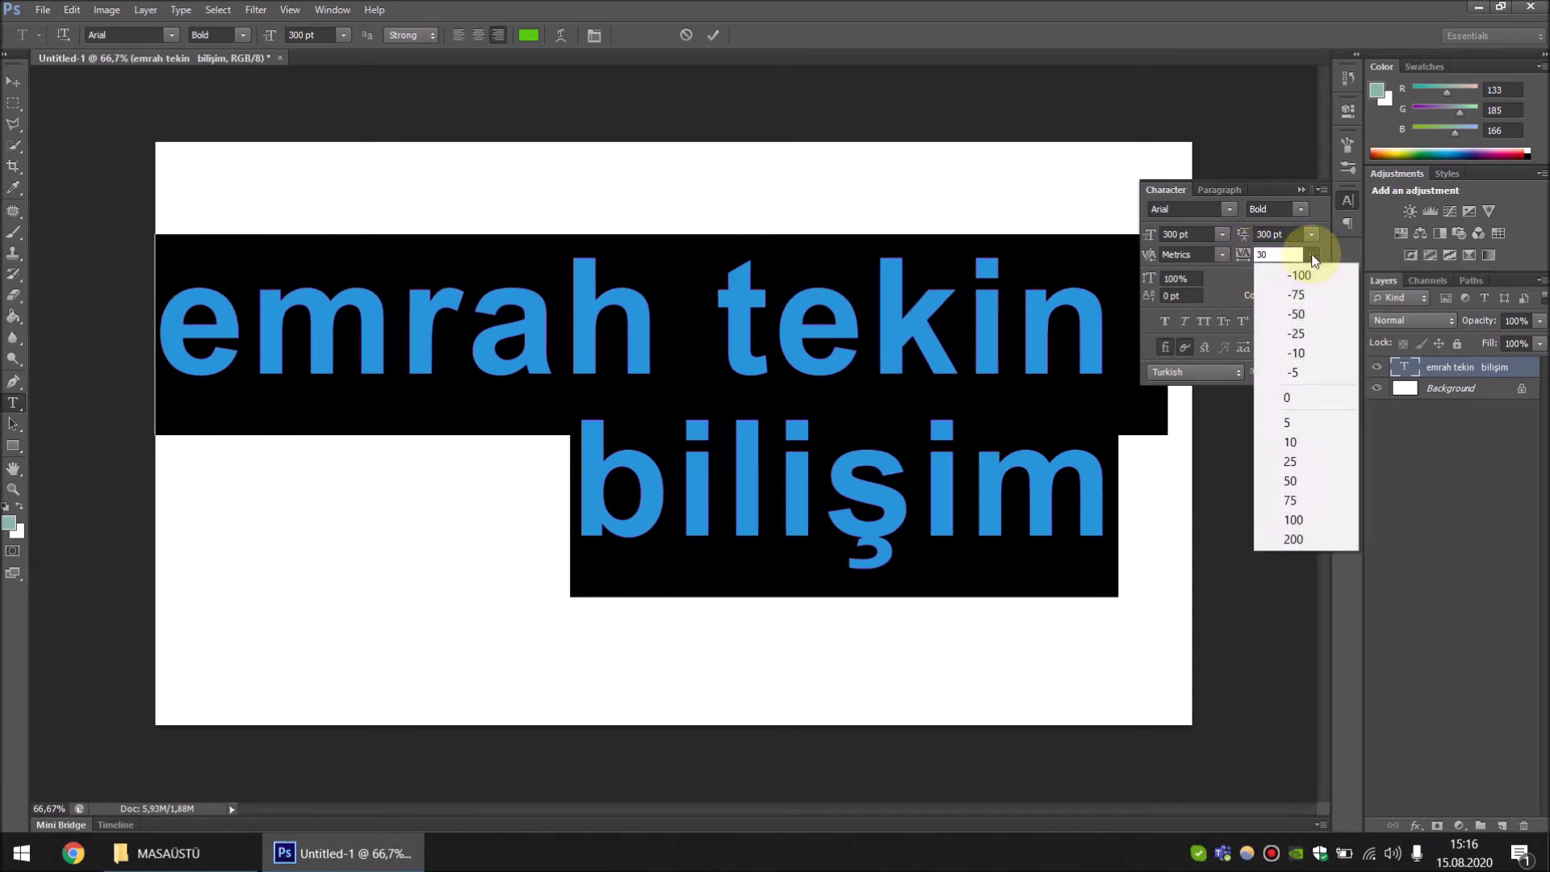
{"action": "left_click", "coordinate": [1296, 396]}
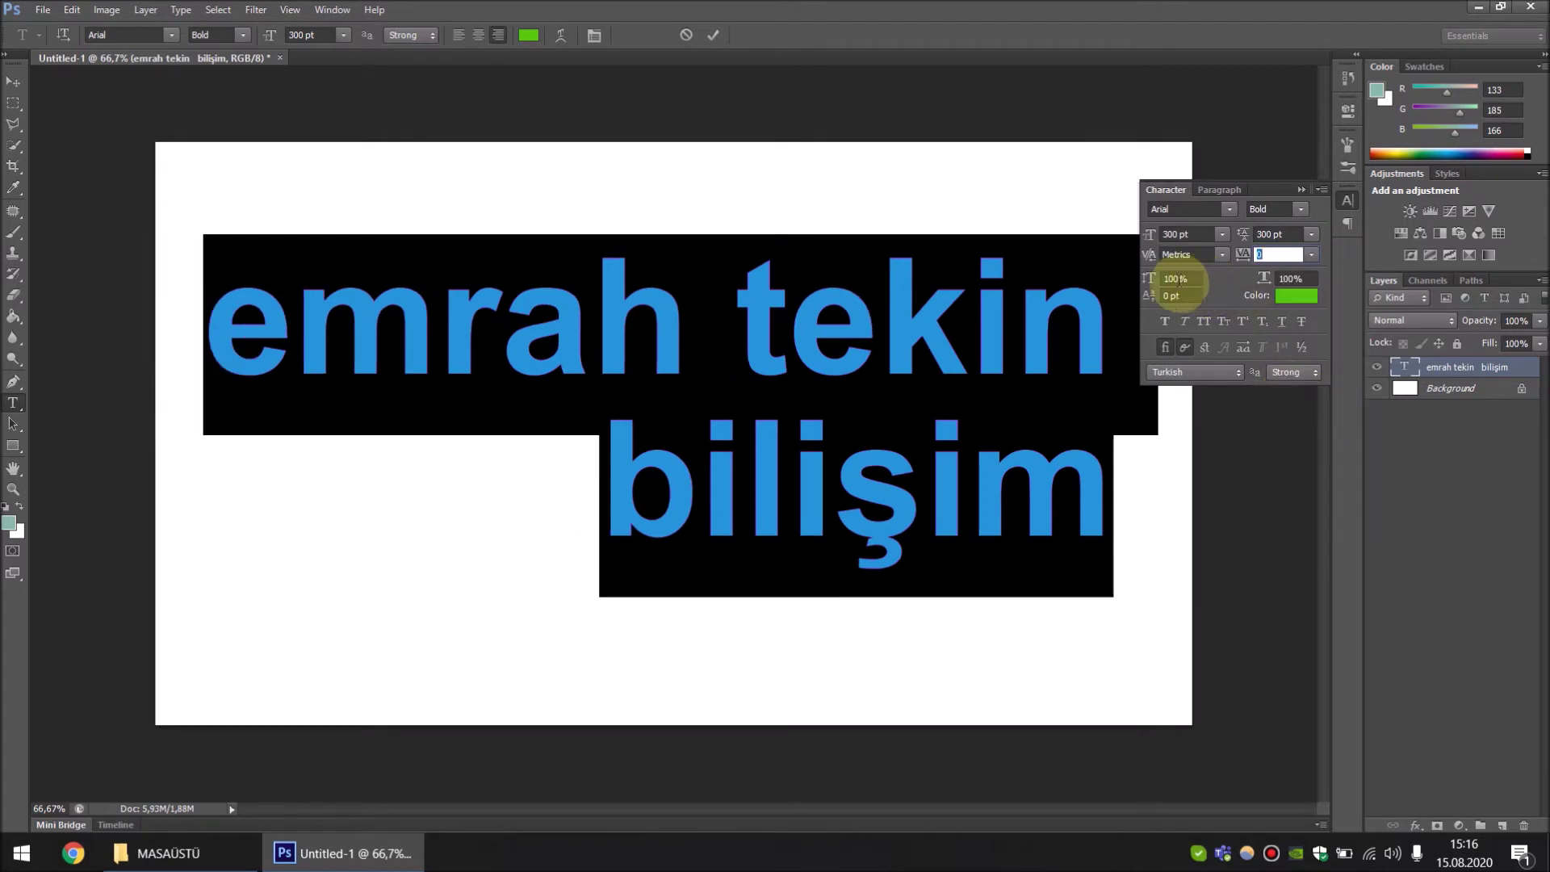
{"action": "left_click", "coordinate": [1179, 278]}
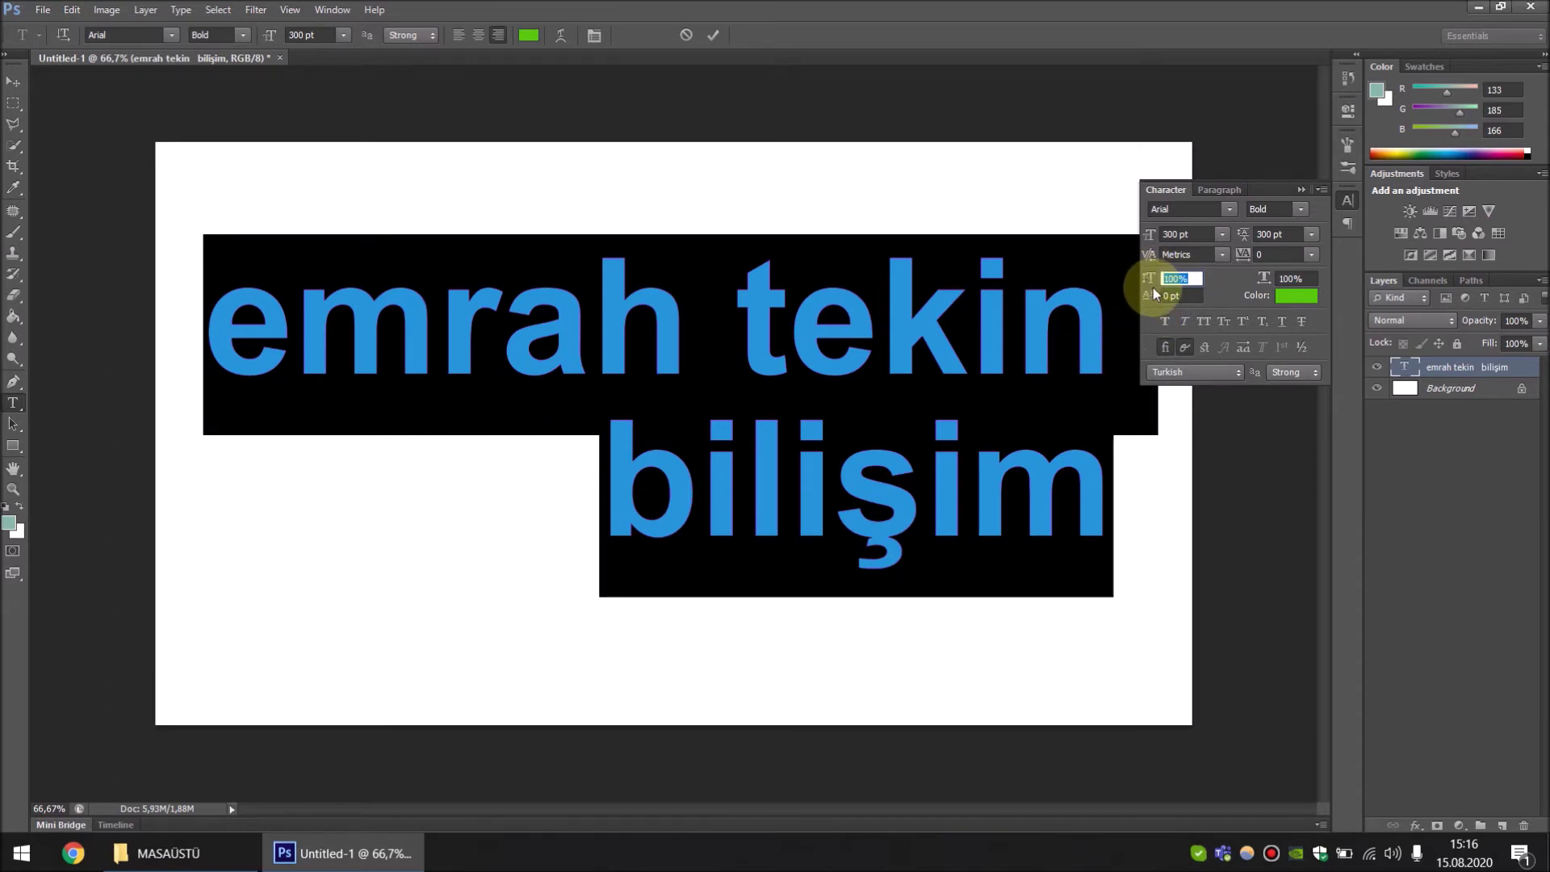
{"action": "type", "text": "200"}
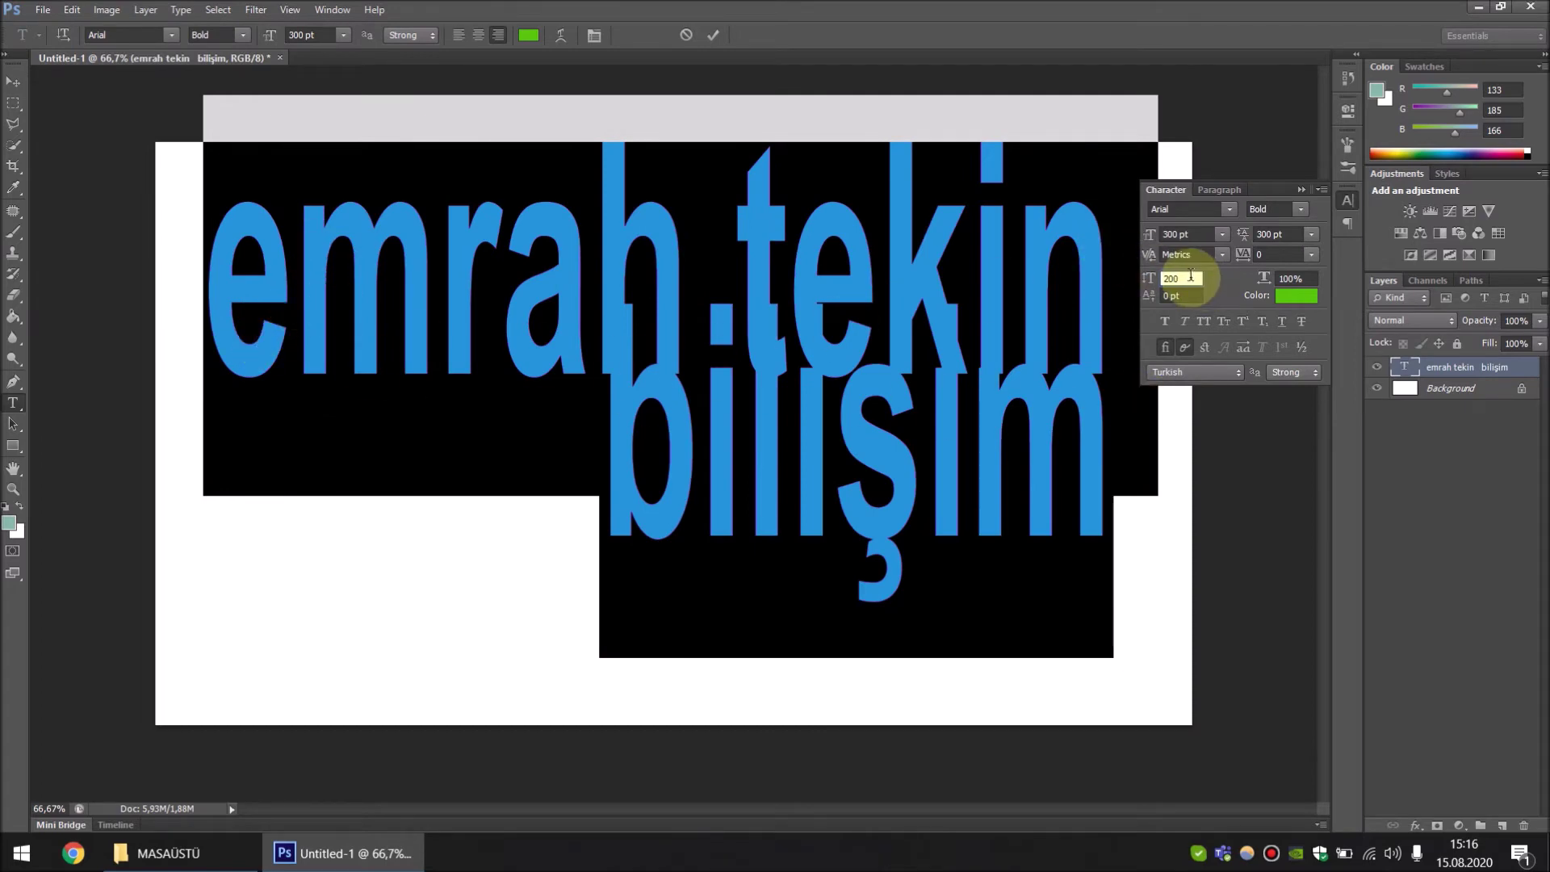
{"action": "left_click_drag", "start_coordinate": [1191, 274], "coordinate": [1126, 279]}
{"action": "type", "text": "300"}
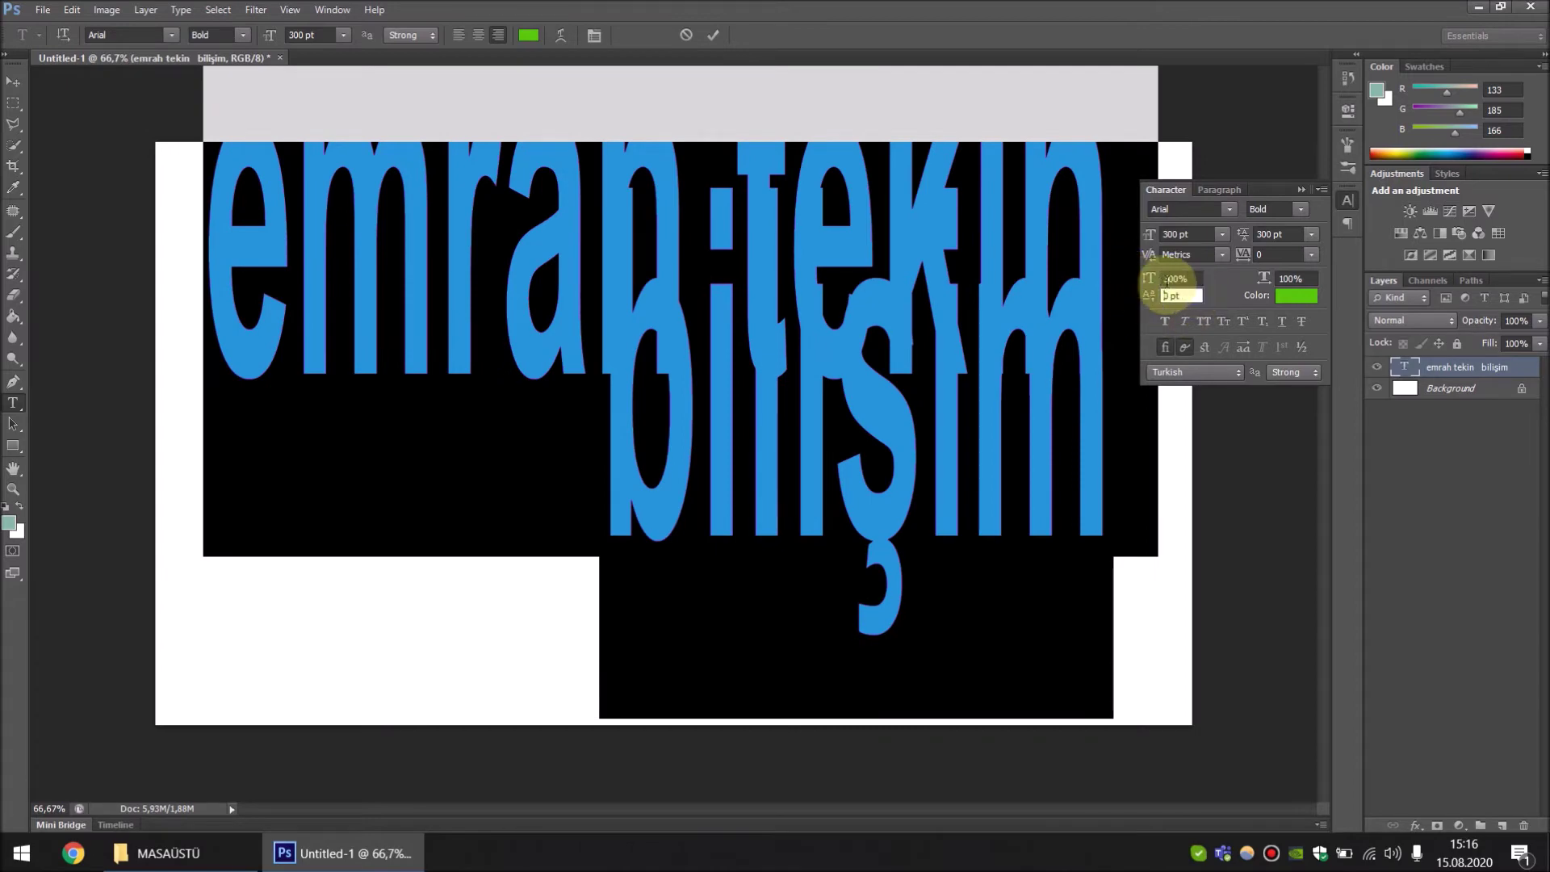
{"action": "left_click_drag", "start_coordinate": [1187, 279], "coordinate": [1140, 284]}
{"action": "type", "text": "50"}
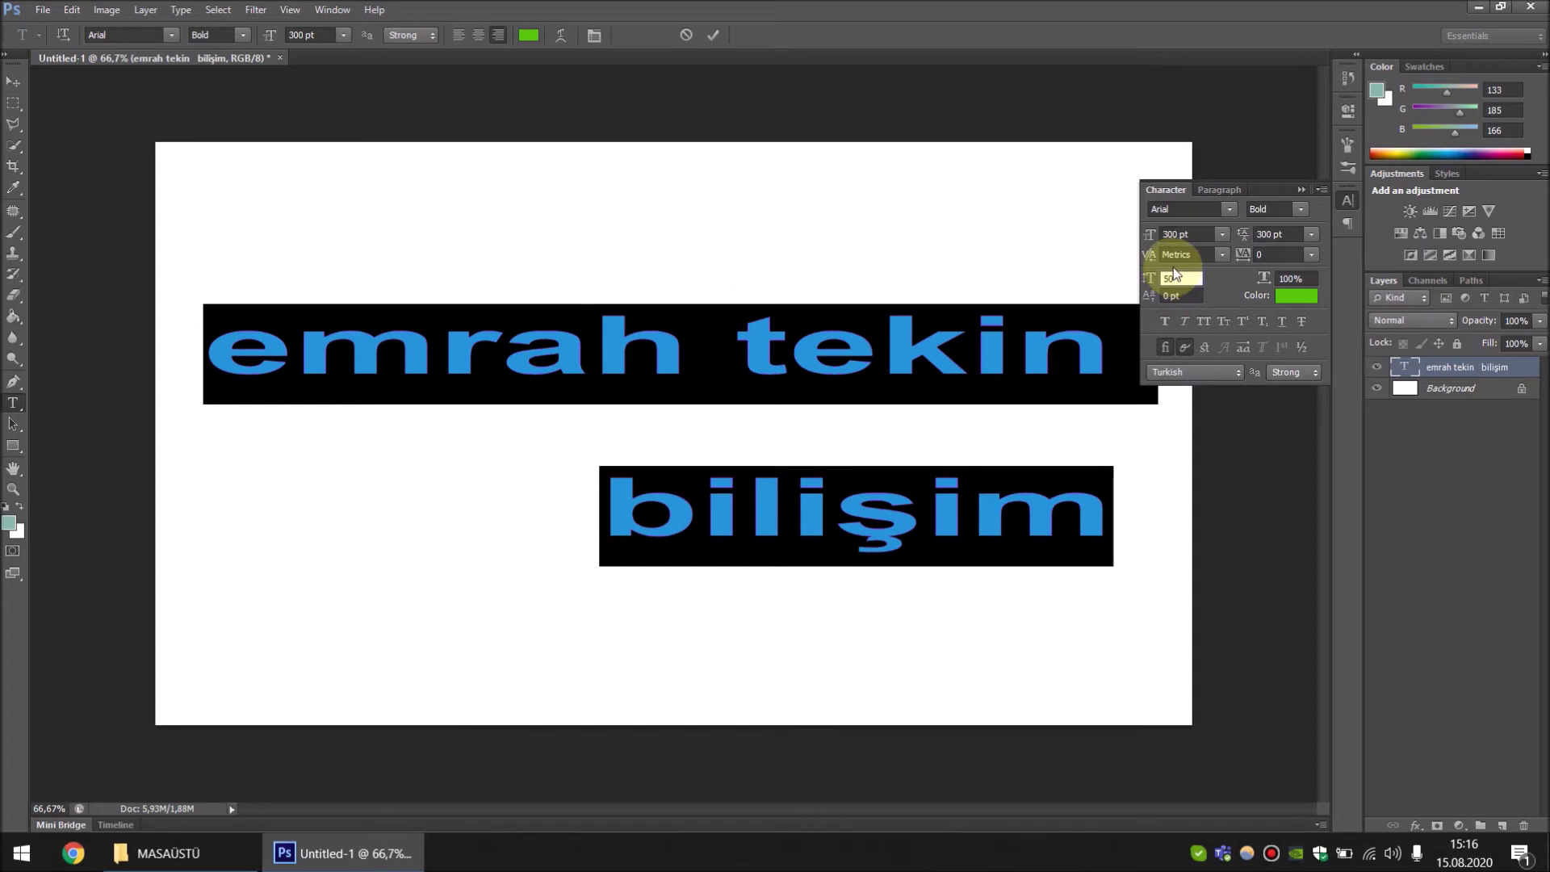
{"action": "type", "text": "100"}
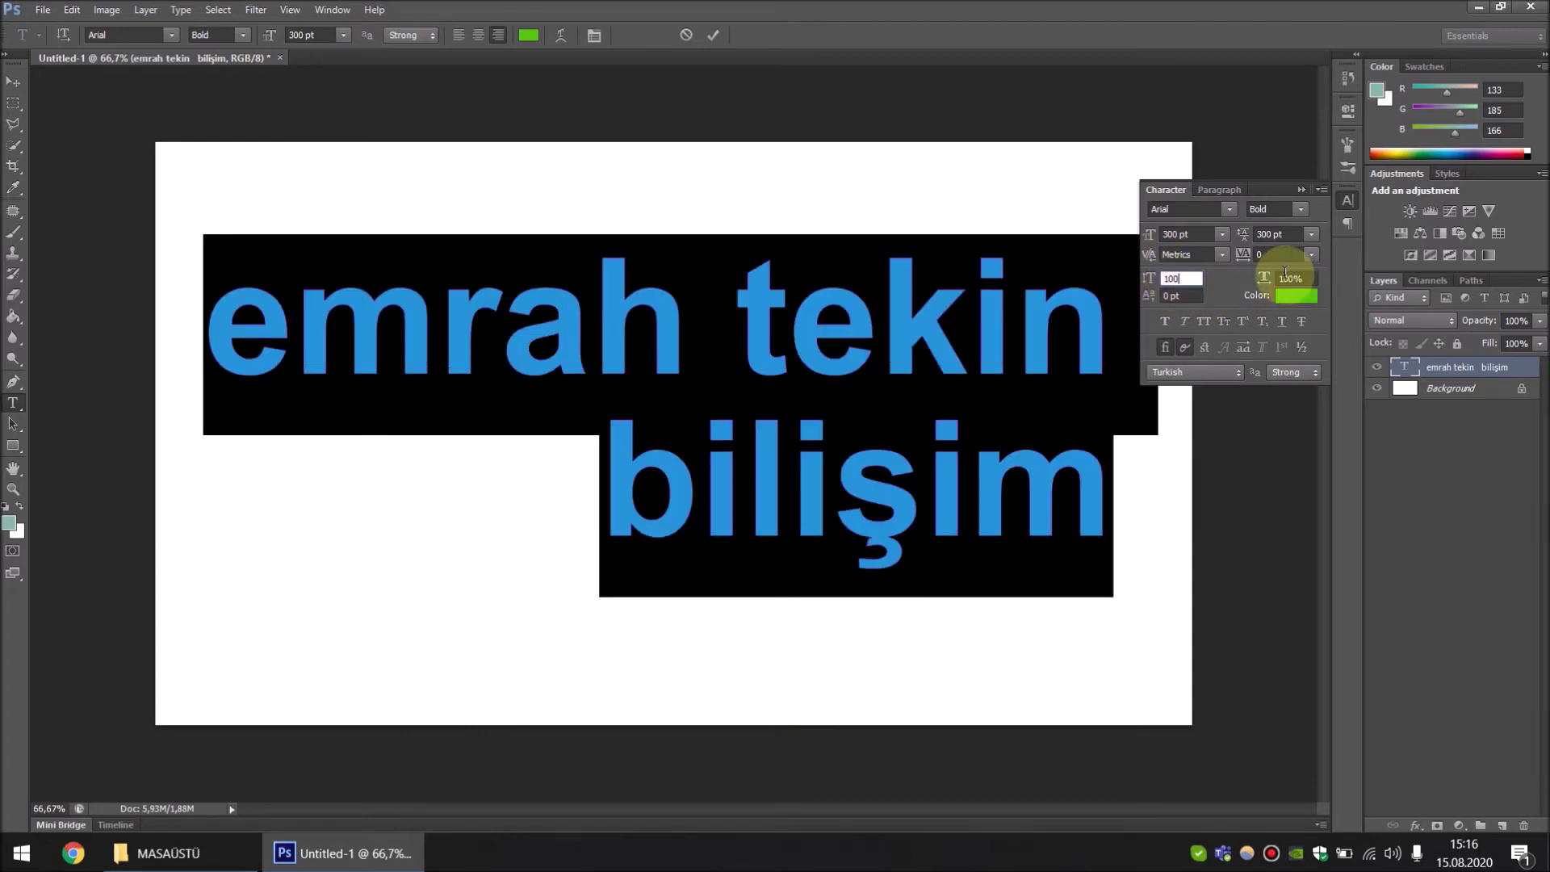
{"action": "left_click_drag", "start_coordinate": [1320, 285], "coordinate": [1289, 279]}
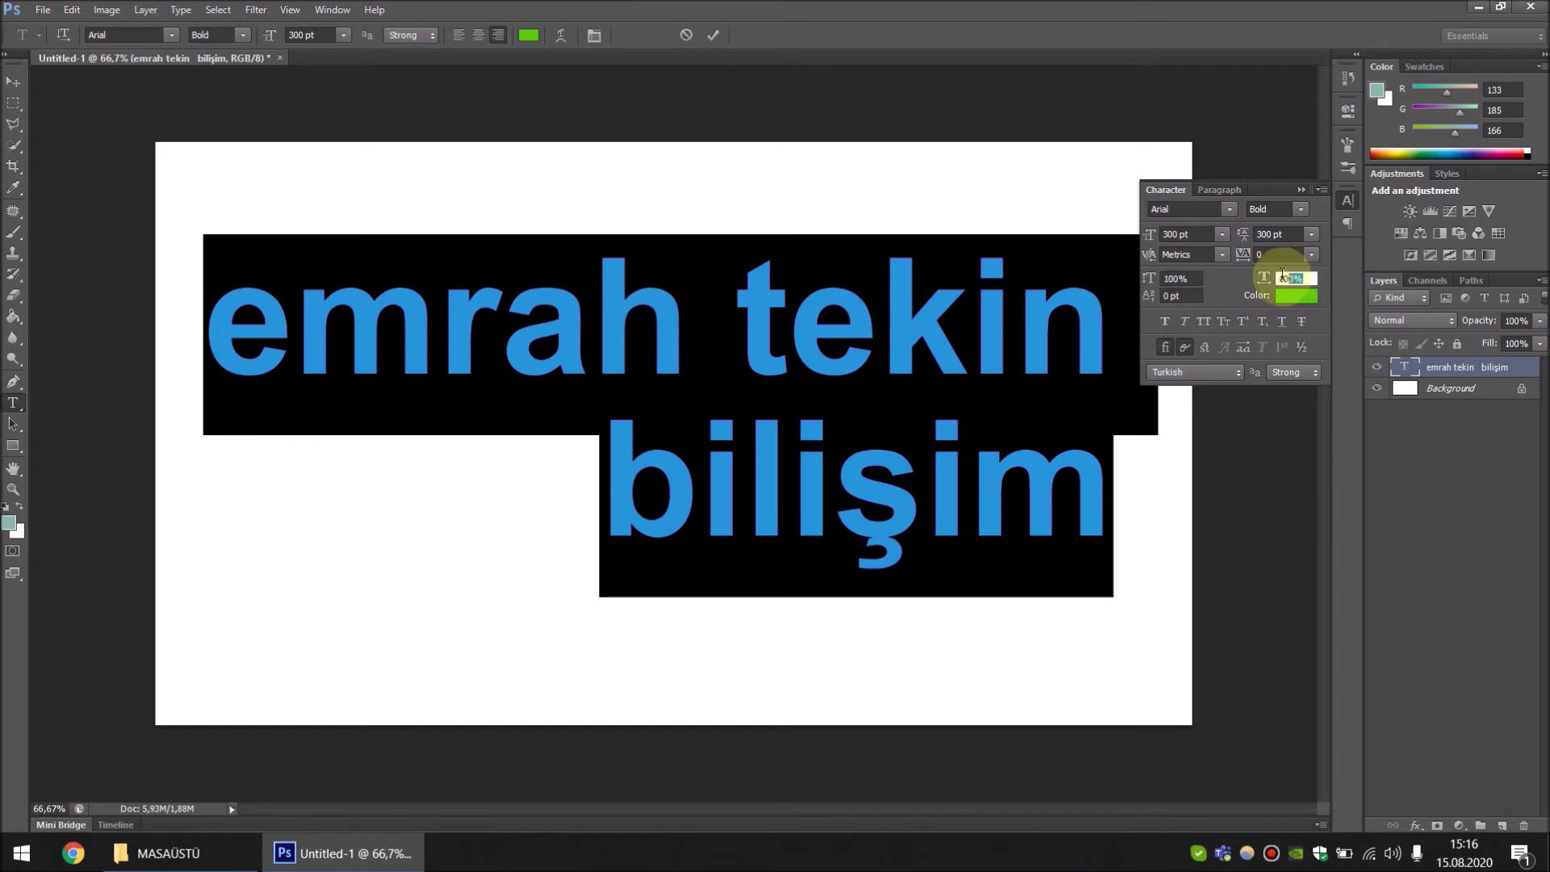
{"action": "type", "text": "50"}
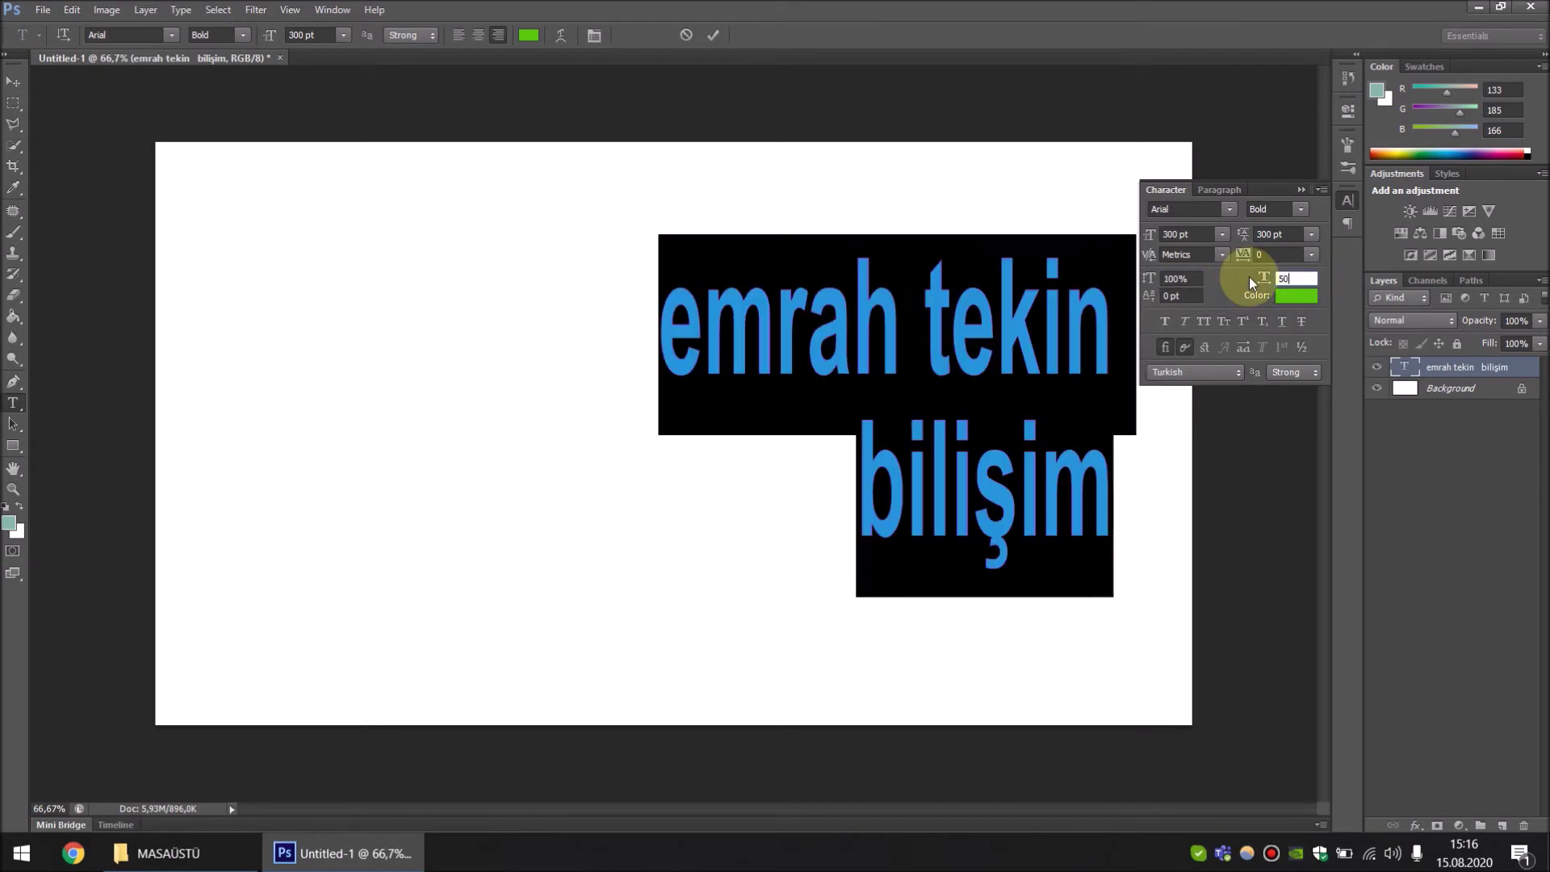
{"action": "left_click", "coordinate": [1266, 281]}
{"action": "type", "text": "10"}
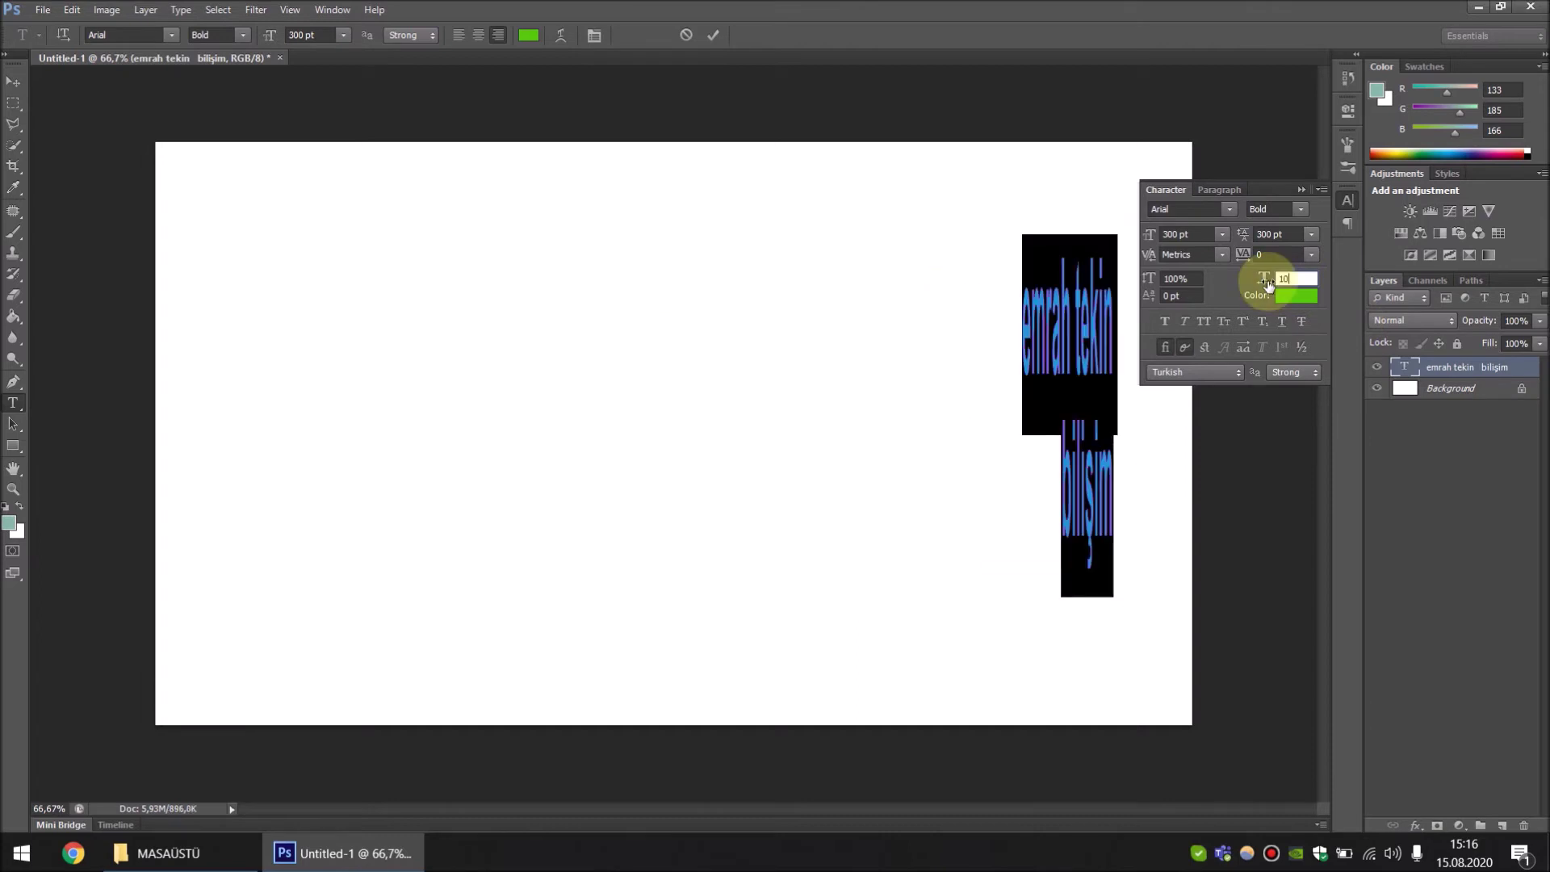
{"action": "left_click", "coordinate": [1266, 279]}
{"action": "type", "text": "200"}
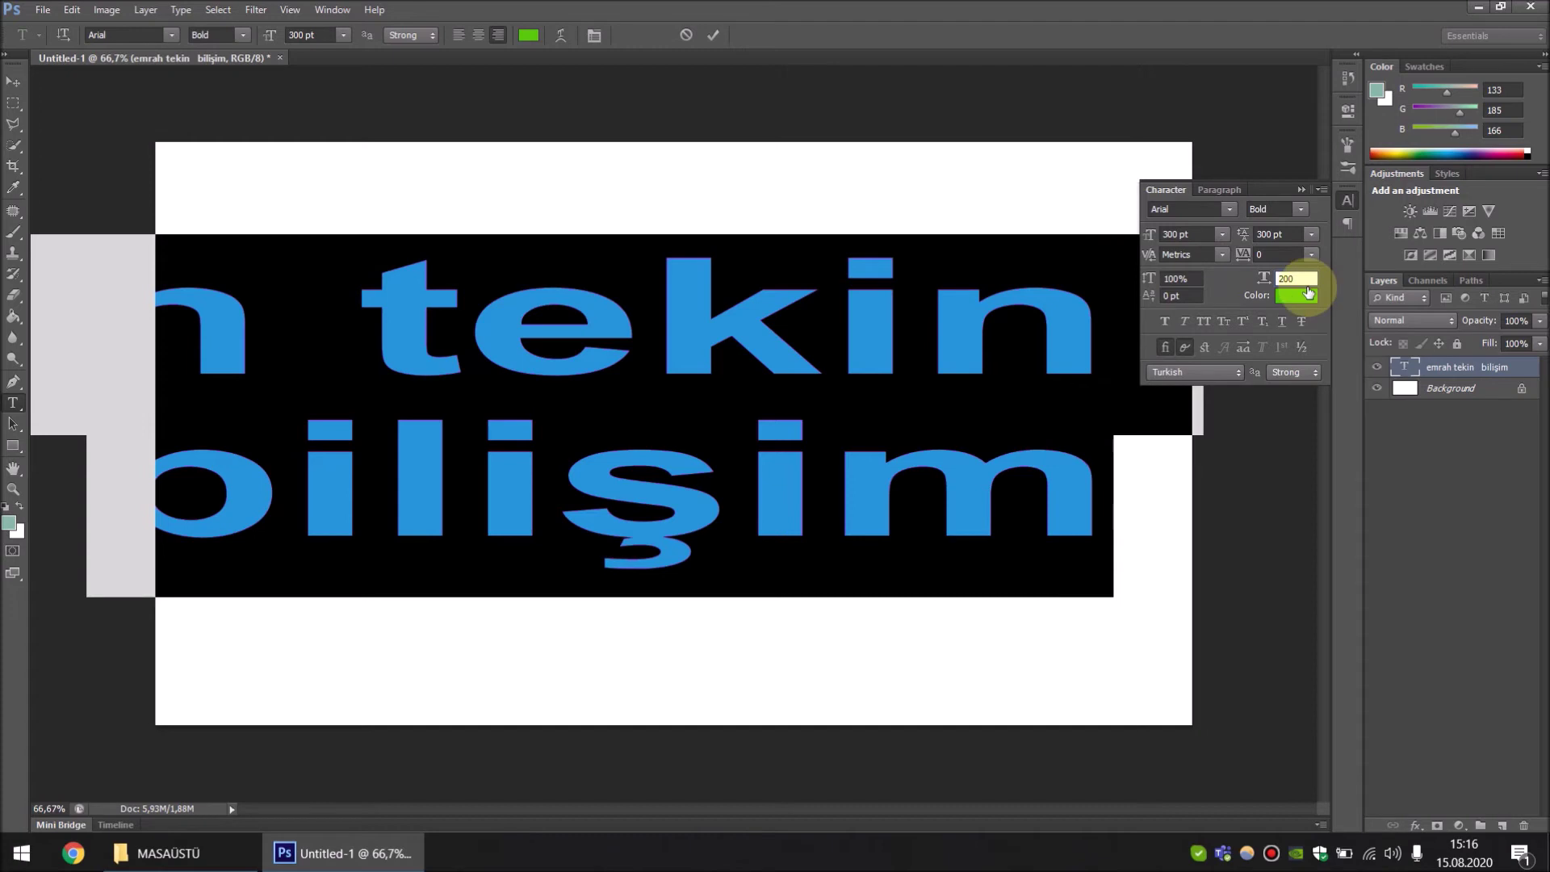
{"action": "type", "text": "100"}
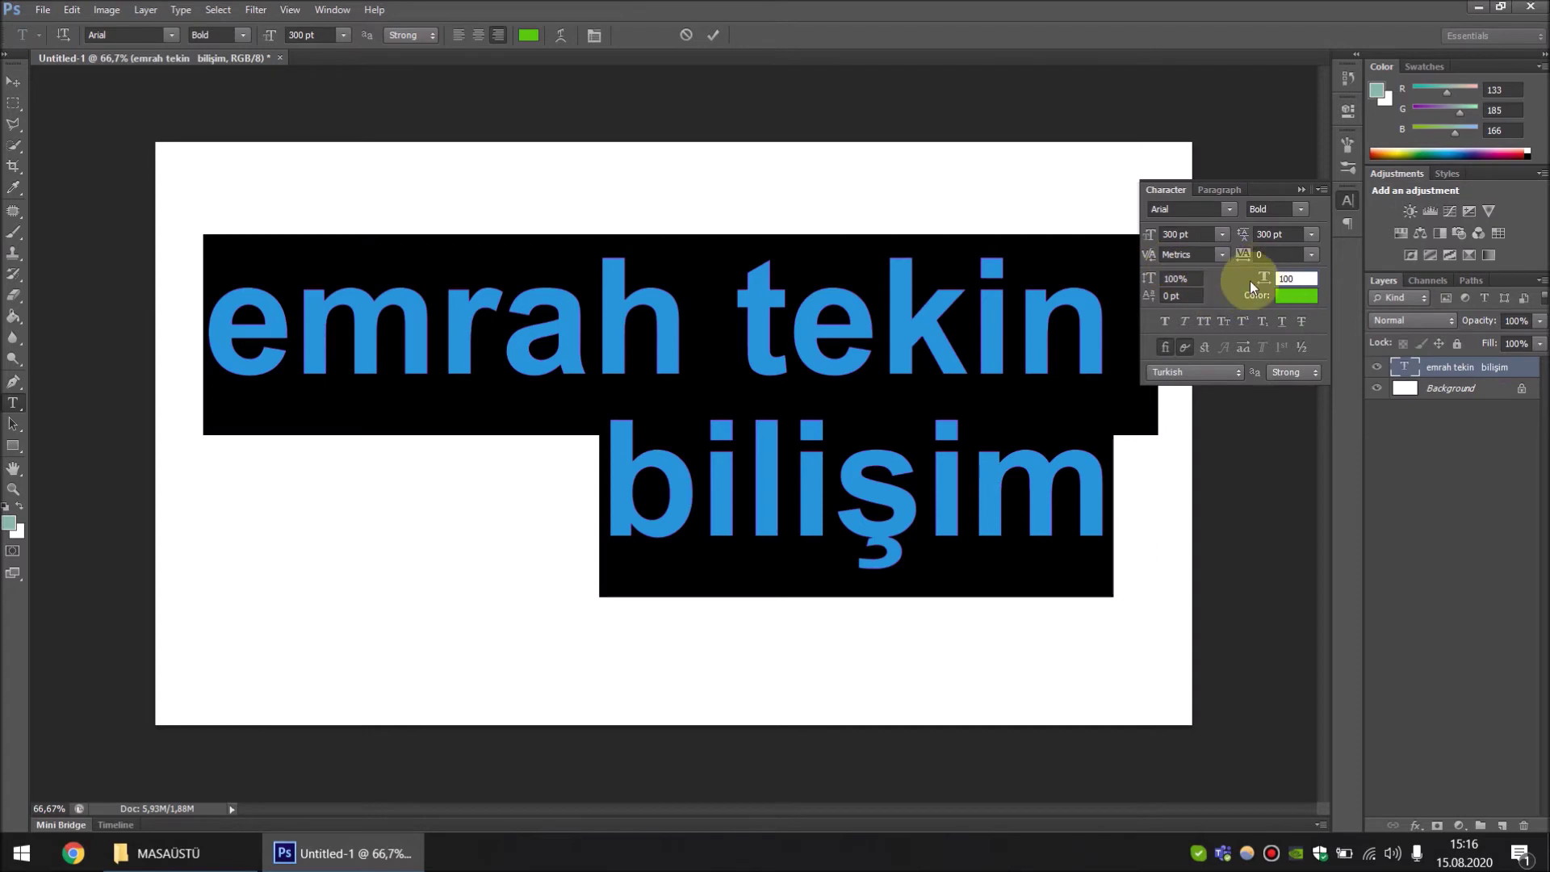
{"action": "left_click", "coordinate": [591, 324]}
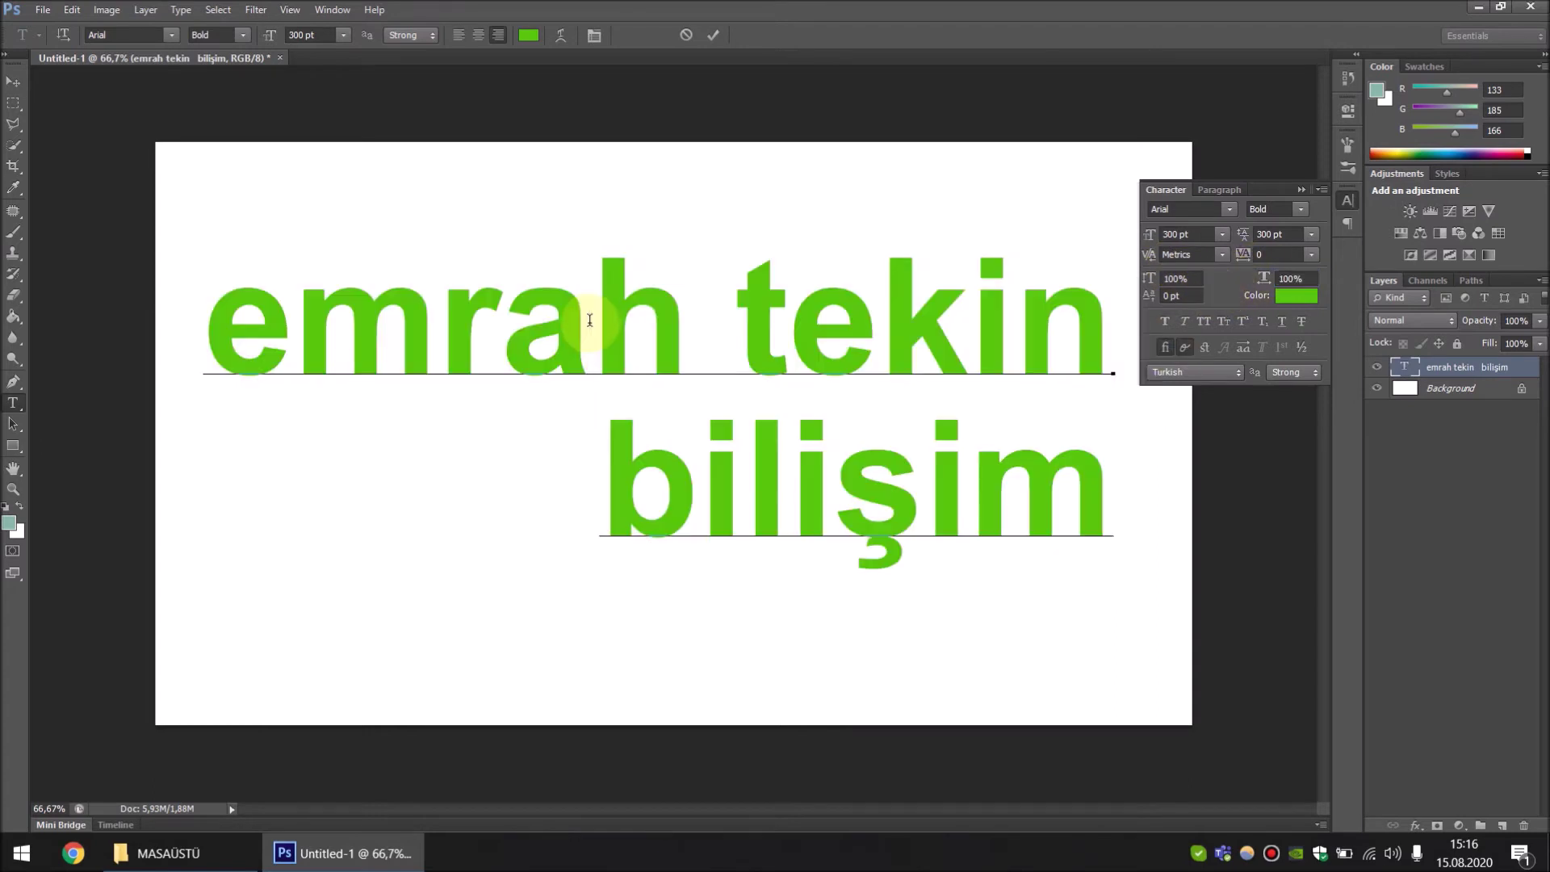
Raise the m by a 50 pt baseline shift, then m through tekin by 200 pt
{"action": "left_click_drag", "start_coordinate": [431, 337], "coordinate": [296, 336]}
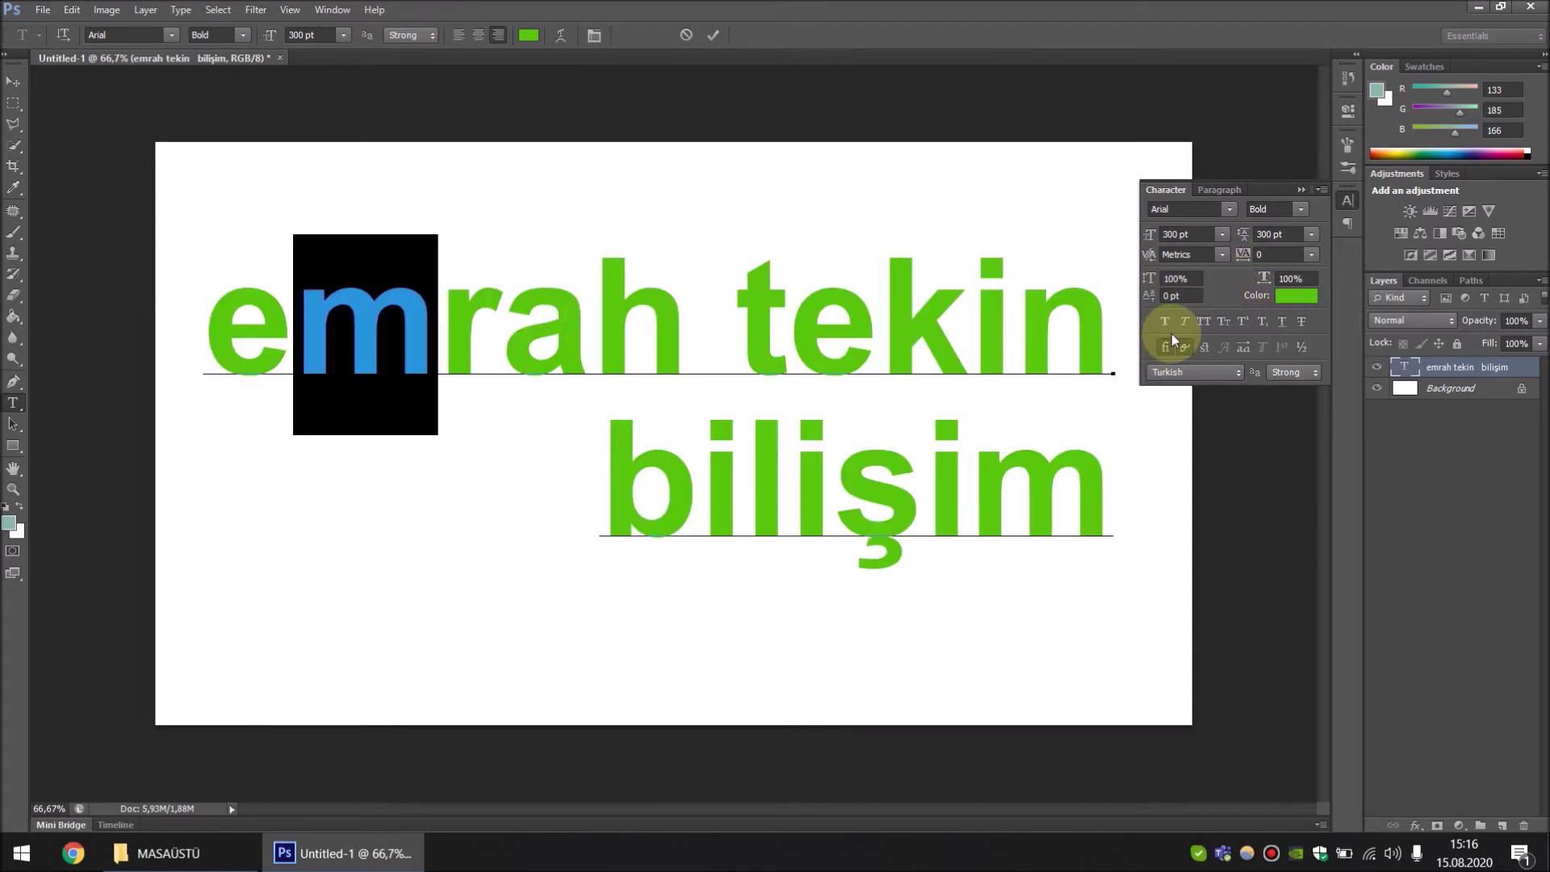
{"action": "left_click", "coordinate": [1148, 297]}
{"action": "left_click", "coordinate": [1150, 298]}
{"action": "type", "text": "50"}
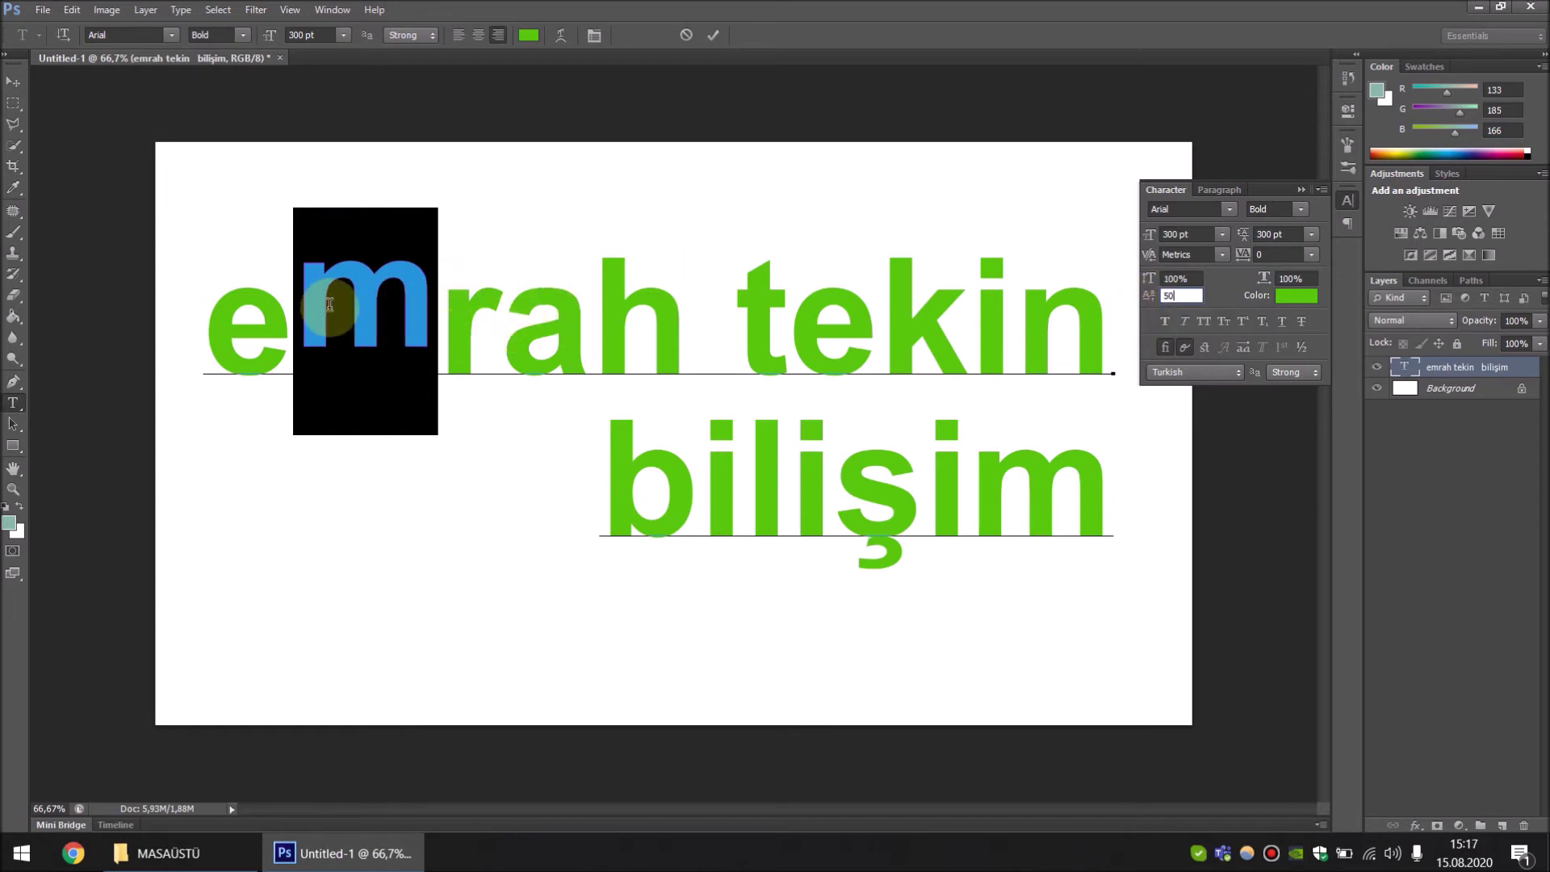
{"action": "left_click", "coordinate": [415, 306]}
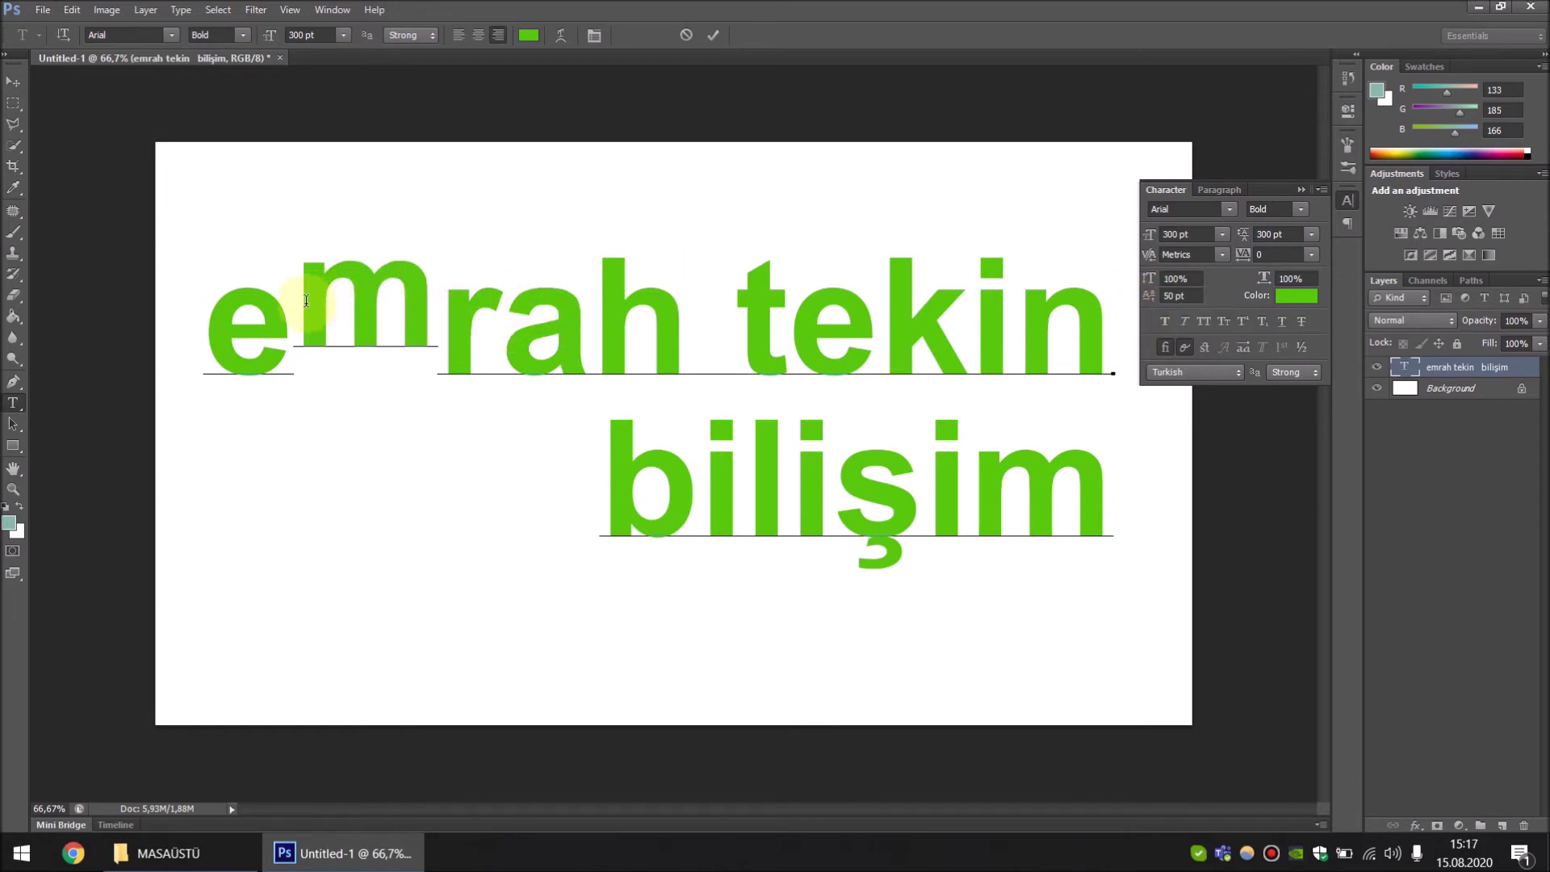
{"action": "left_click_drag", "start_coordinate": [306, 300], "coordinate": [1106, 323]}
{"action": "left_click", "coordinate": [1184, 296]}
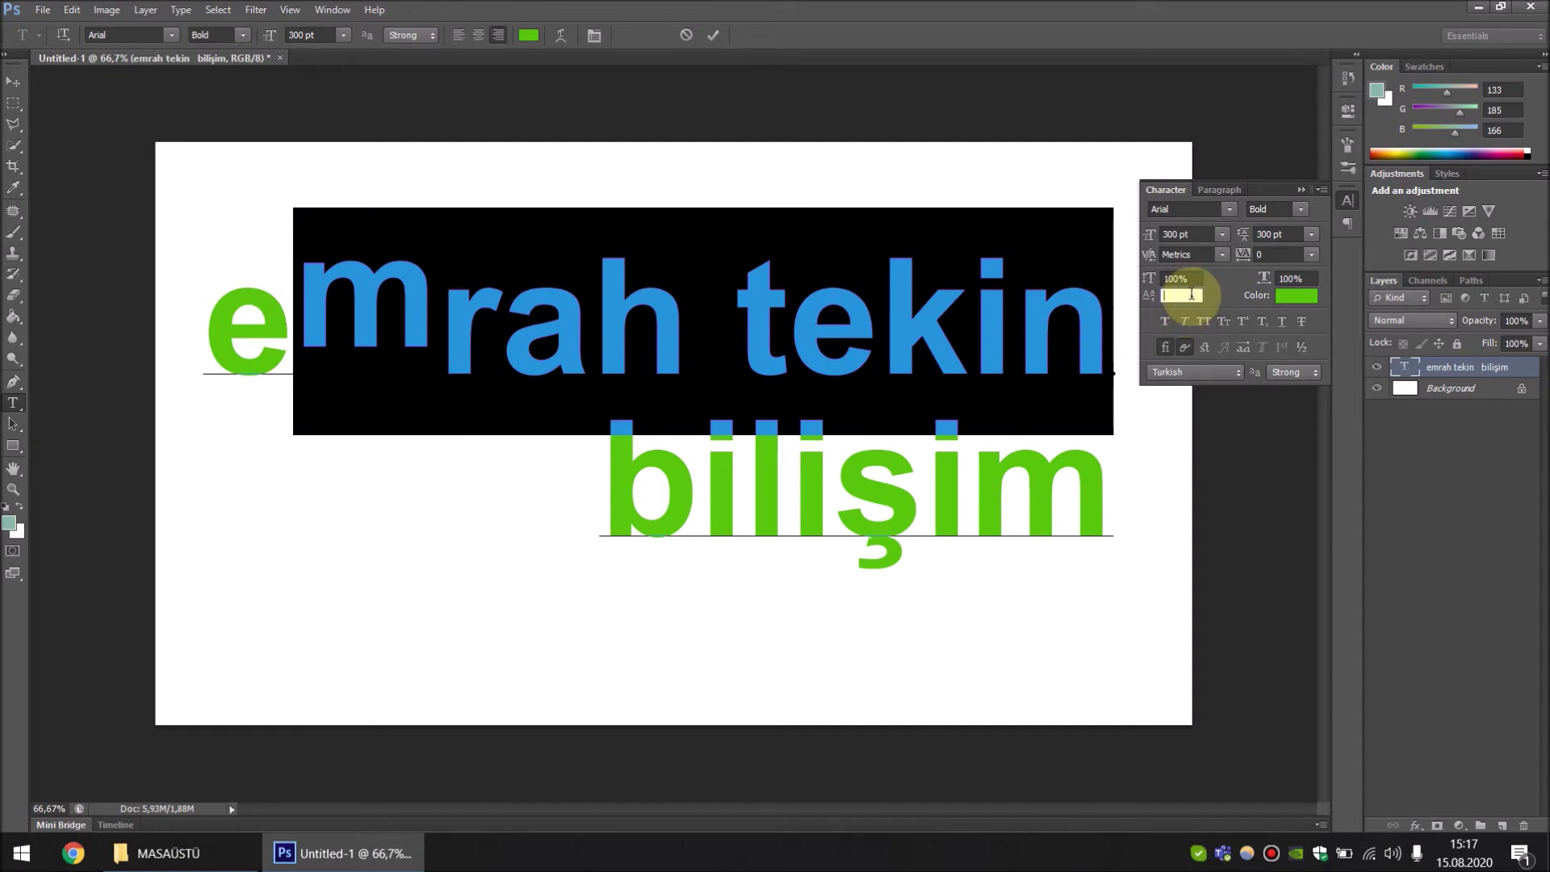
{"action": "type", "text": "200"}
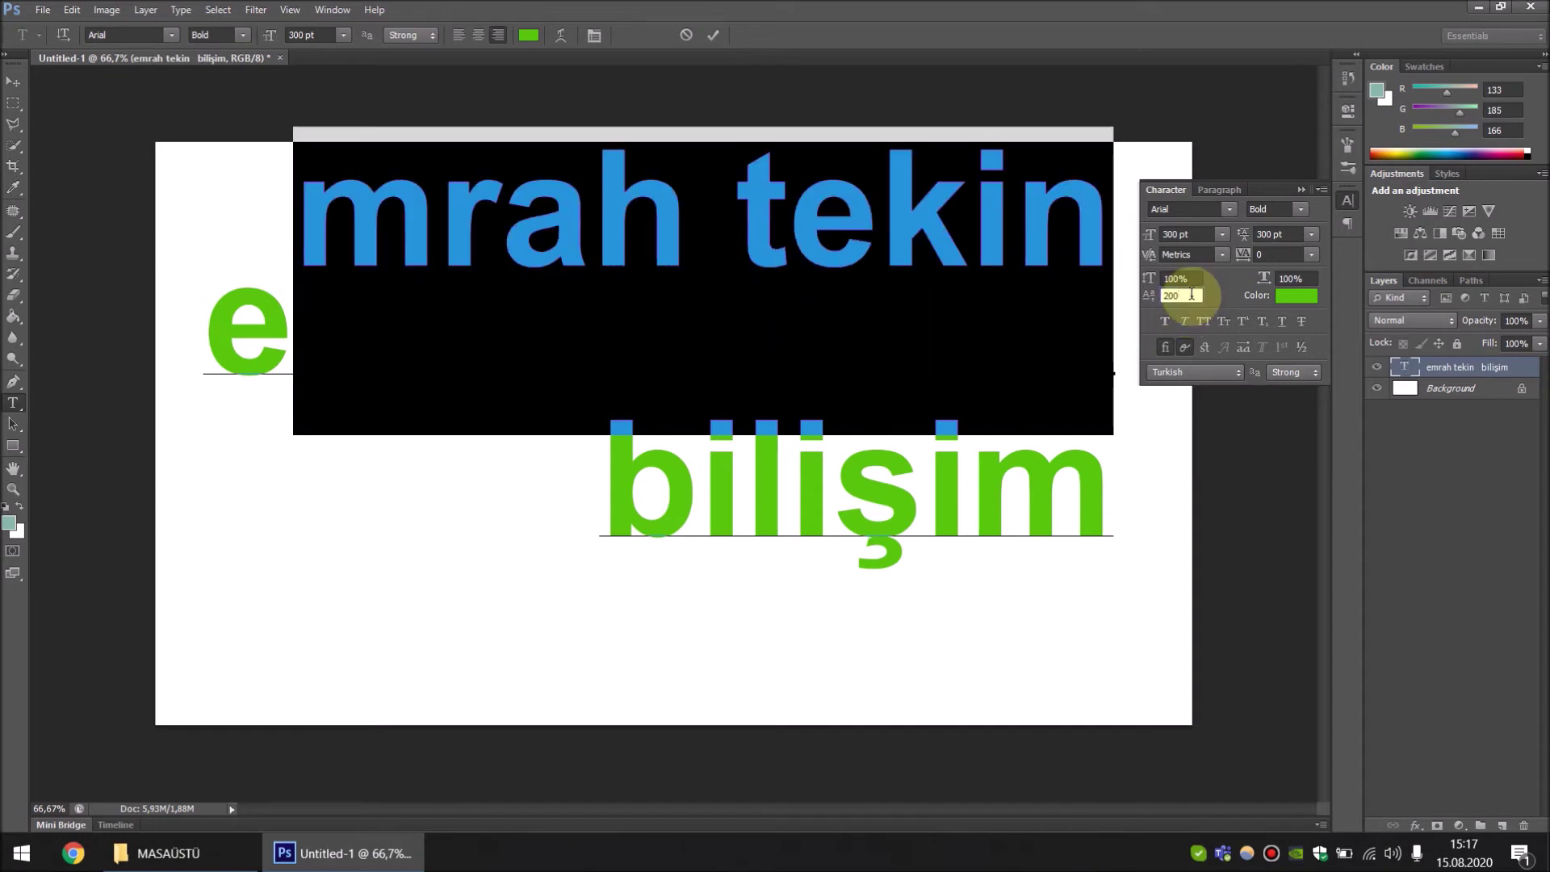
{"action": "left_click", "coordinate": [266, 349]}
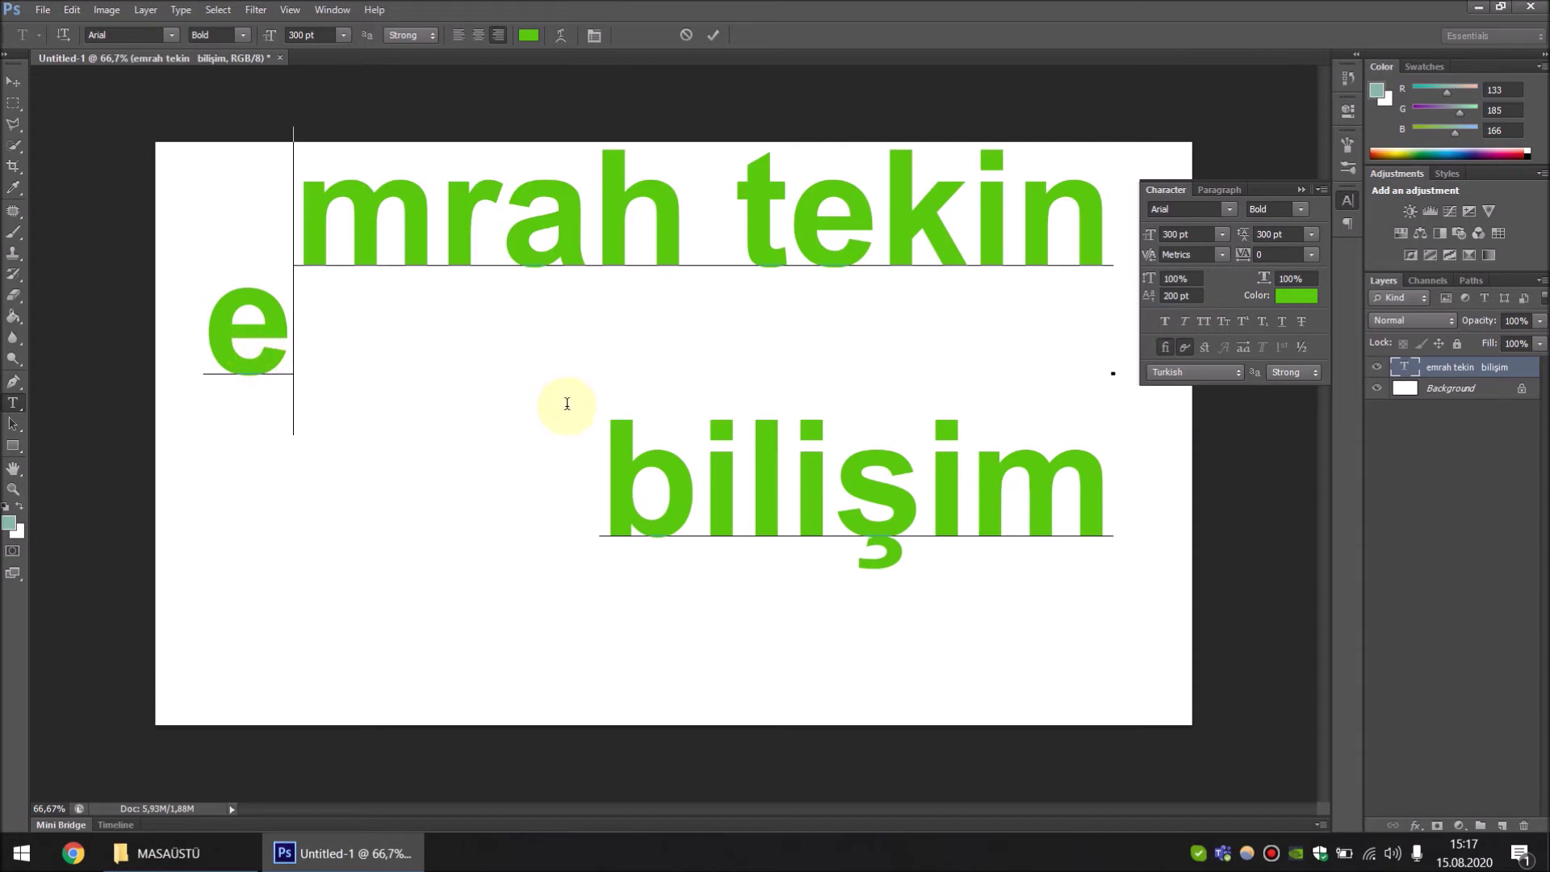
Delete all the text in the layer and commit the empty text layer
{"action": "left_click", "coordinate": [1087, 472]}
{"action": "key", "text": "ctrl+a"}
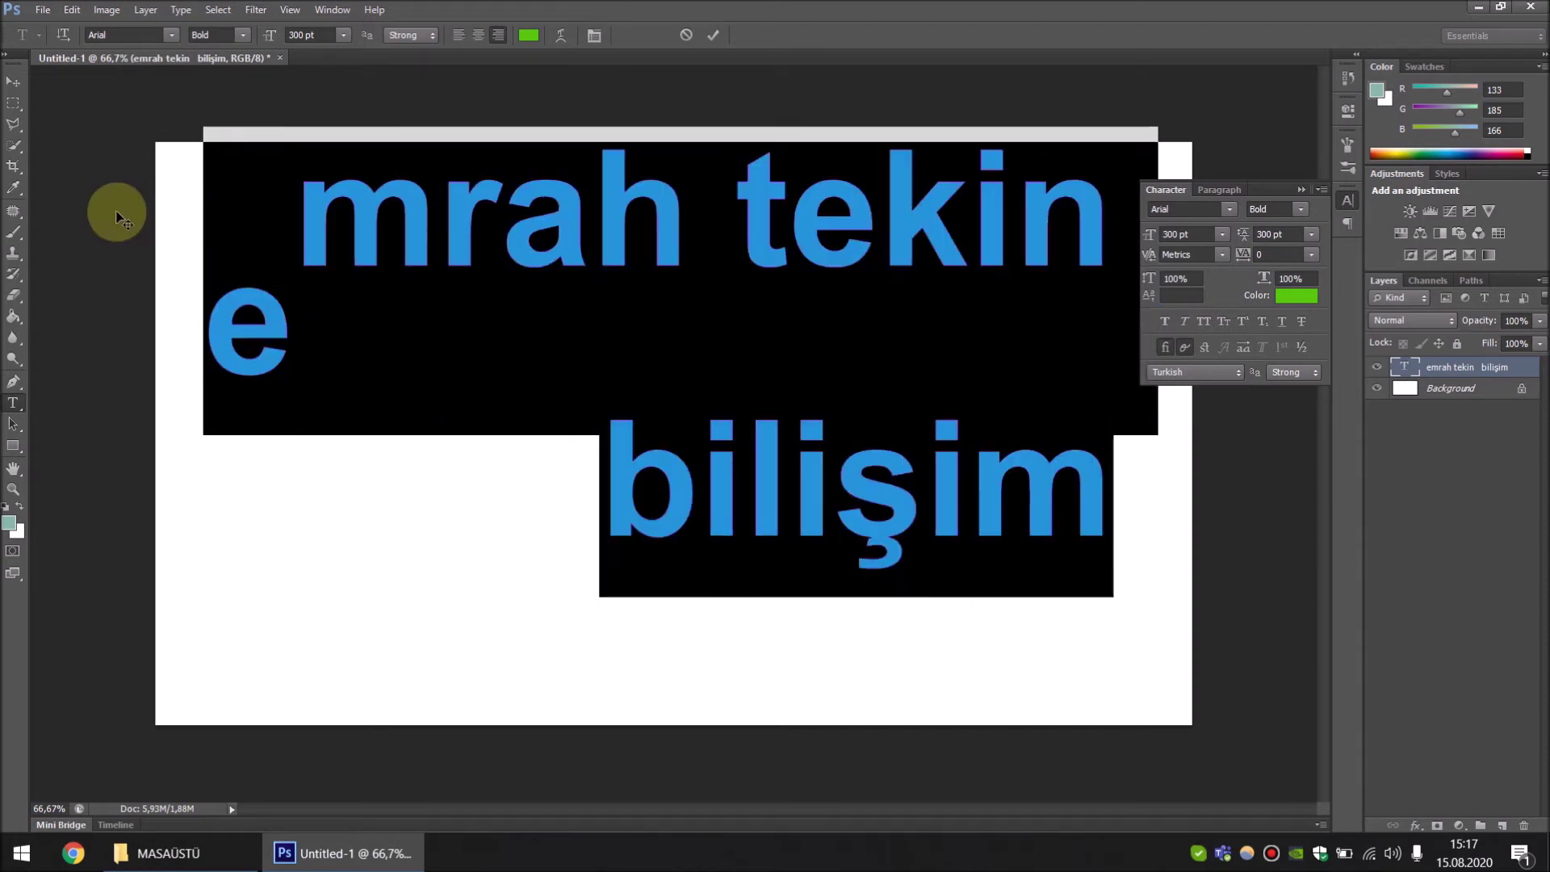
{"action": "key", "text": "BackSpace"}
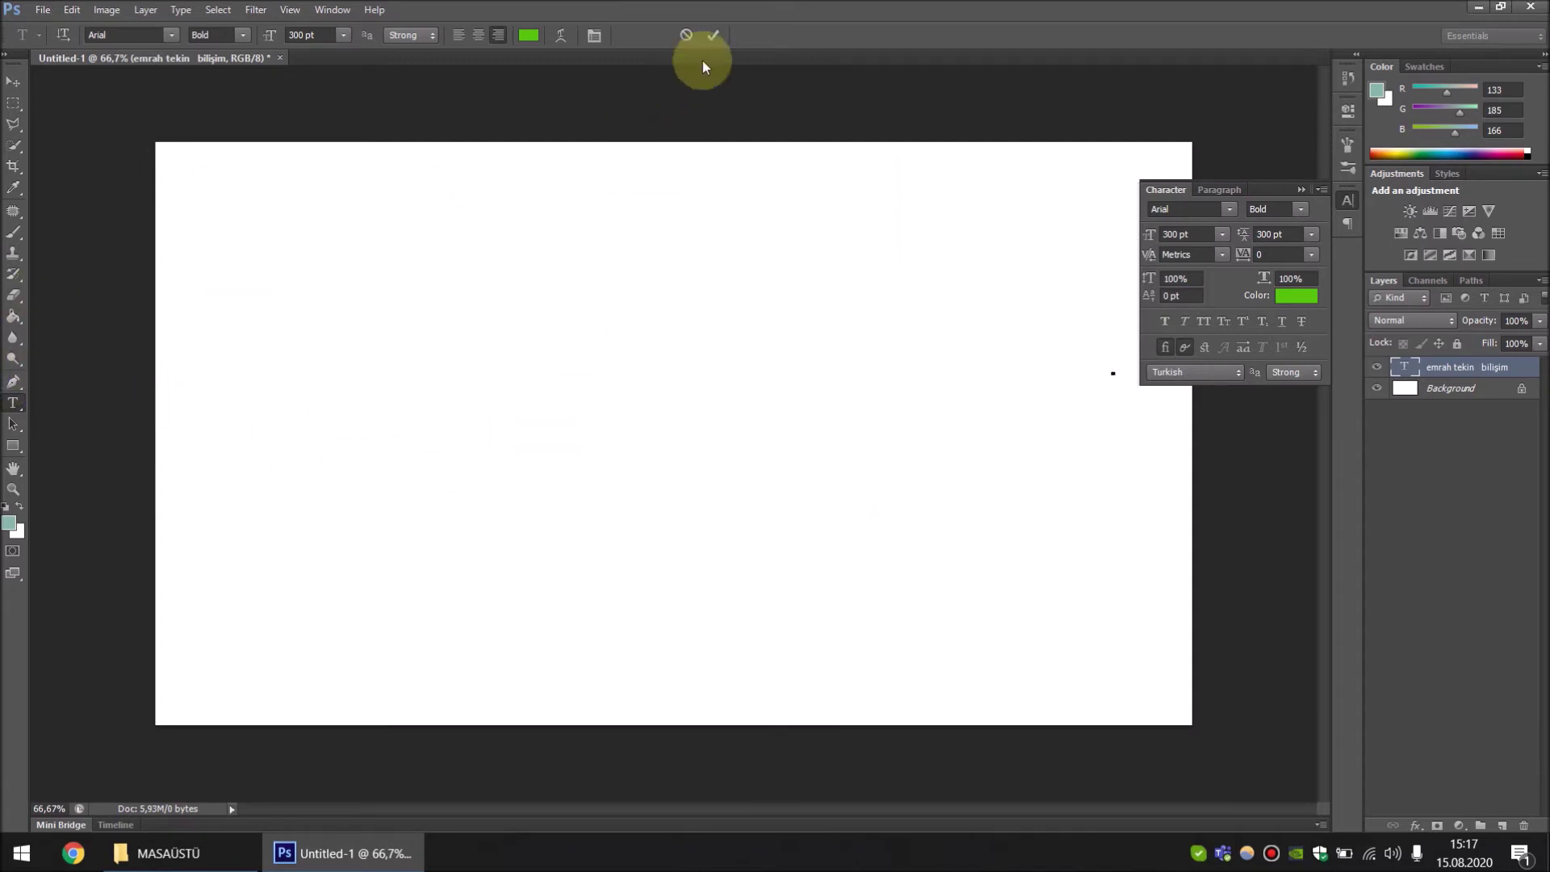
{"action": "left_click", "coordinate": [712, 35]}
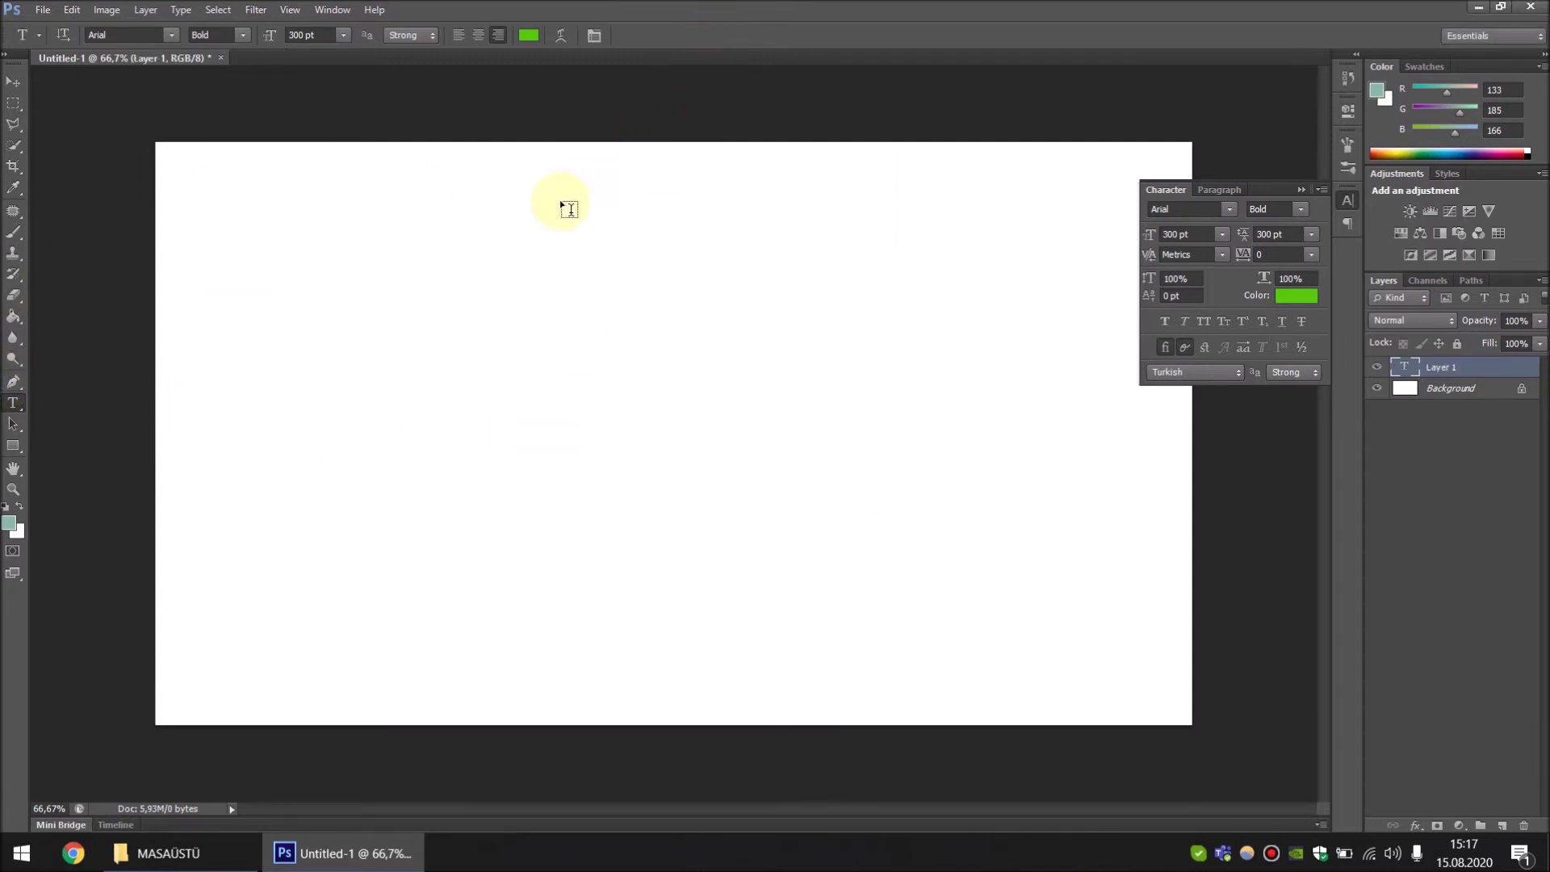
Type '22' as new text and raise the second 2 with a baseline shift
{"action": "left_click", "coordinate": [566, 481]}
{"action": "type", "text": "2"}
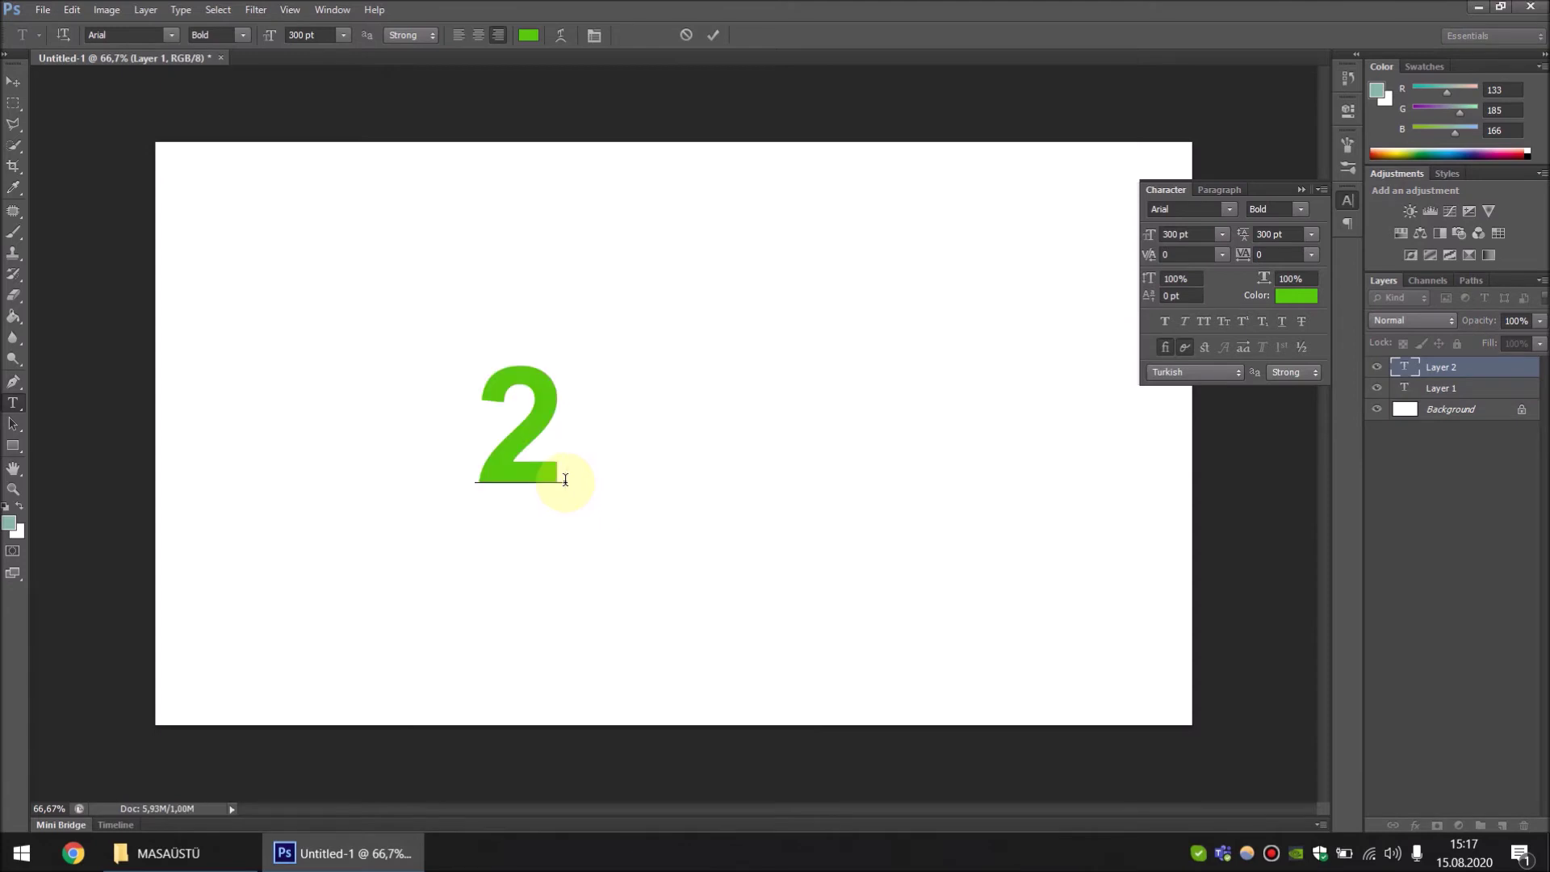
{"action": "type", "text": "2"}
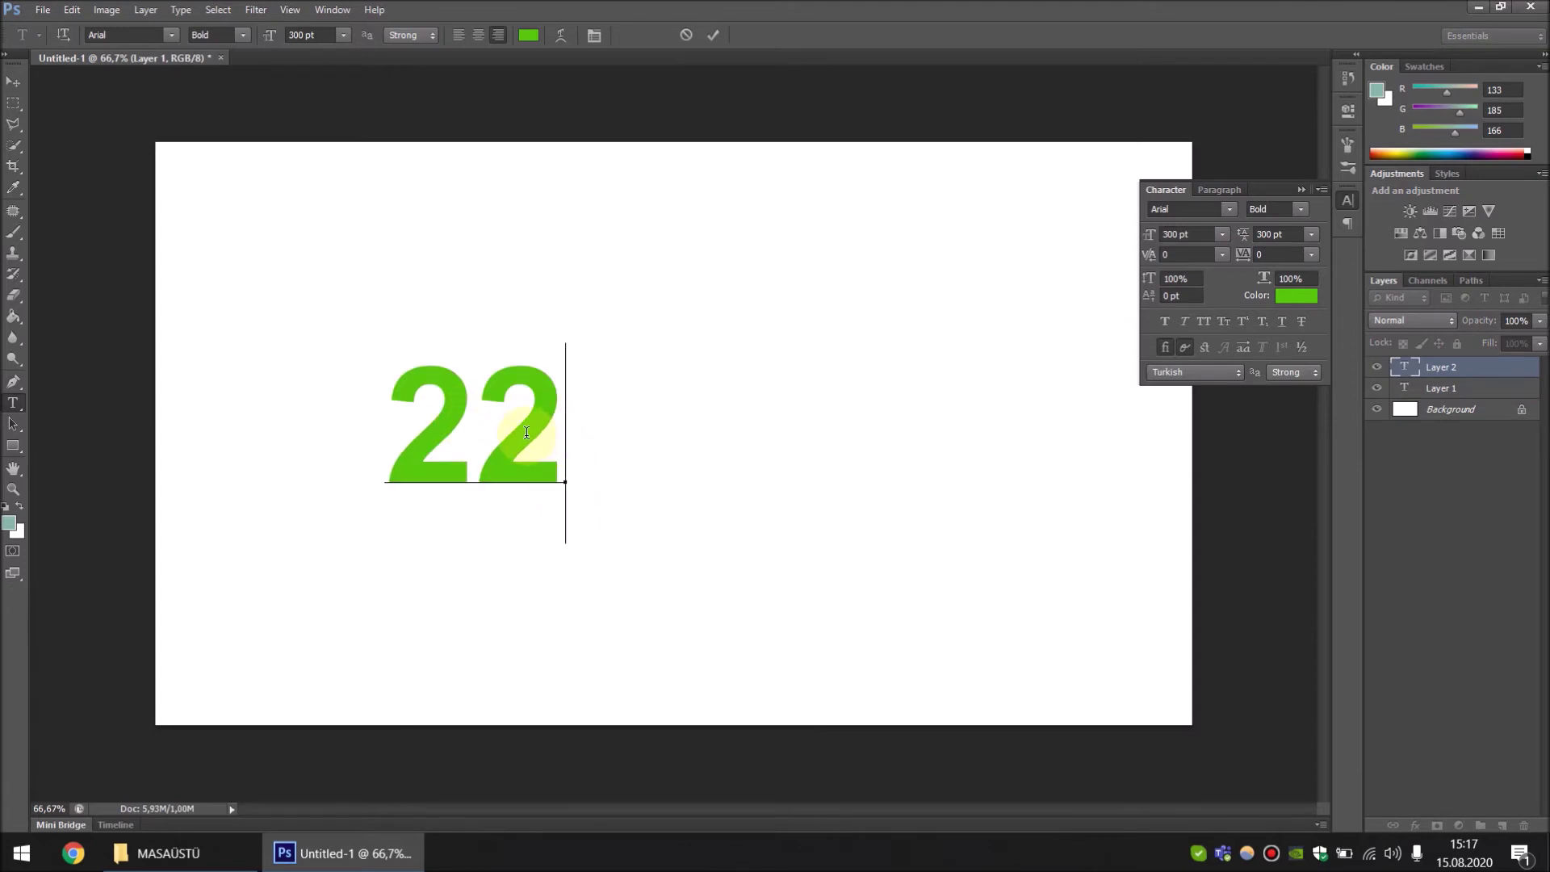
{"action": "key", "text": "shift+Left"}
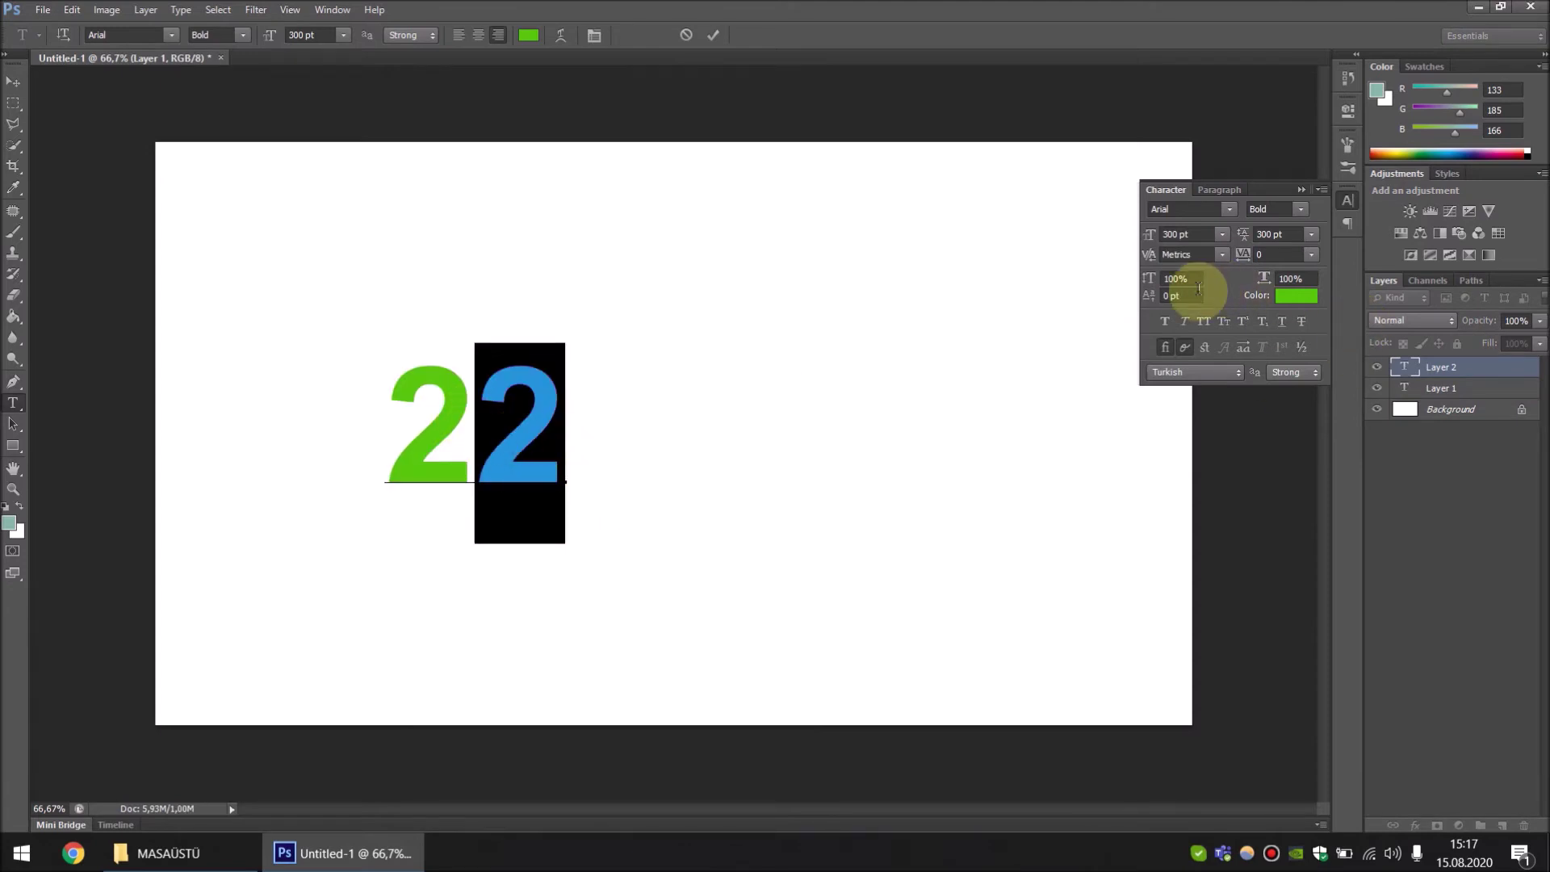
{"action": "left_click", "coordinate": [1150, 298]}
{"action": "type", "text": "50"}
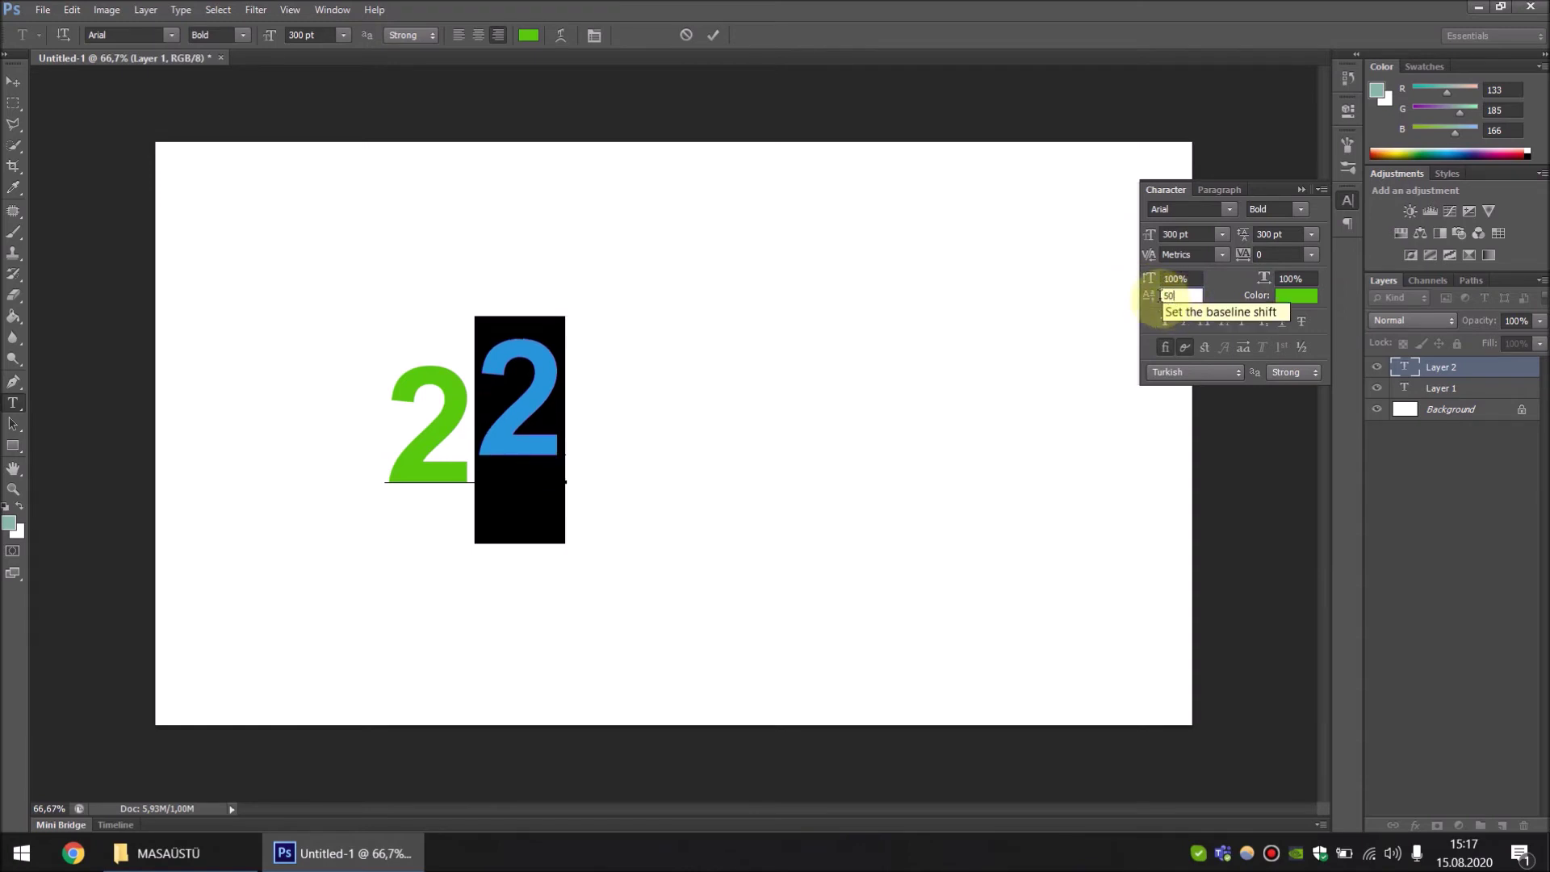
{"action": "left_click", "coordinate": [1161, 296]}
{"action": "type", "text": "2"}
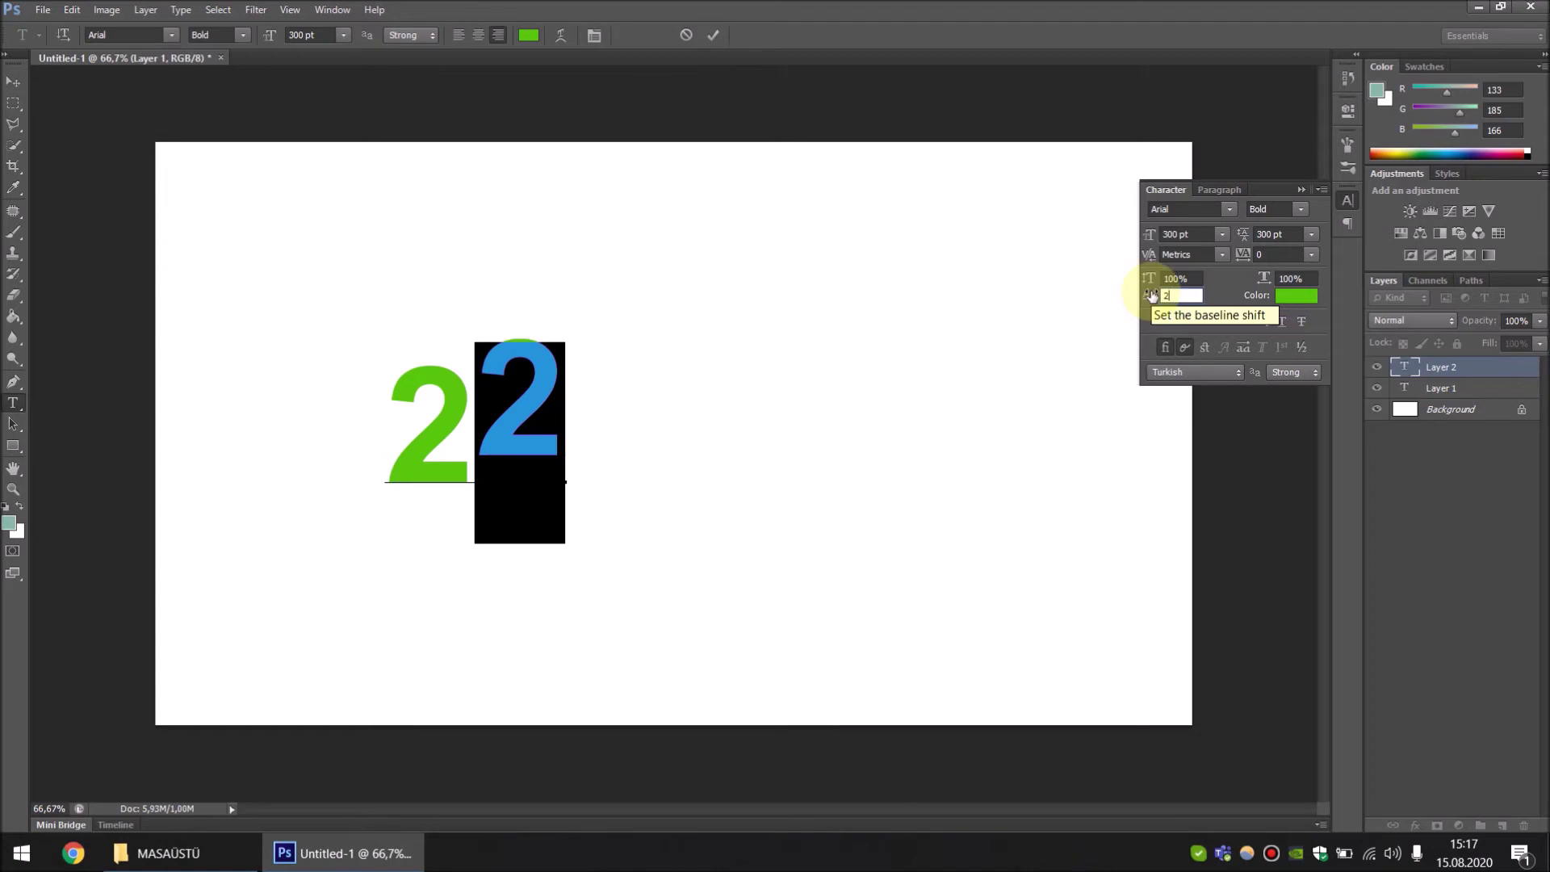
{"action": "type", "text": "50"}
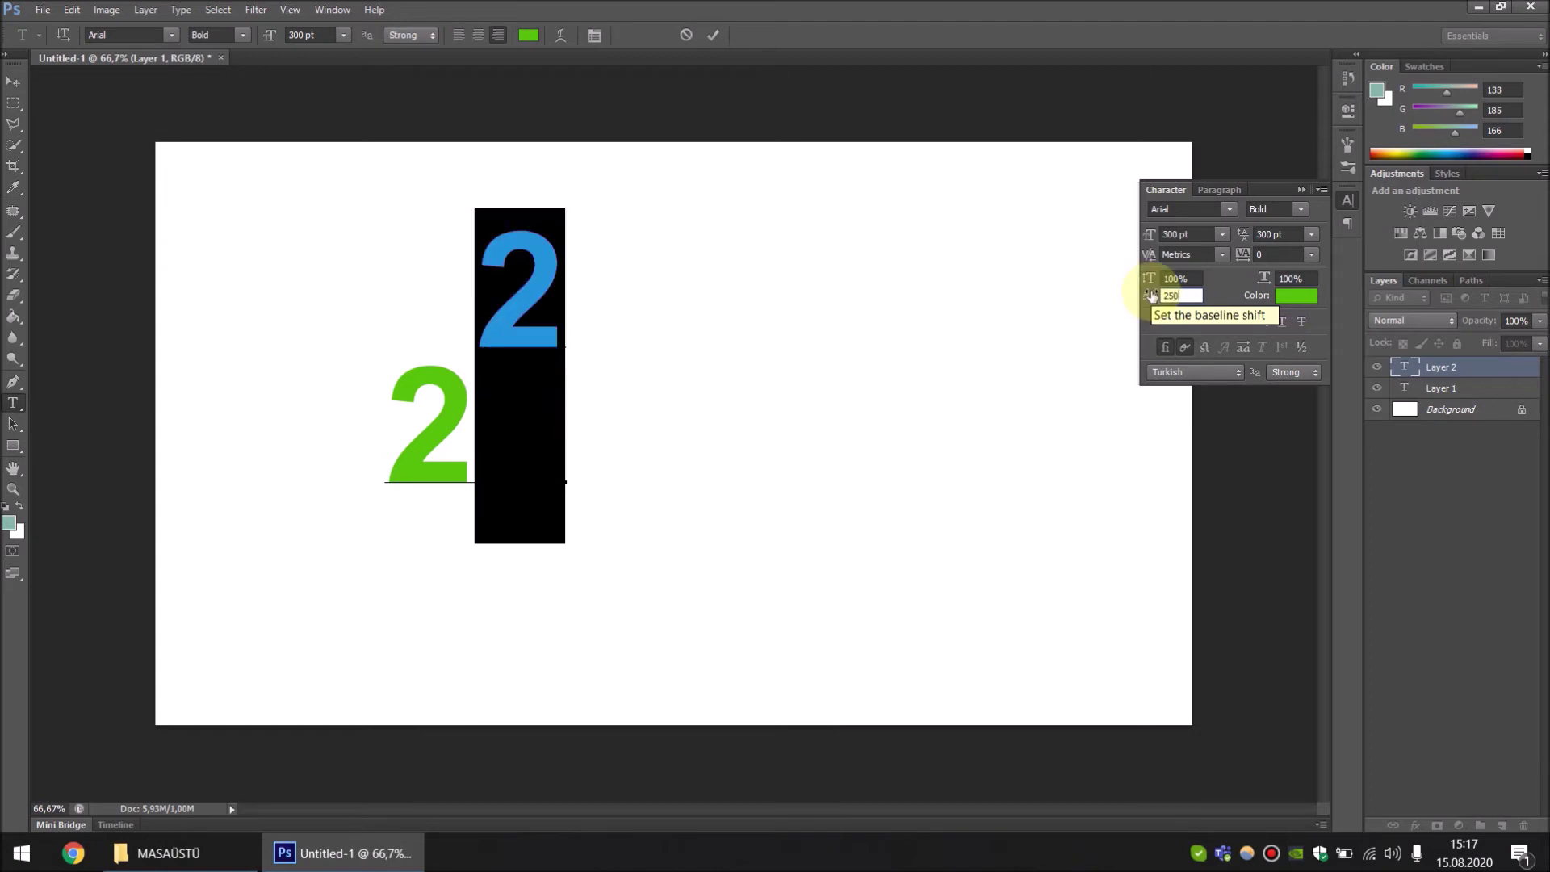
{"action": "key", "text": "BackSpace"}
{"action": "key", "text": "BackSpace"}
{"action": "type", "text": "00"}
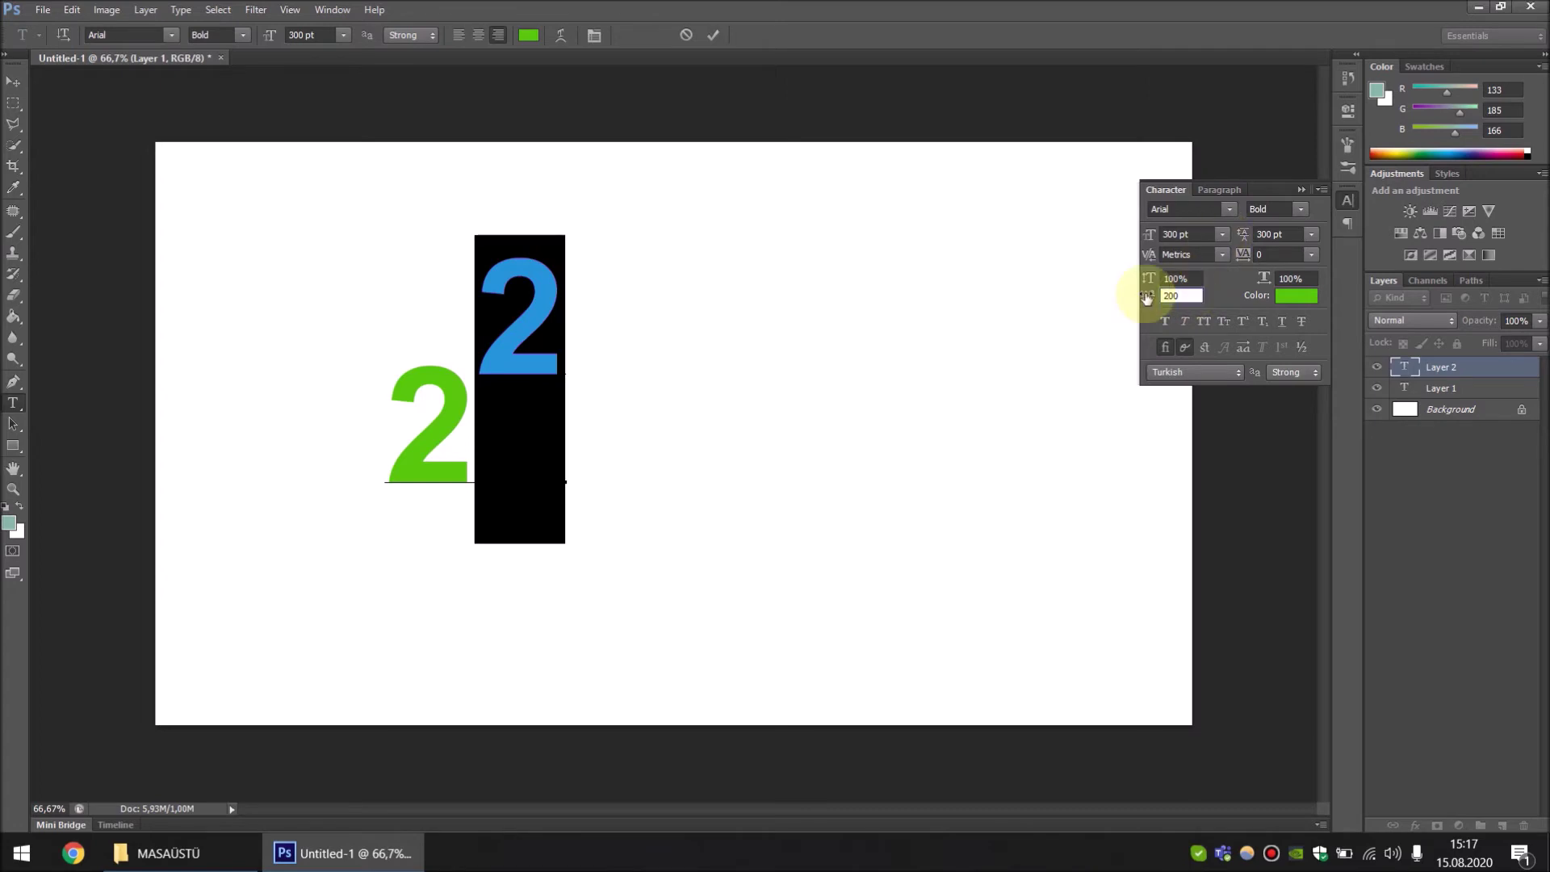
Set the raised 2 to 72 pt, commit, and move the 22 text toward the canvas centre
{"action": "left_click", "coordinate": [1223, 234]}
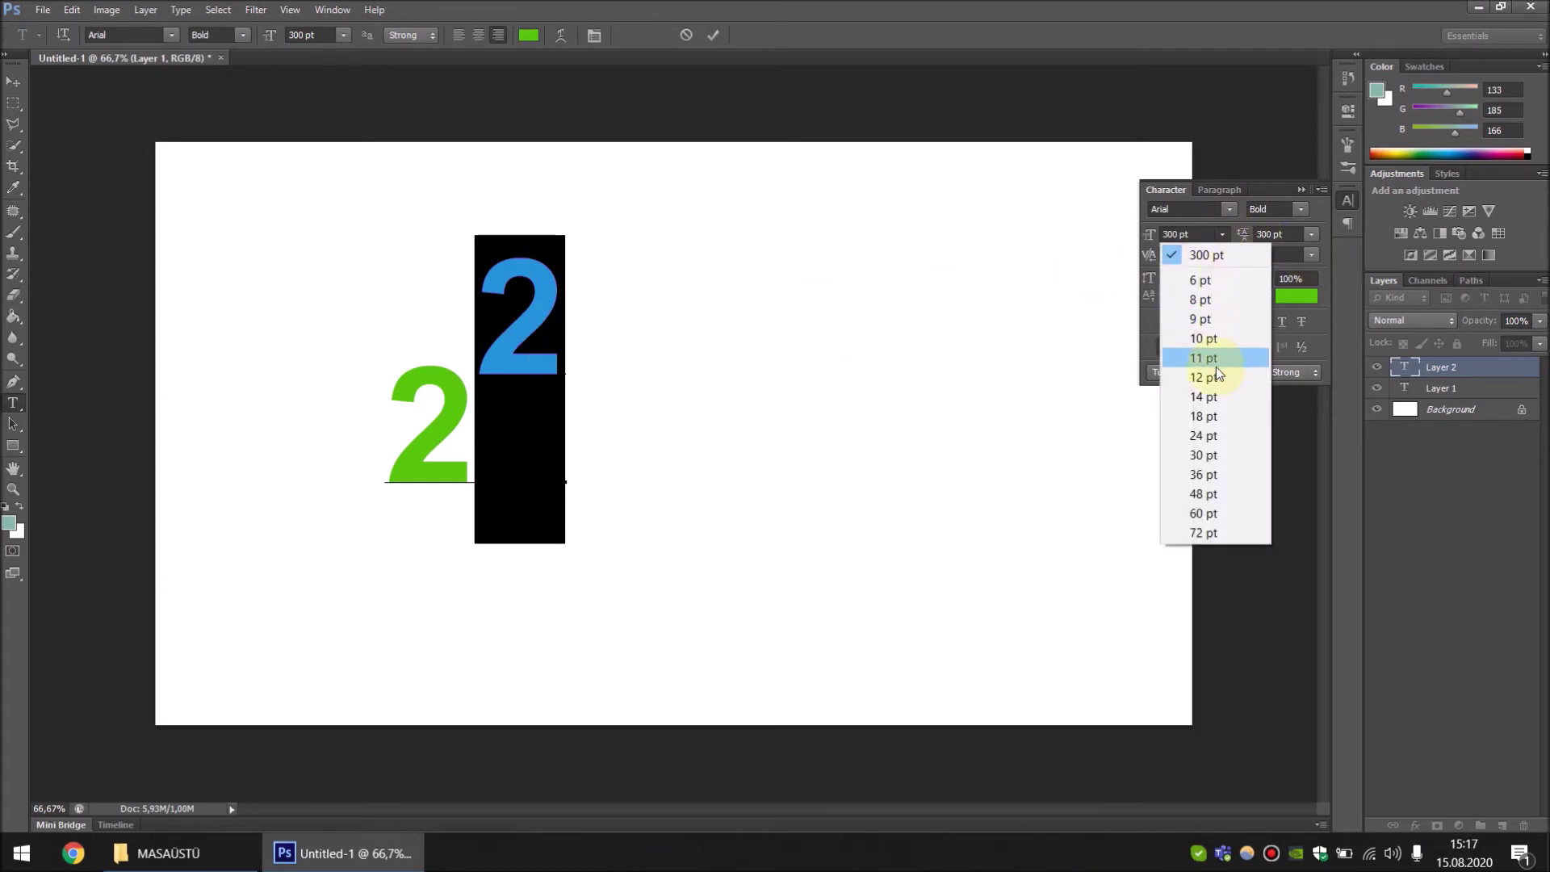
{"action": "left_click", "coordinate": [1201, 534]}
{"action": "key", "text": "ctrl+Return"}
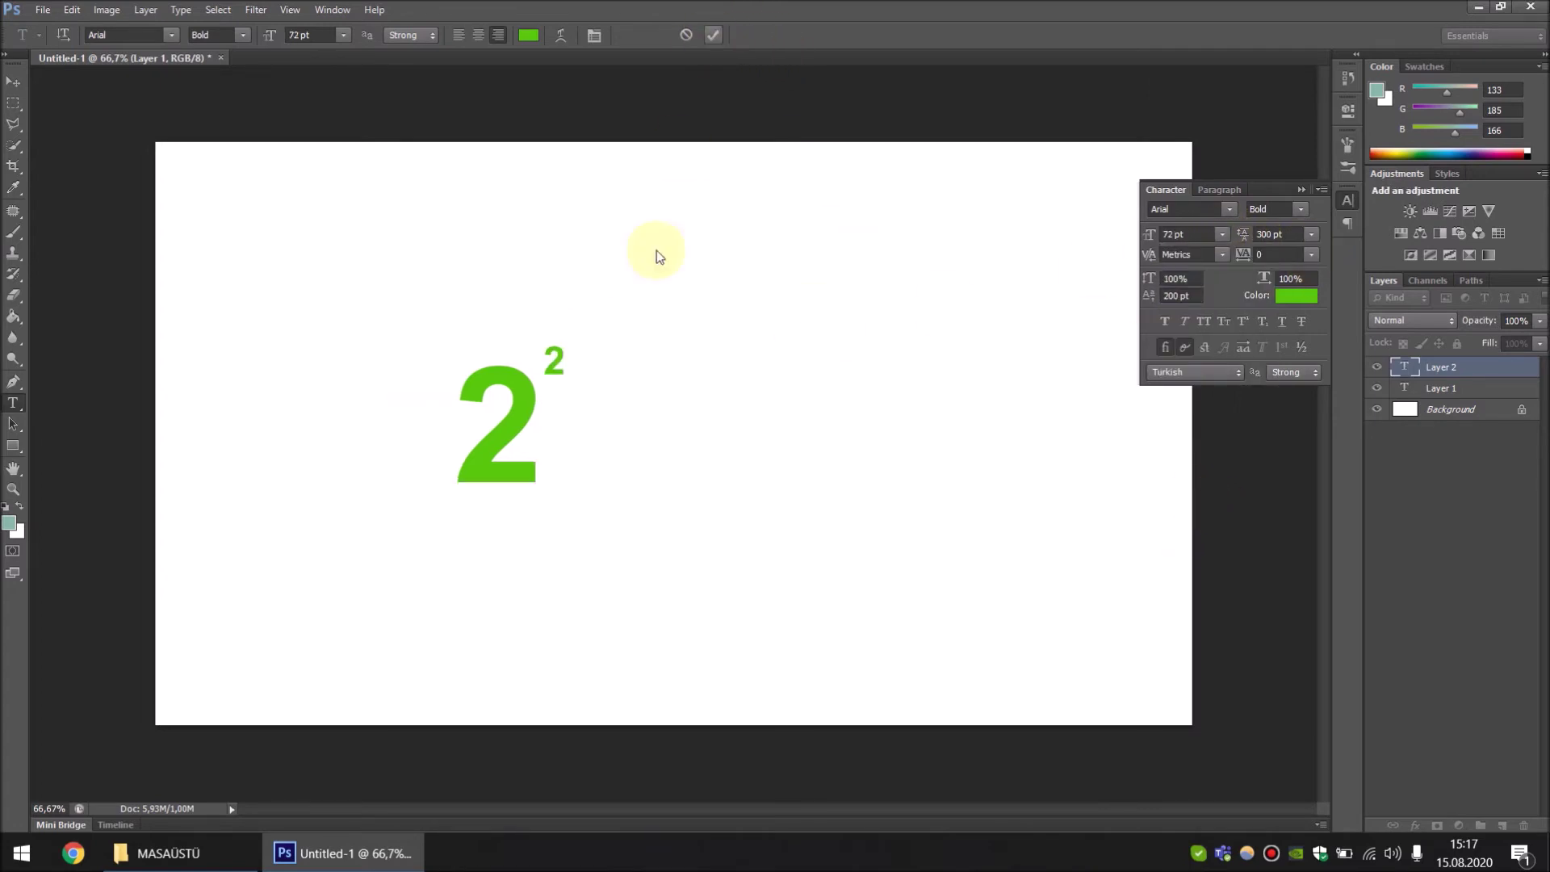
{"action": "left_click", "coordinate": [13, 82]}
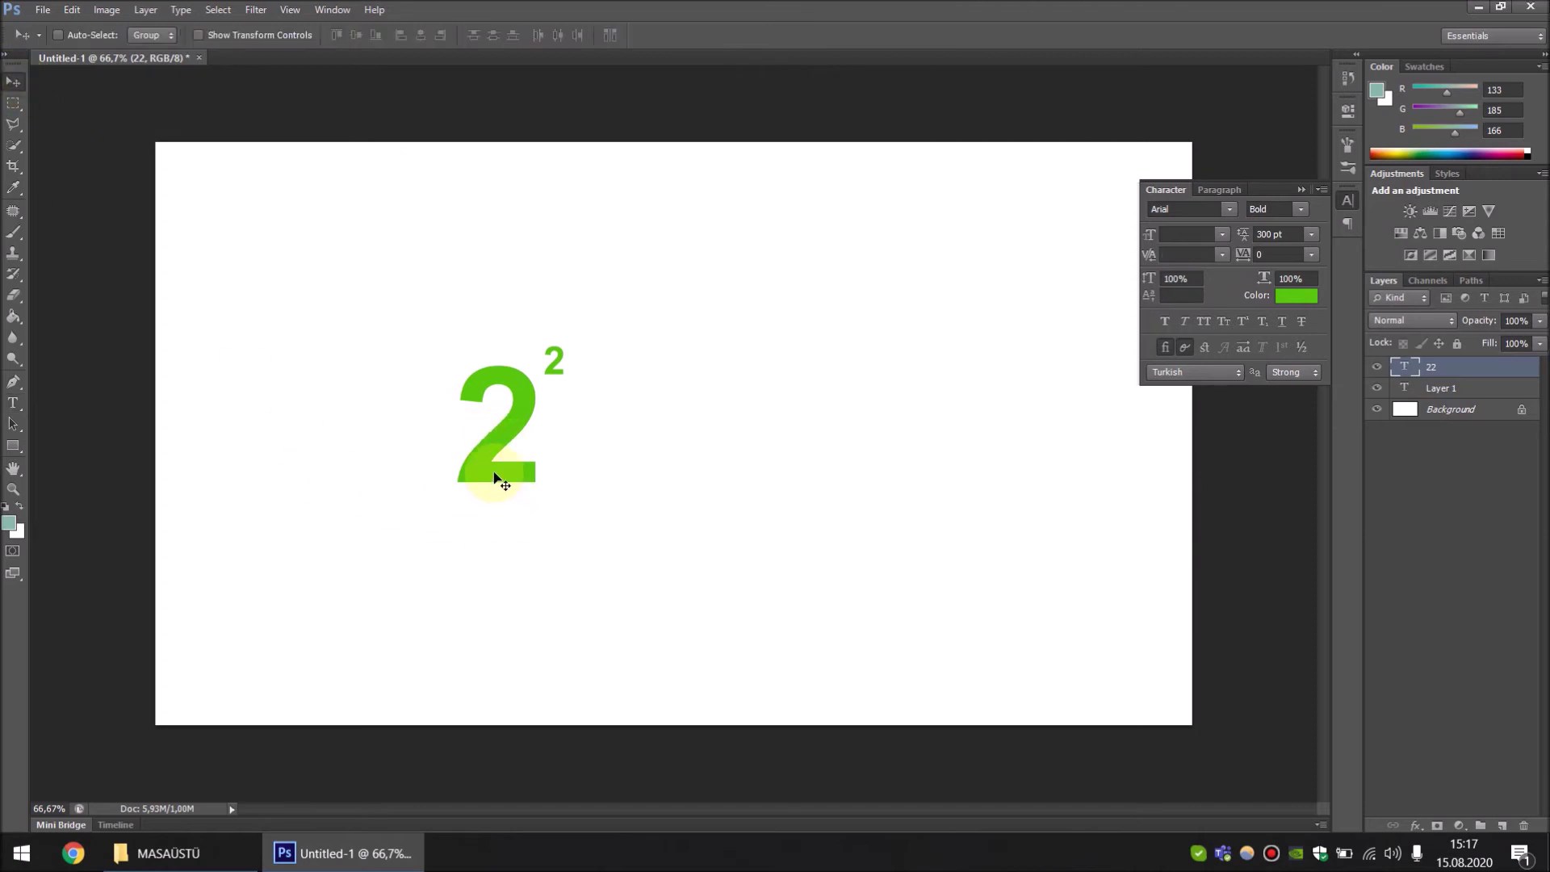
{"action": "left_click_drag", "start_coordinate": [501, 482], "coordinate": [655, 482]}
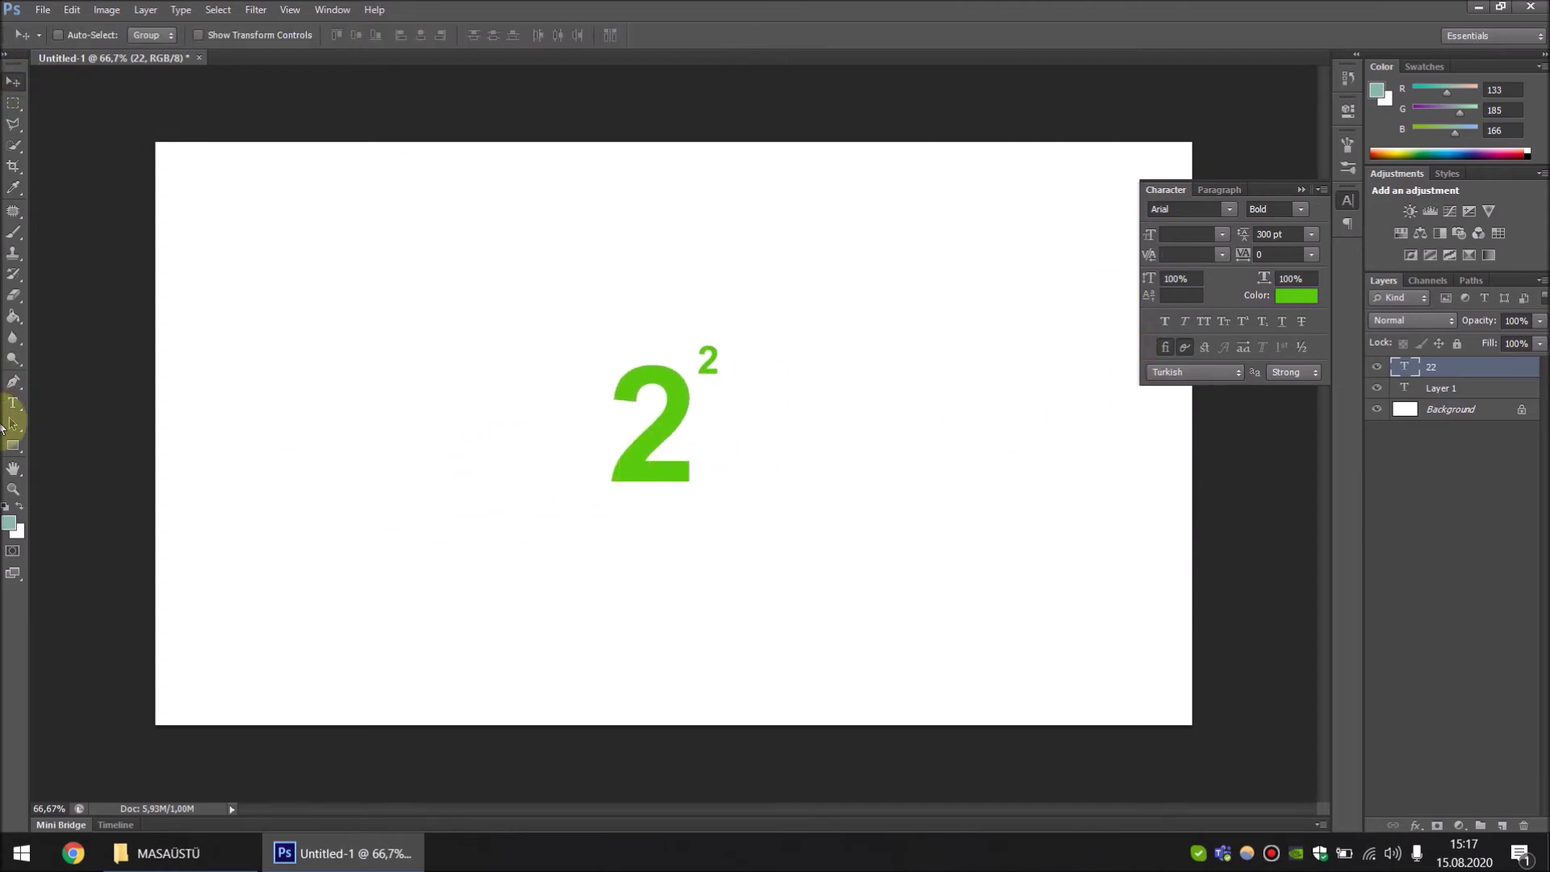
{"action": "left_click", "coordinate": [13, 403]}
{"action": "left_click_drag", "start_coordinate": [686, 439], "coordinate": [512, 398]}
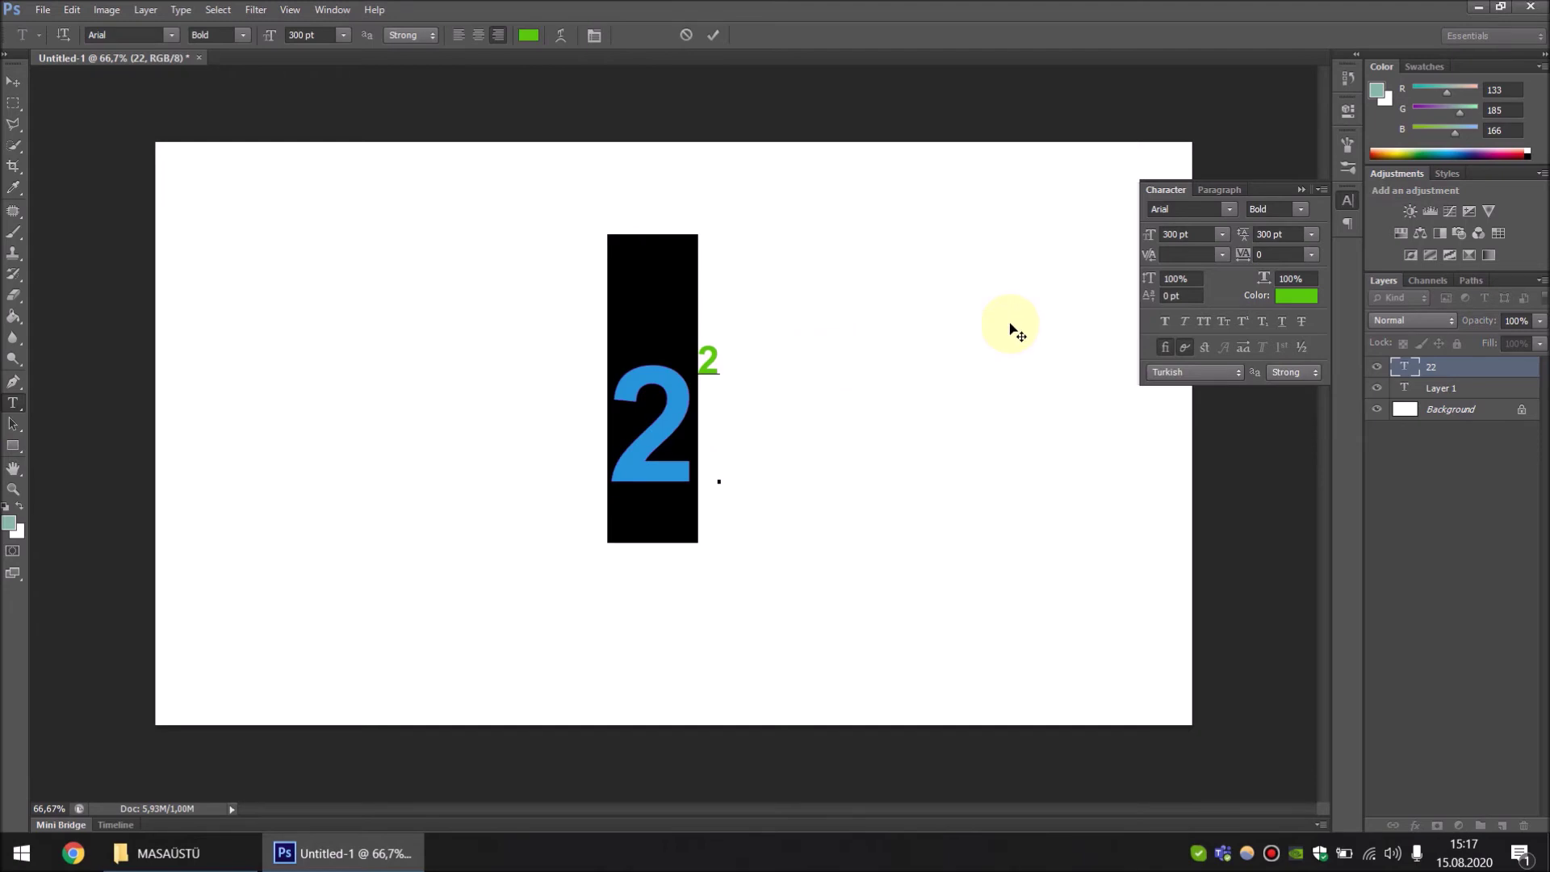
Colour the large 2 black and make it Faux Italic
{"action": "left_click", "coordinate": [1294, 300]}
{"action": "left_click", "coordinate": [592, 431]}
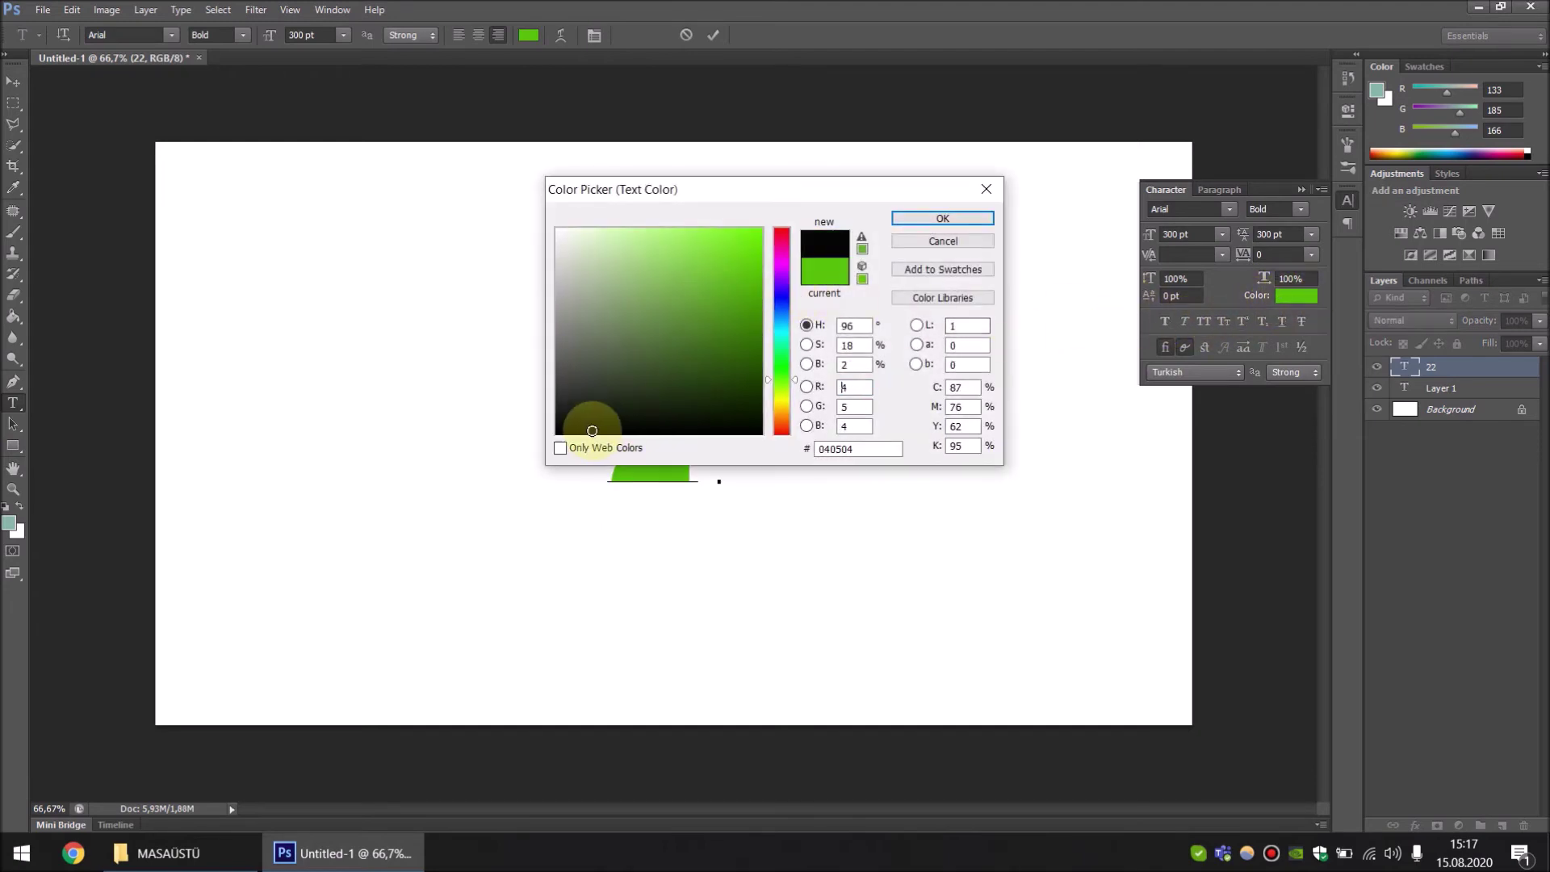
{"action": "left_click", "coordinate": [969, 219]}
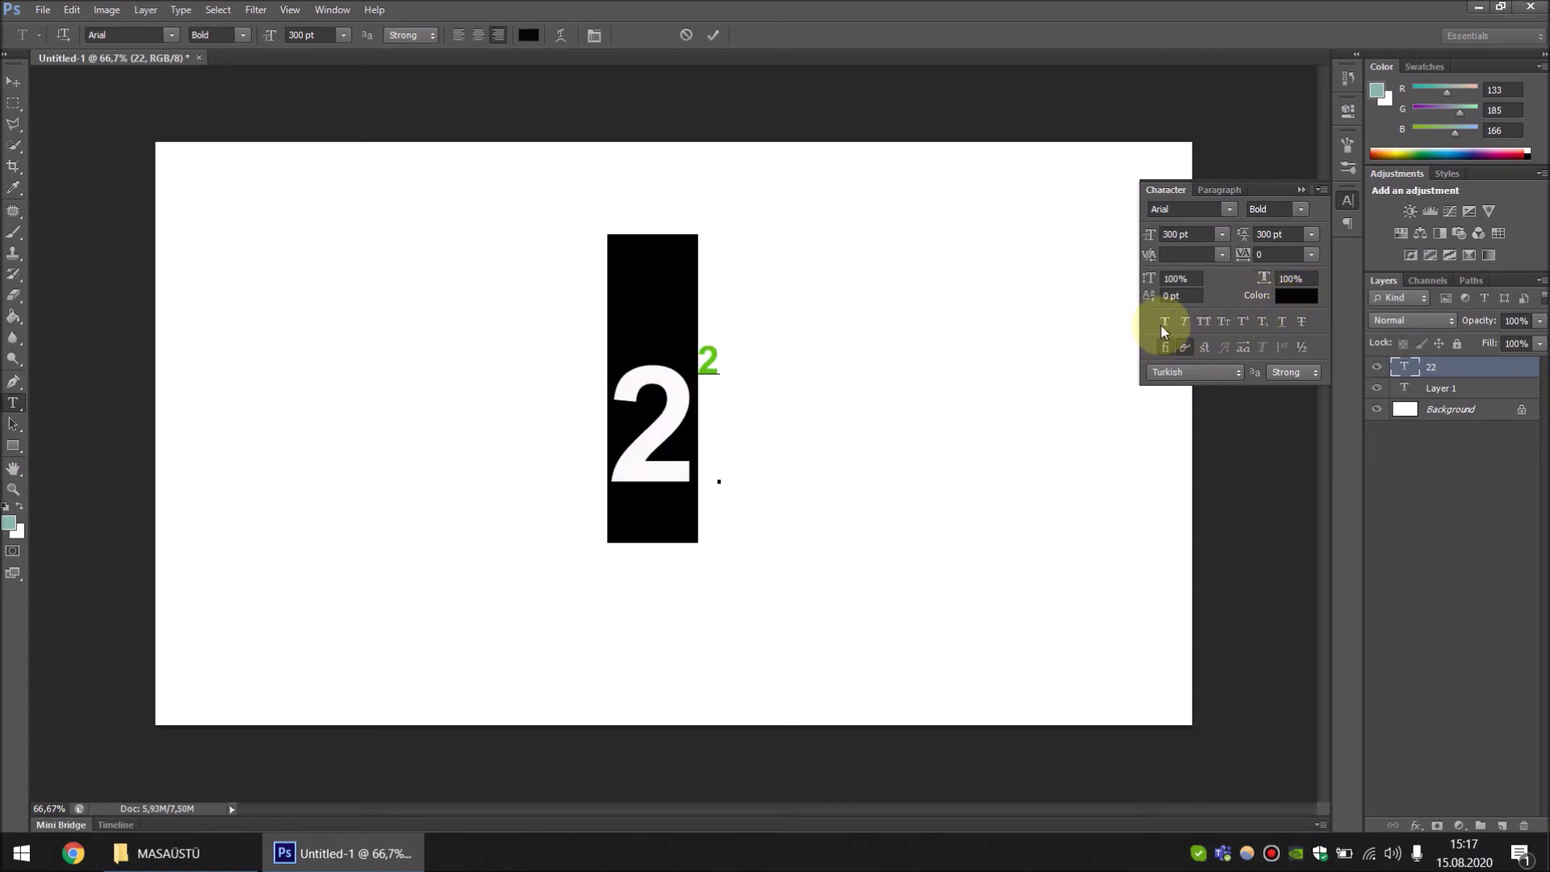
{"action": "left_click", "coordinate": [1186, 322]}
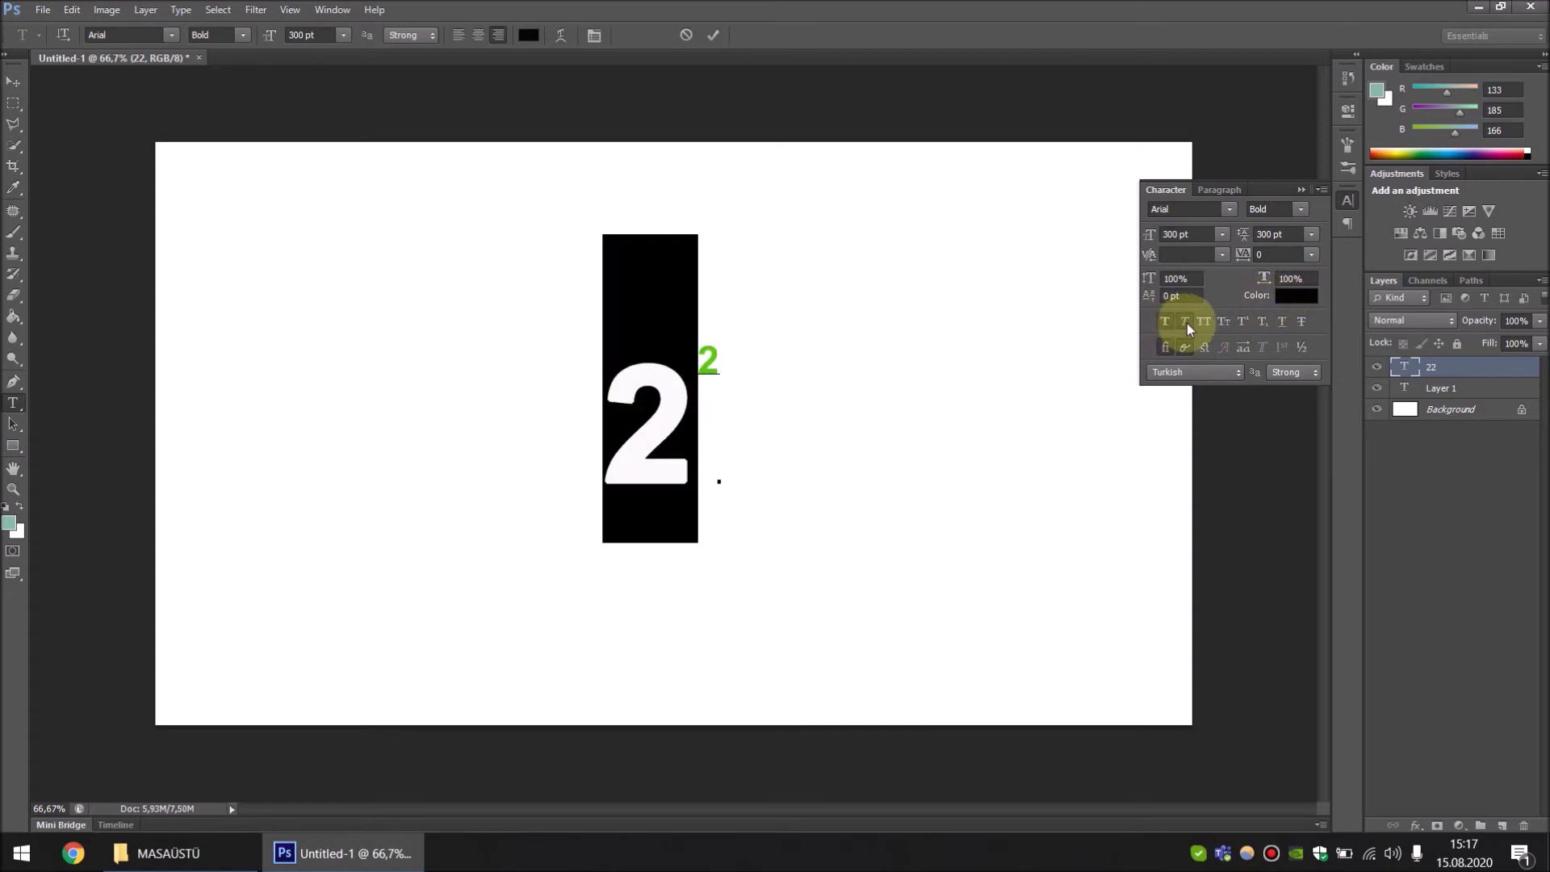
{"action": "left_click", "coordinate": [1187, 323]}
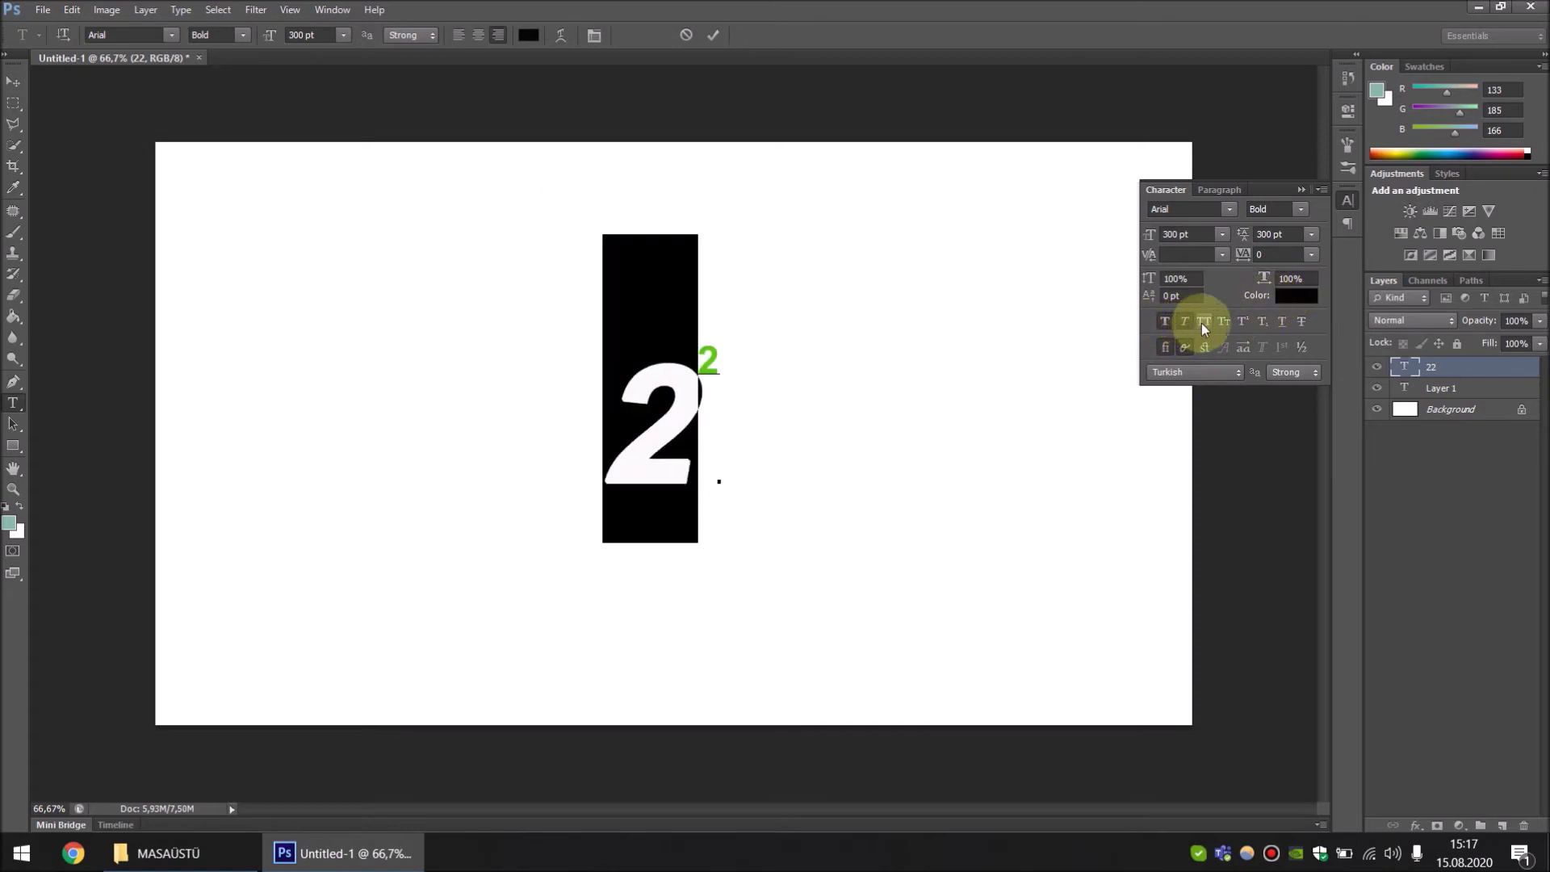
Try superscript, subscript and strikethrough on the 2, then remove them all
{"action": "left_click", "coordinate": [1244, 324]}
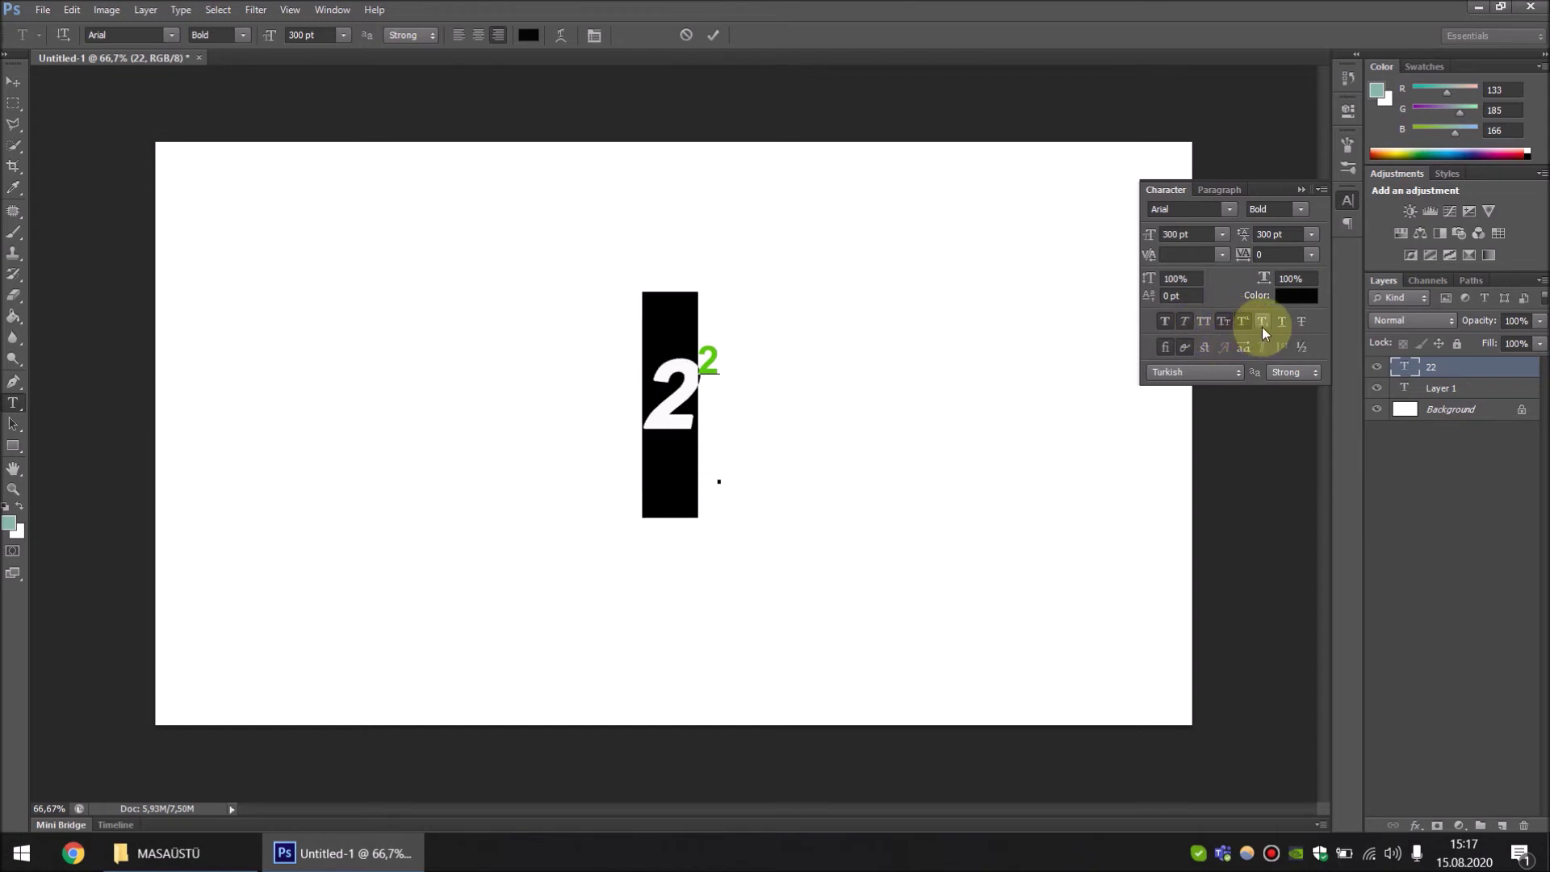
{"action": "left_click", "coordinate": [1264, 324]}
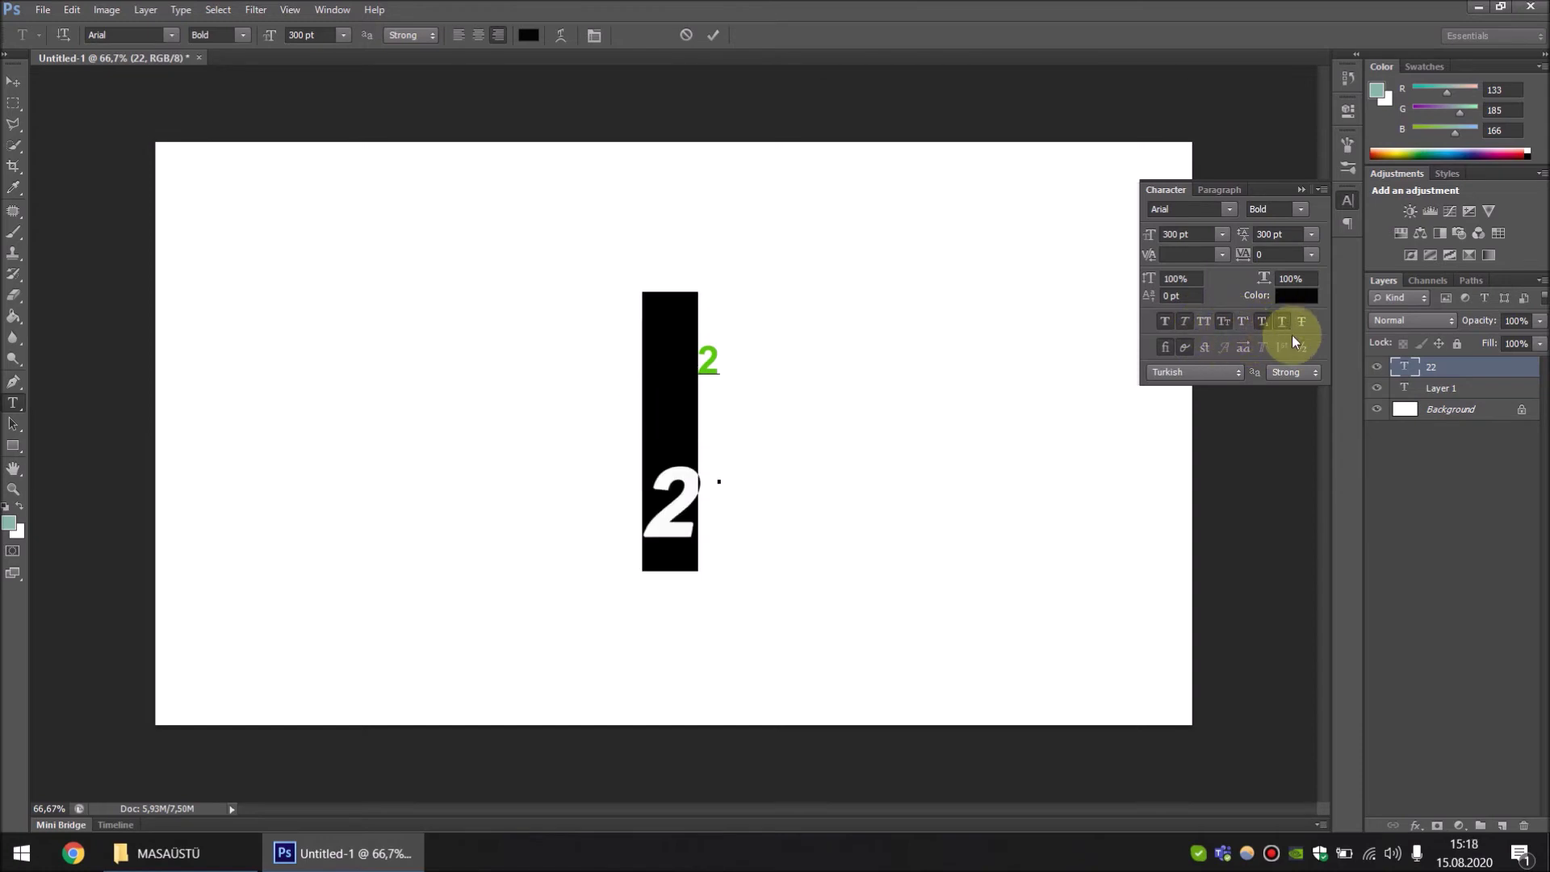
{"action": "left_click", "coordinate": [1302, 324]}
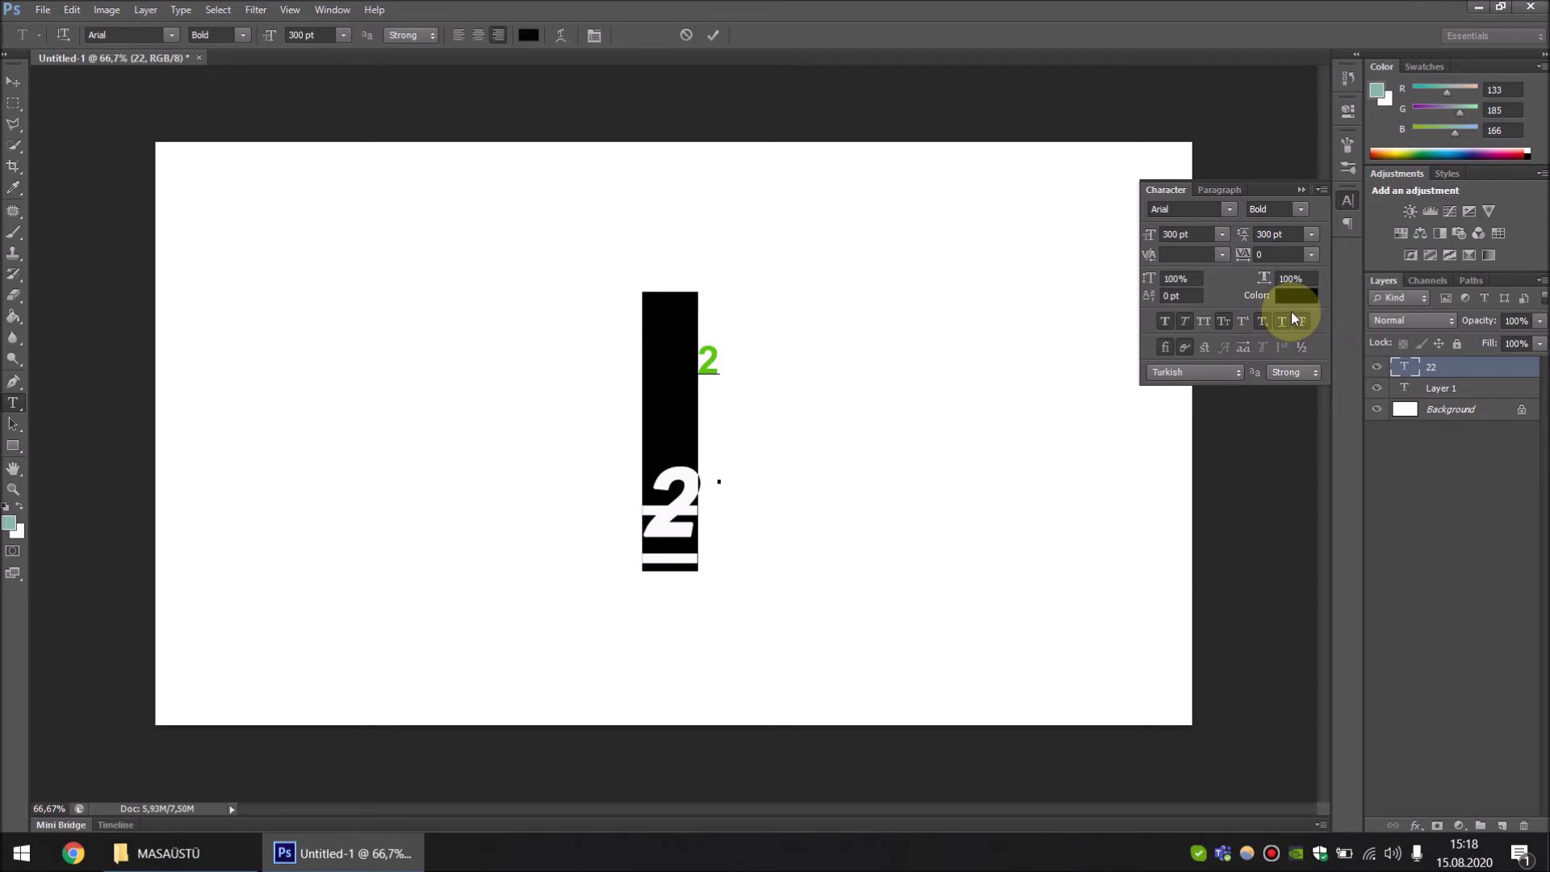
{"action": "left_click", "coordinate": [1265, 322]}
{"action": "left_click", "coordinate": [1245, 322]}
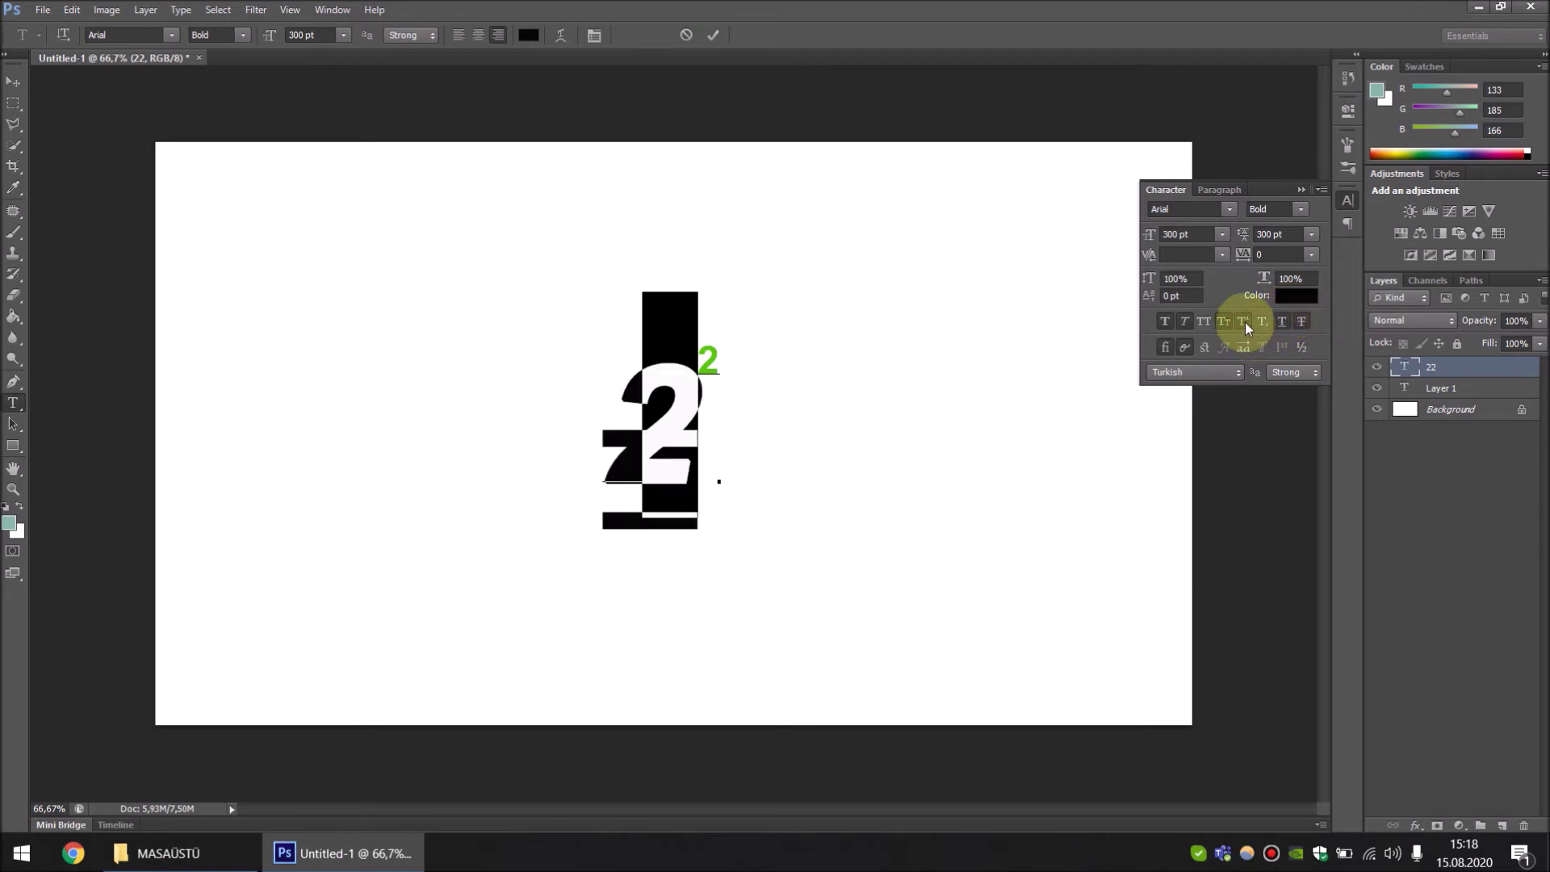
{"action": "left_click", "coordinate": [1245, 324]}
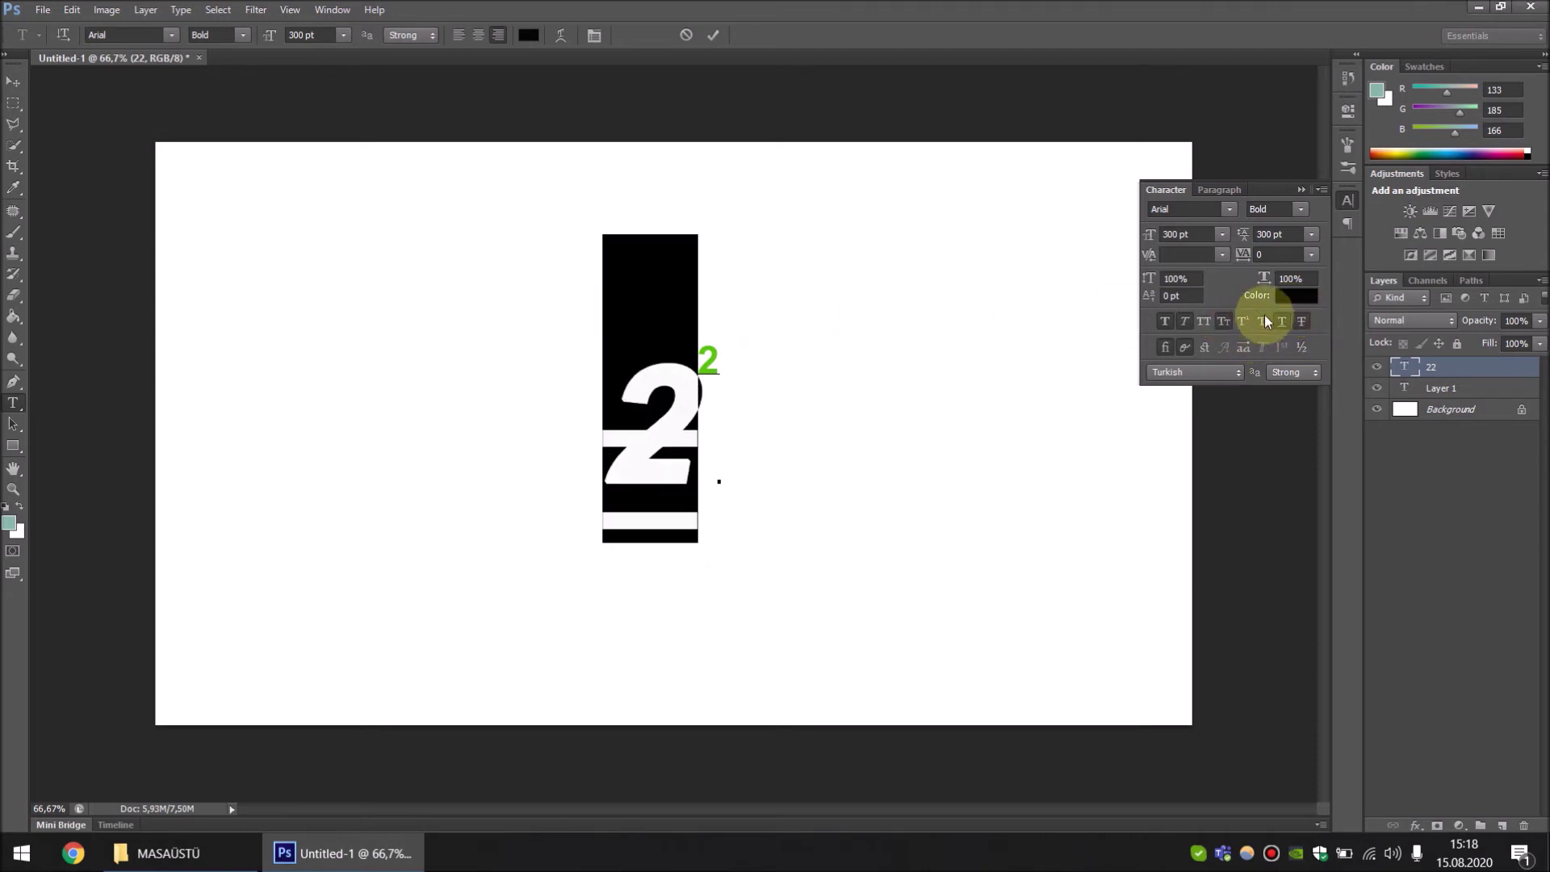
{"action": "left_click", "coordinate": [1298, 323]}
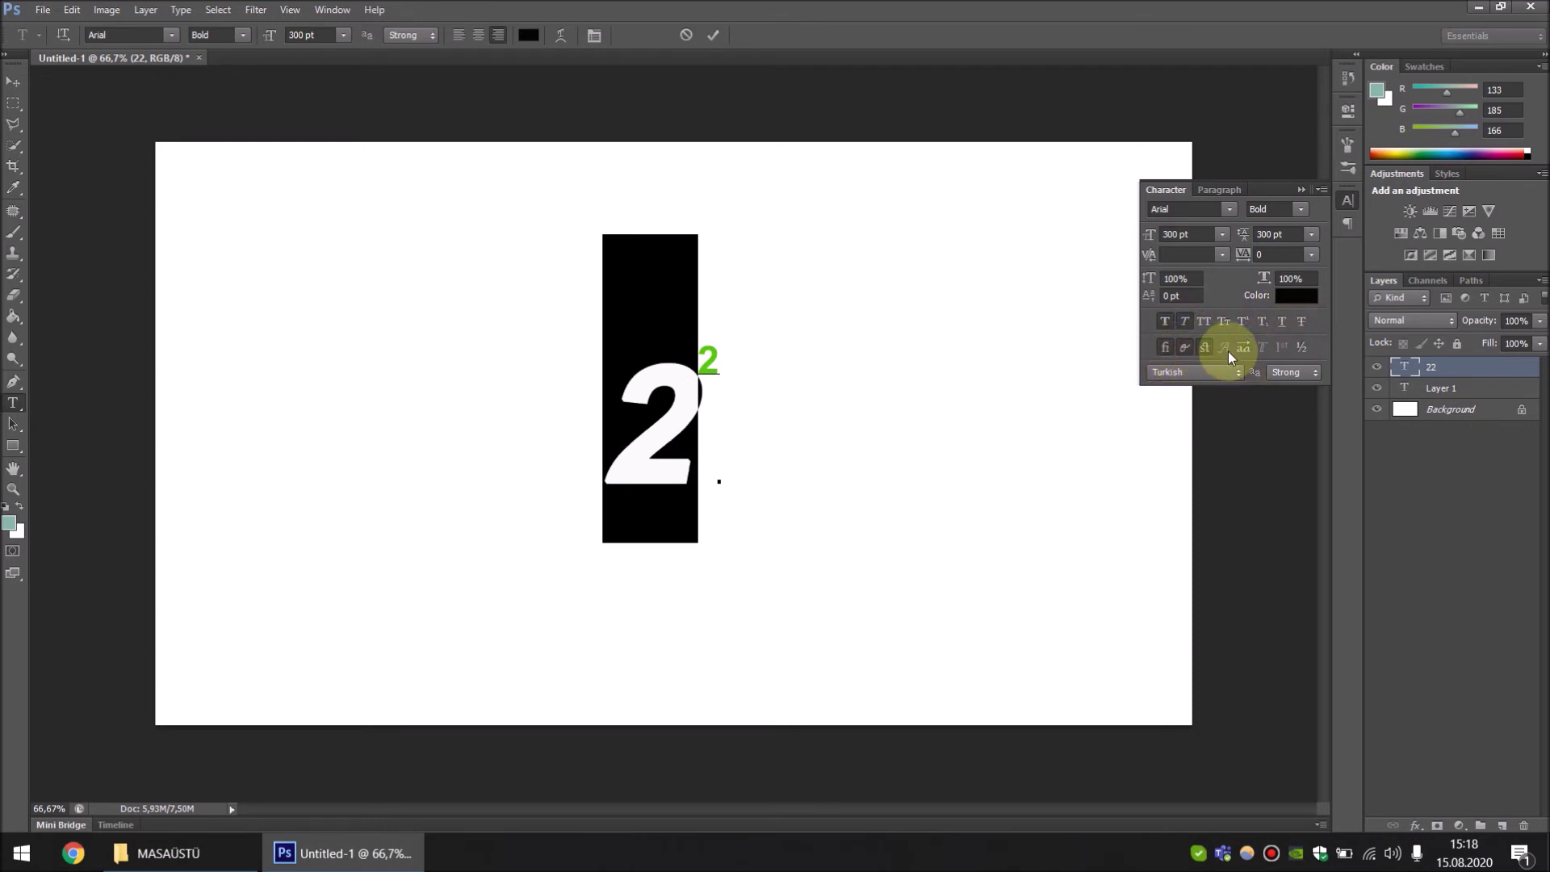
Try swash, keep Turkish language and Strong anti-aliasing, then show the Paragraph settings
{"action": "left_click", "coordinate": [1184, 347]}
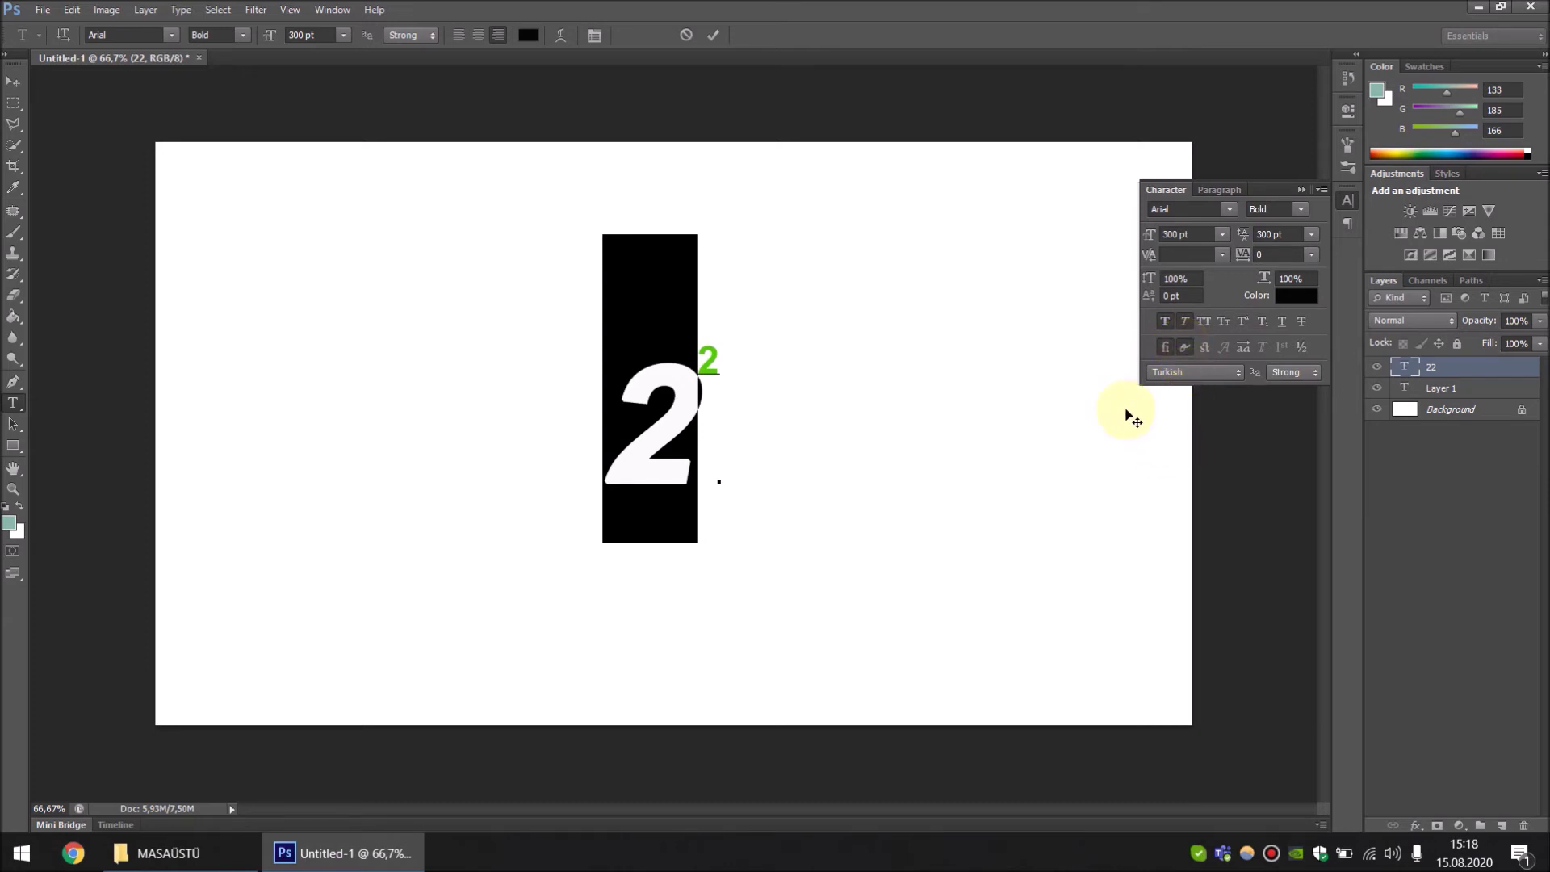
{"action": "left_click", "coordinate": [1232, 372]}
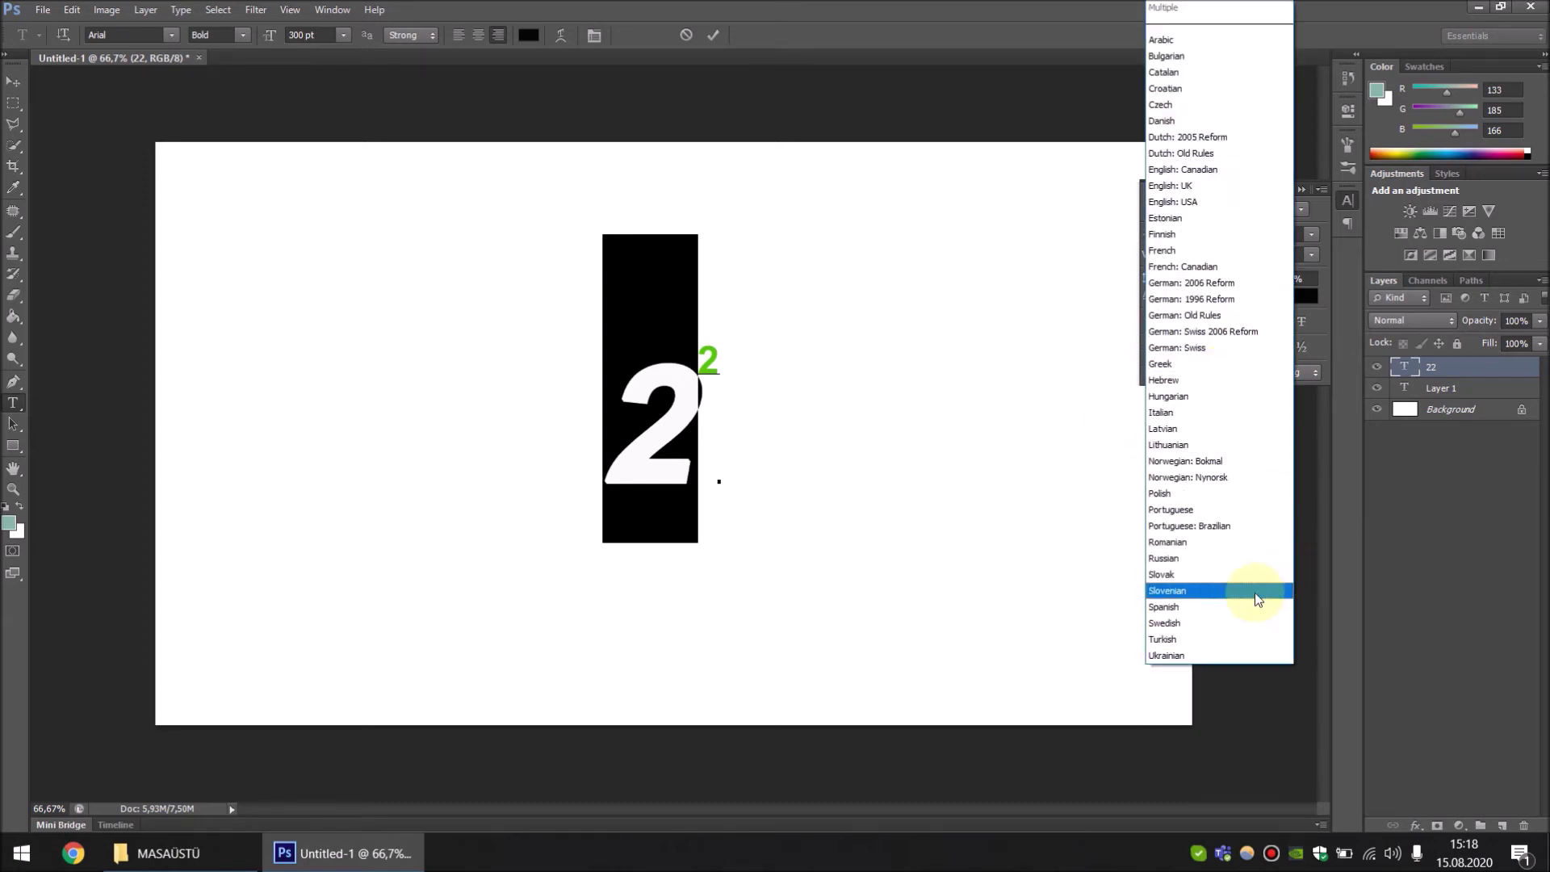
{"action": "left_click", "coordinate": [1199, 640]}
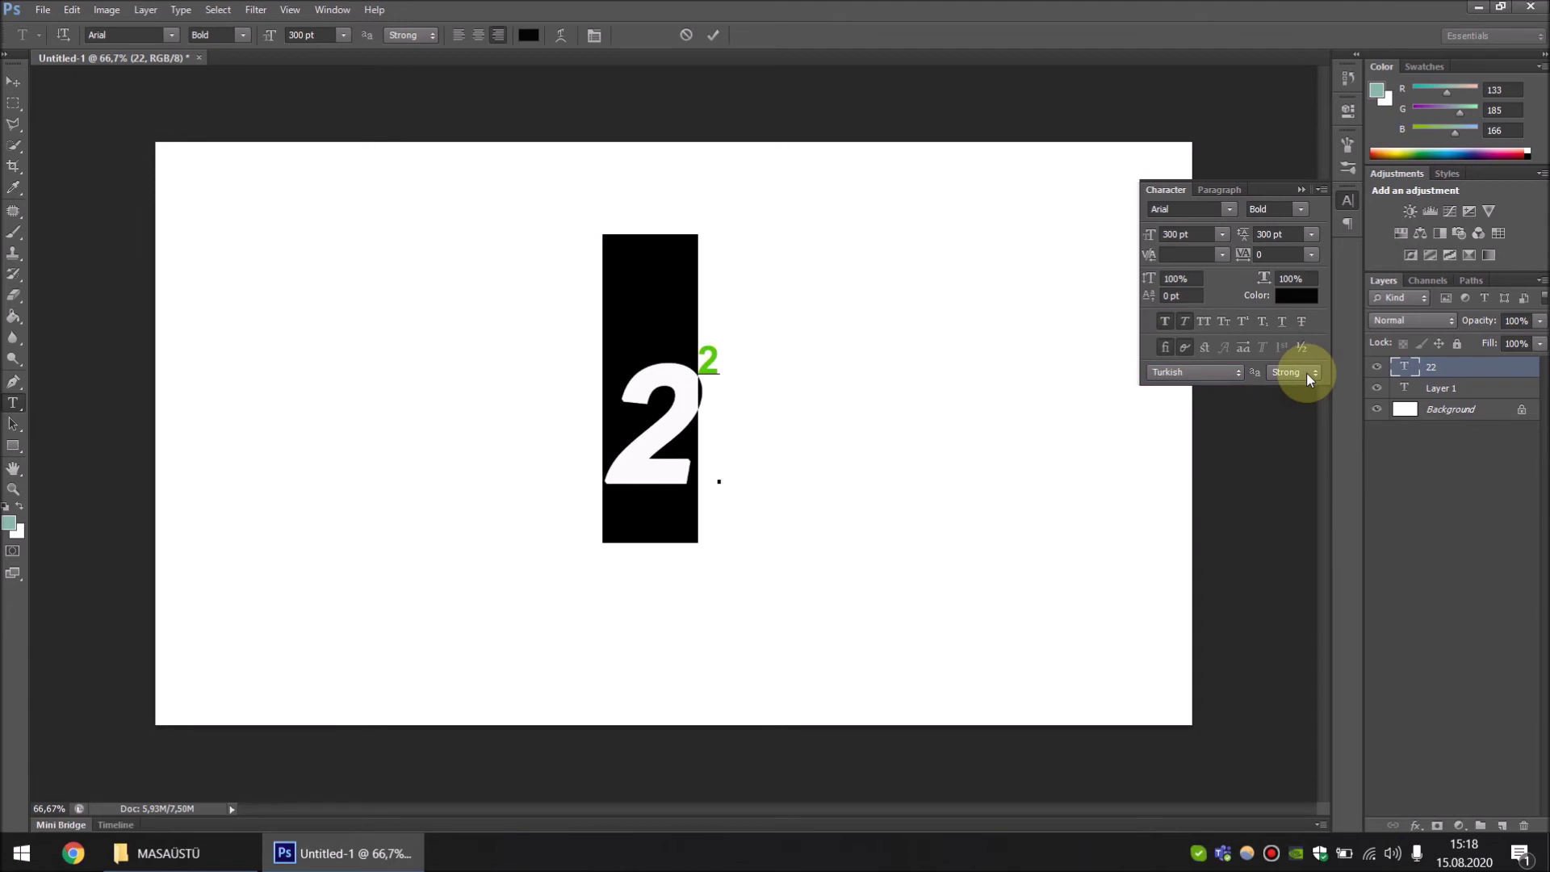
{"action": "left_click", "coordinate": [1308, 374]}
{"action": "left_click", "coordinate": [1284, 440]}
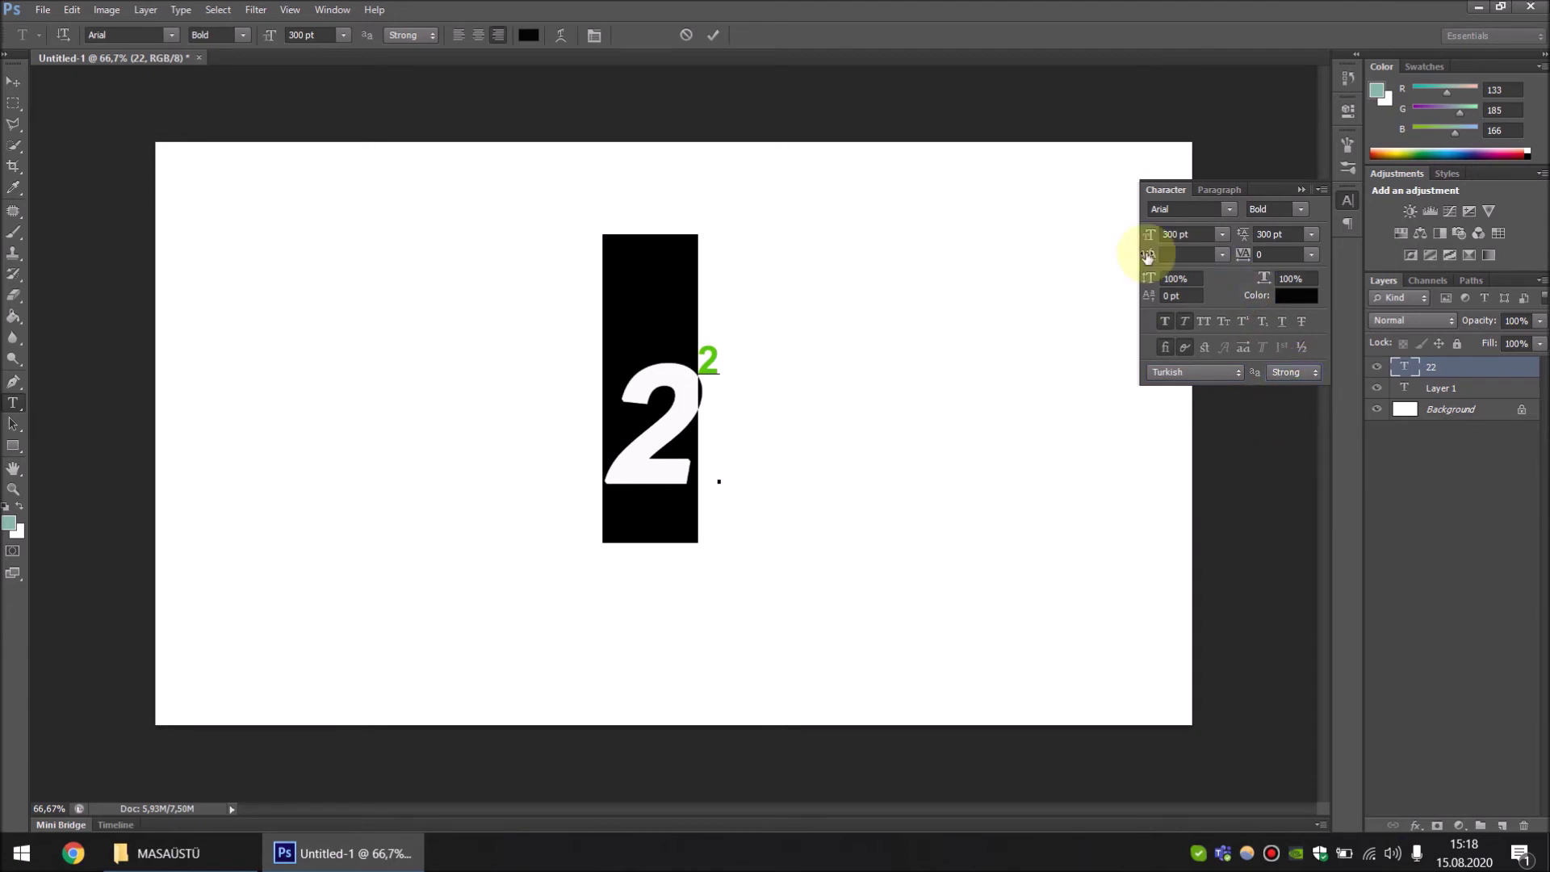
{"action": "left_click", "coordinate": [1227, 193]}
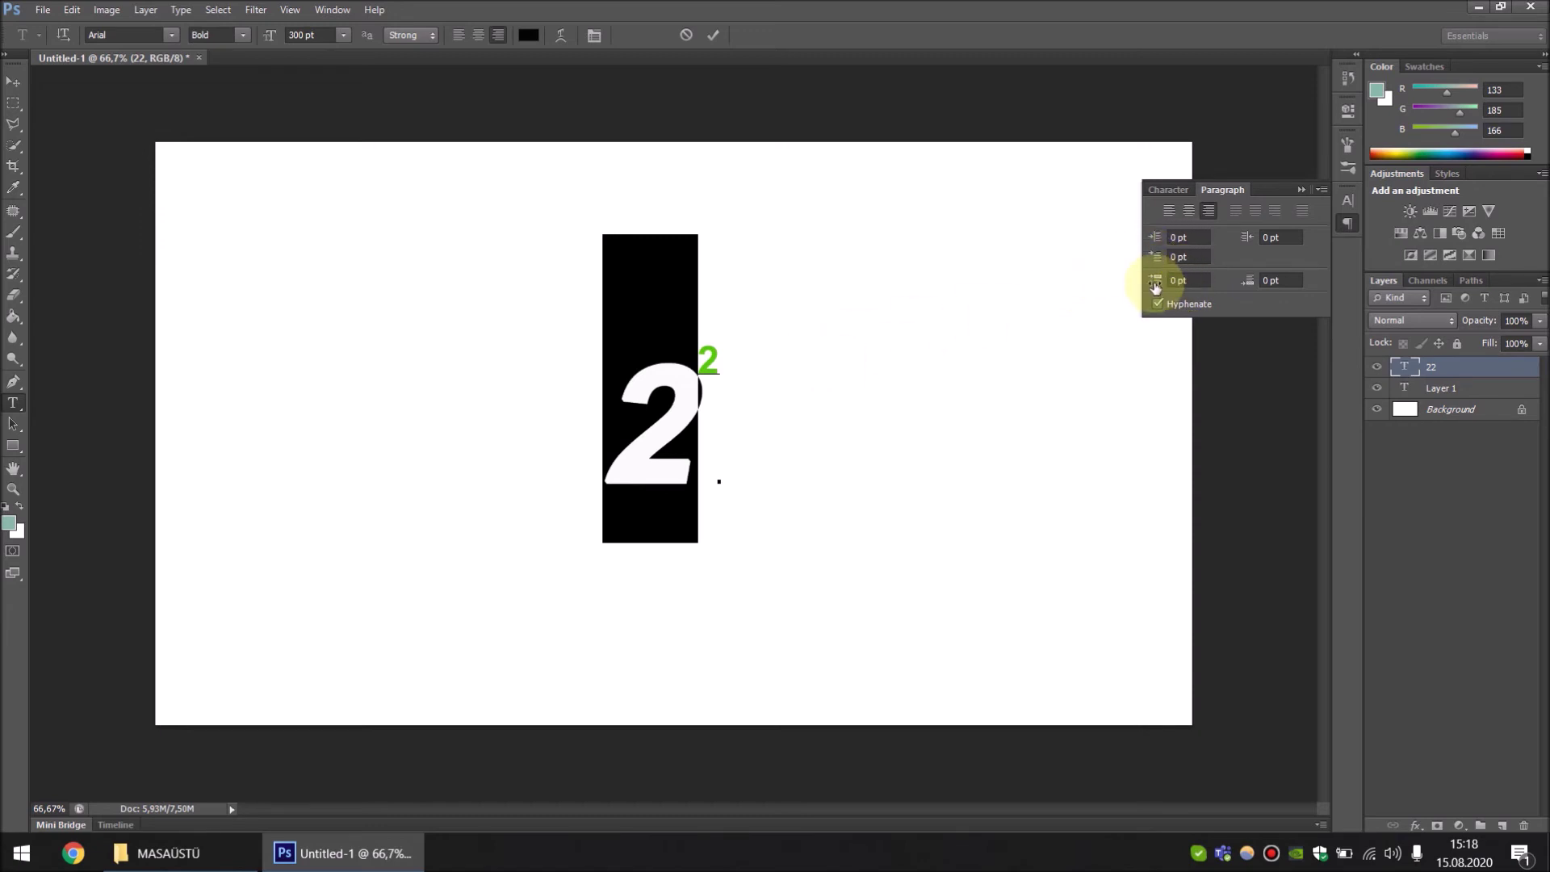
Try another alignment, centre-align the 22 text, then select both its characters
{"action": "left_click", "coordinate": [1187, 208]}
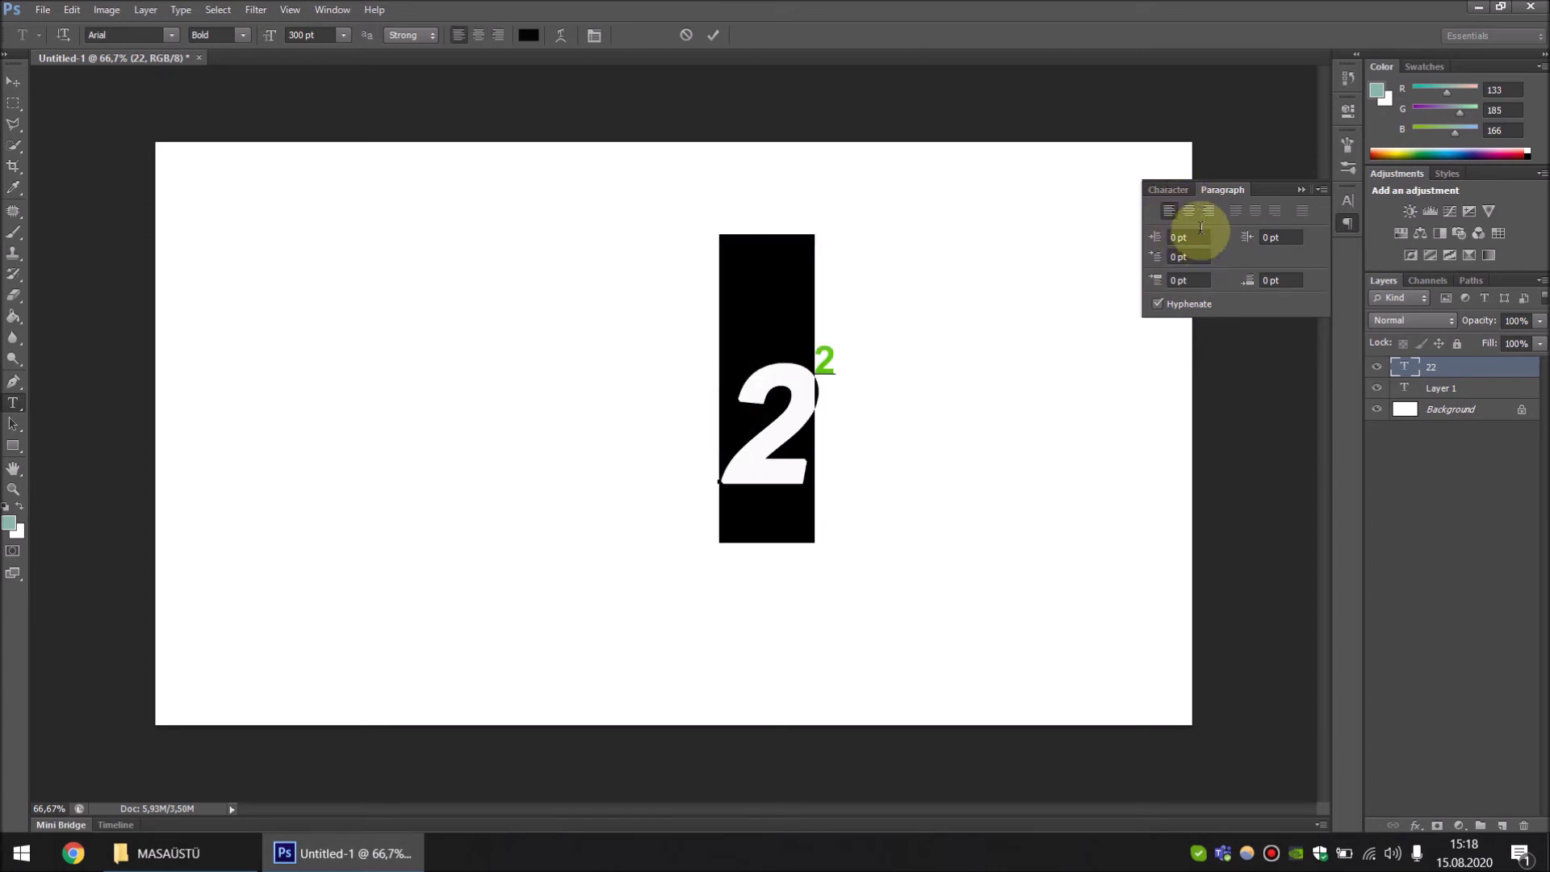
{"action": "left_click", "coordinate": [1193, 216]}
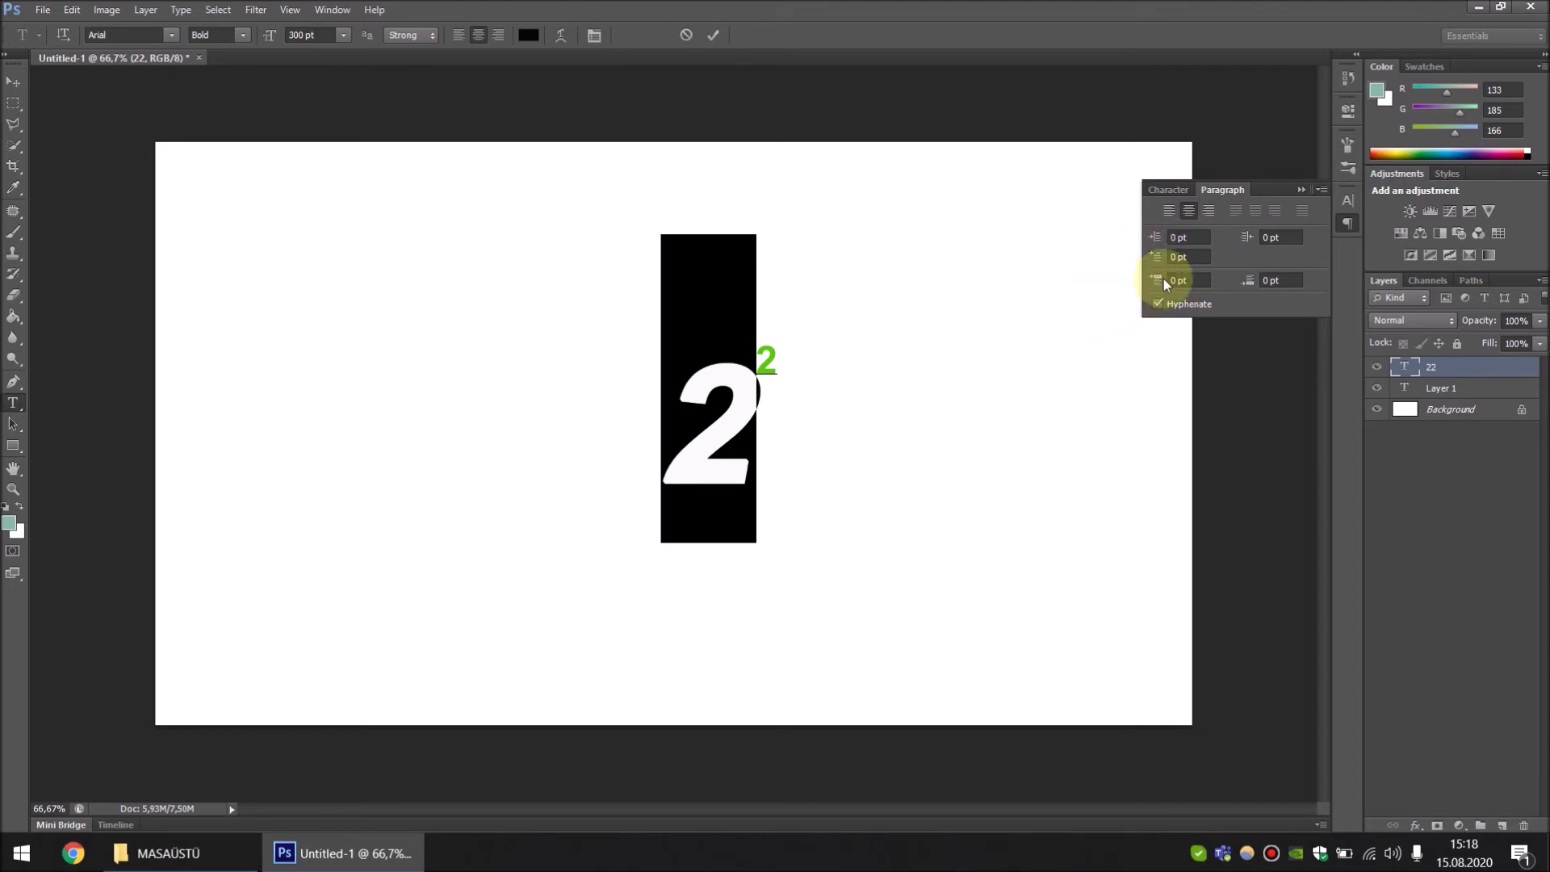
{"action": "left_click_drag", "start_coordinate": [773, 425], "coordinate": [653, 398]}
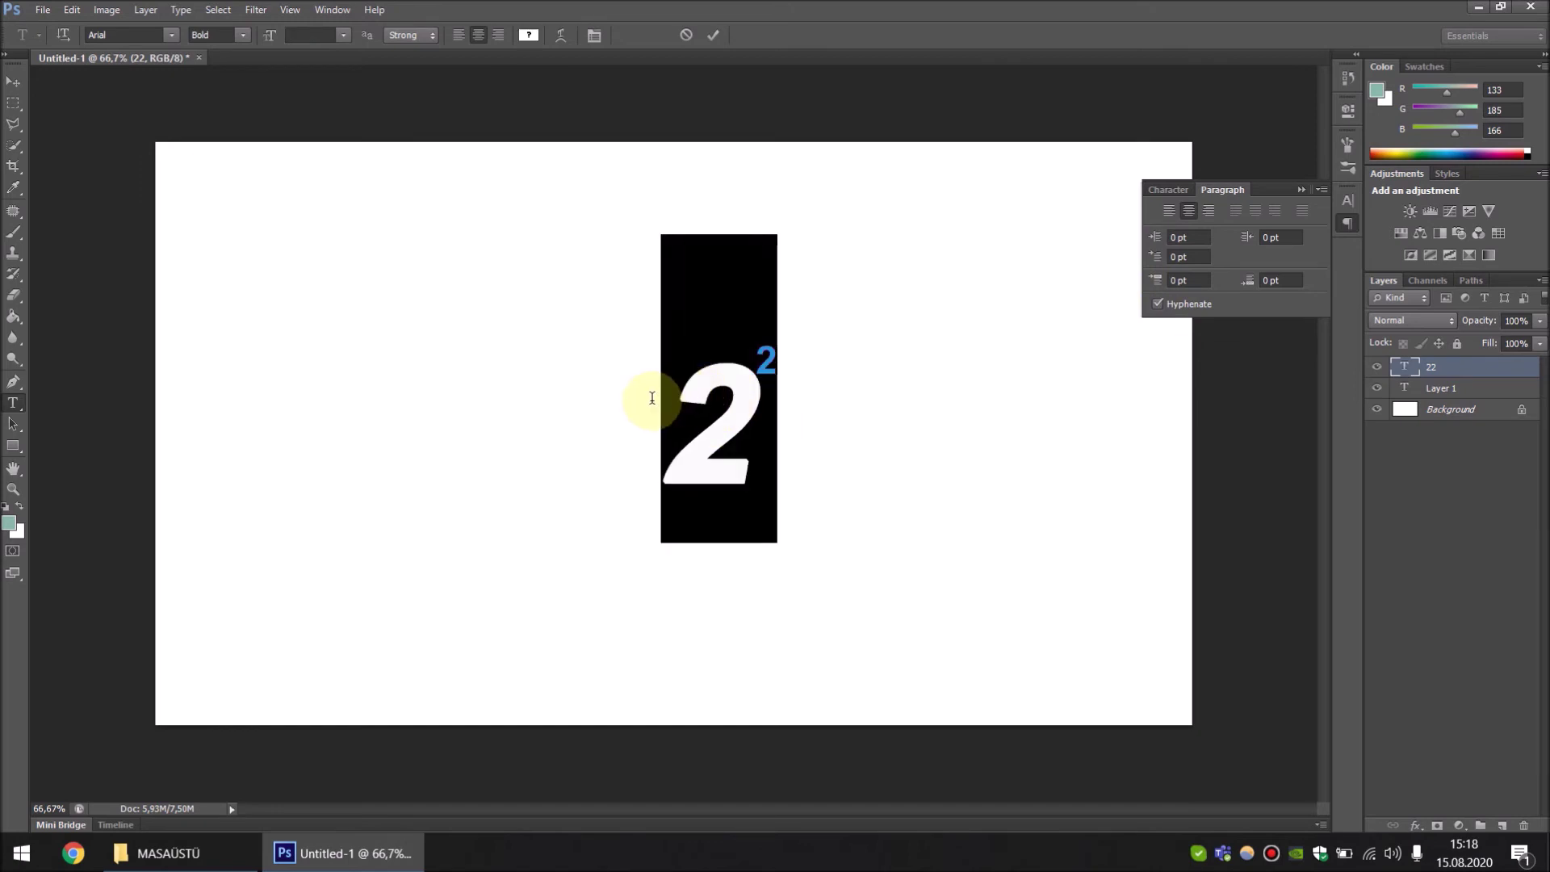
Type 'emrah' on two lines, commit it, and move the text up and left
{"action": "type", "text": "emrah"}
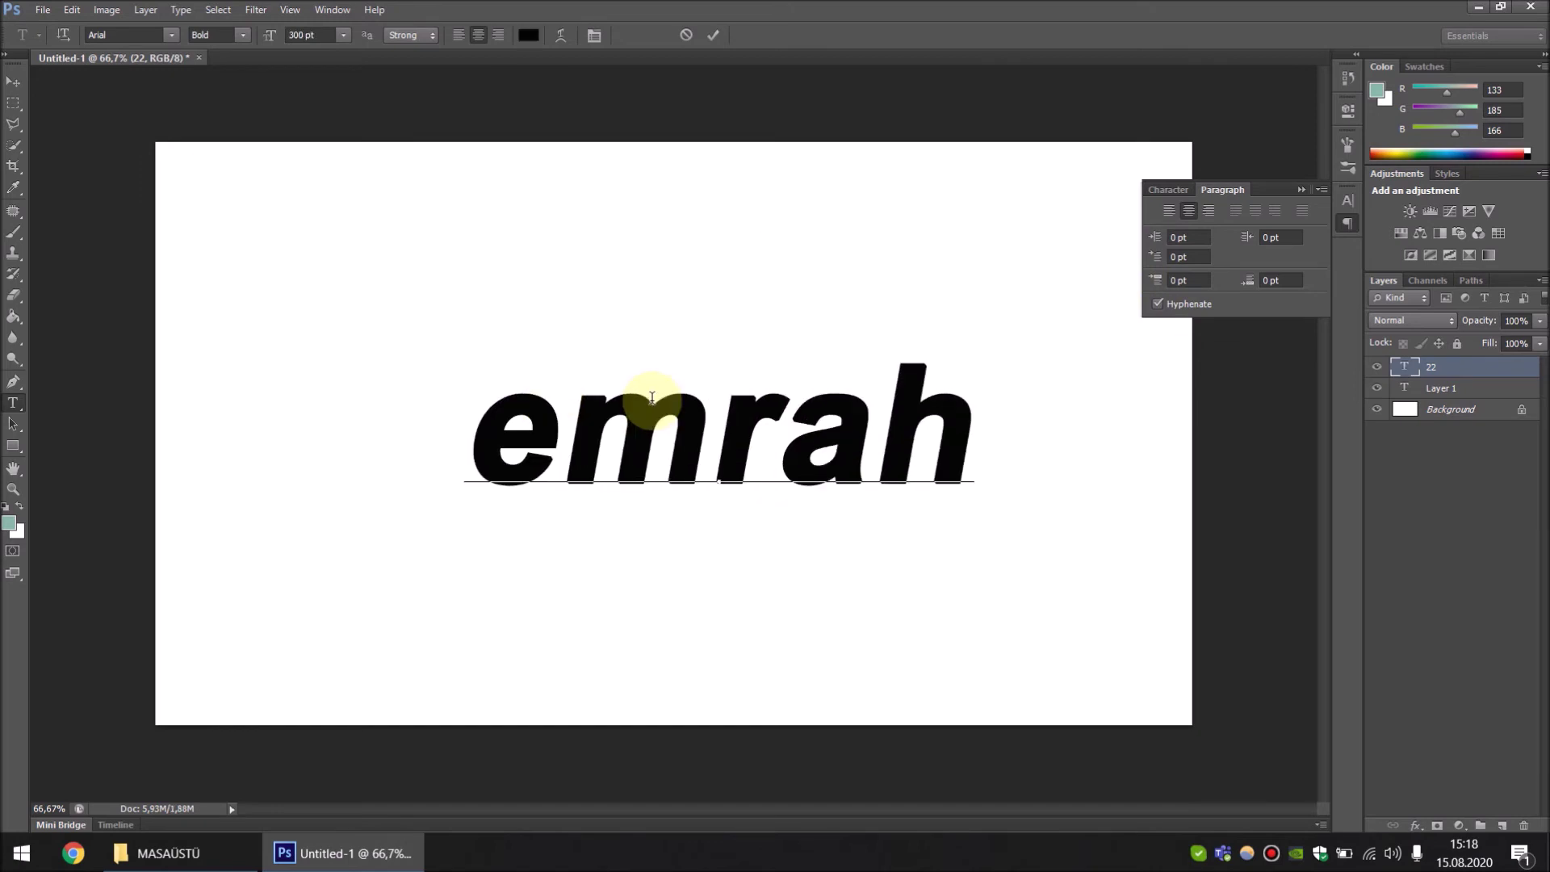
{"action": "key", "text": "Return"}
{"action": "type", "text": "emrah"}
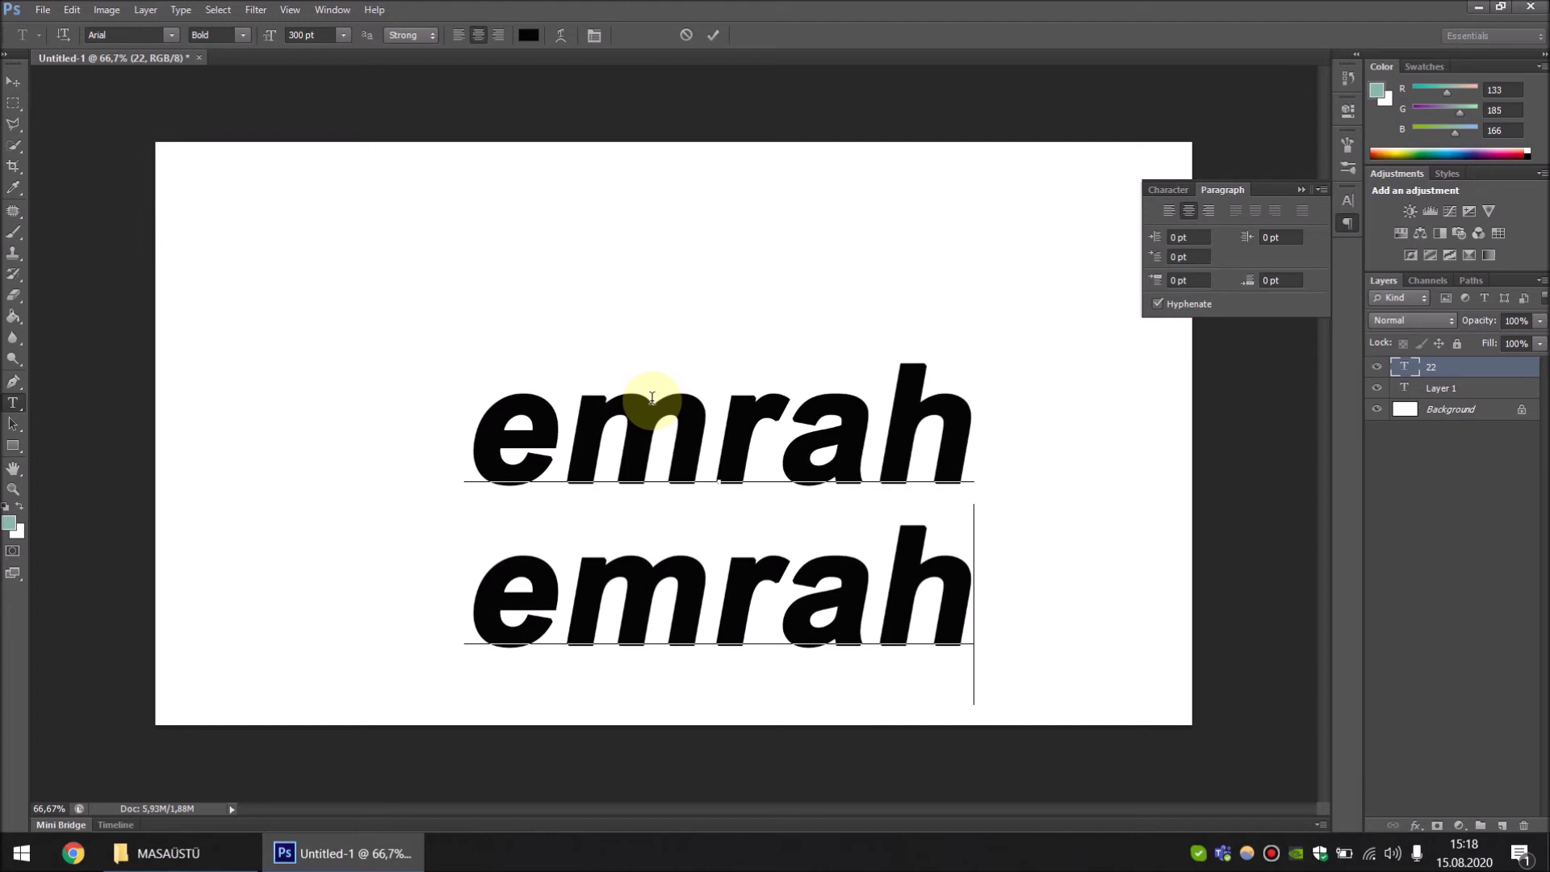
{"action": "left_click", "coordinate": [713, 35]}
{"action": "left_click", "coordinate": [13, 80]}
{"action": "mouse_move", "coordinate": [700, 410]}
{"action": "left_mouse_down"}
{"action": "mouse_move", "coordinate": [644, 317]}
{"action": "mouse_move", "coordinate": [634, 247]}
{"action": "left_mouse_up"}
{"action": "left_click", "coordinate": [13, 403]}
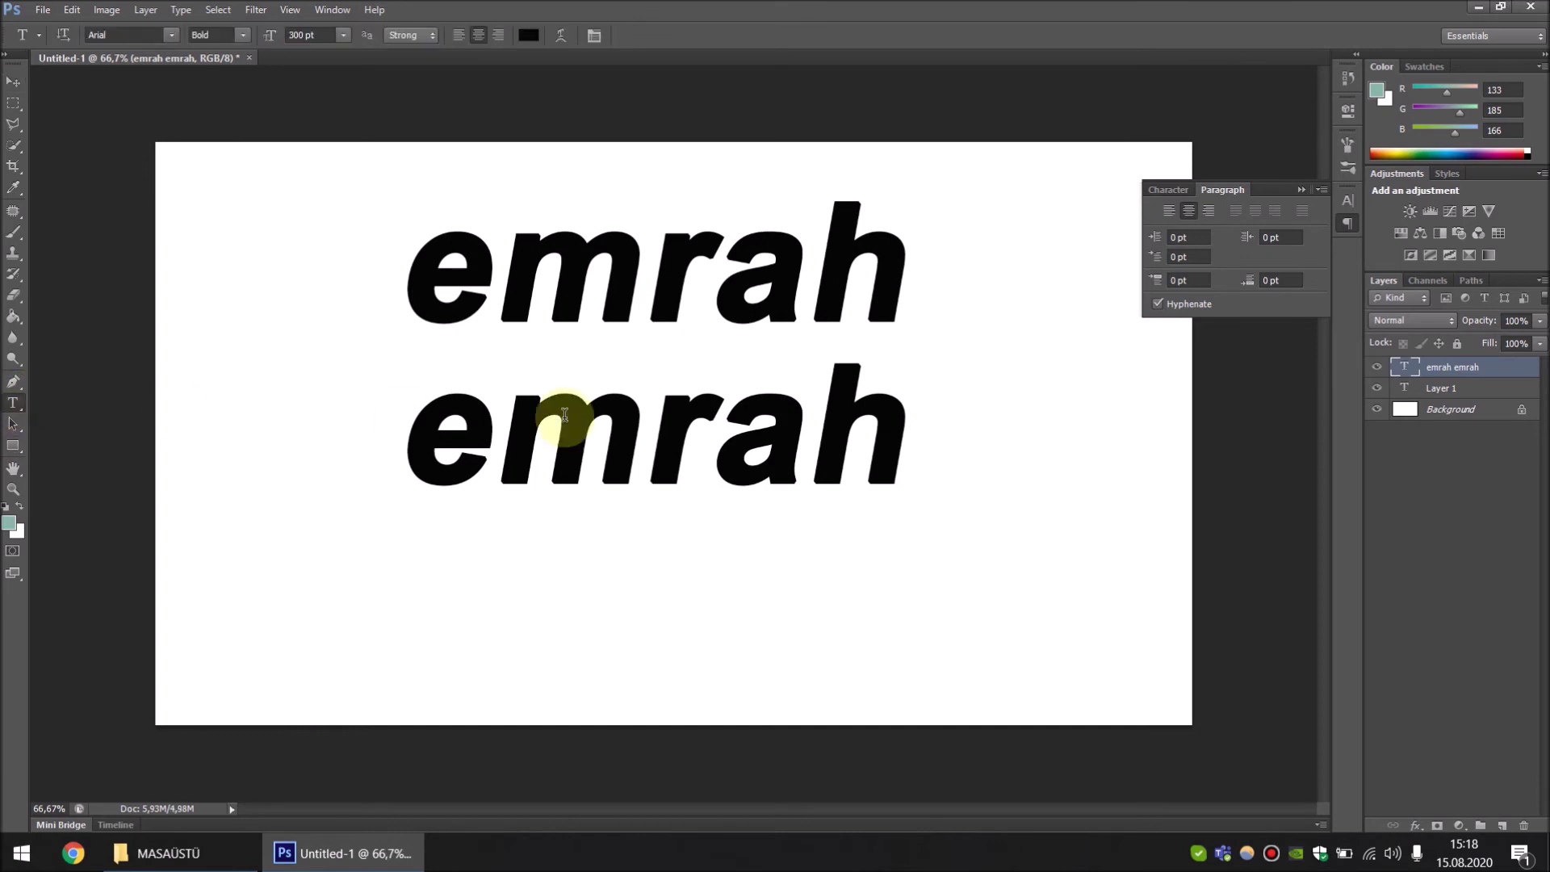
Give both lines a 50 pt first-line indent, then the first line 250 pt
{"action": "left_click_drag", "start_coordinate": [905, 440], "coordinate": [350, 277]}
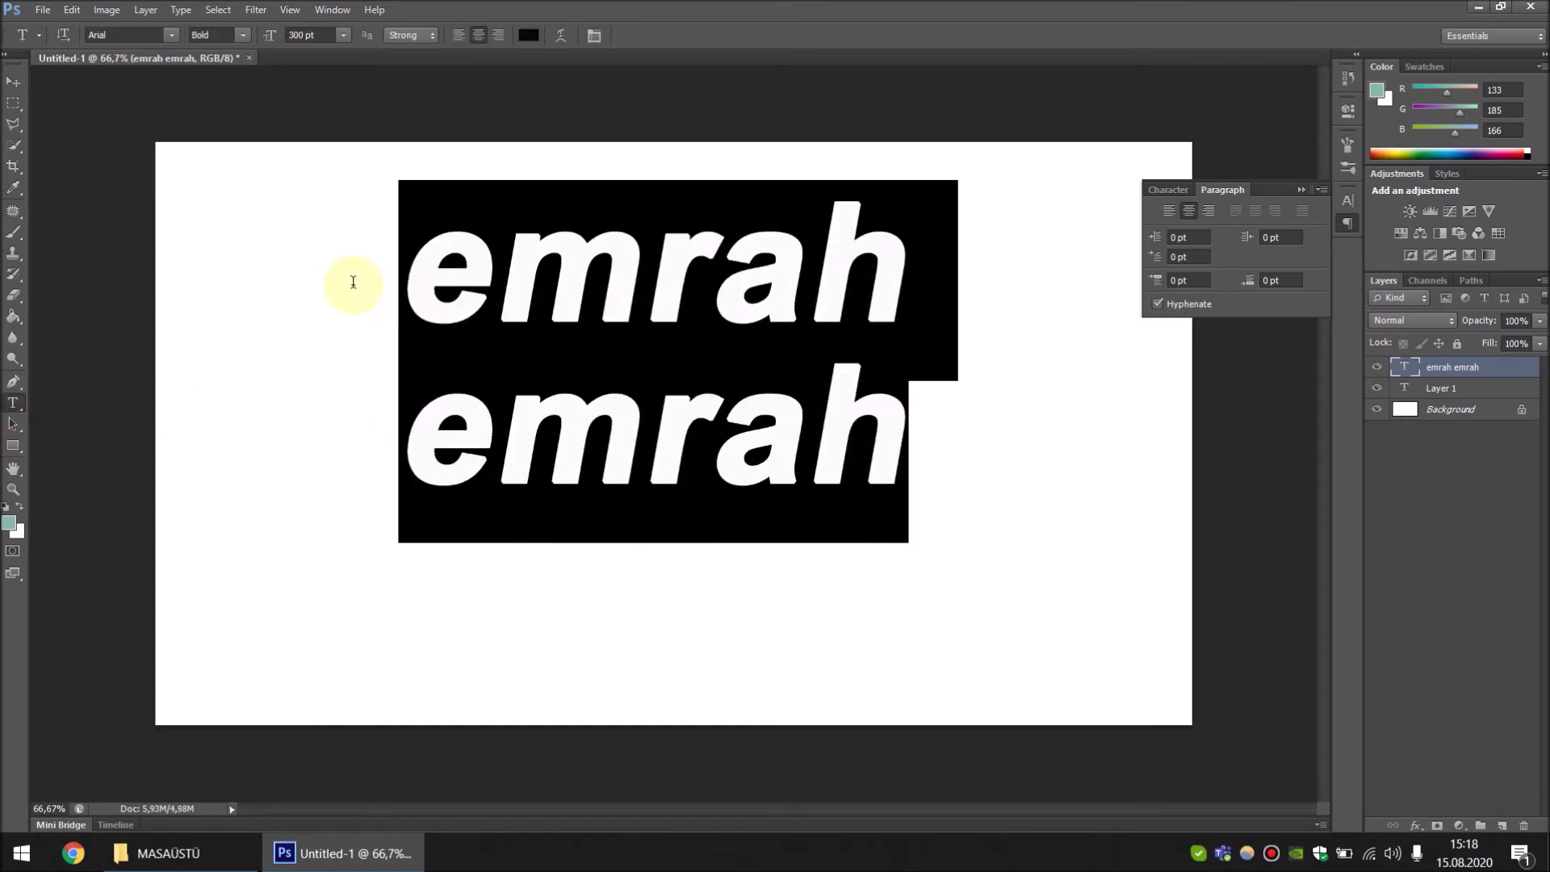
{"action": "left_click", "coordinate": [1192, 256]}
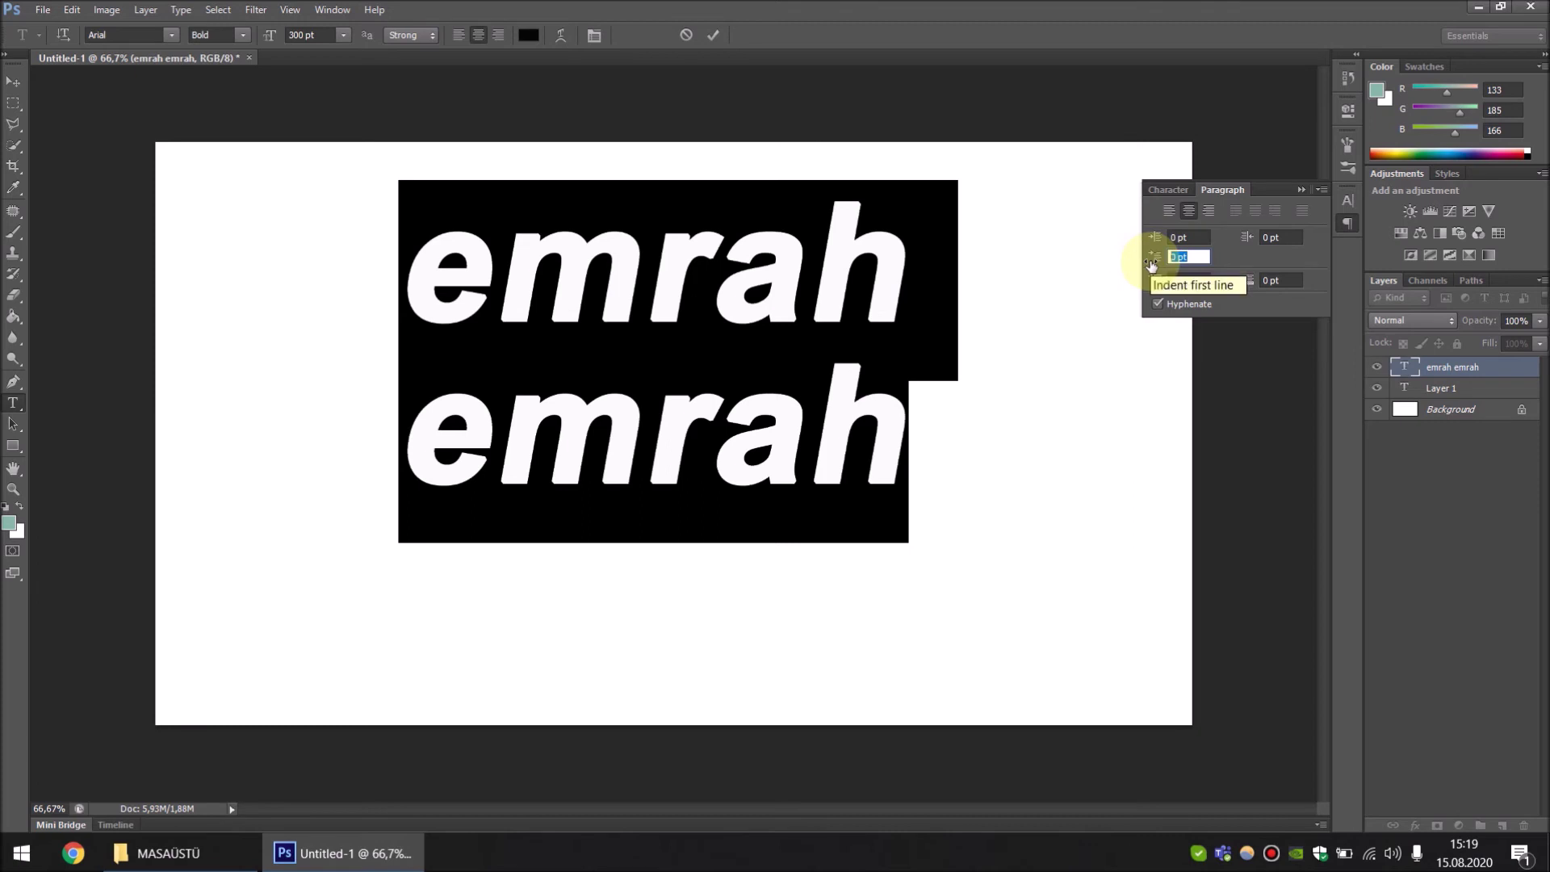
{"action": "type", "text": "50"}
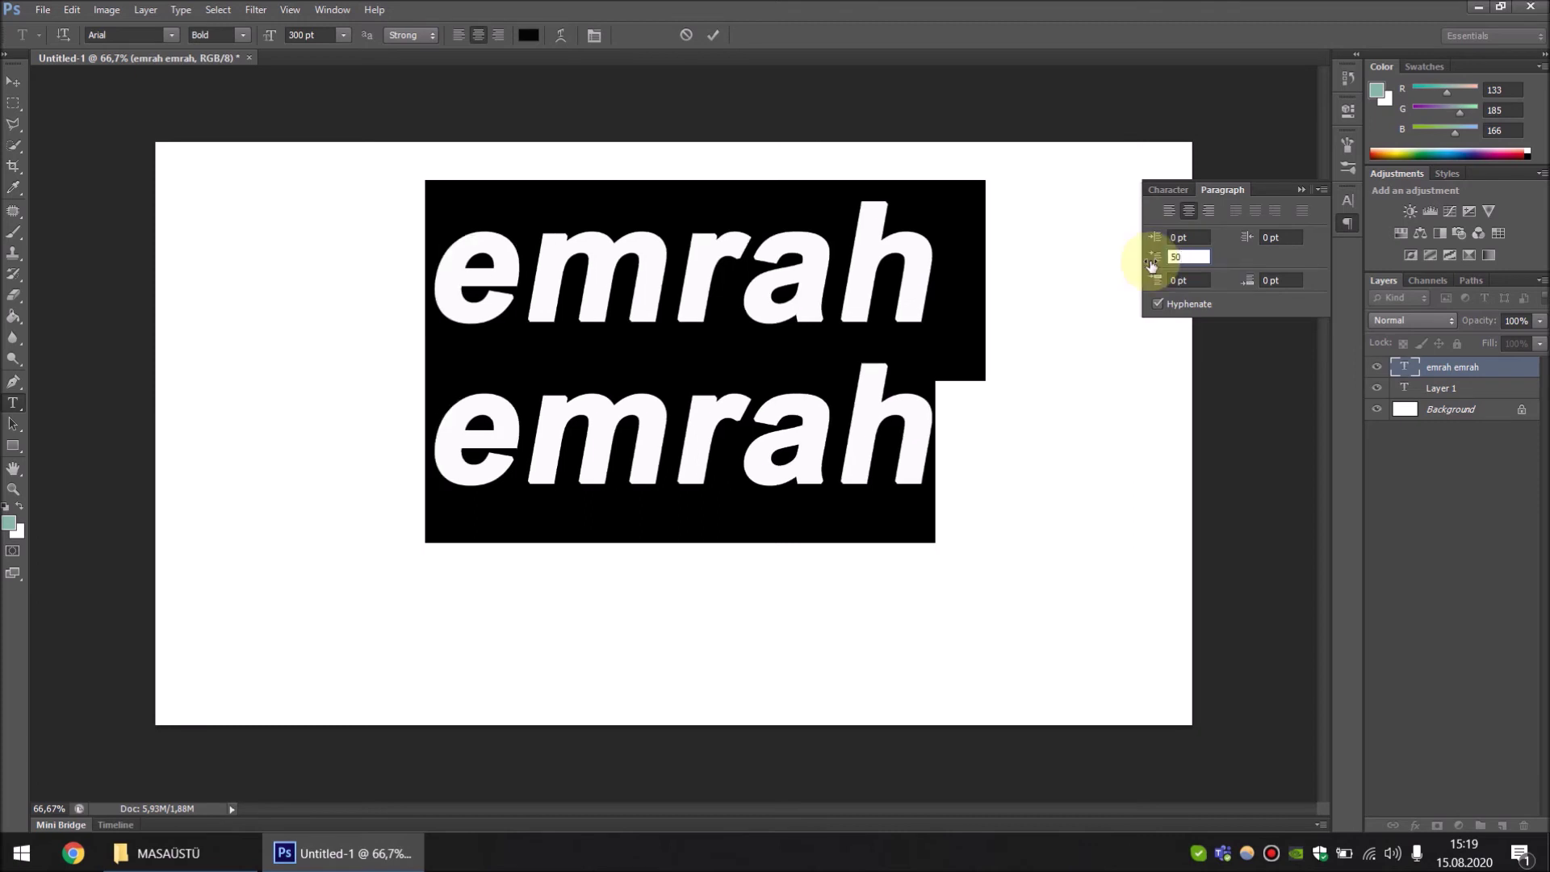
{"action": "left_click", "coordinate": [554, 409]}
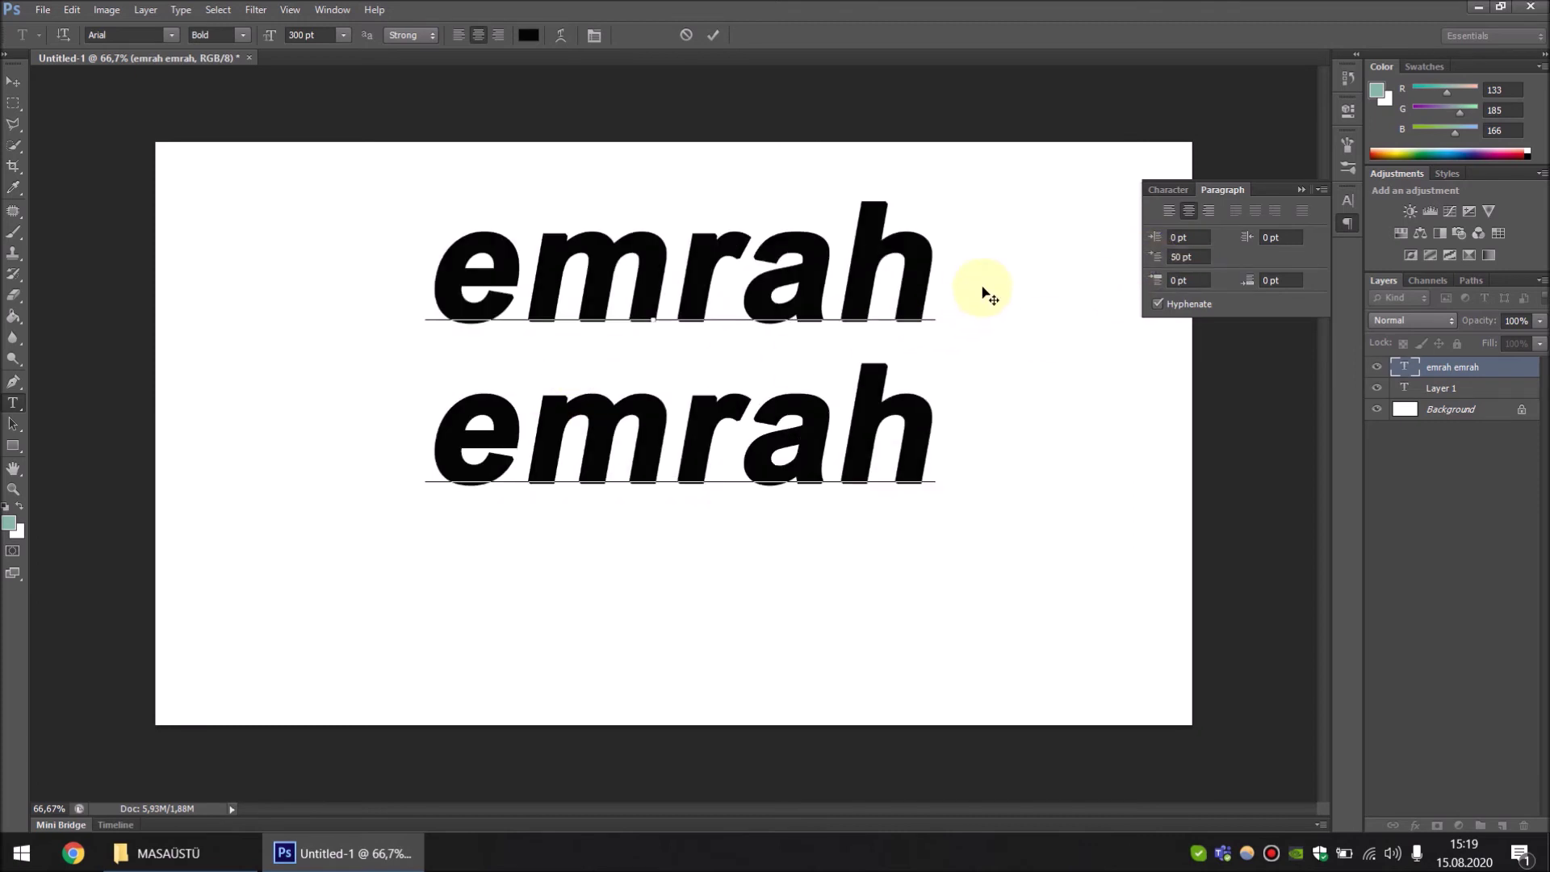
{"action": "left_click_drag", "start_coordinate": [928, 259], "coordinate": [312, 263]}
{"action": "left_click", "coordinate": [1205, 256]}
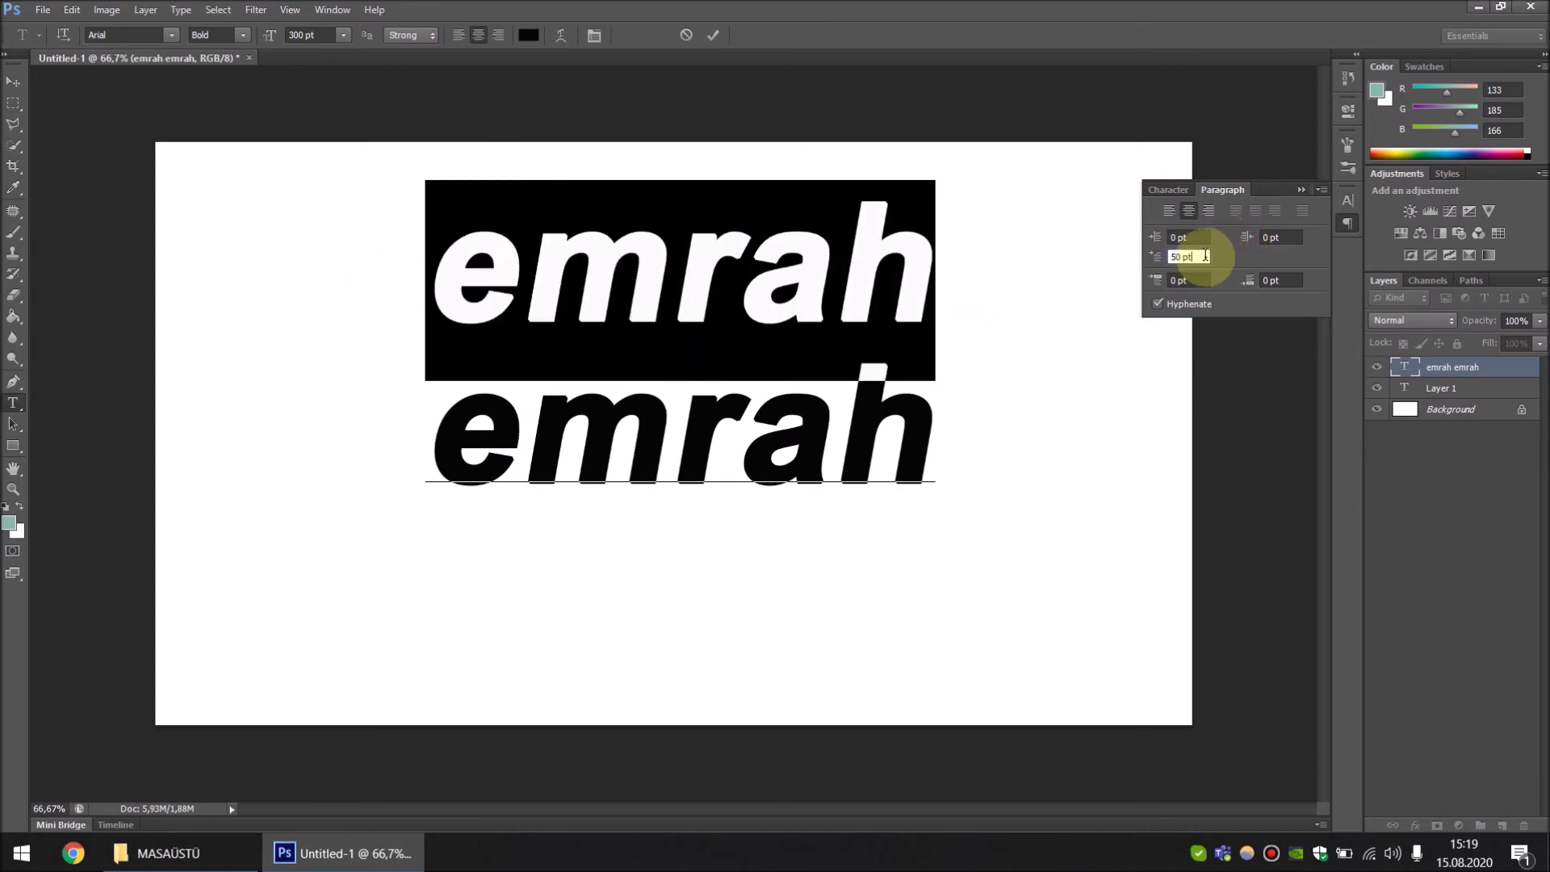
{"action": "type", "text": "250"}
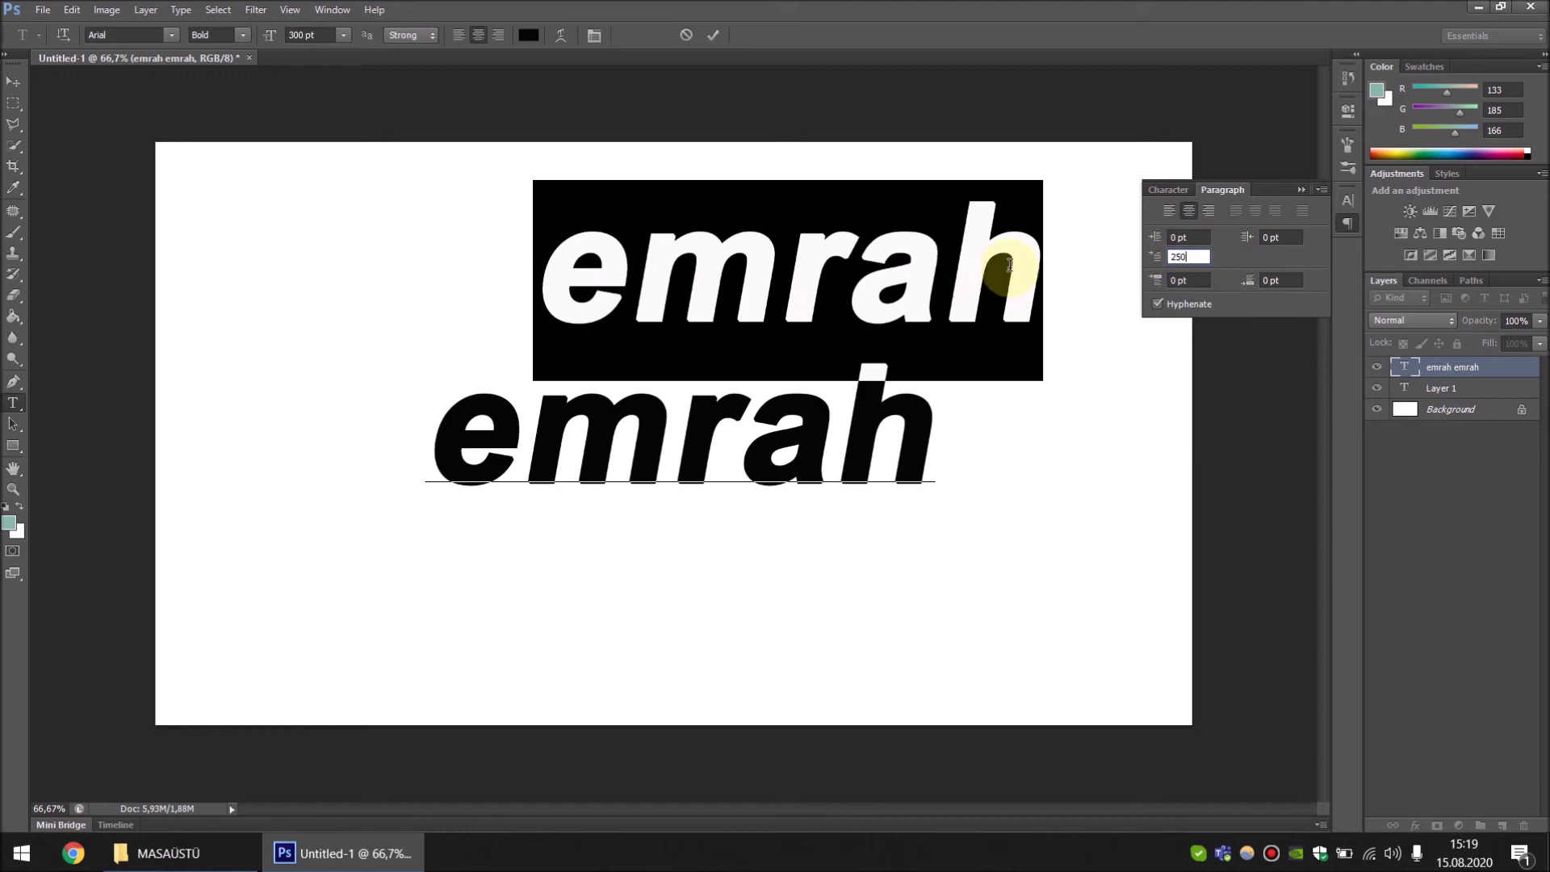
{"action": "left_click", "coordinate": [1180, 239]}
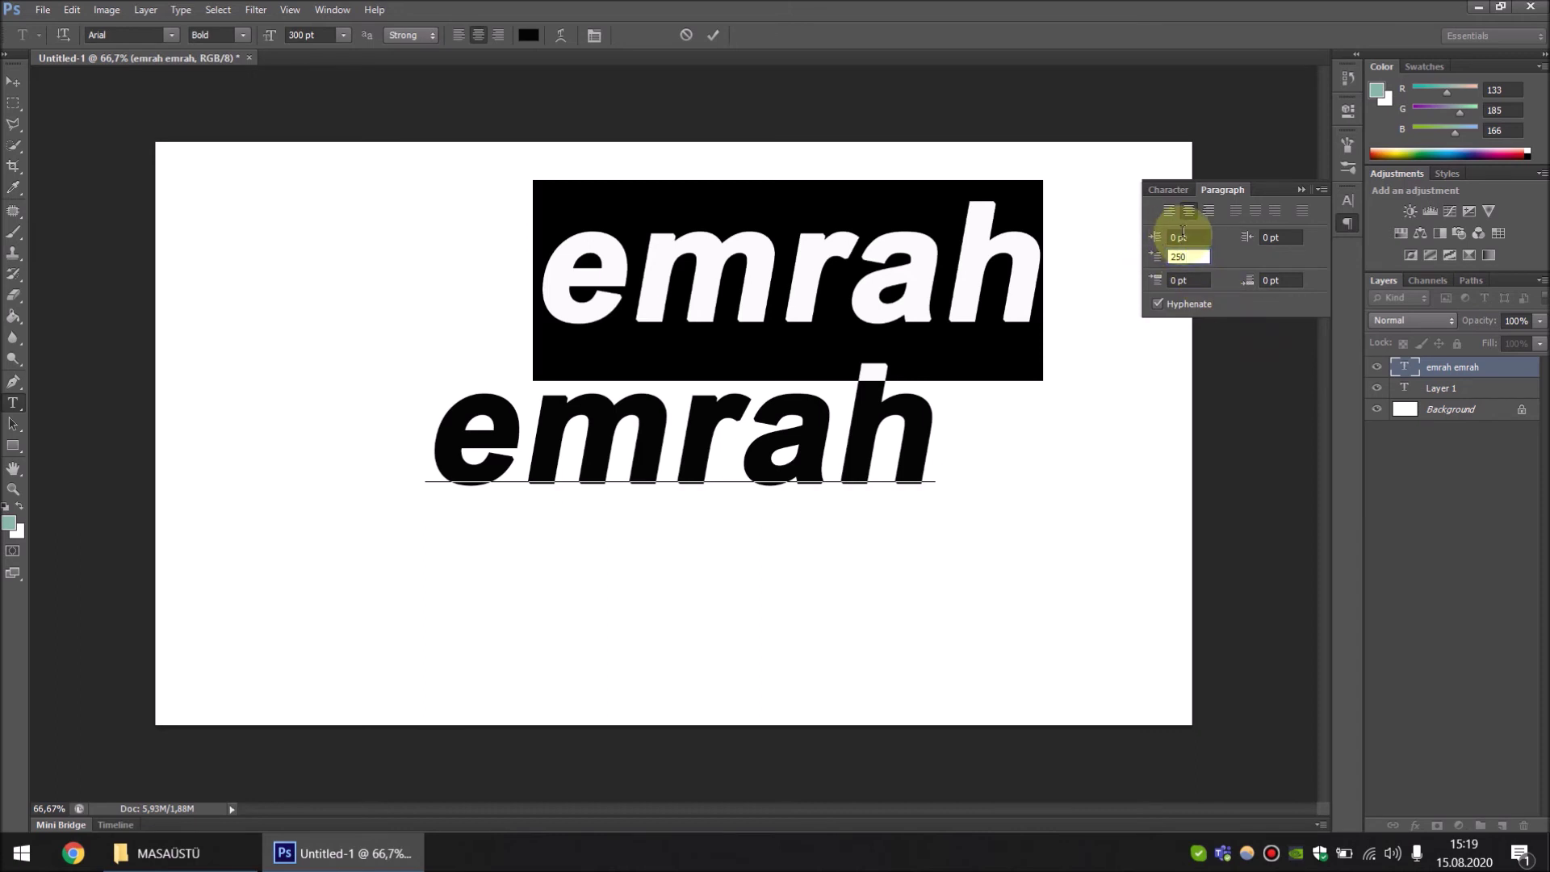
Try a left indent, then cancel the edit to revert the indents and reselect both lines
{"action": "left_click", "coordinate": [1191, 237]}
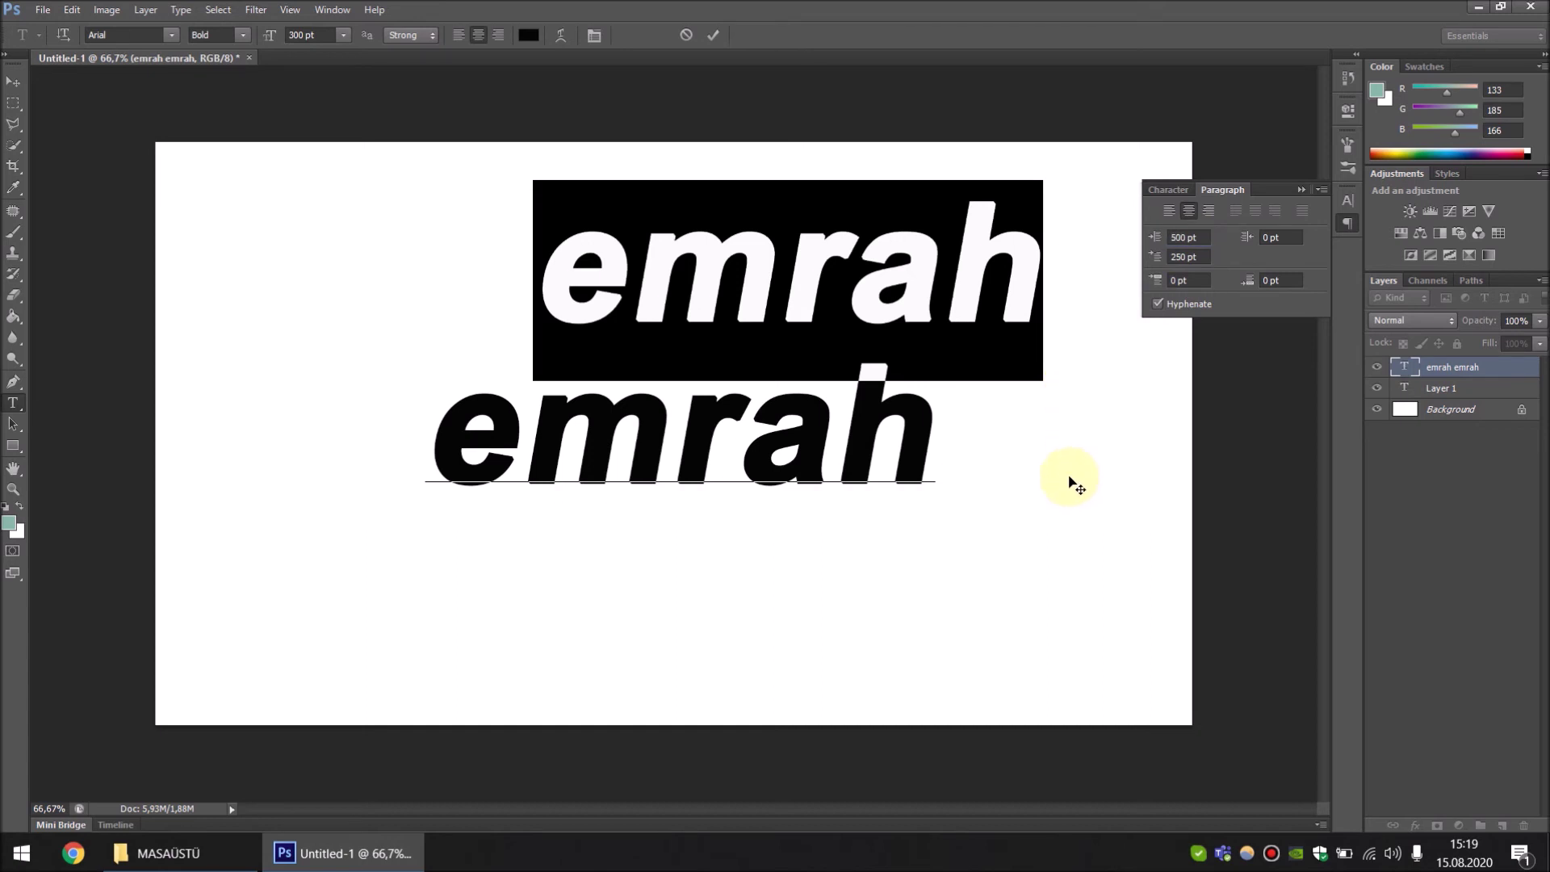
{"action": "left_click_drag", "start_coordinate": [948, 444], "coordinate": [519, 318]}
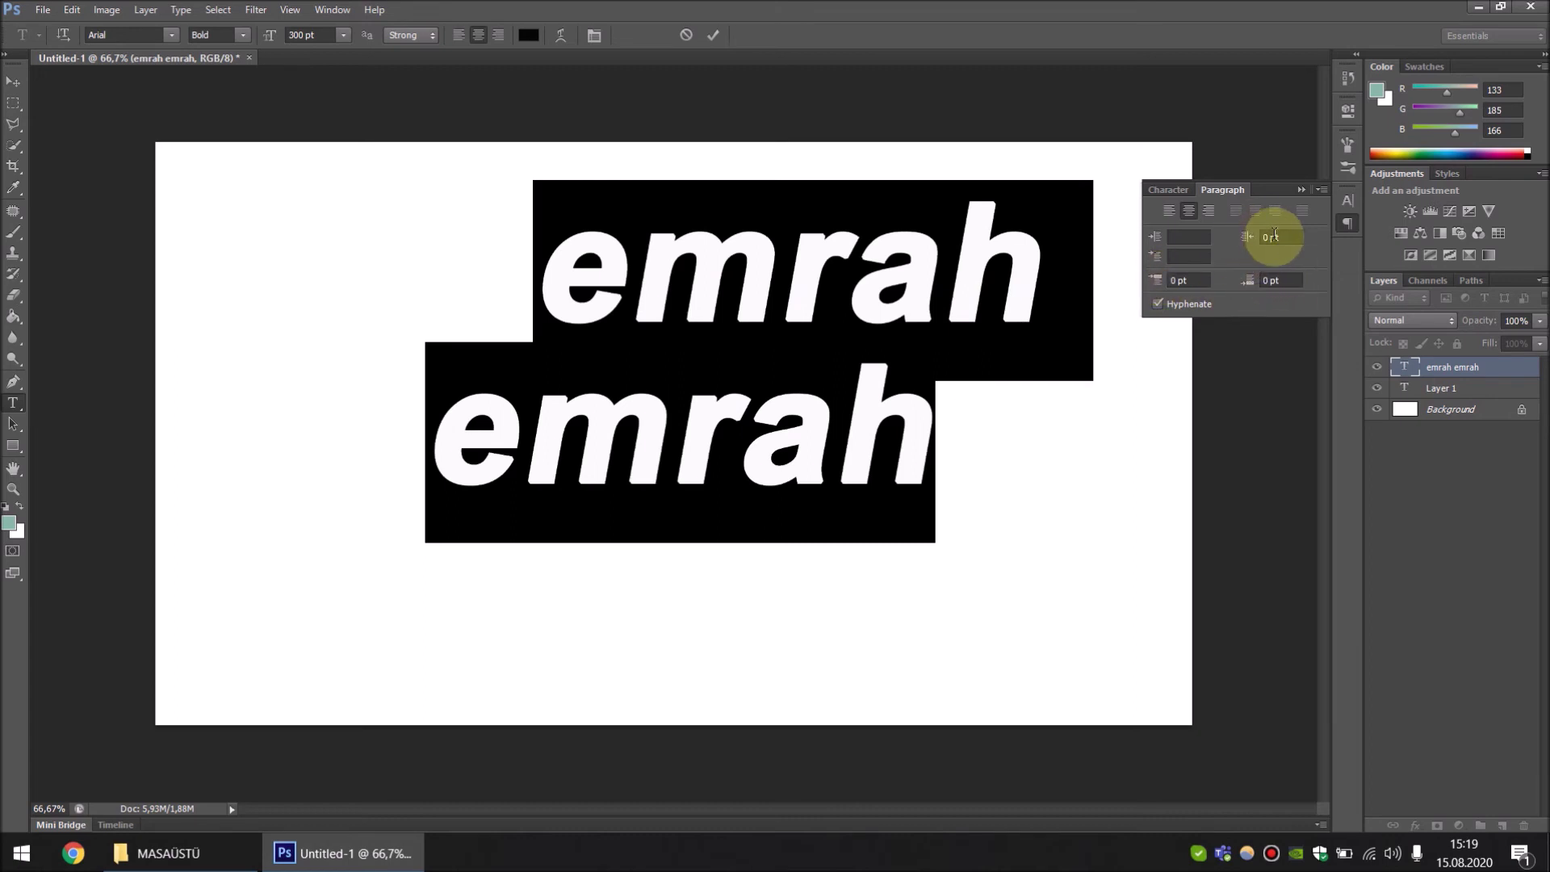
{"action": "left_click", "coordinate": [945, 432]}
{"action": "key", "text": "ctrl+a"}
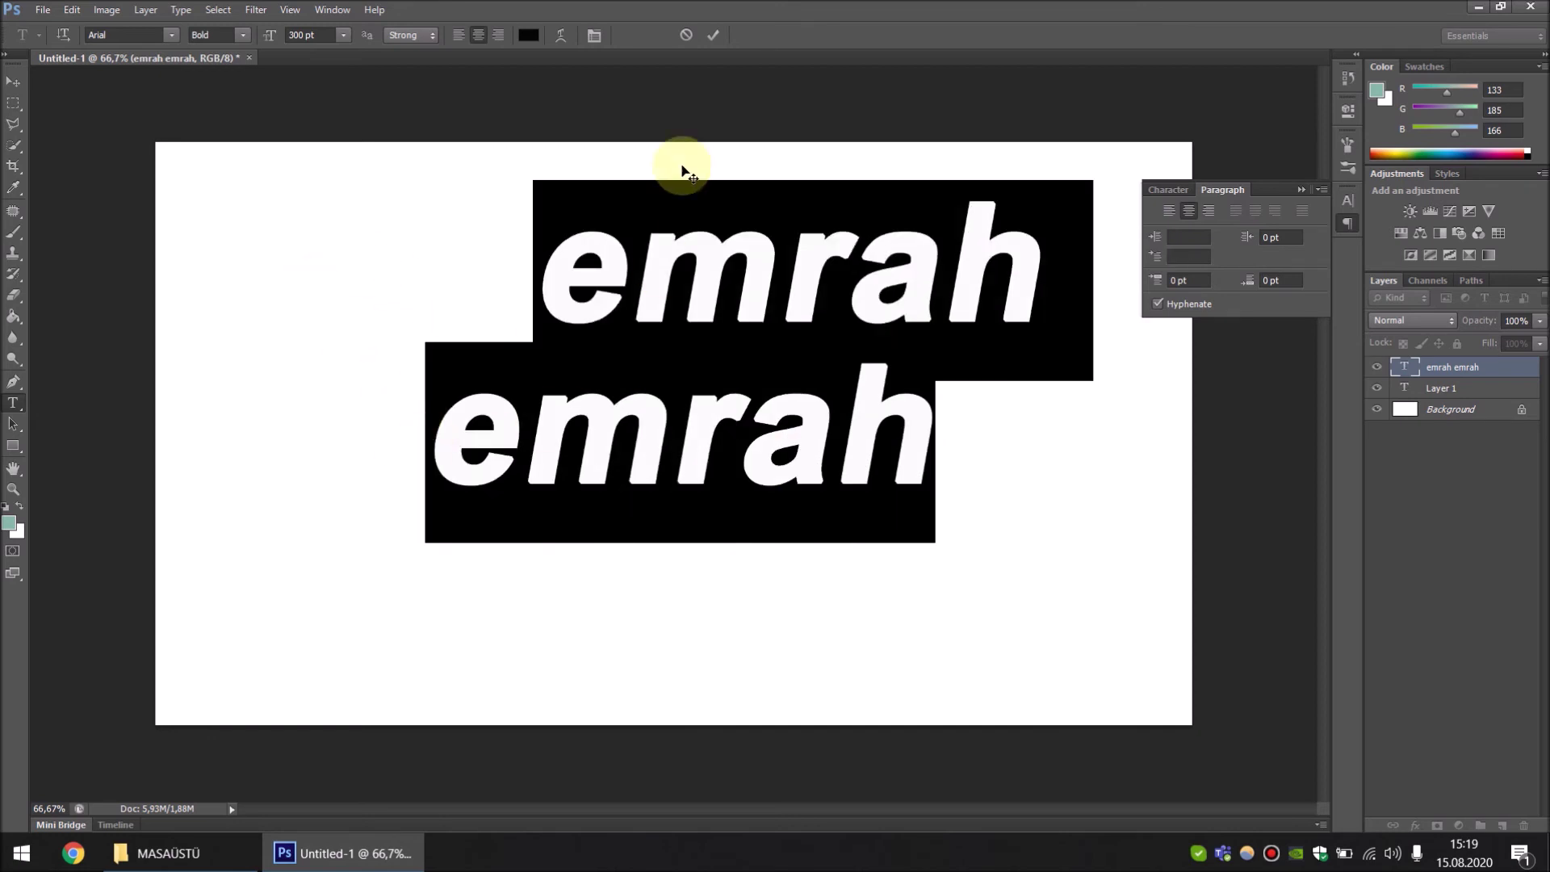
{"action": "left_click", "coordinate": [686, 42]}
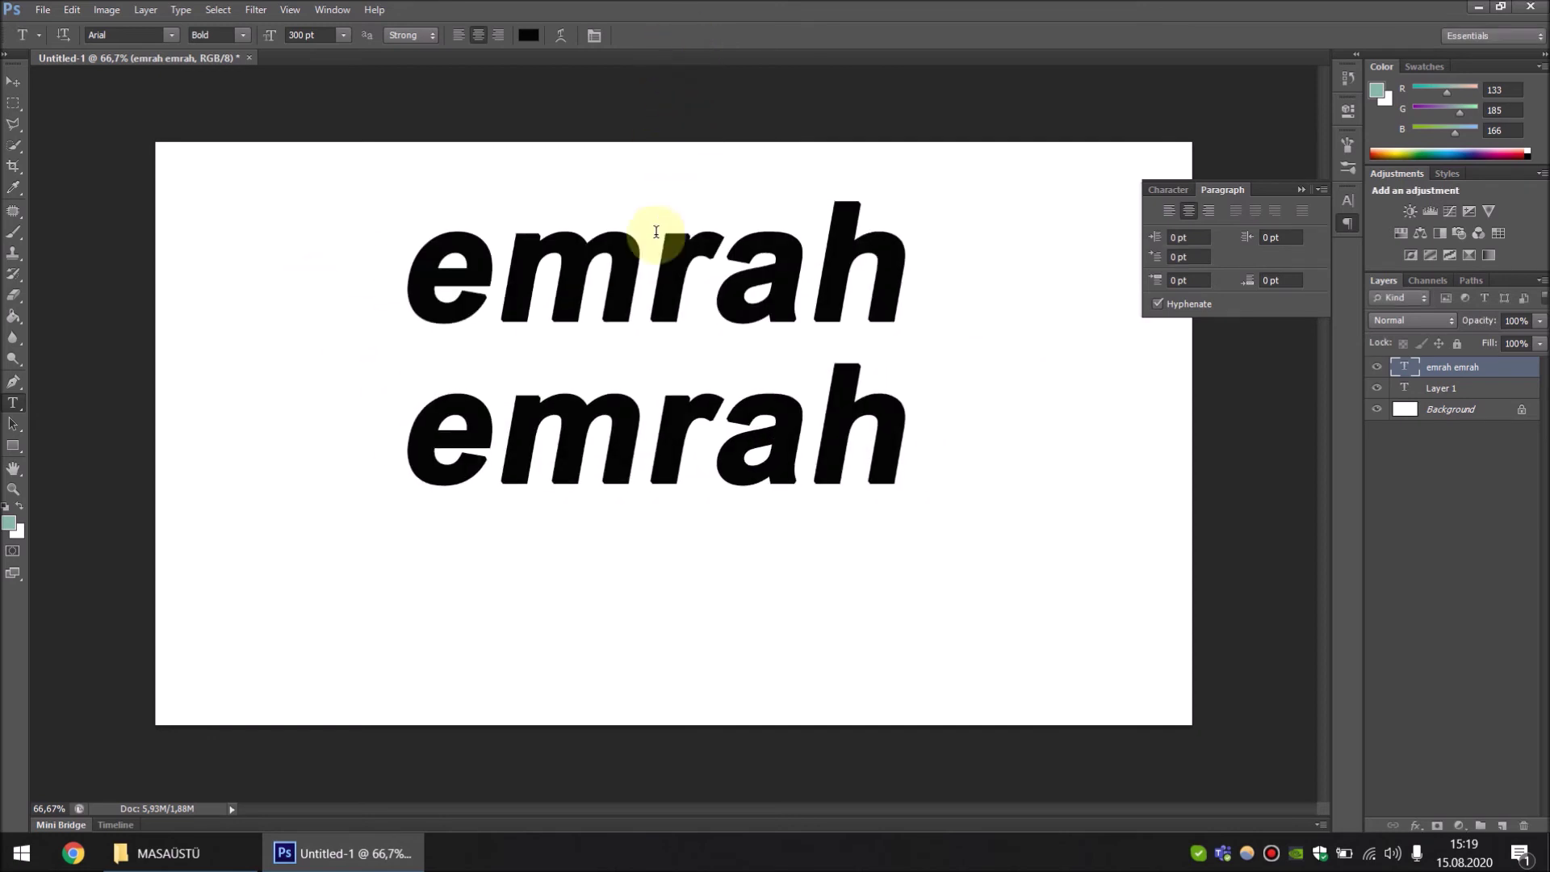
{"action": "mouse_move", "coordinate": [907, 440]}
{"action": "left_mouse_down"}
{"action": "mouse_move", "coordinate": [543, 353]}
{"action": "mouse_move", "coordinate": [495, 207]}
{"action": "left_mouse_up"}
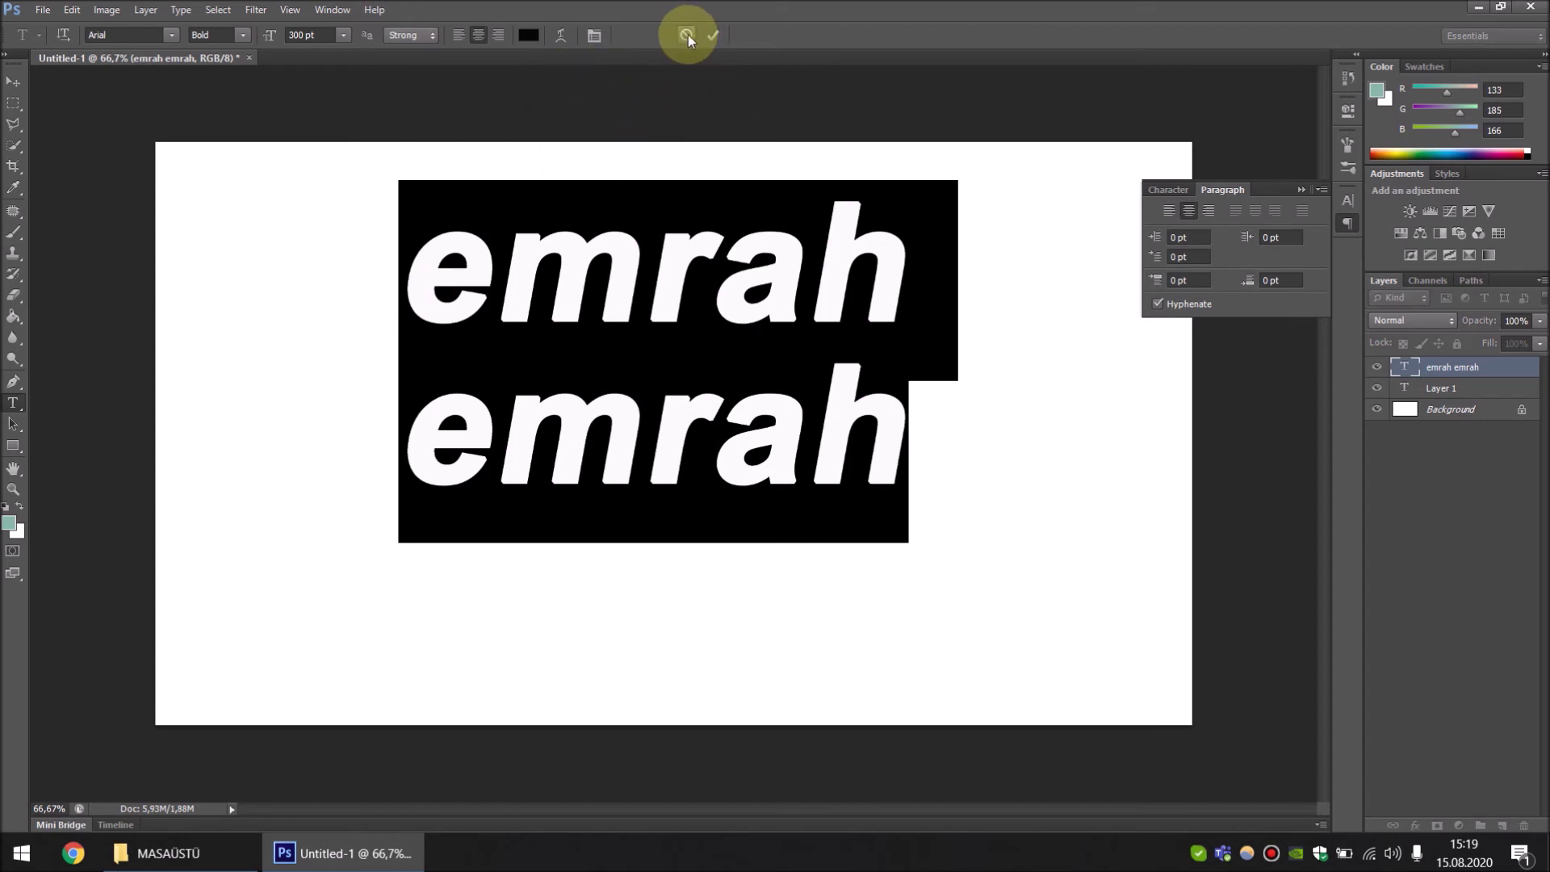
Delete the emrah text layer and Layer 1, and collapse the paragraph panel
{"action": "left_click", "coordinate": [687, 36]}
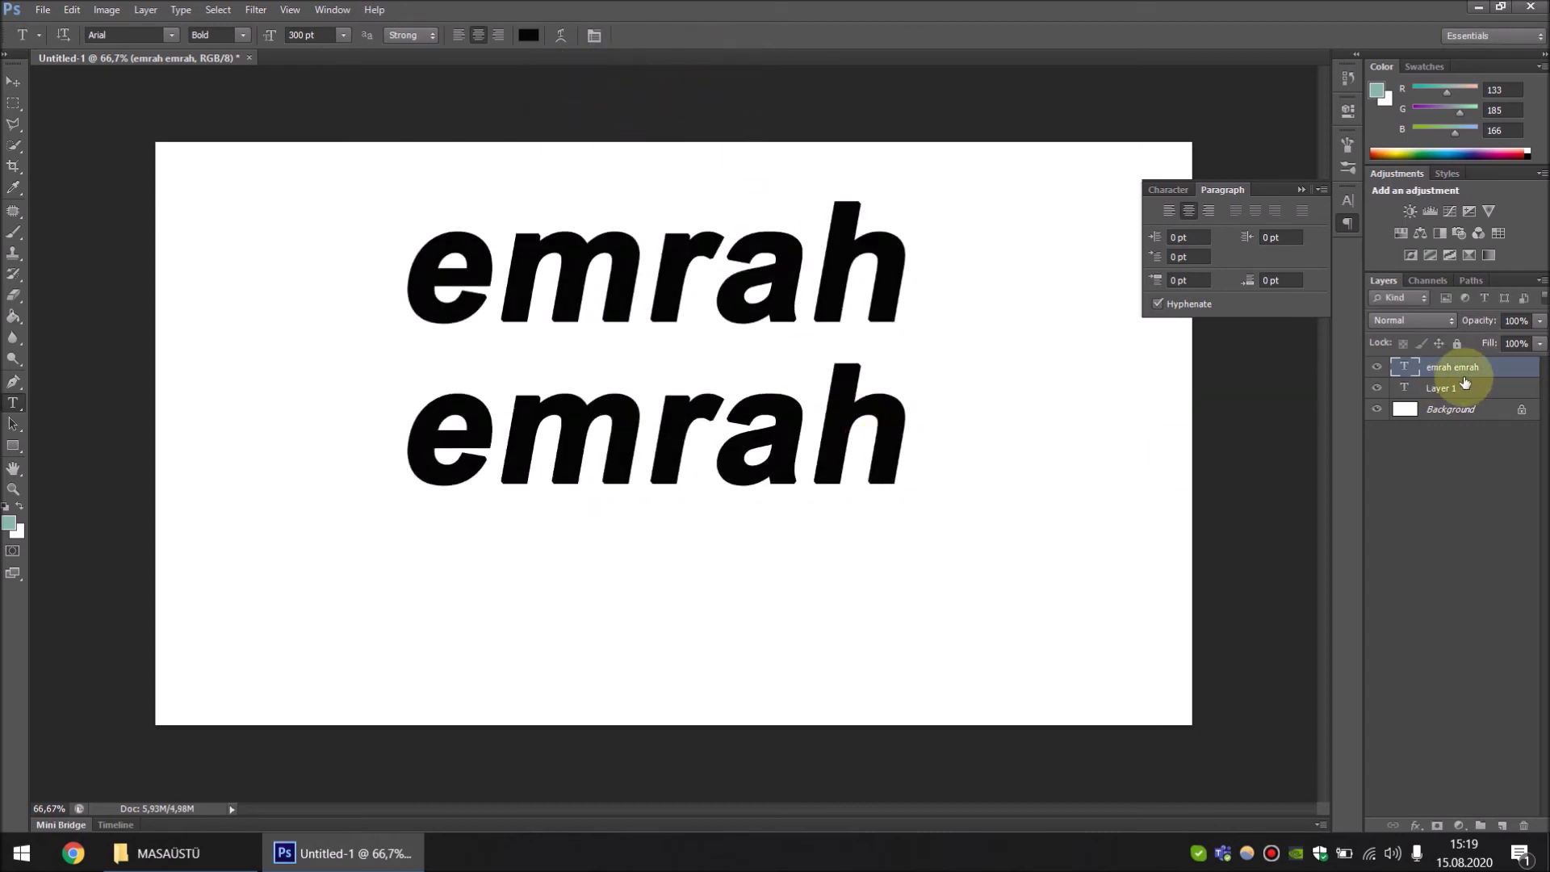
{"action": "key", "text": "Delete"}
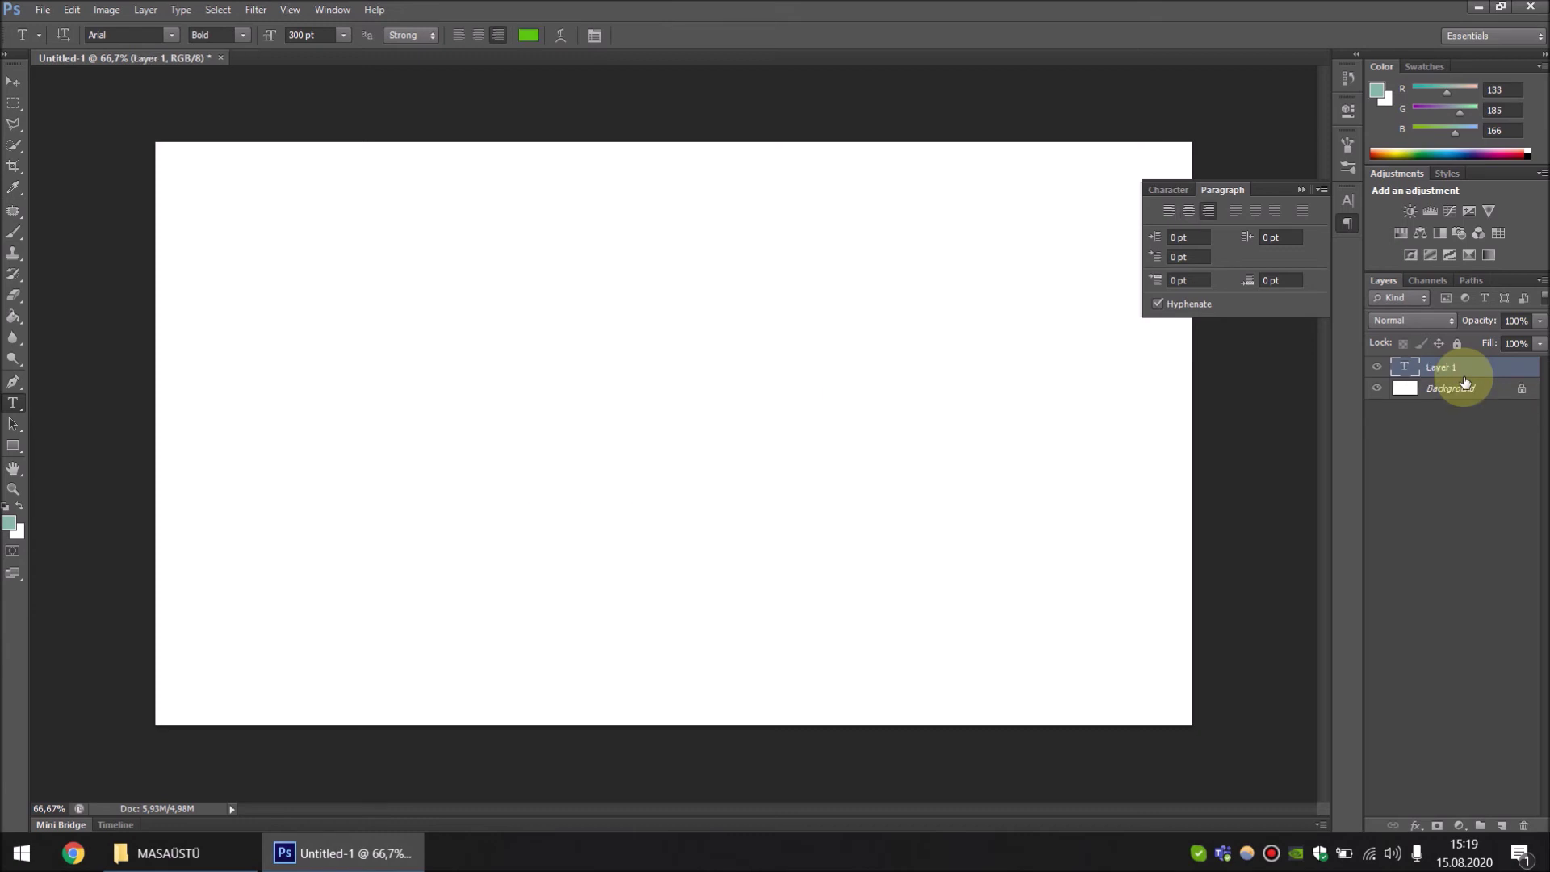
{"action": "key", "text": "Delete"}
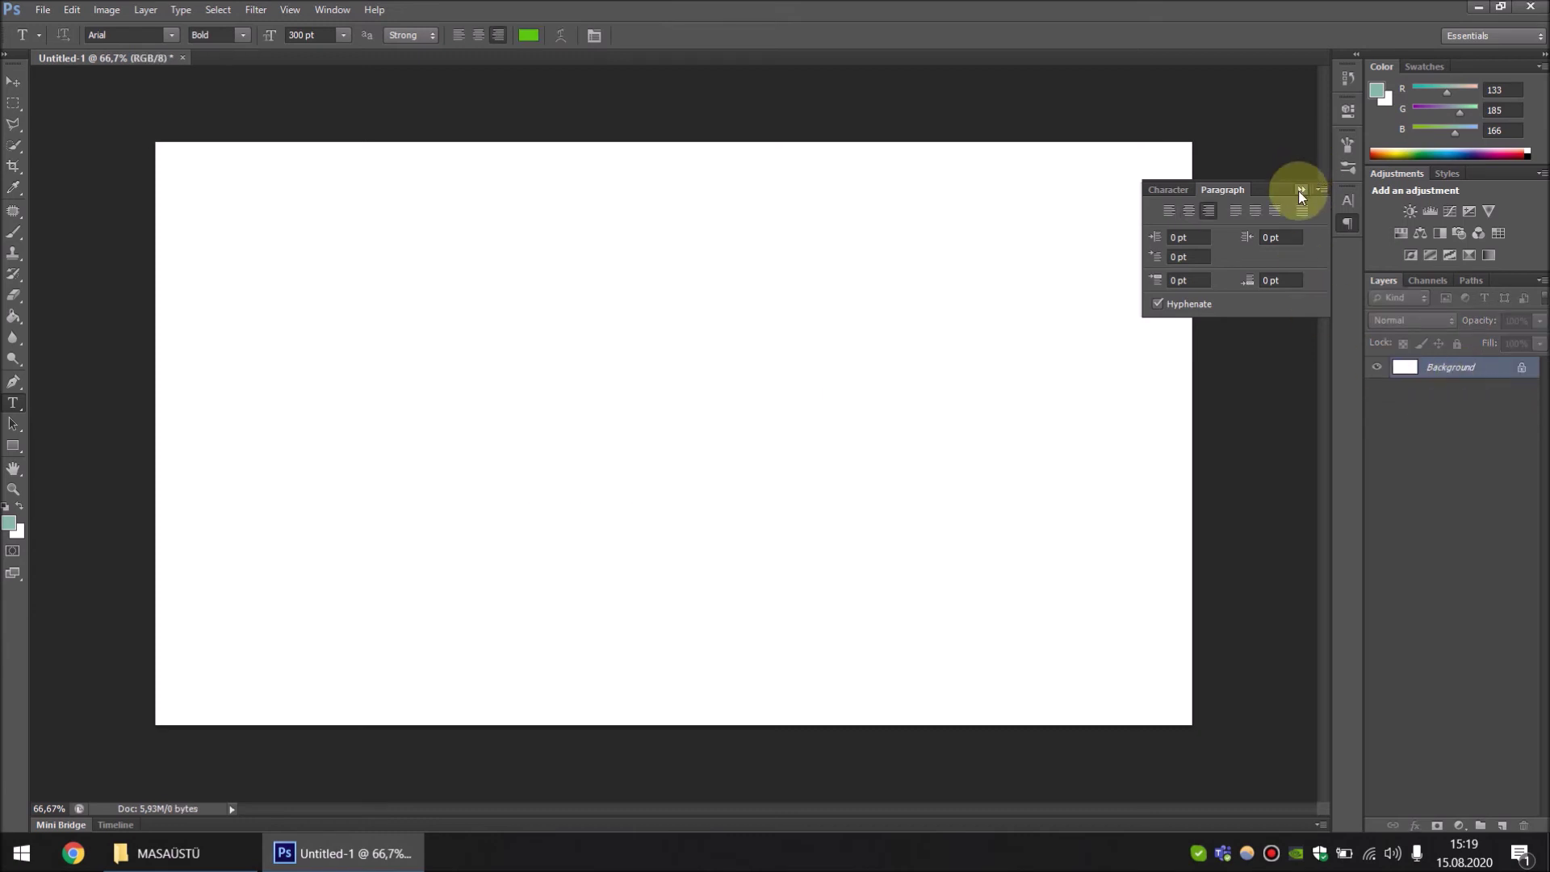
{"action": "left_click", "coordinate": [1300, 194]}
Add vertical text with the Vertical Type Tool and move it to the canvas's left edge
{"action": "right_click", "coordinate": [19, 408]}
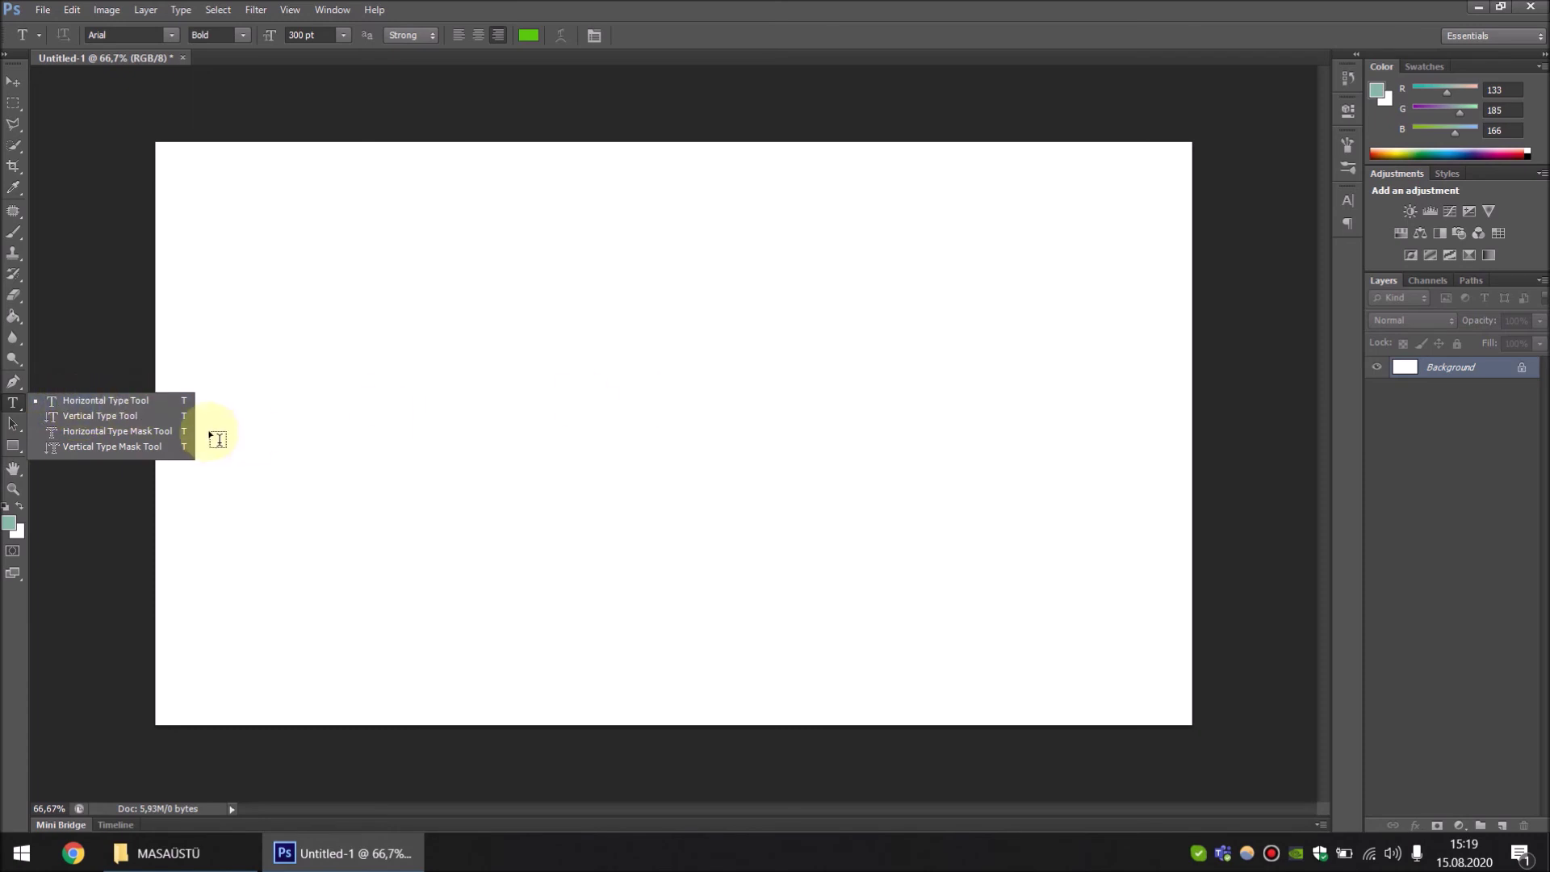
{"action": "left_click", "coordinate": [168, 415]}
{"action": "left_click", "coordinate": [630, 255]}
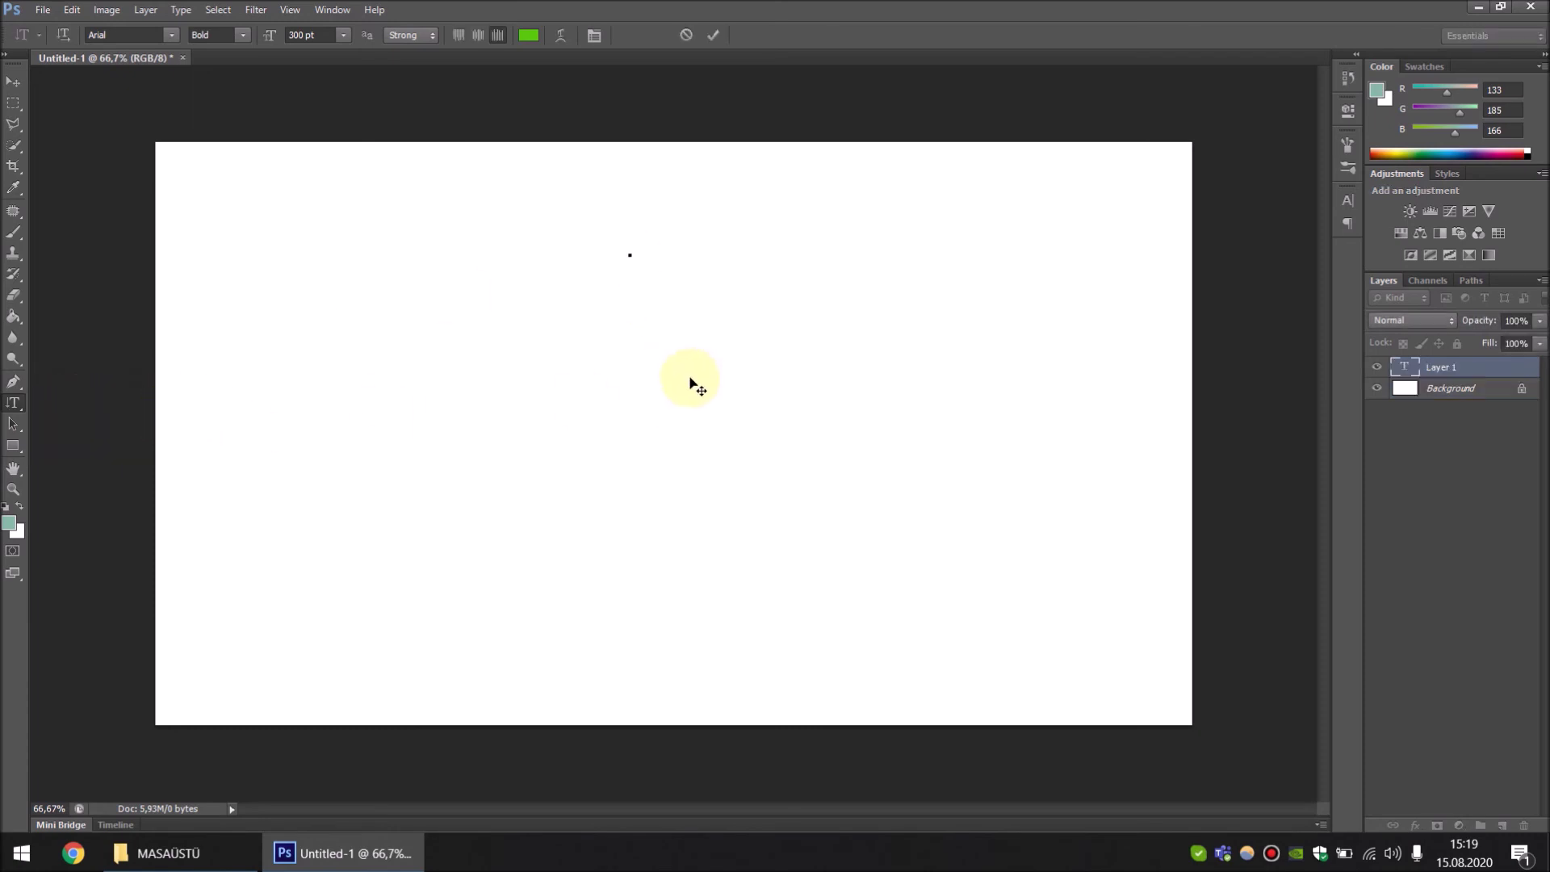
{"action": "type", "text": "mh"}
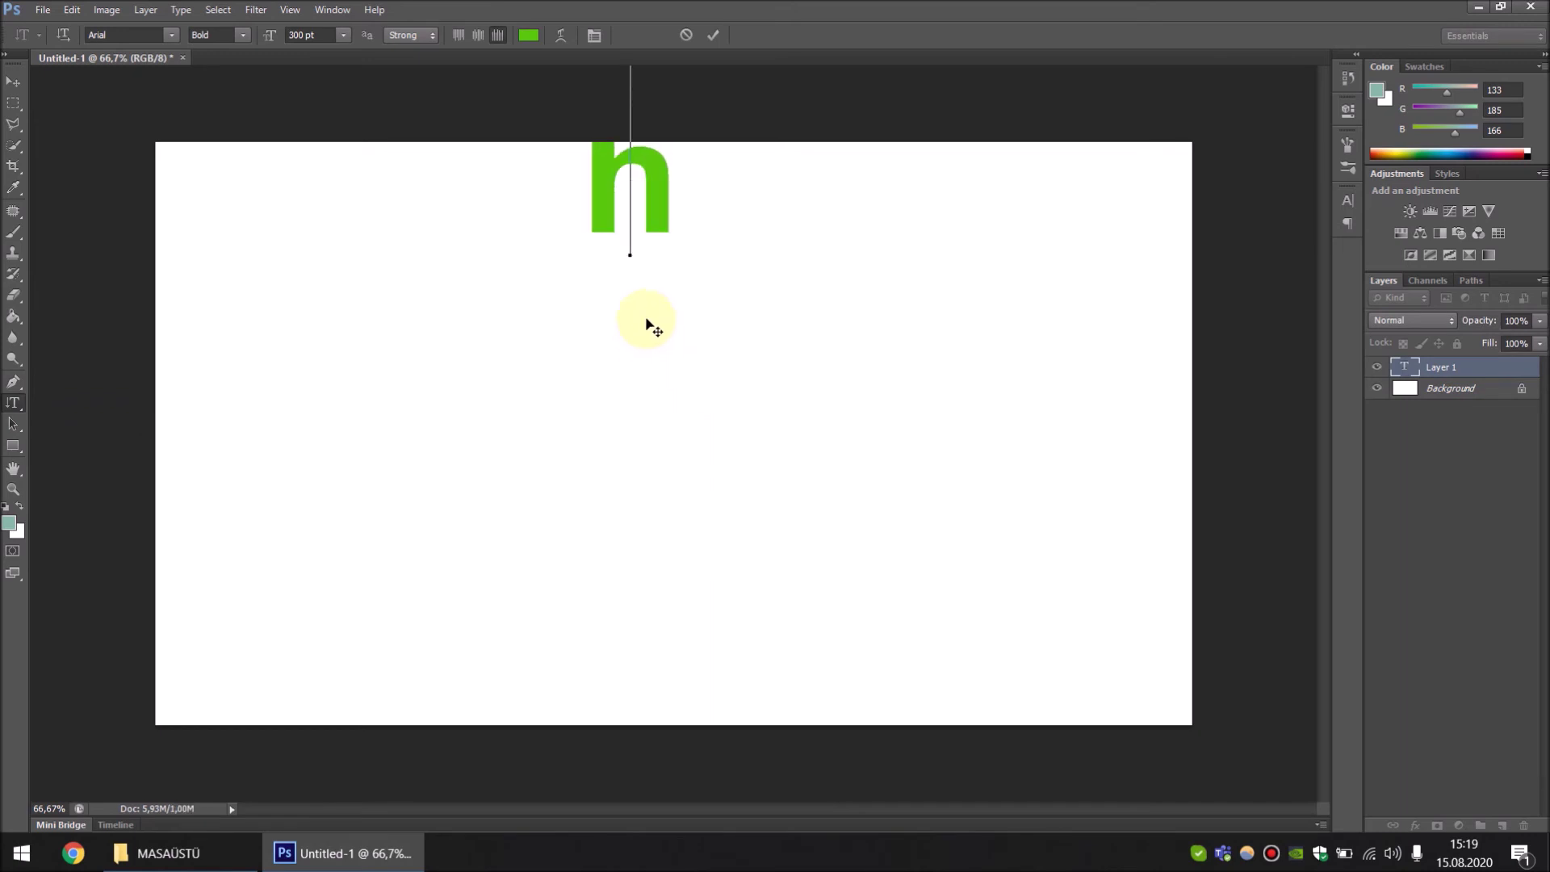
{"action": "left_click", "coordinate": [713, 34]}
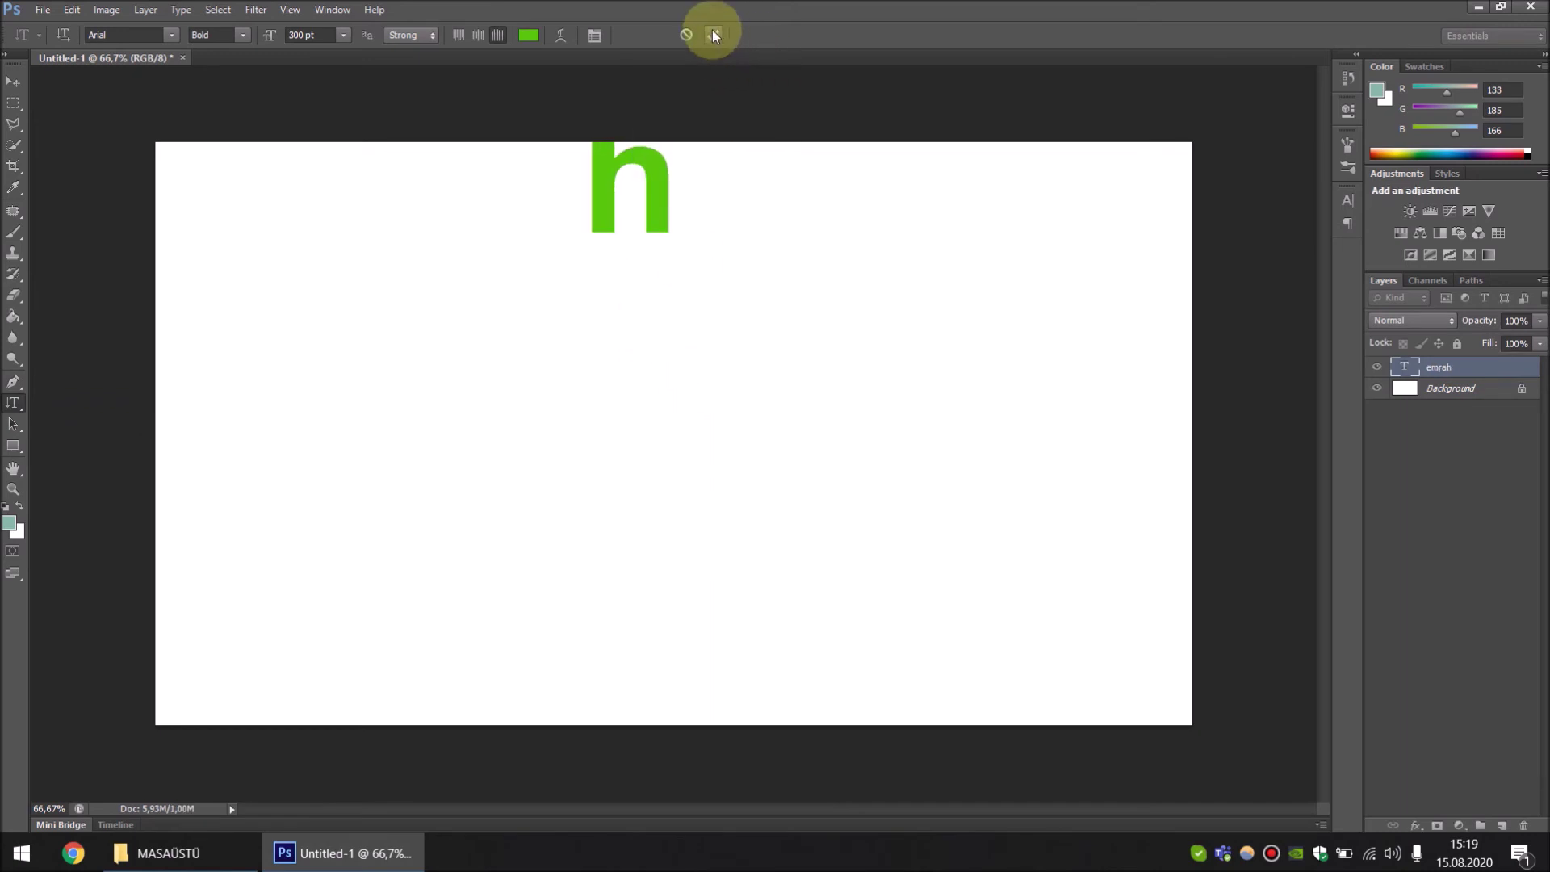
{"action": "left_click", "coordinate": [13, 82]}
{"action": "mouse_move", "coordinate": [658, 208]}
{"action": "left_mouse_down"}
{"action": "mouse_move", "coordinate": [654, 705]}
{"action": "mouse_move", "coordinate": [634, 855]}
{"action": "mouse_move", "coordinate": [658, 238]}
{"action": "mouse_move", "coordinate": [646, 590]}
{"action": "left_mouse_up"}
{"action": "mouse_move", "coordinate": [616, 235]}
{"action": "left_mouse_down"}
{"action": "mouse_move", "coordinate": [595, 468]}
{"action": "mouse_move", "coordinate": [616, 526]}
{"action": "mouse_move", "coordinate": [617, 221]}
{"action": "mouse_move", "coordinate": [605, 242]}
{"action": "left_mouse_up"}
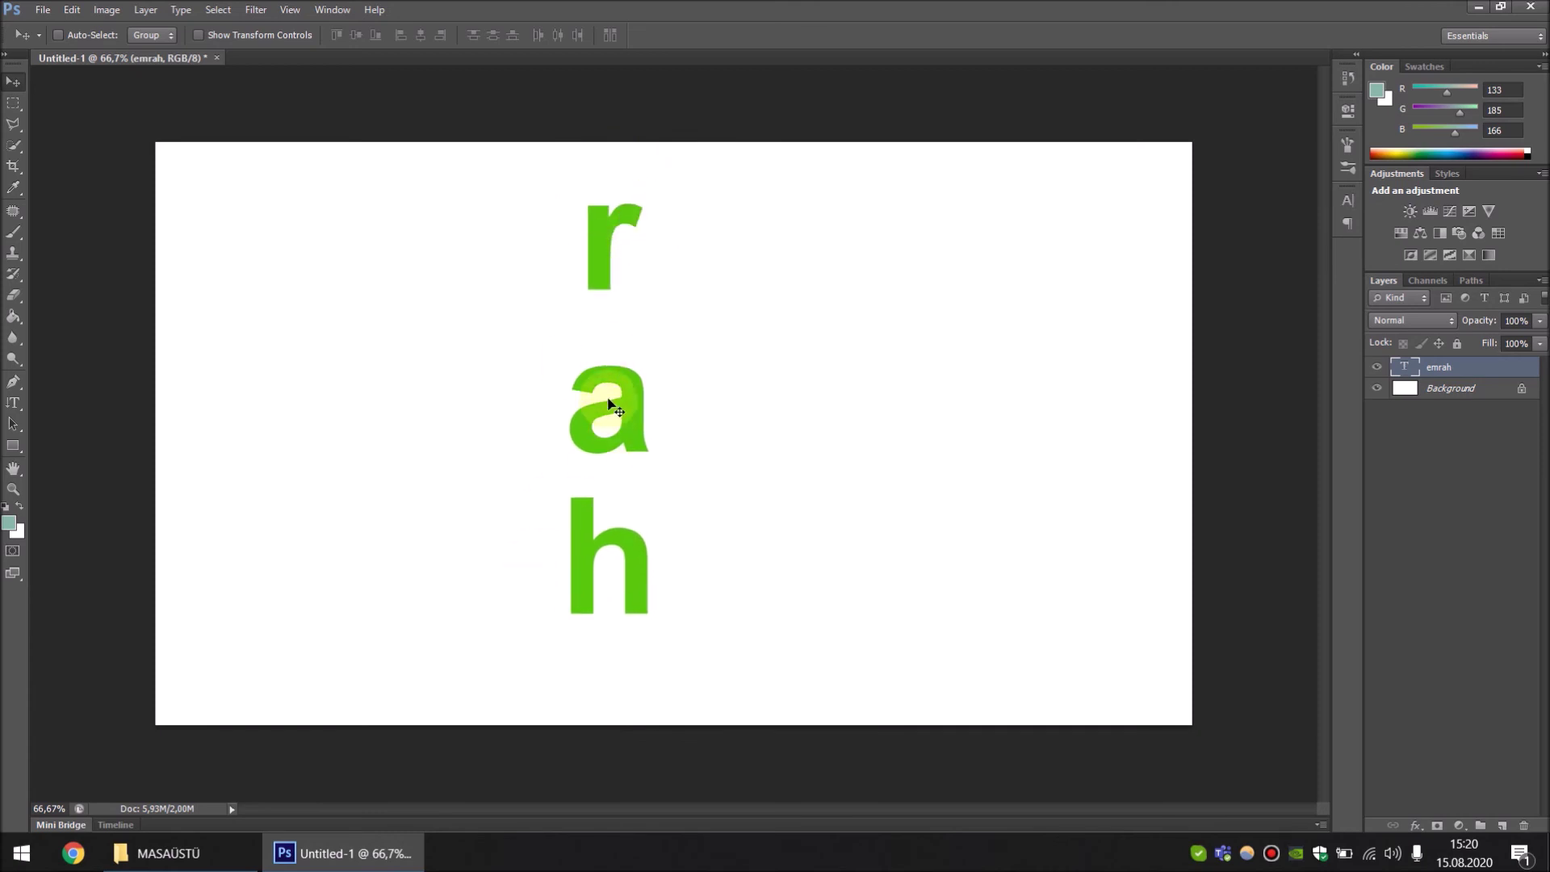
{"action": "left_click_drag", "start_coordinate": [627, 423], "coordinate": [235, 431]}
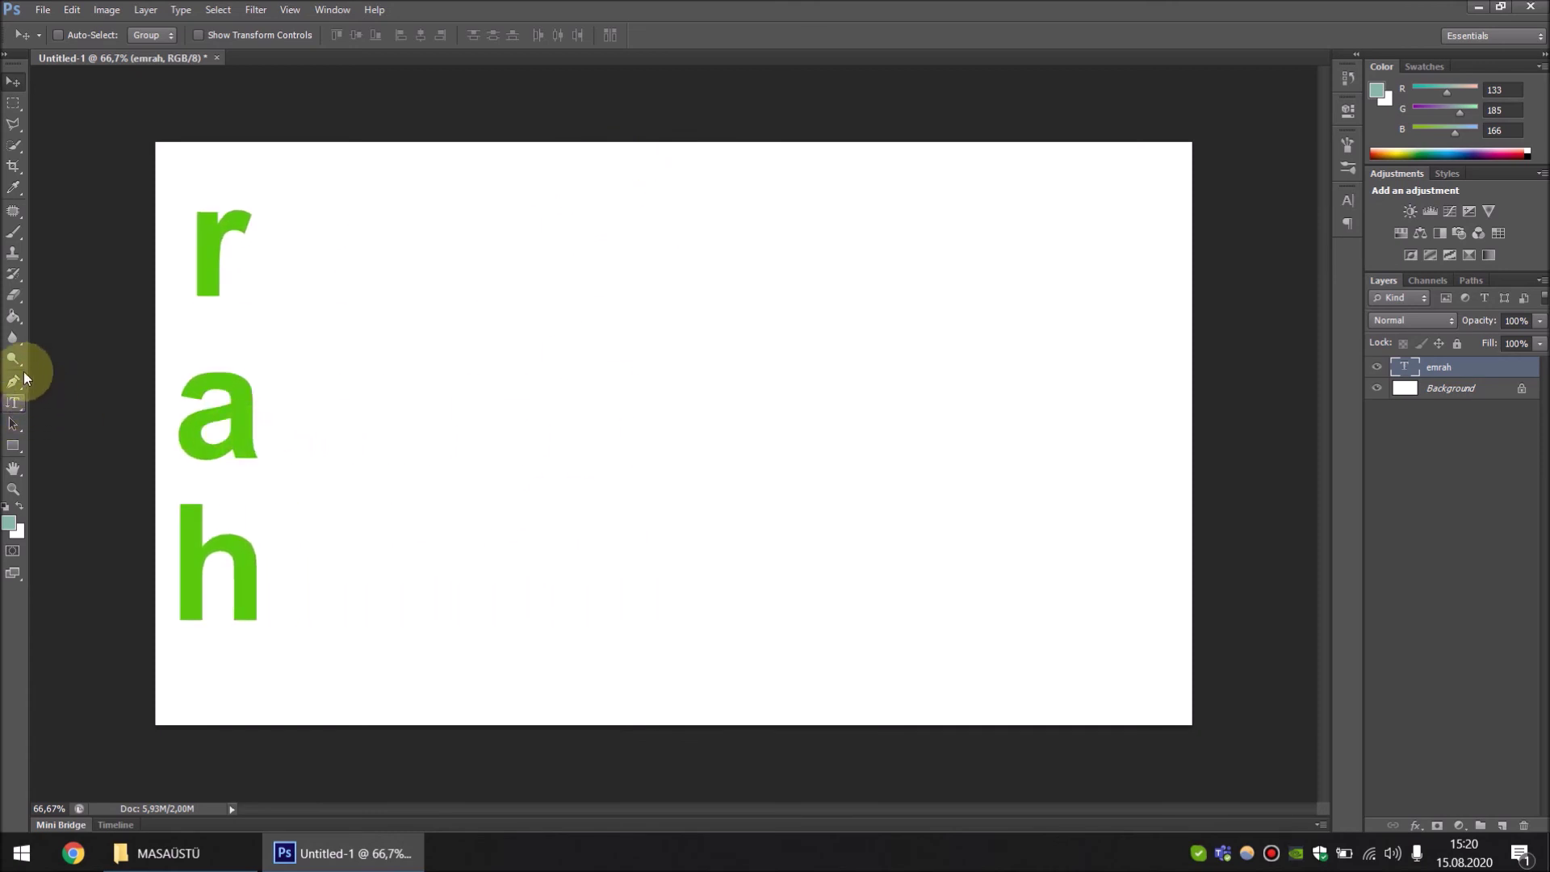
Resize the vertical letters to 72 pt and move them up and right
{"action": "left_click", "coordinate": [13, 403]}
{"action": "mouse_move", "coordinate": [269, 582]}
{"action": "left_mouse_down"}
{"action": "mouse_move", "coordinate": [195, 336]}
{"action": "mouse_move", "coordinate": [199, 97]}
{"action": "left_mouse_up"}
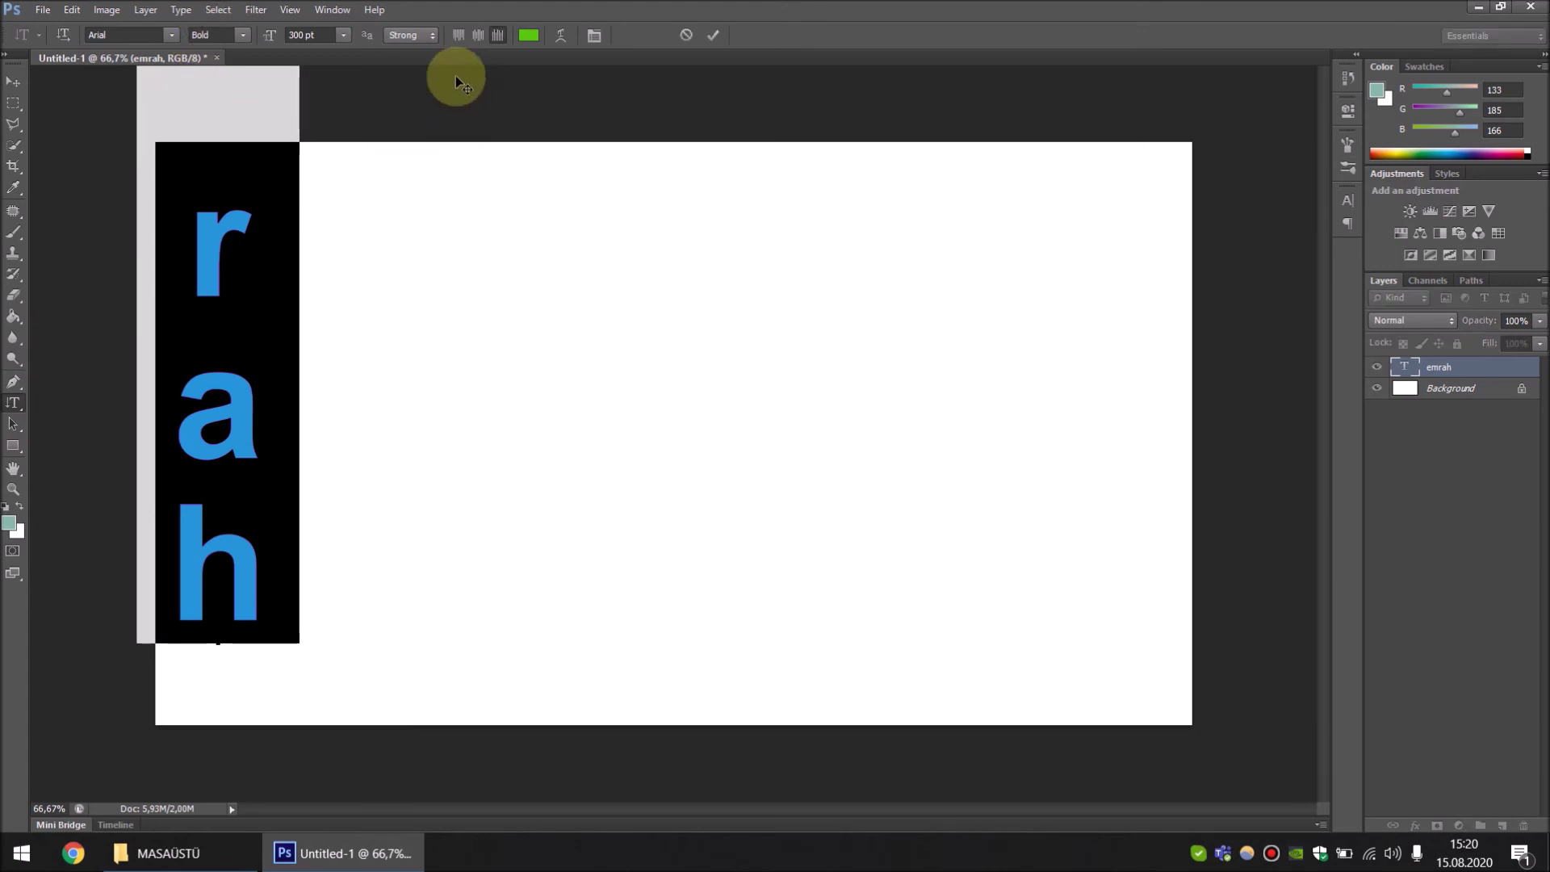
{"action": "left_click", "coordinate": [343, 35]}
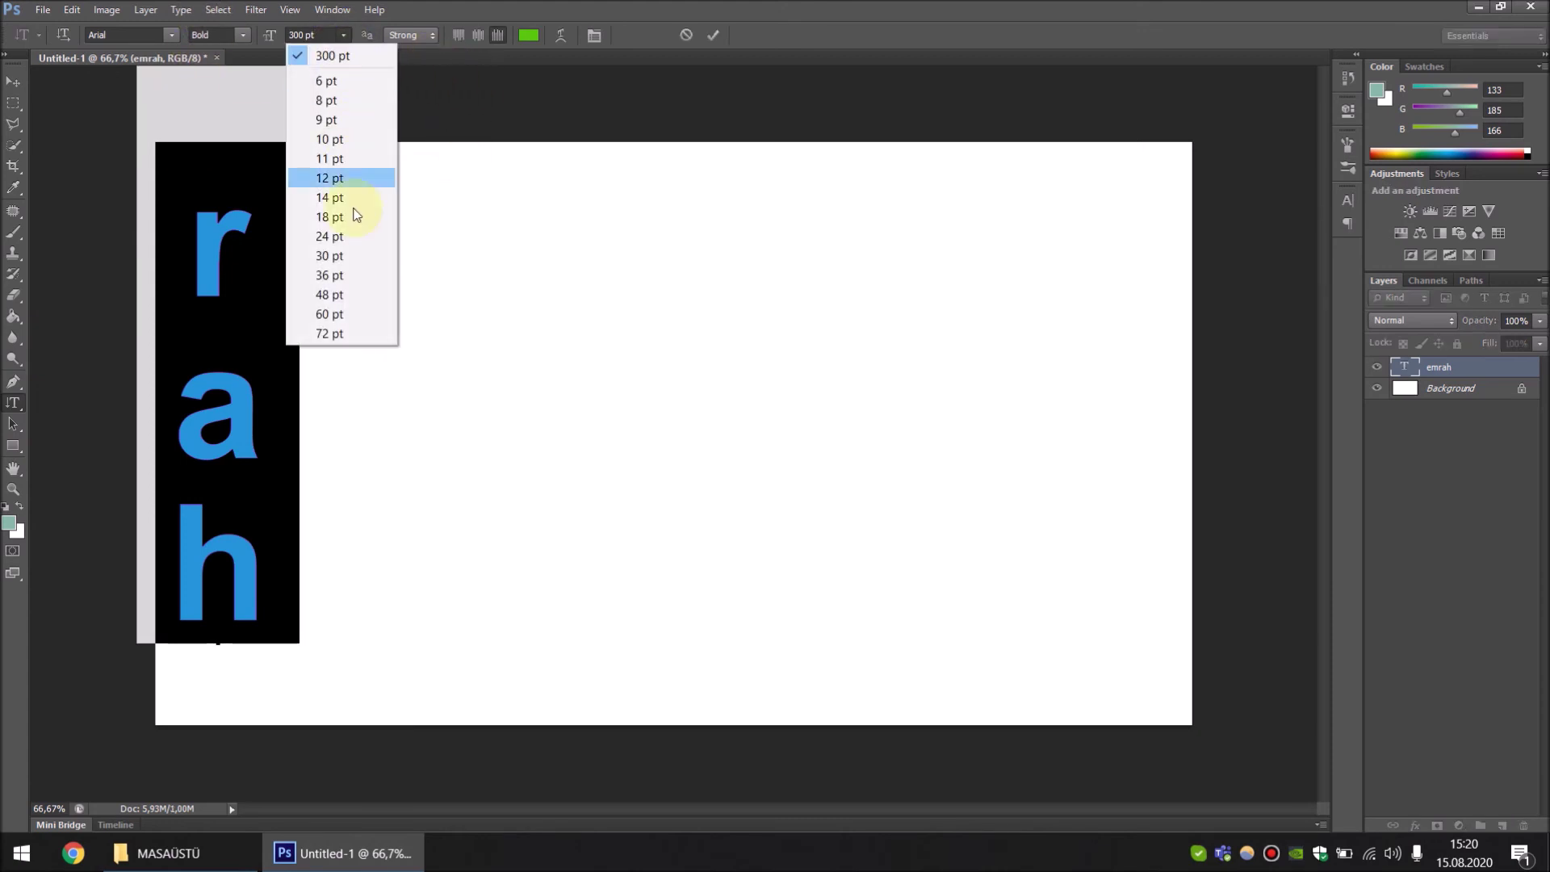
{"action": "left_click", "coordinate": [346, 333]}
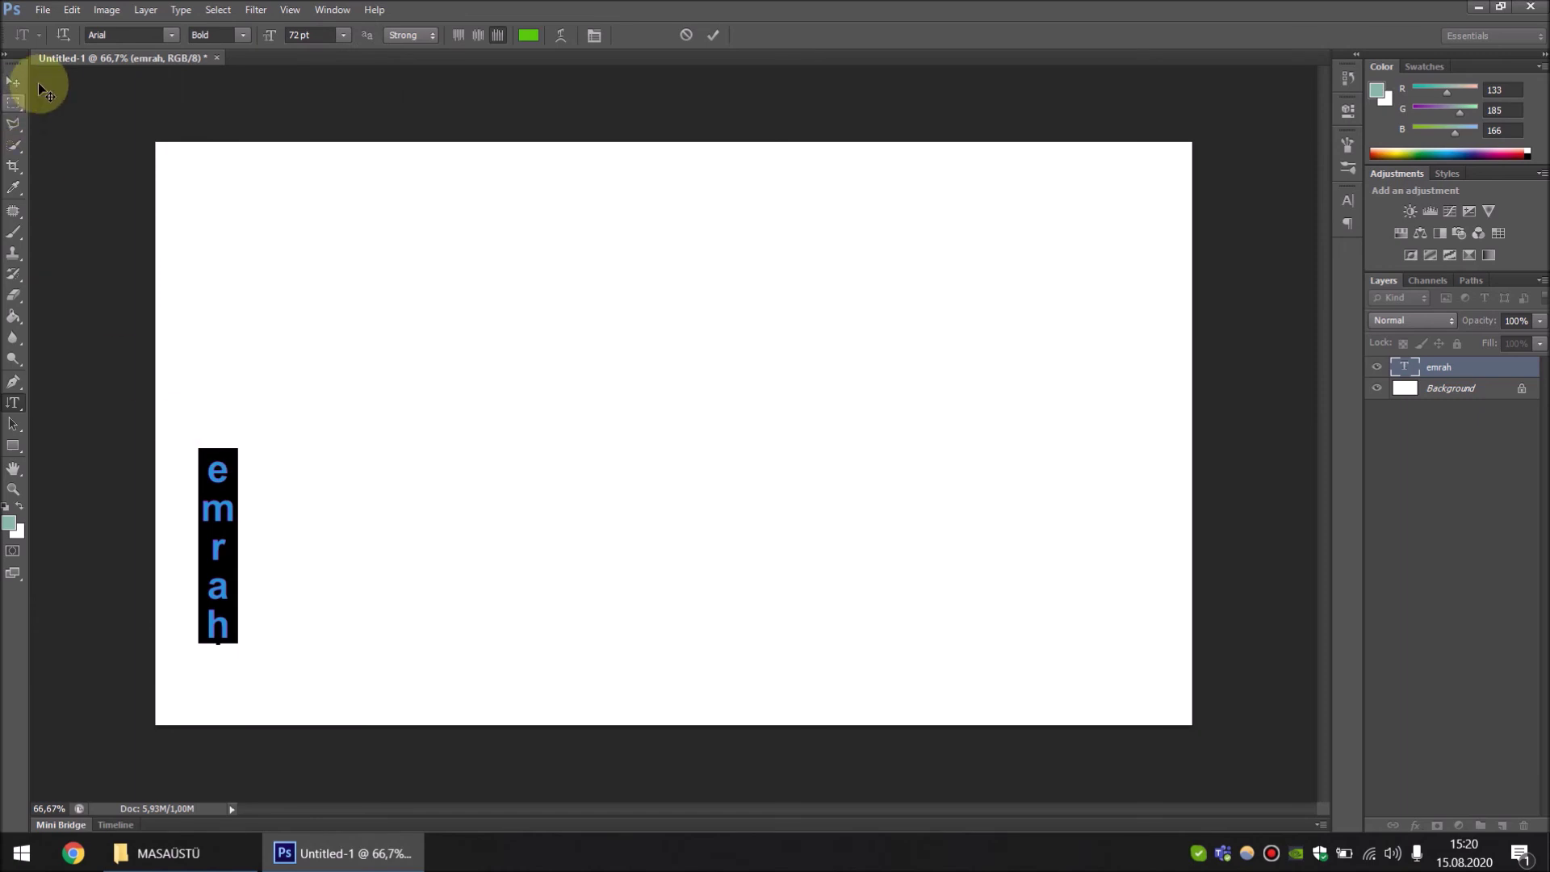
{"action": "left_click", "coordinate": [714, 35]}
{"action": "left_click", "coordinate": [13, 82]}
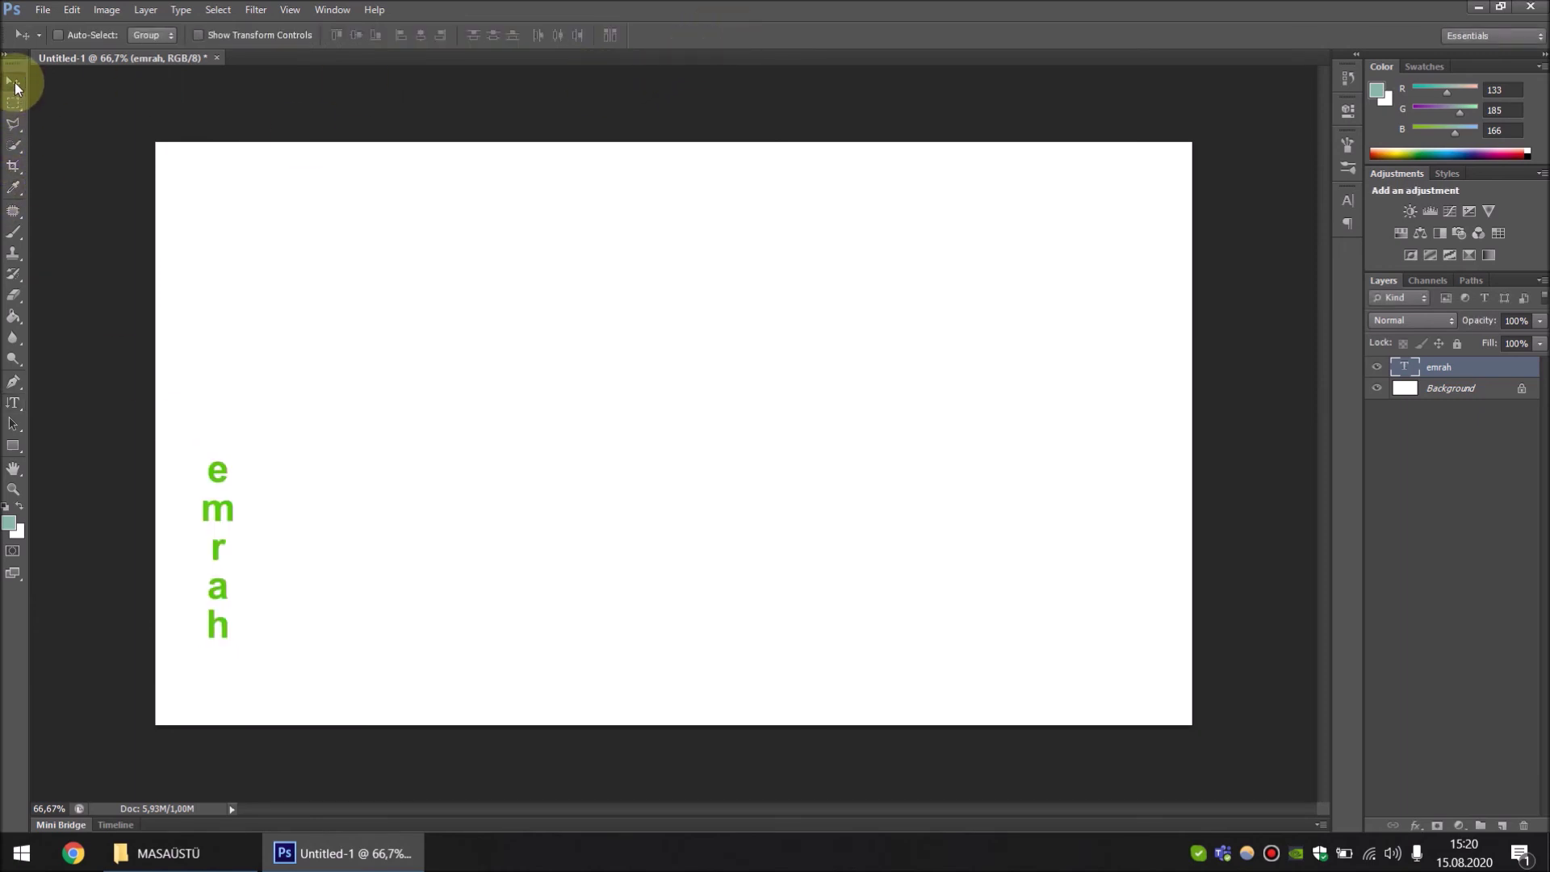
{"action": "left_click_drag", "start_coordinate": [217, 468], "coordinate": [317, 323]}
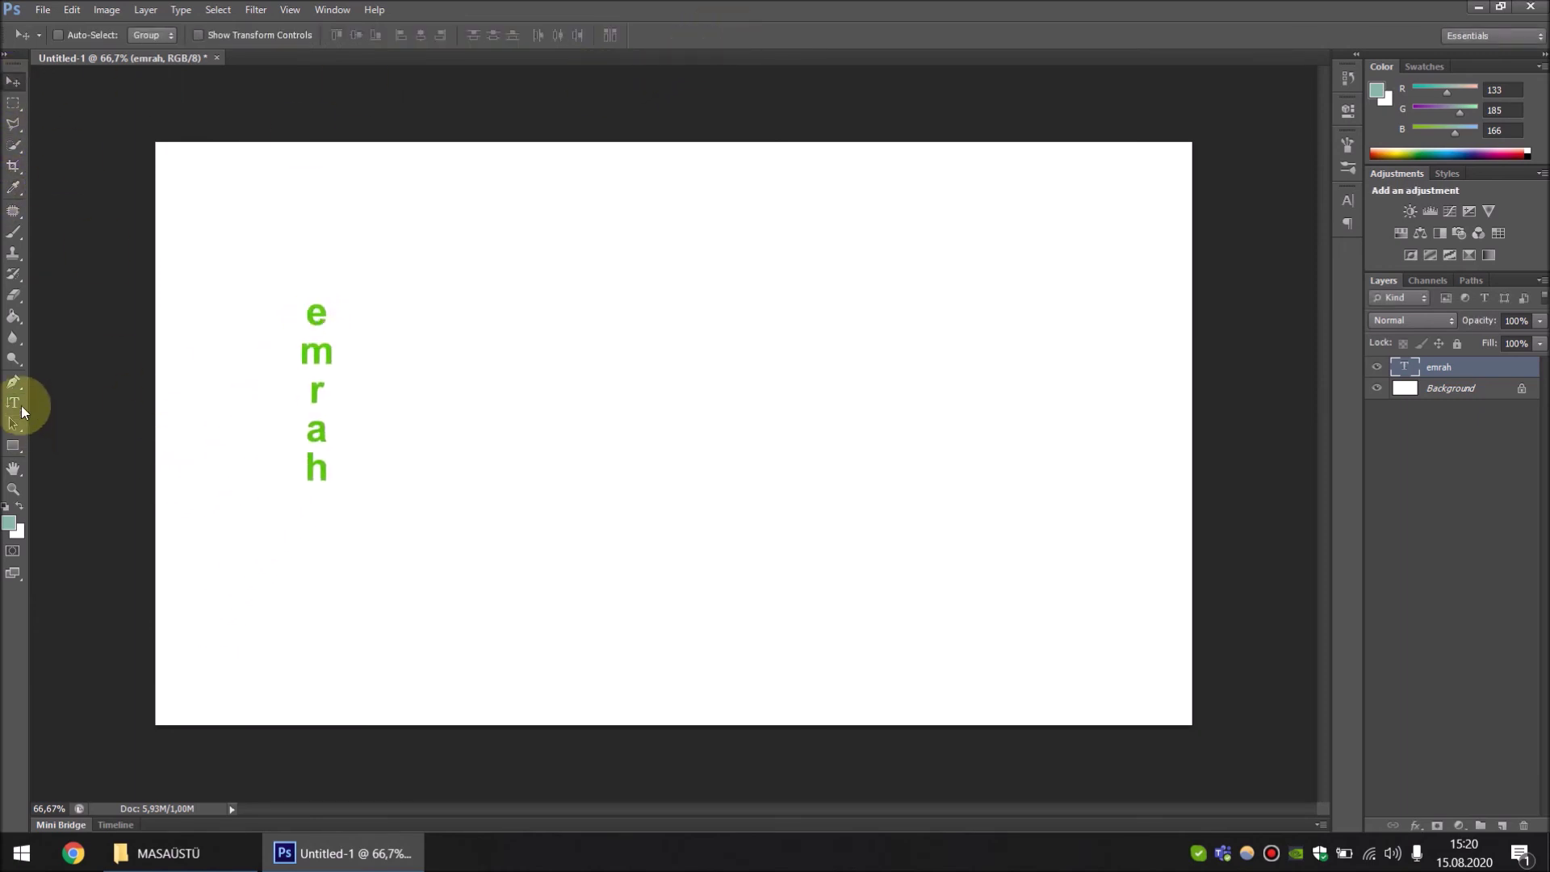
Delete the vertical text layer, close Untitled-1 without saving, and open köpek.jpg
{"action": "left_click_drag", "start_coordinate": [21, 406], "coordinate": [162, 439]}
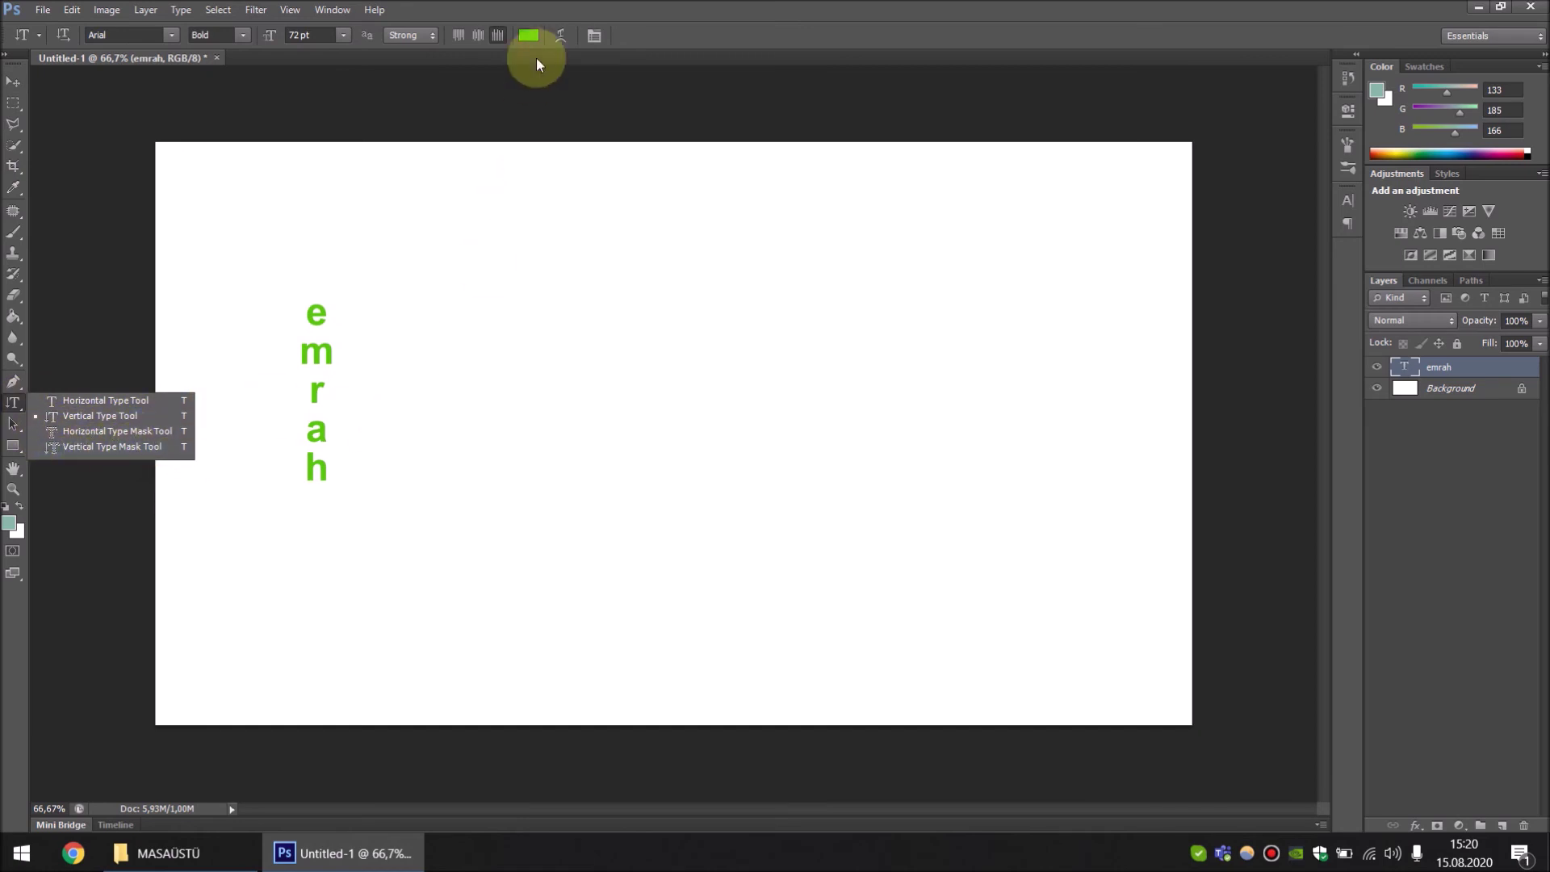
{"action": "left_click", "coordinate": [13, 82]}
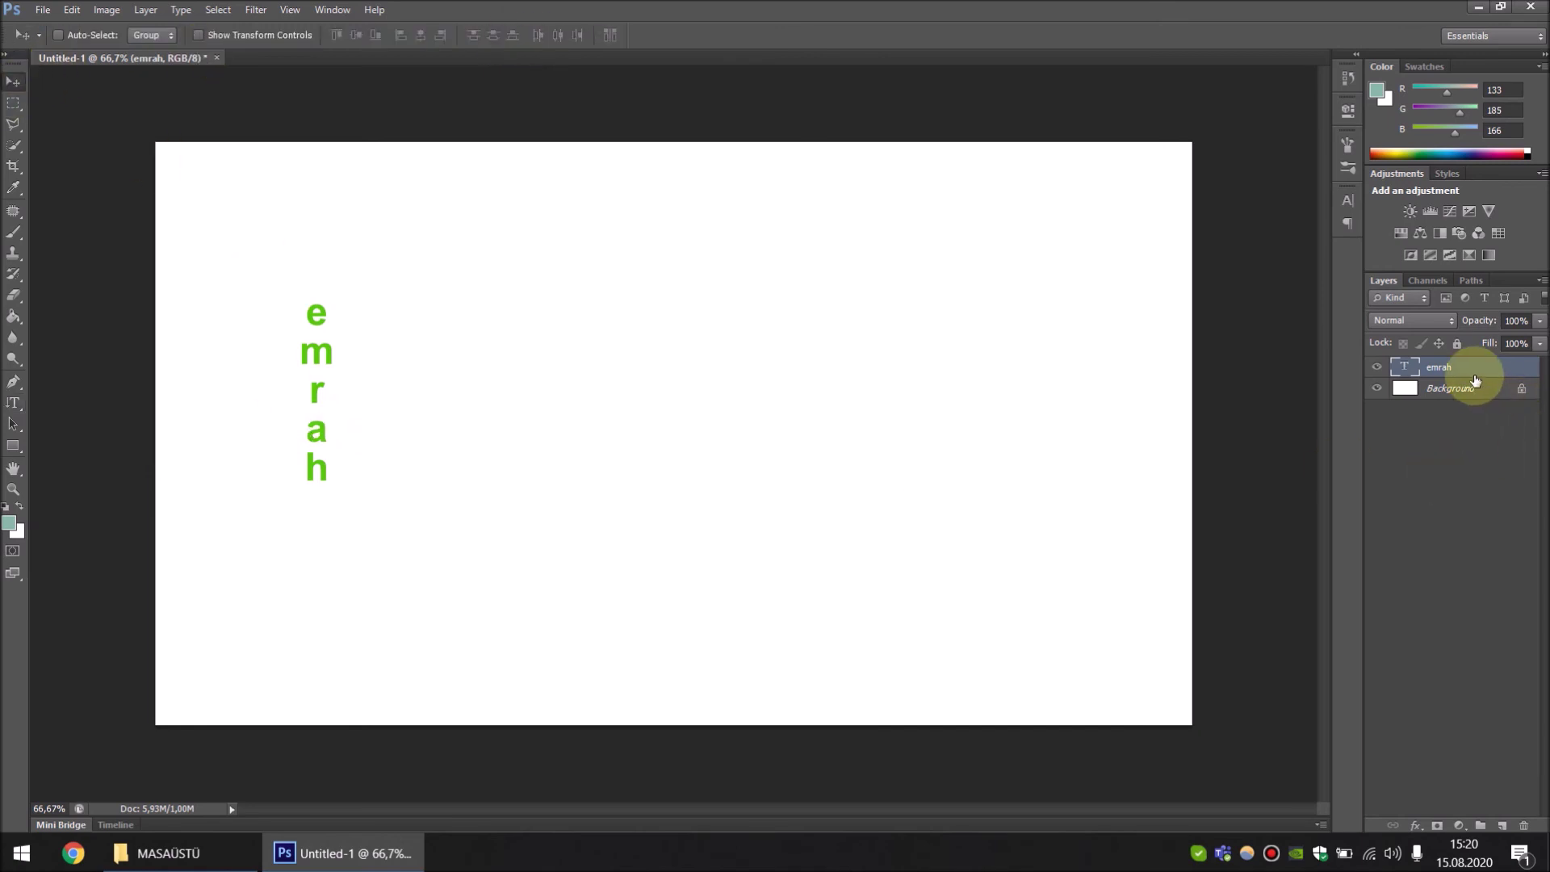
{"action": "key", "text": "Delete"}
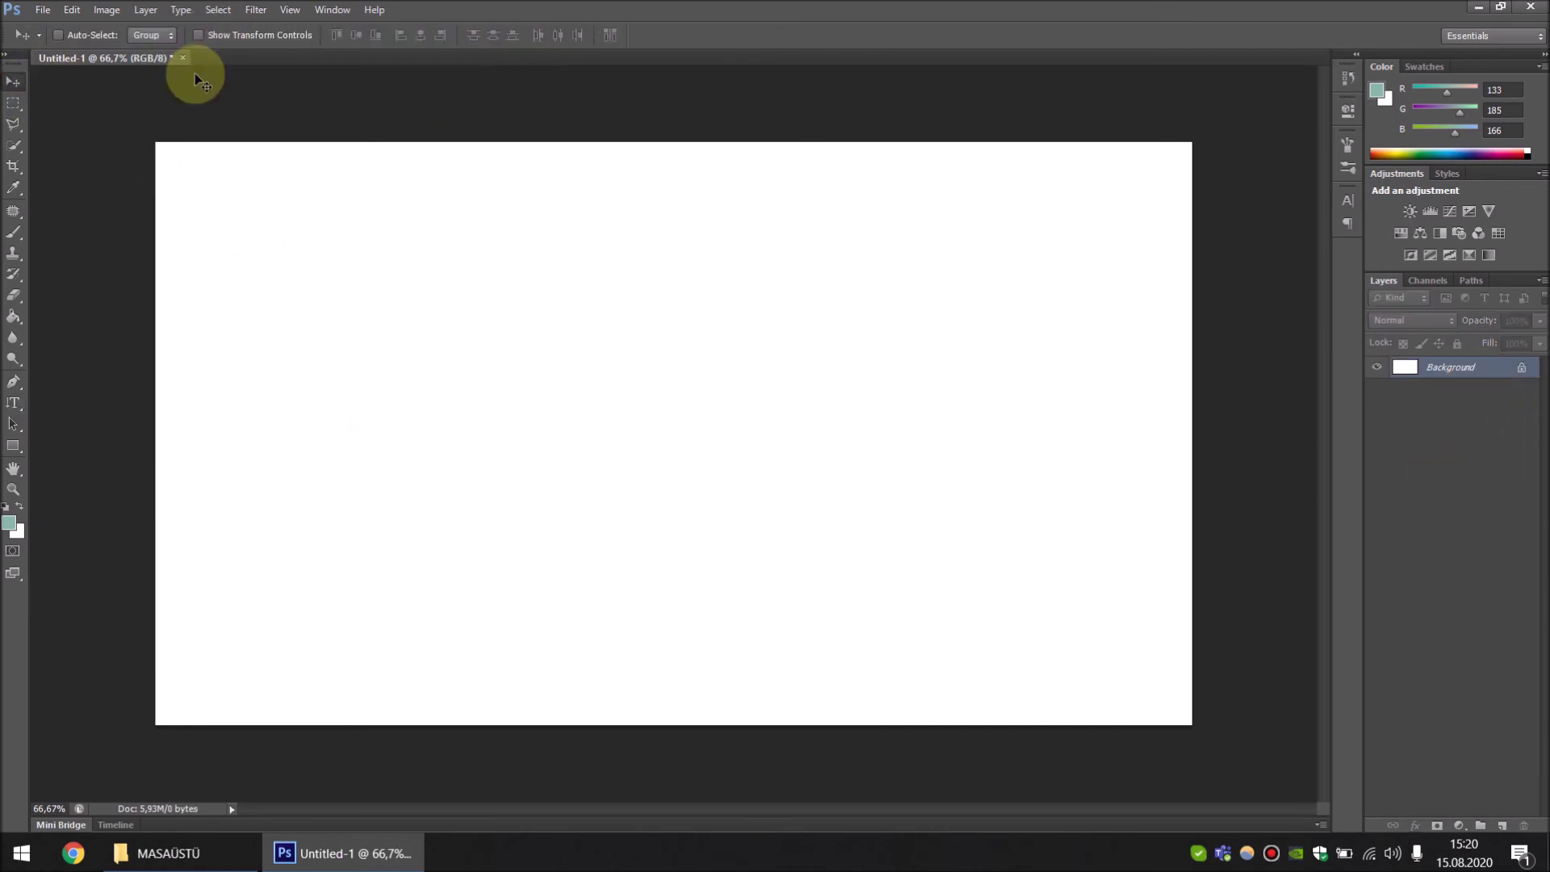
{"action": "left_click", "coordinate": [182, 59]}
{"action": "left_click", "coordinate": [777, 322]}
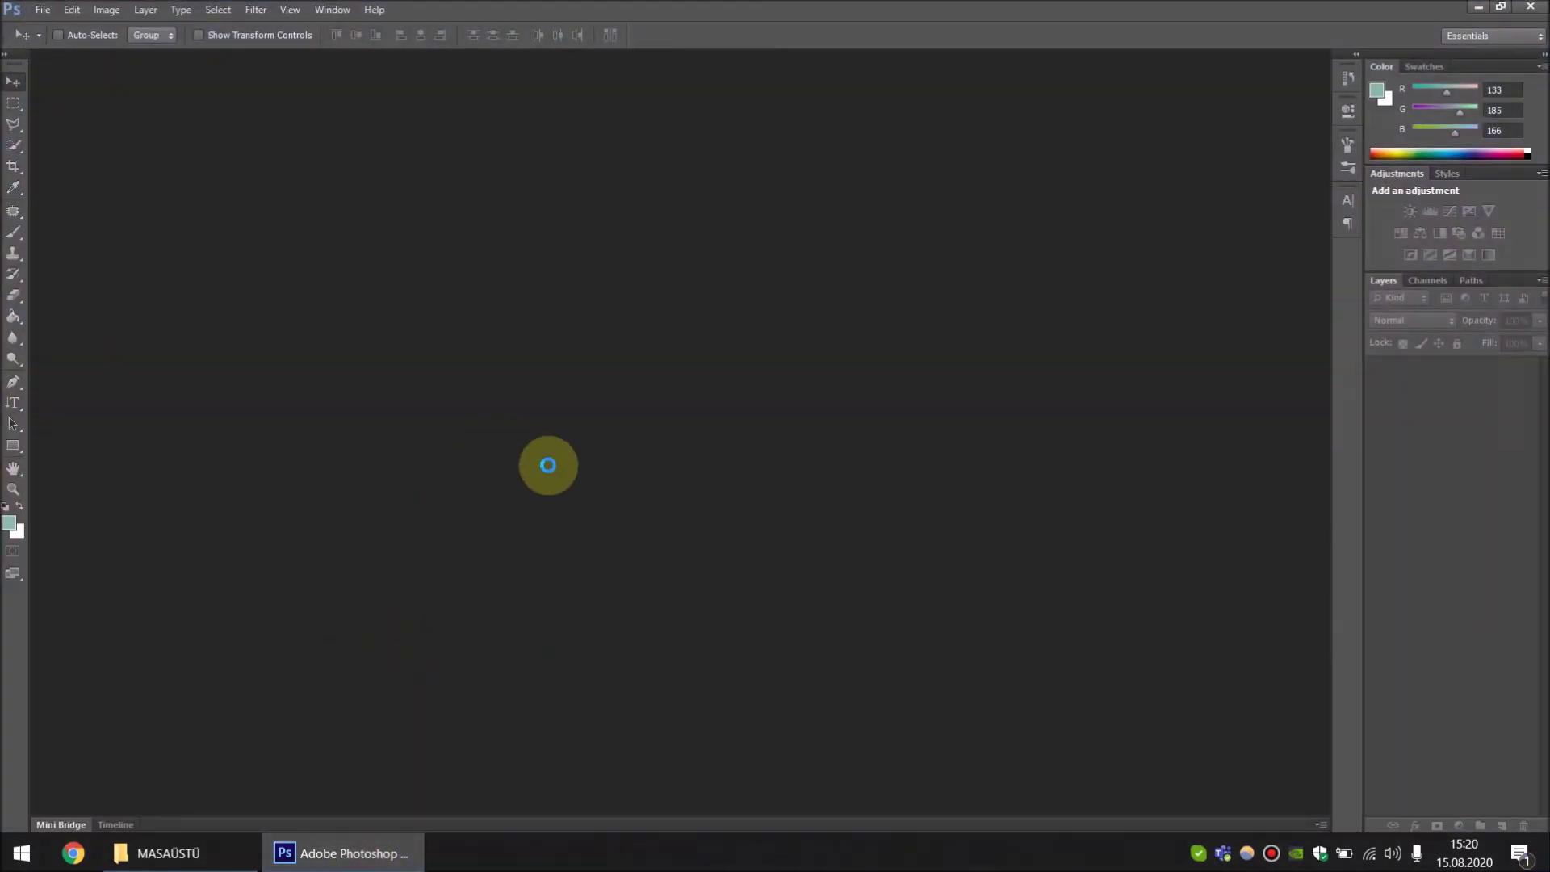
{"action": "left_click_drag", "start_coordinate": [604, 483], "coordinate": [548, 470]}
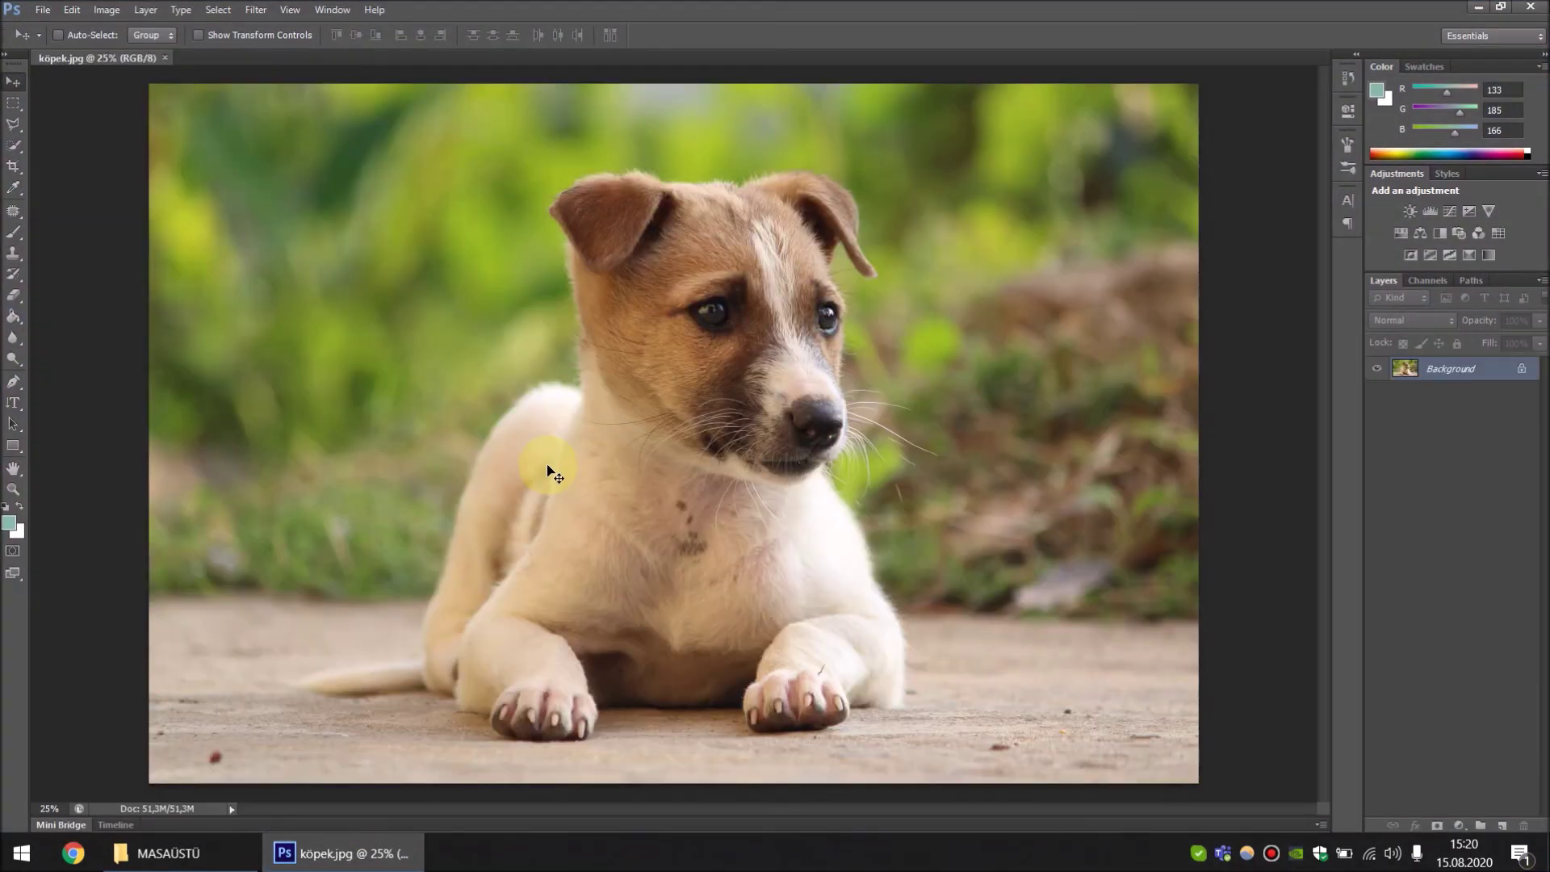
Create 1000 pt mask text on the dog photo with the Horizontal Type Mask Tool as a selection
{"action": "left_click", "coordinate": [14, 405]}
{"action": "right_click", "coordinate": [16, 407]}
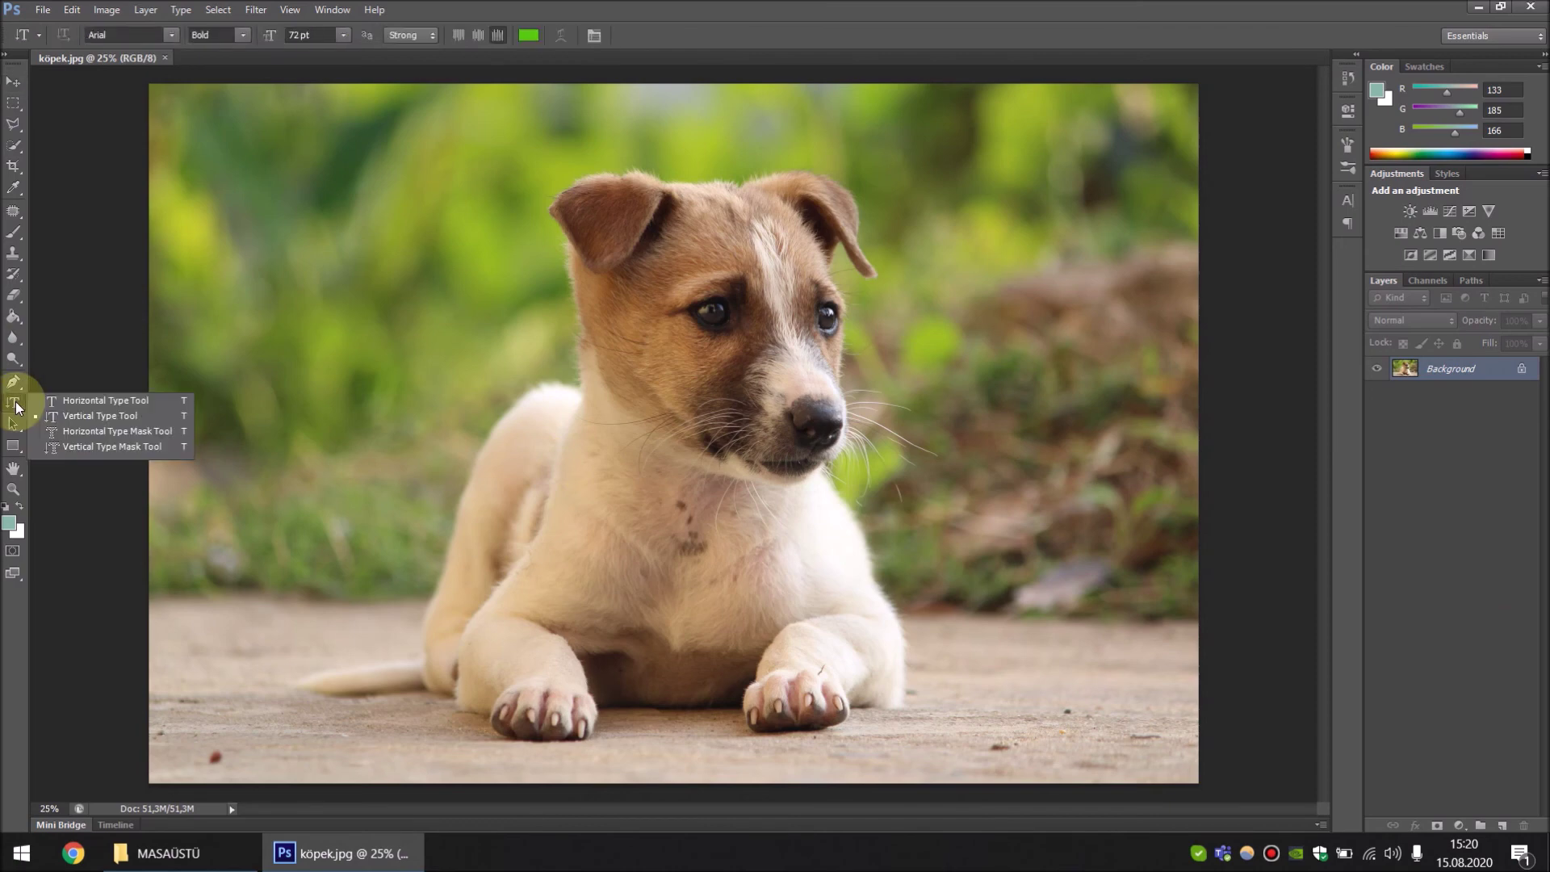
{"action": "left_click", "coordinate": [111, 431]}
{"action": "left_click", "coordinate": [293, 394]}
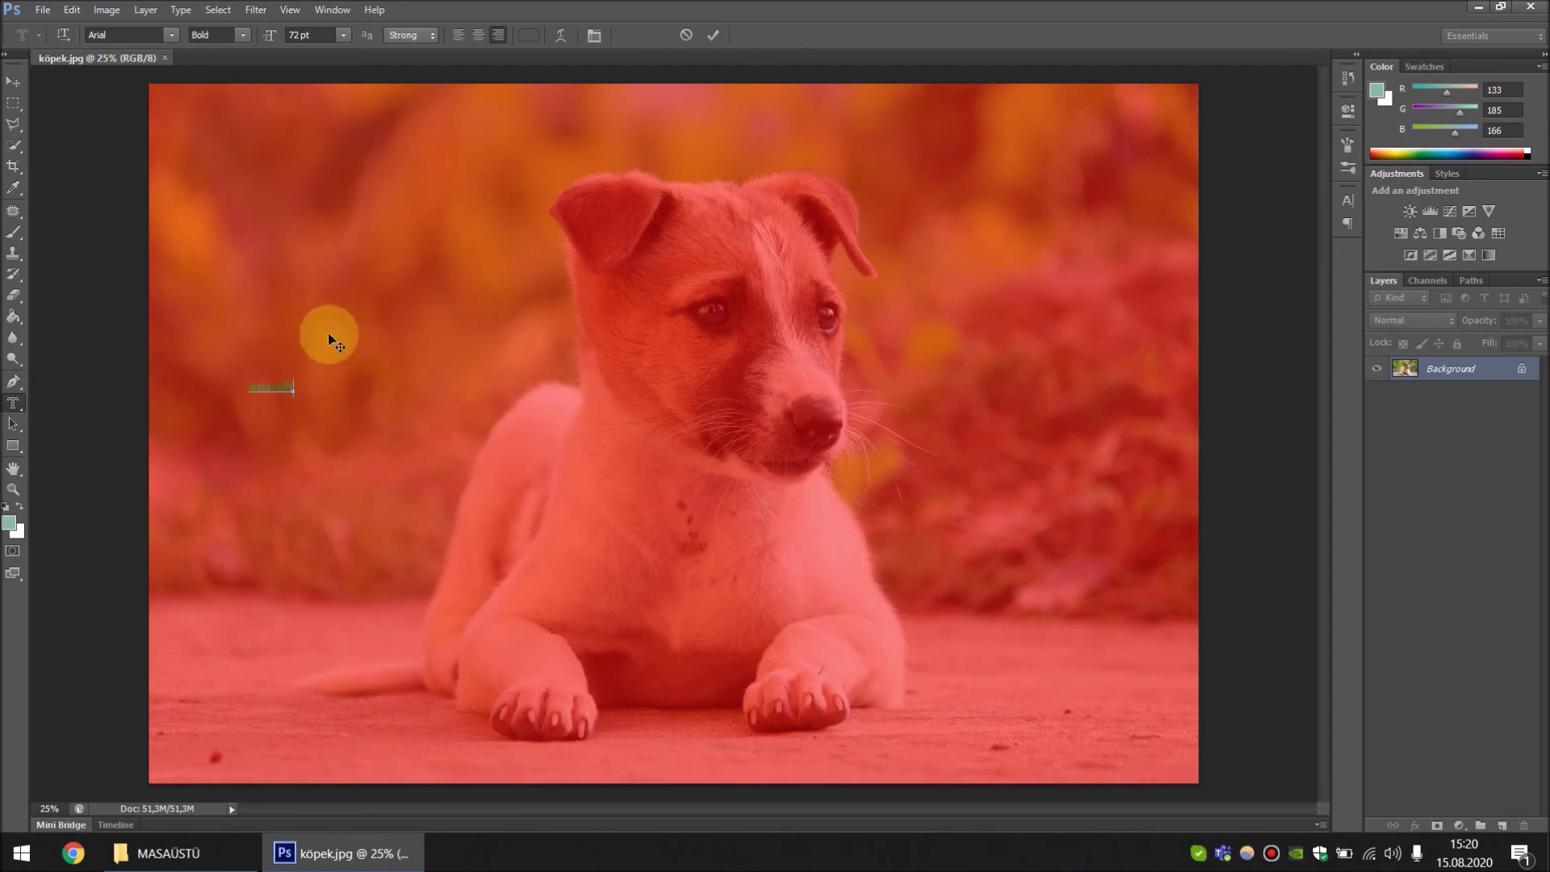
{"action": "left_click_drag", "start_coordinate": [294, 389], "coordinate": [201, 380]}
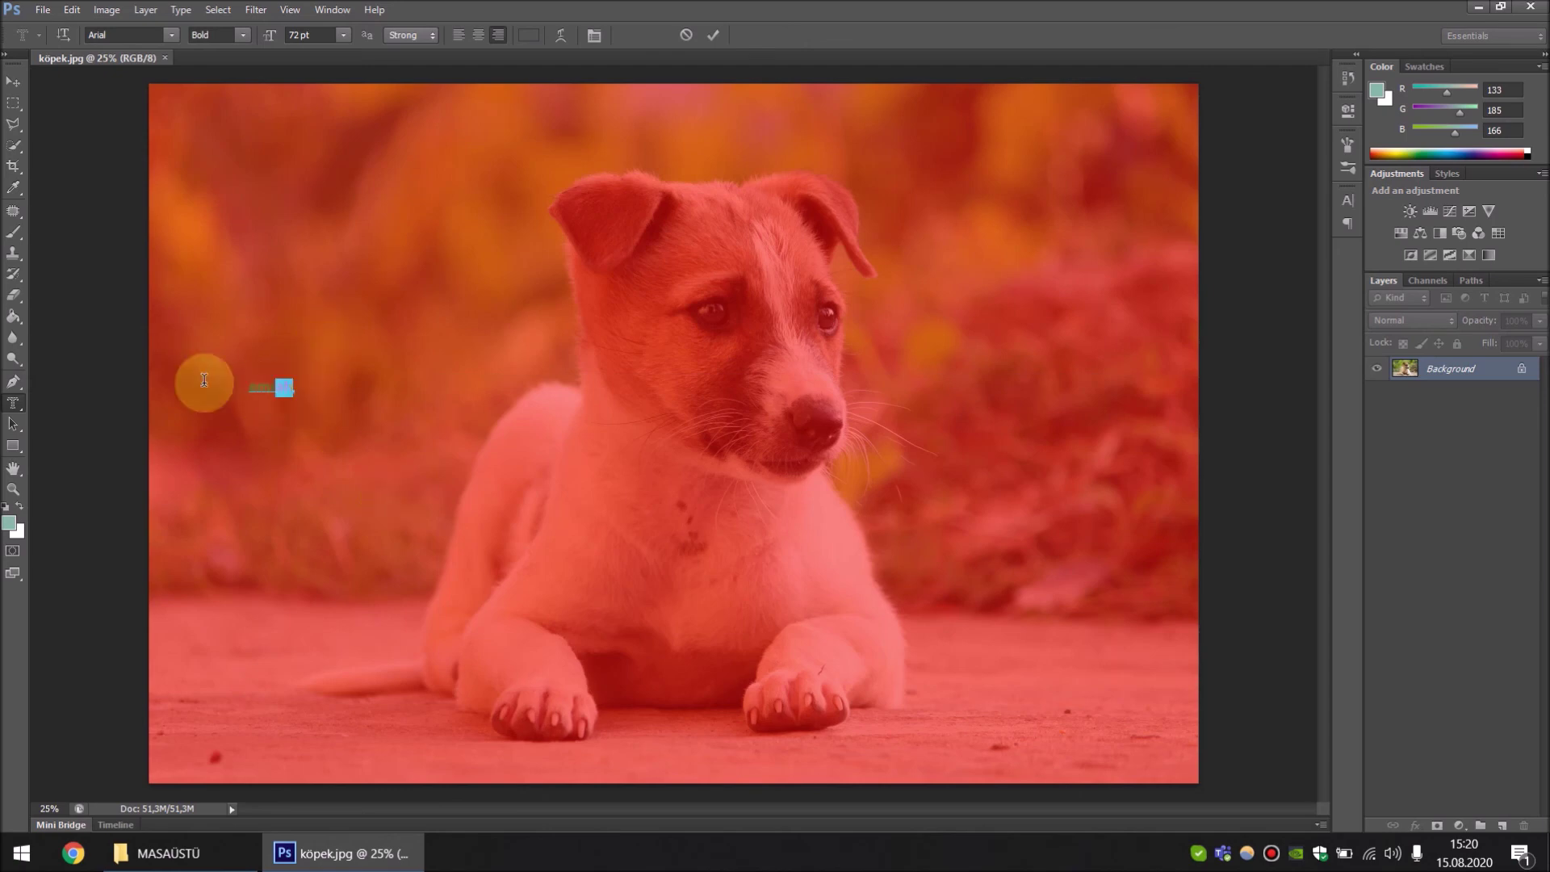
{"action": "left_click", "coordinate": [319, 35]}
{"action": "type", "text": "25"}
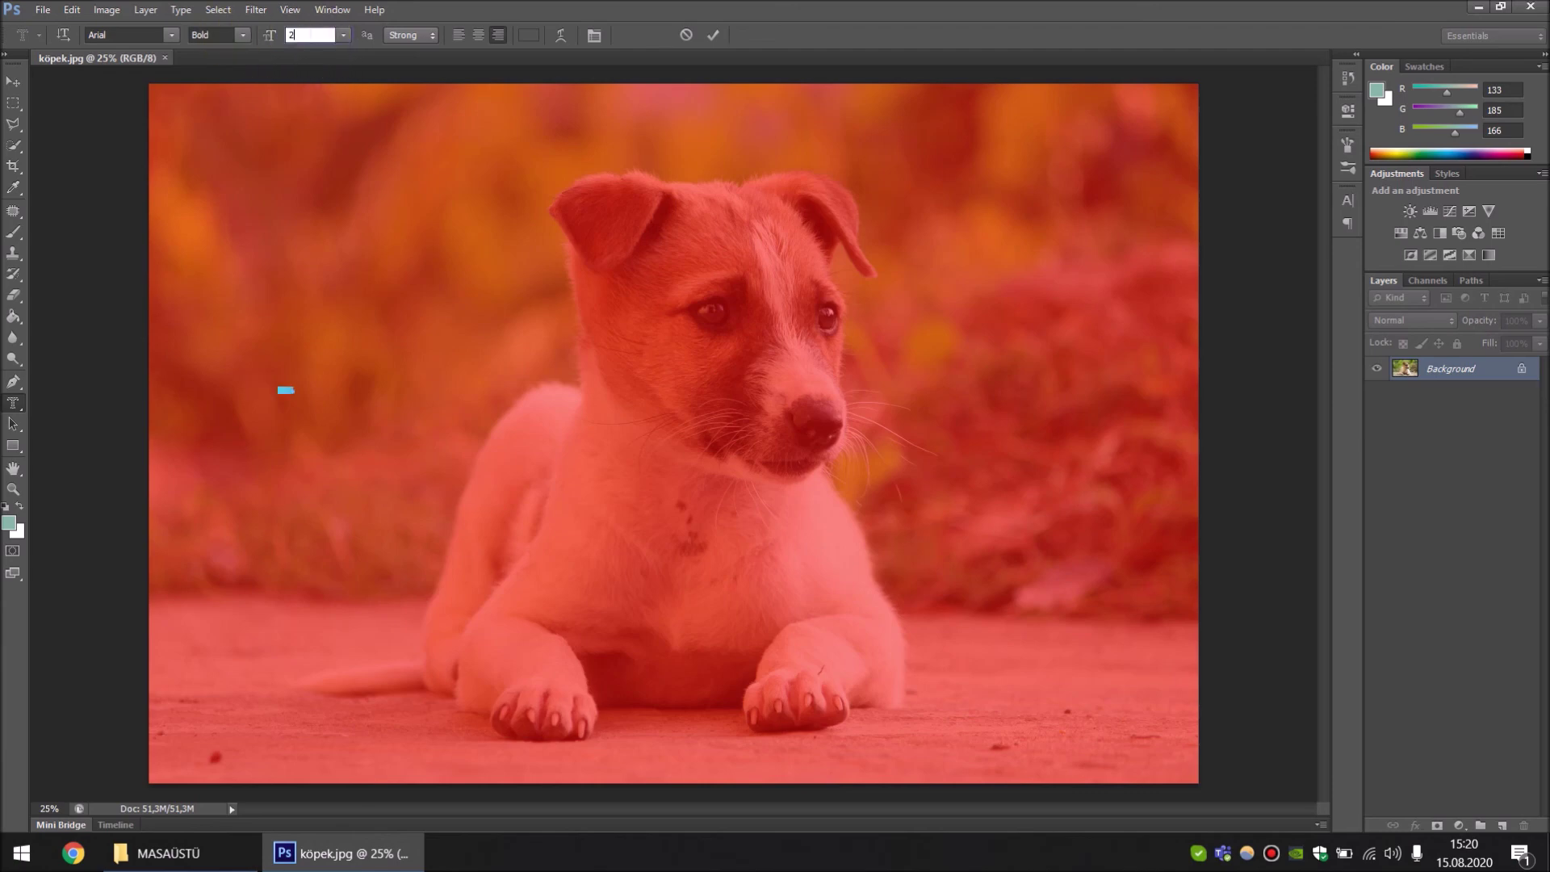
{"action": "type", "text": "0"}
{"action": "key", "text": "BackSpace"}
{"action": "key", "text": "BackSpace"}
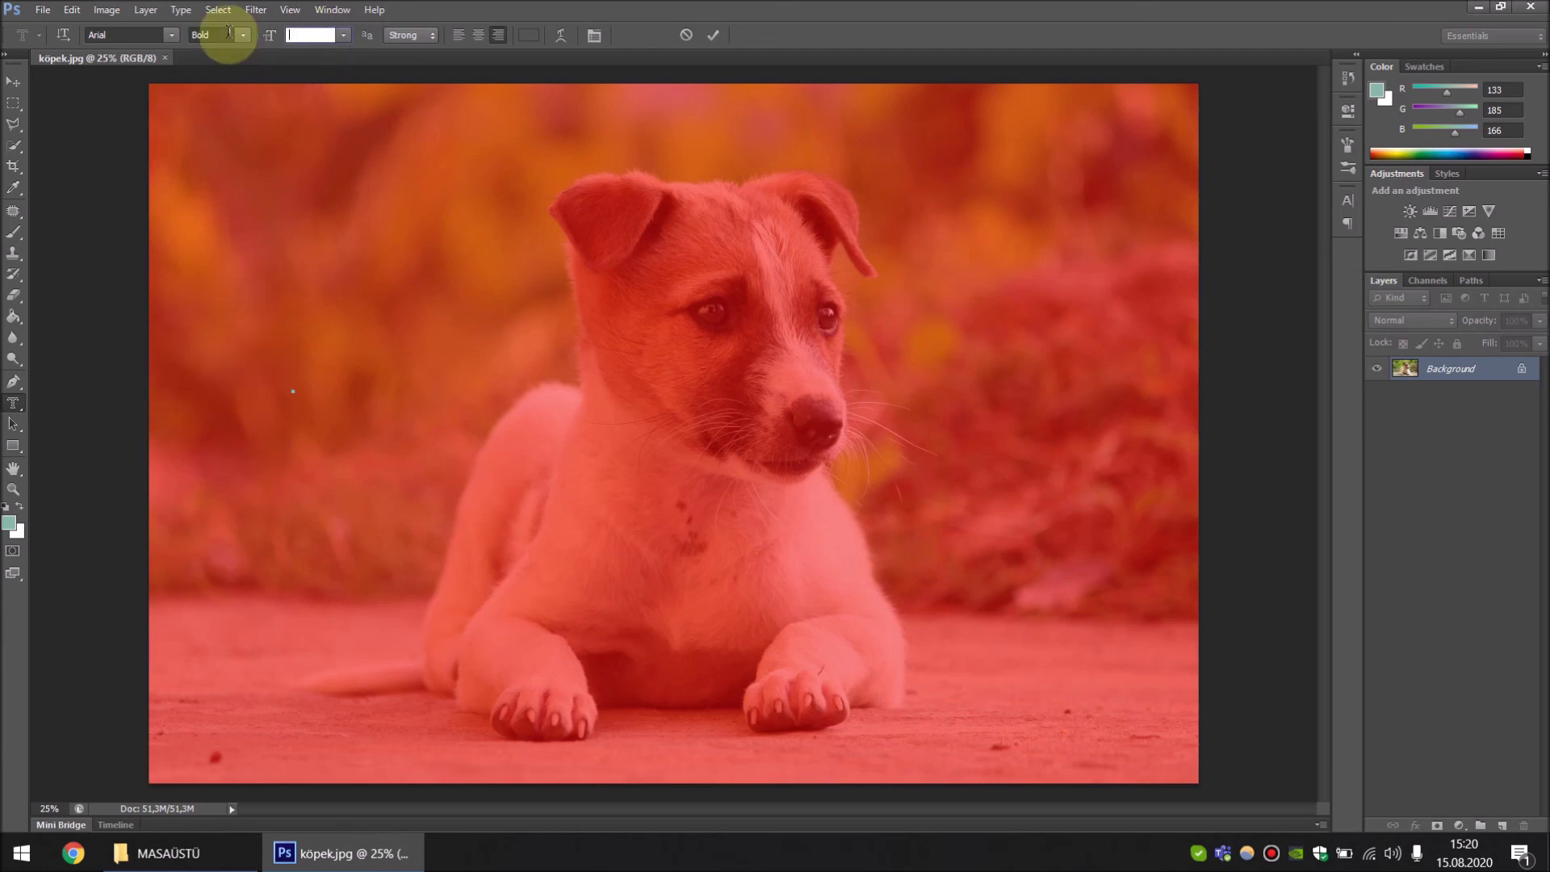
{"action": "type", "text": "100"}
{"action": "type", "text": "0"}
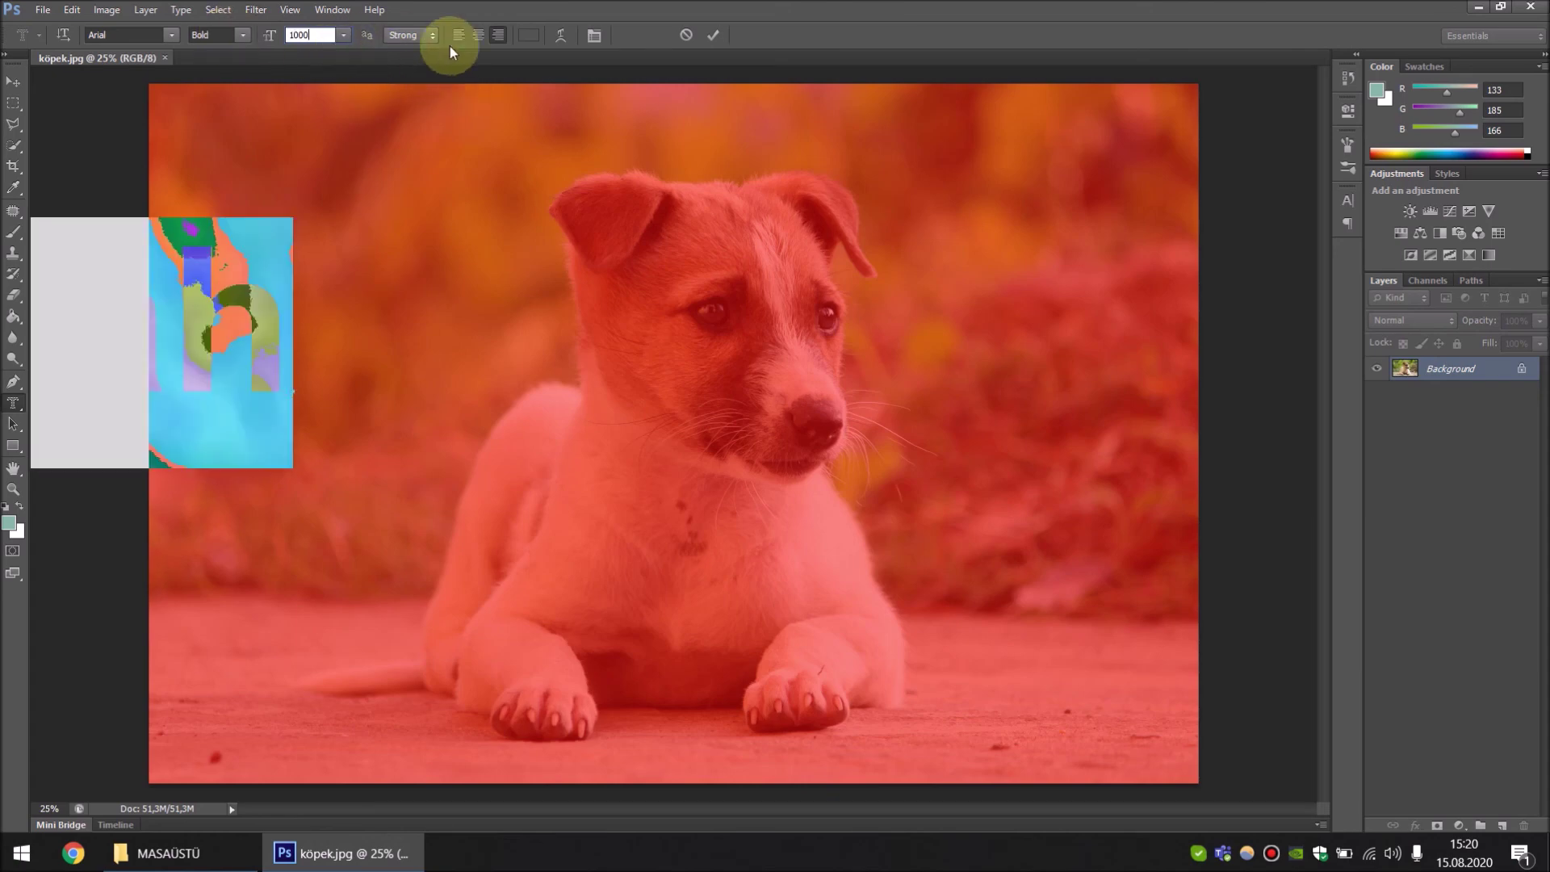
{"action": "left_click", "coordinate": [714, 35]}
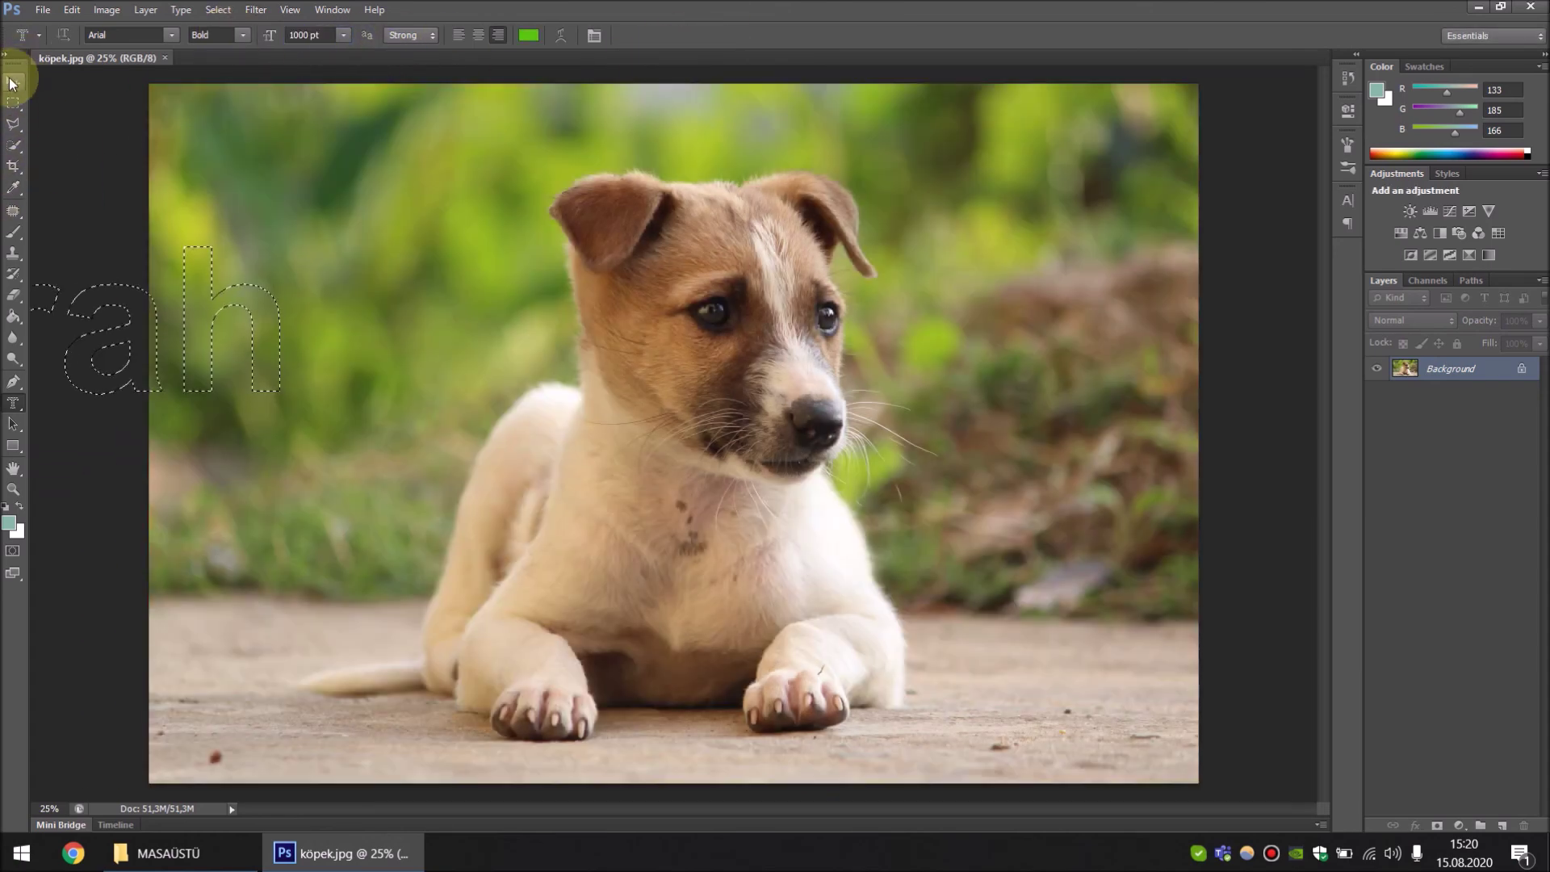
Drag the ah letter pixels right, then undo the move with Ctrl+Z
{"action": "left_click", "coordinate": [12, 83]}
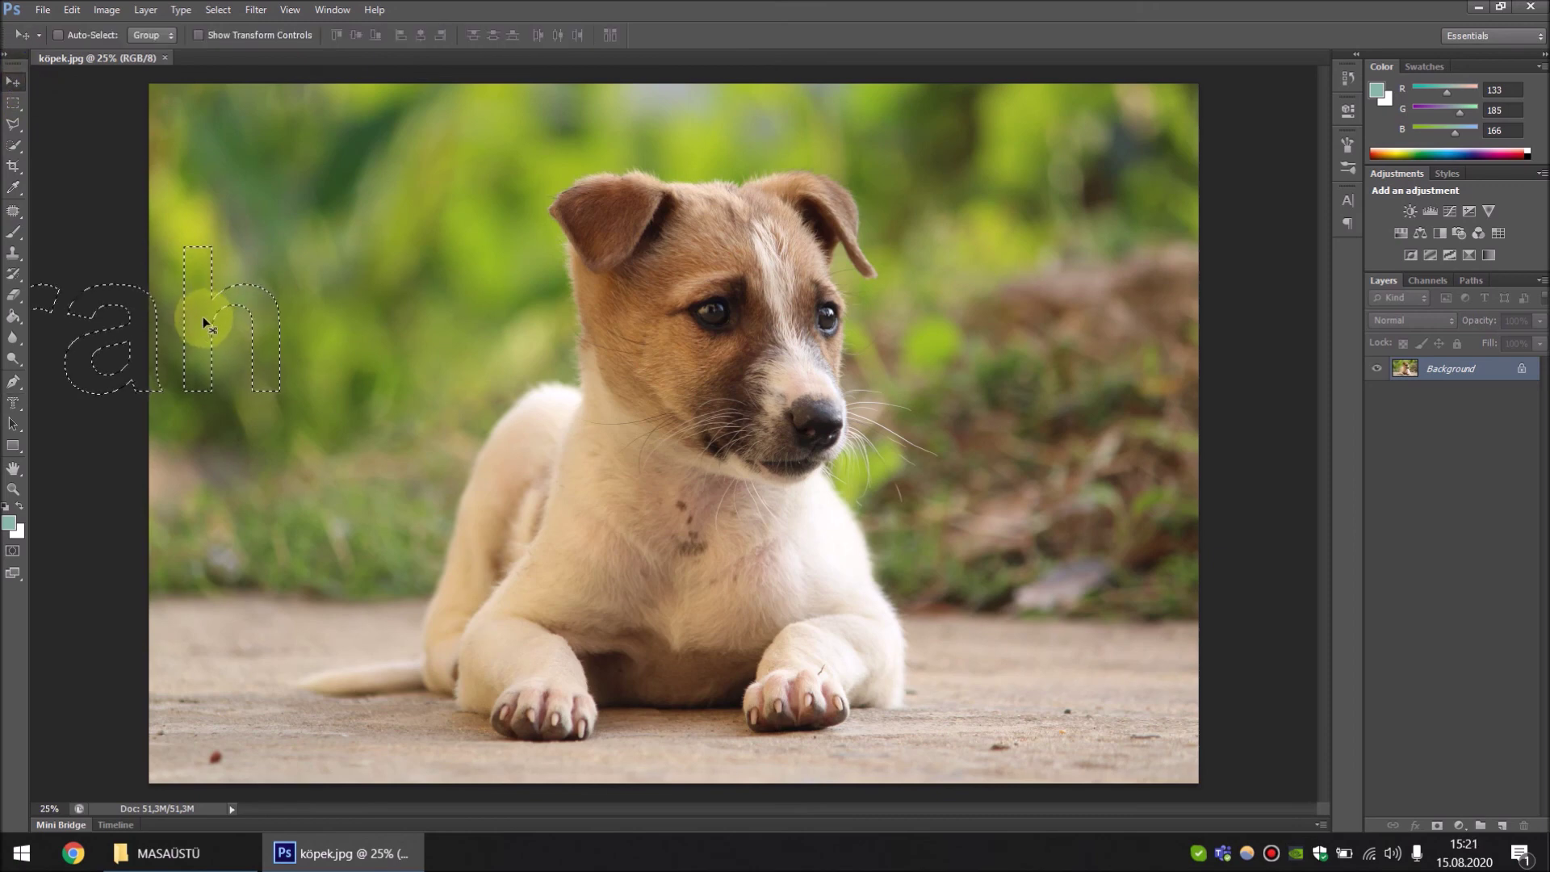
{"action": "left_click_drag", "start_coordinate": [218, 317], "coordinate": [847, 390]}
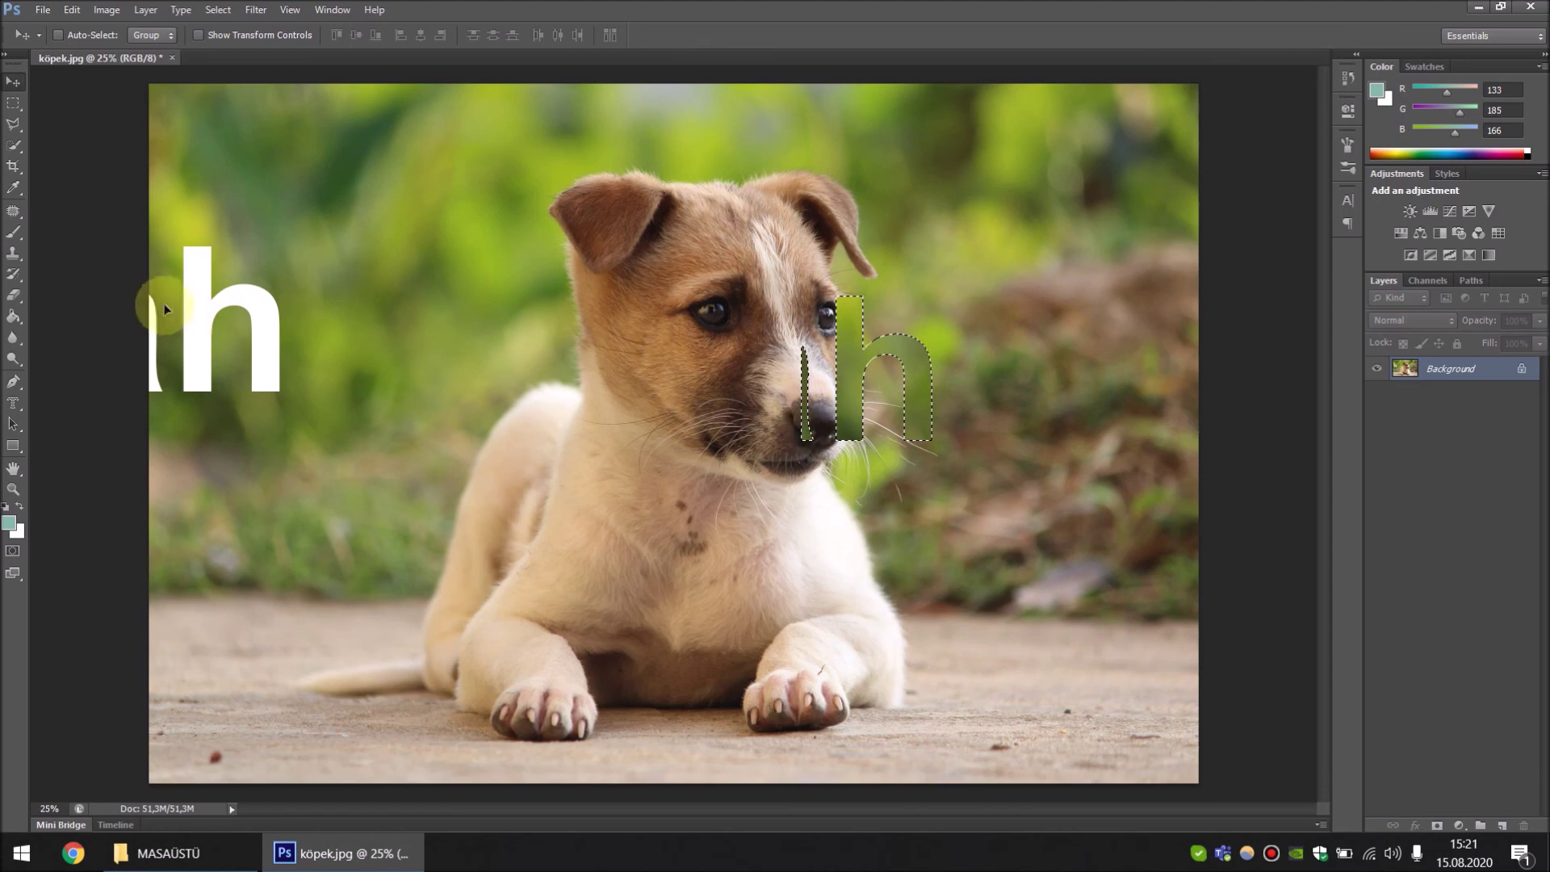
{"action": "key", "text": "ctrl+z"}
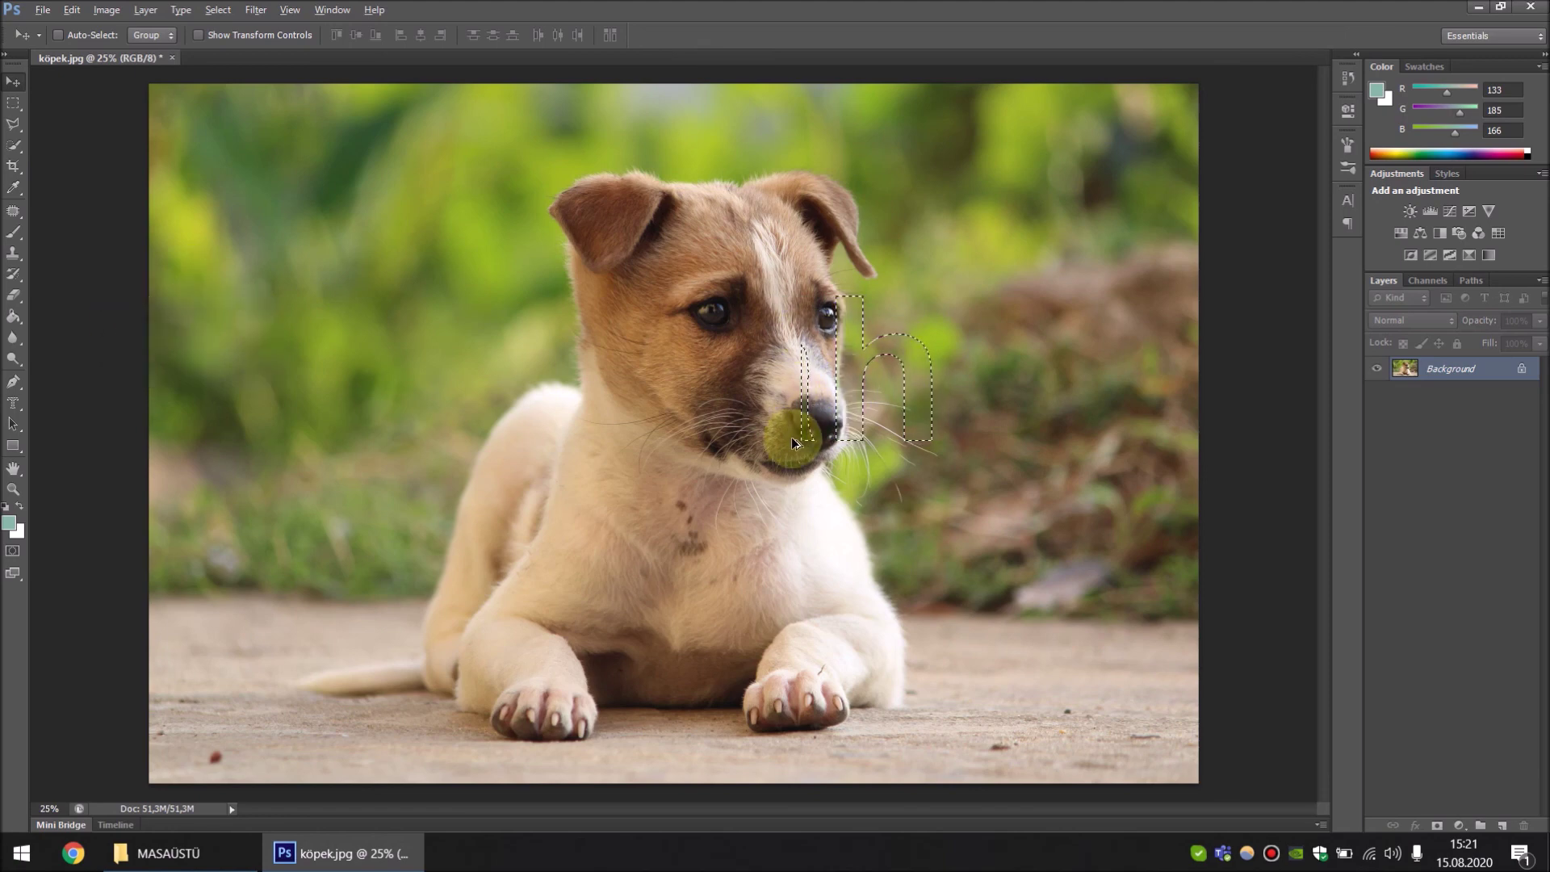
{"action": "key", "text": "ctrl+z"}
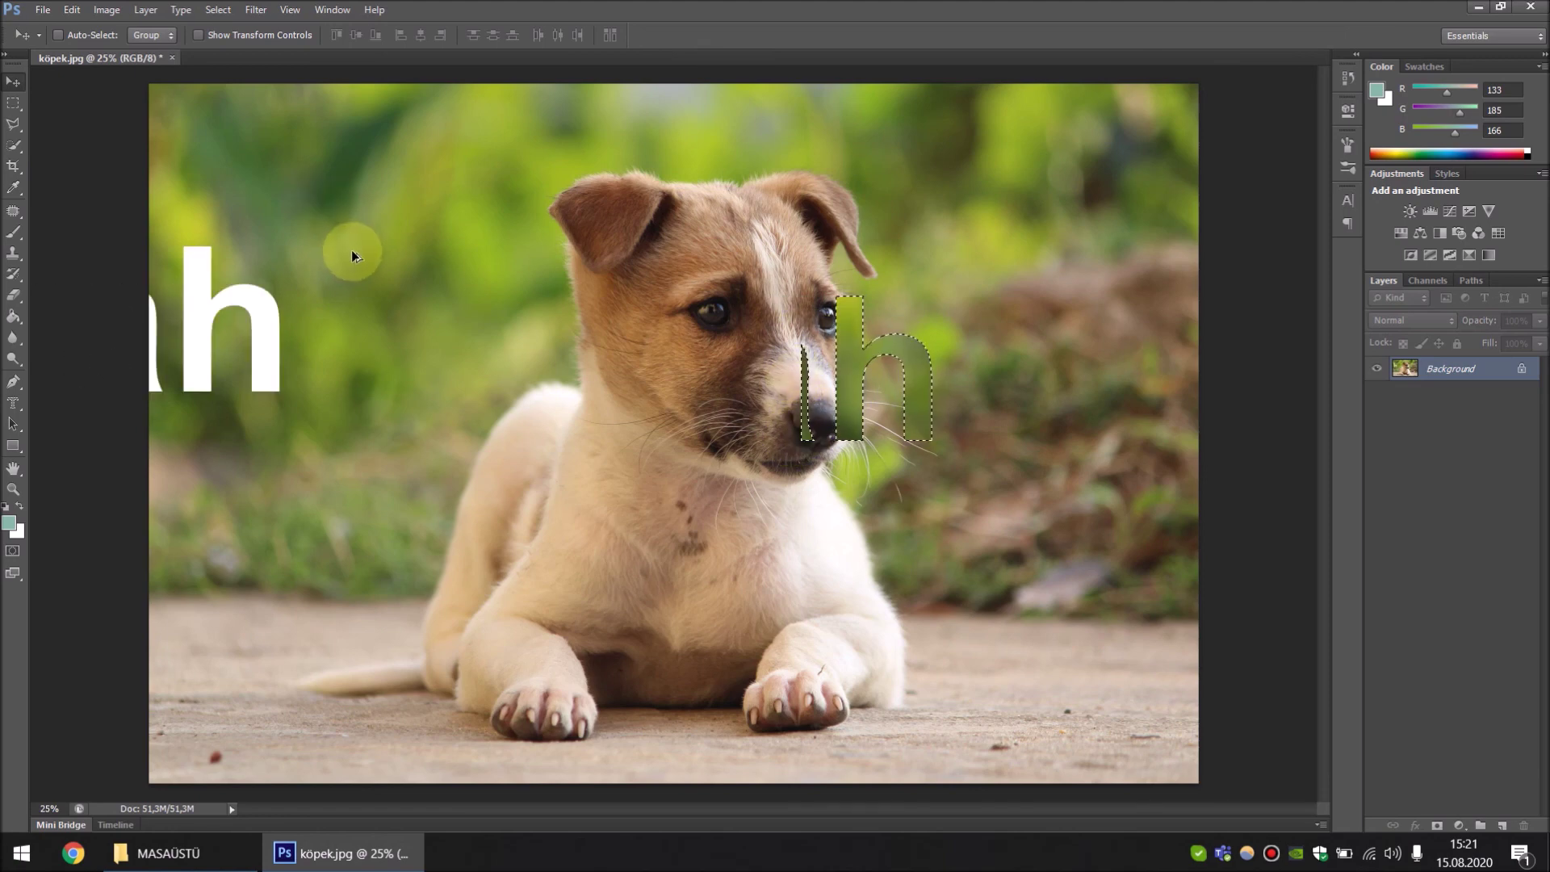
{"action": "key", "text": "ctrl+z"}
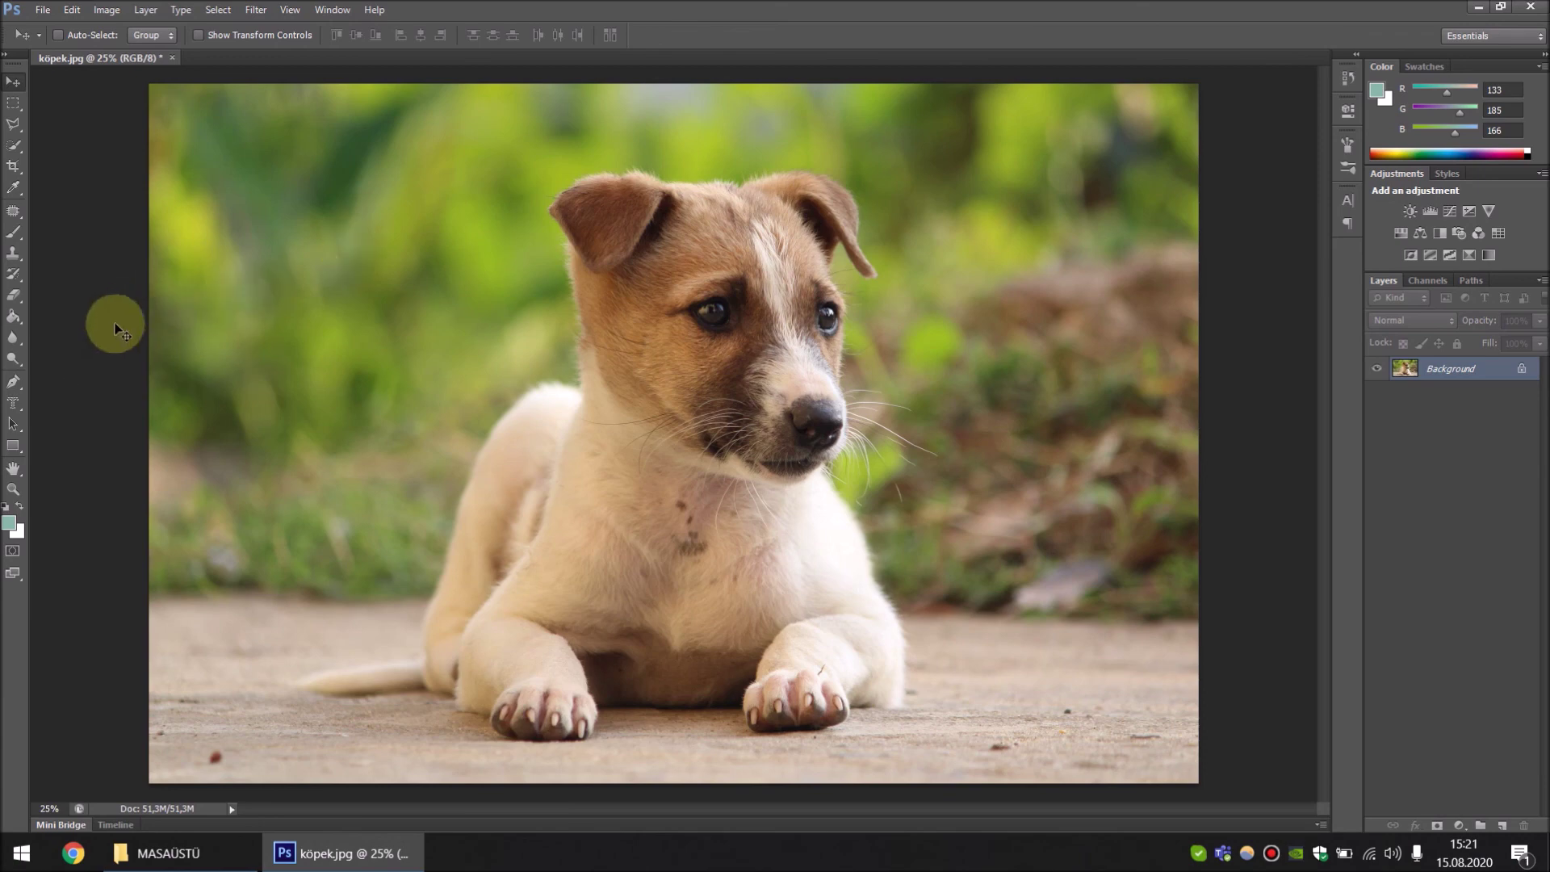
Make an 'emrah' type mask selection and drag its pixels down onto the dog's chest
{"action": "left_click", "coordinate": [12, 403]}
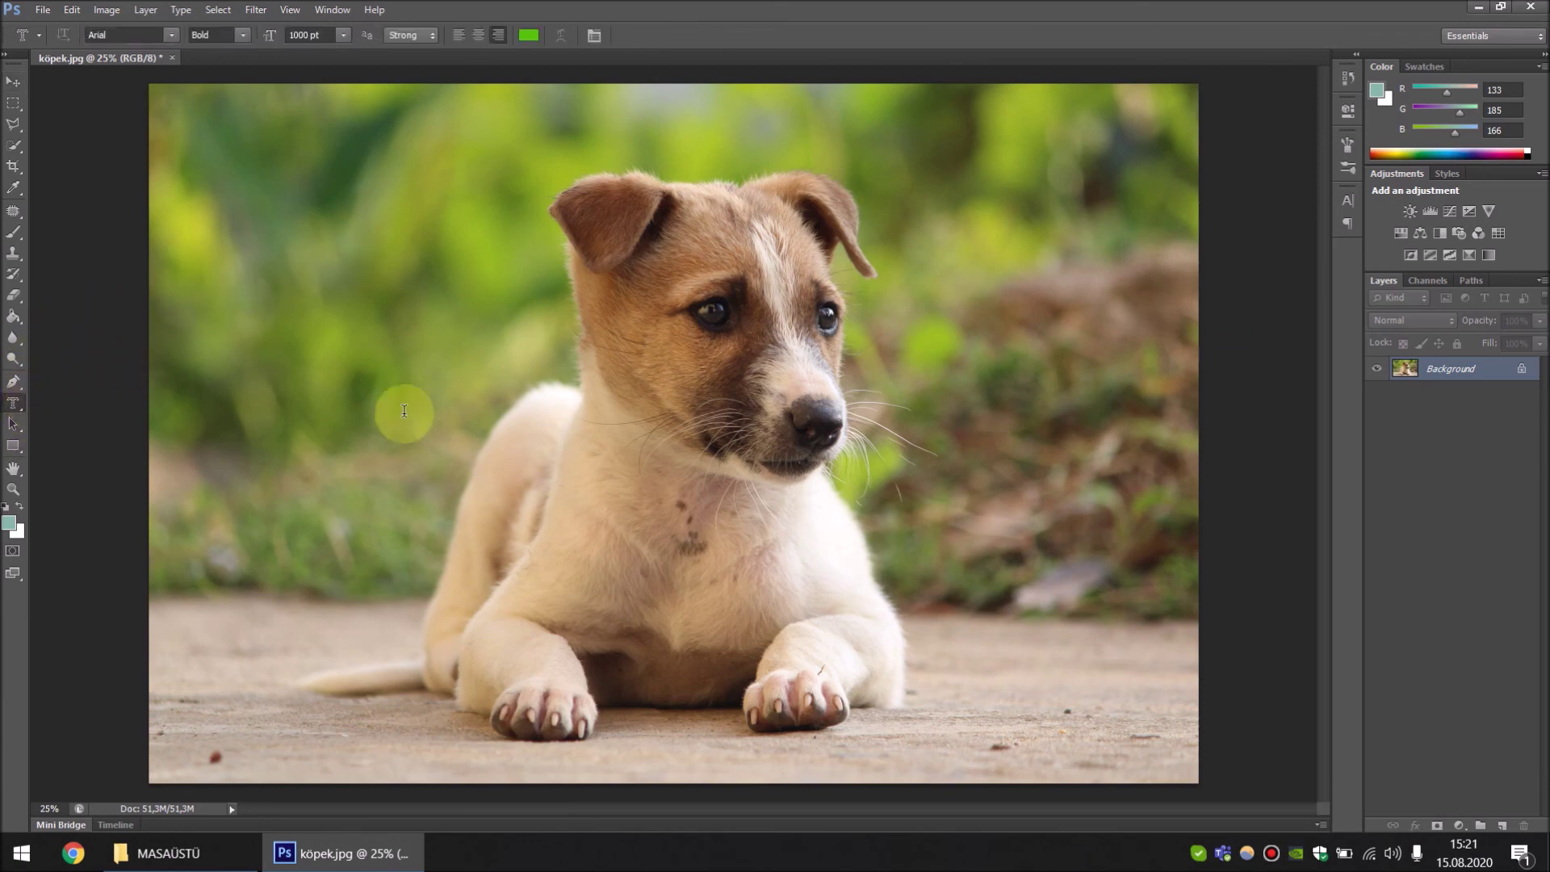
{"action": "left_click", "coordinate": [744, 367]}
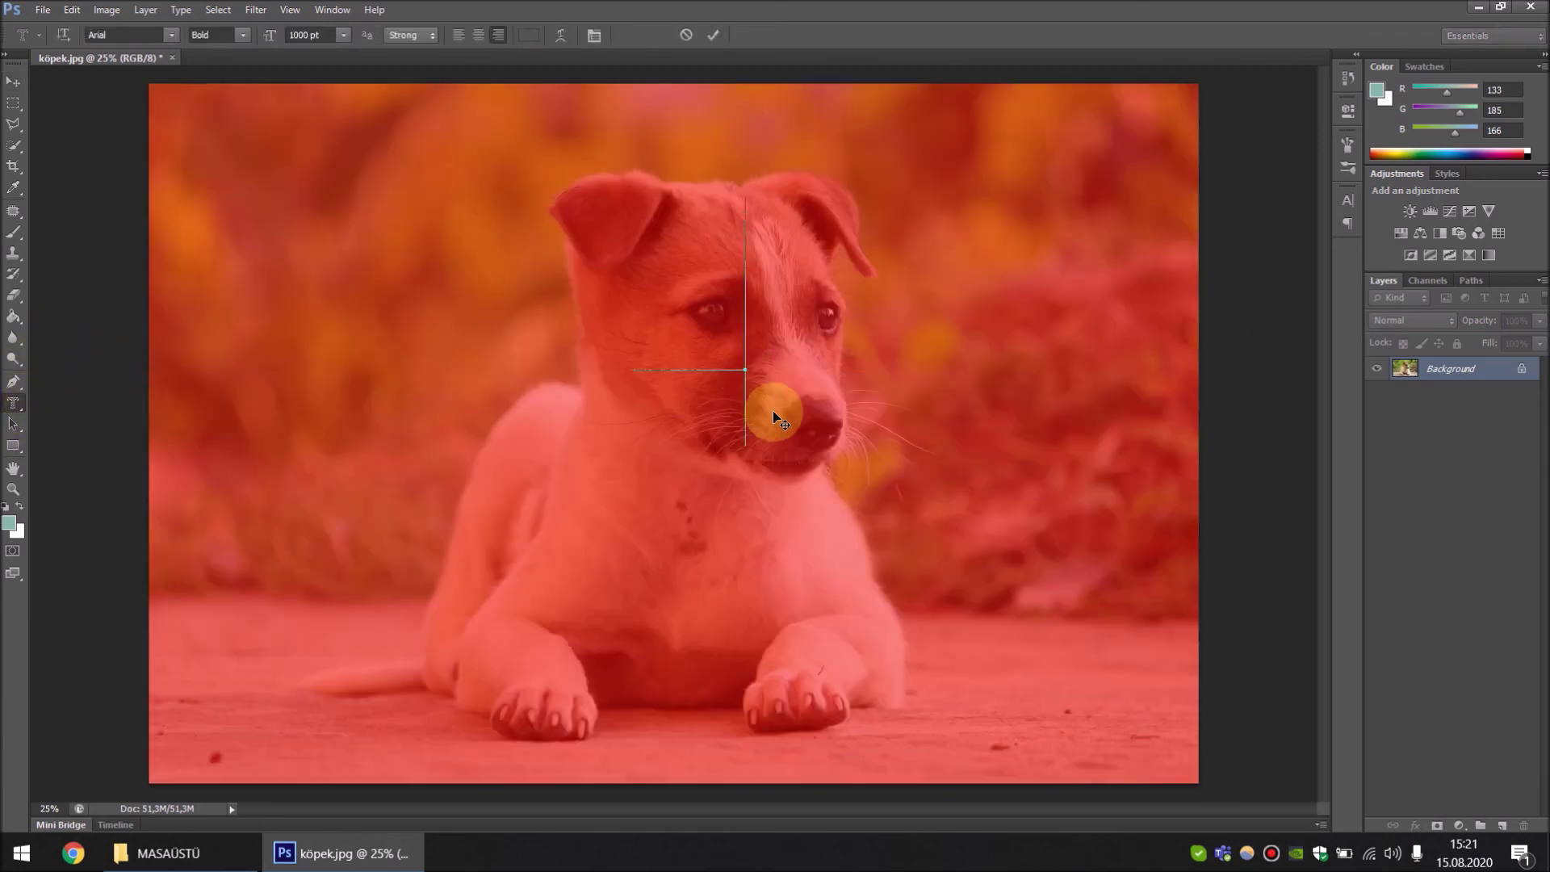
{"action": "type", "text": "emrah"}
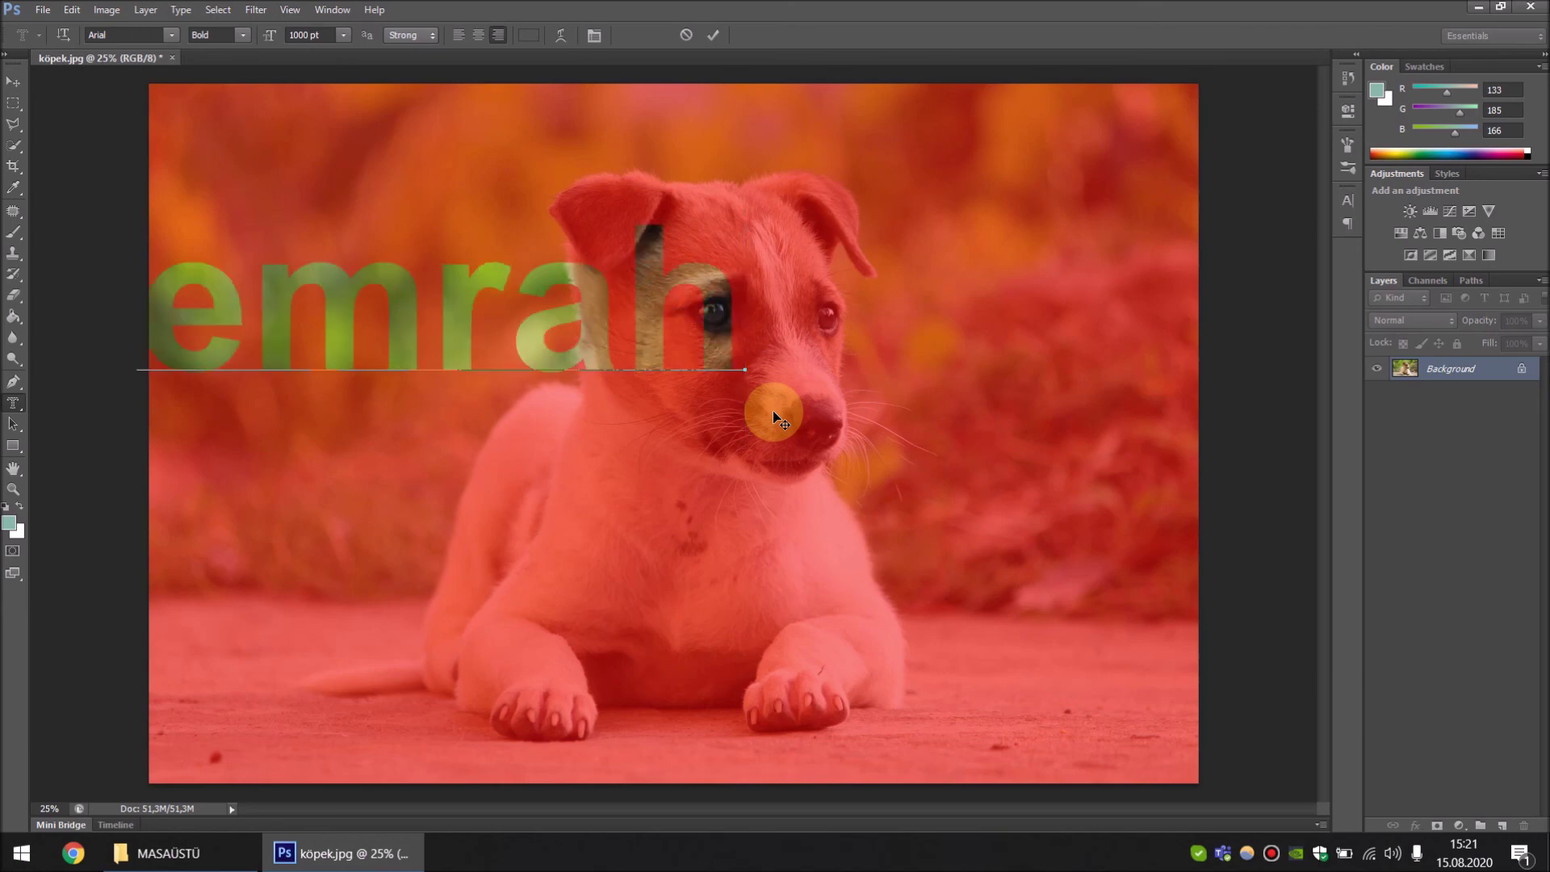
{"action": "left_click", "coordinate": [714, 37]}
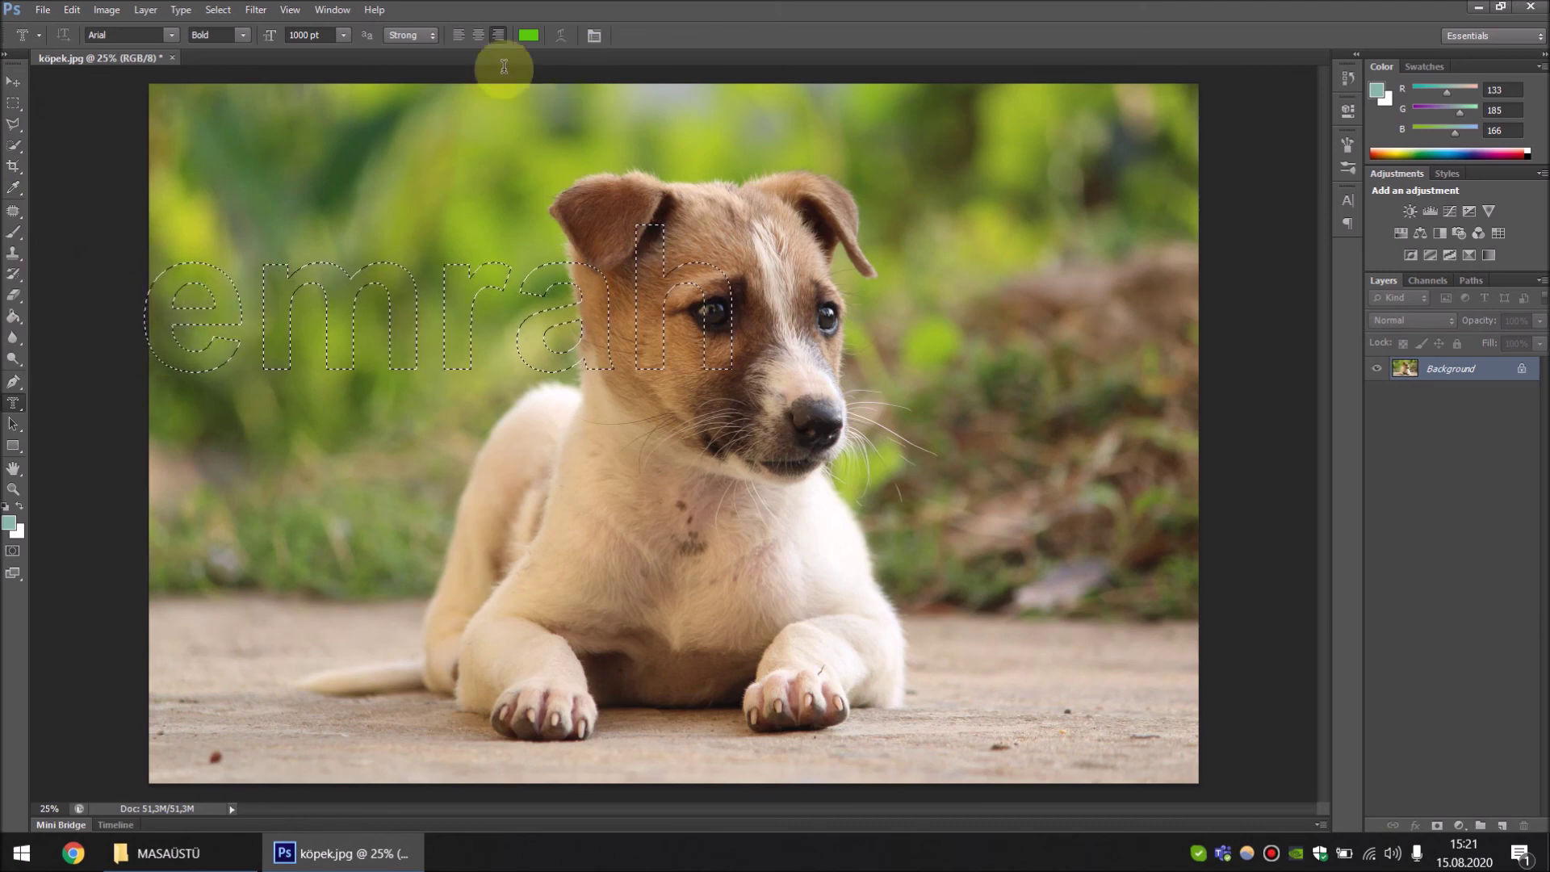
{"action": "left_click", "coordinate": [13, 81]}
{"action": "mouse_move", "coordinate": [271, 301]}
{"action": "left_mouse_down"}
{"action": "mouse_move", "coordinate": [297, 349]}
{"action": "mouse_move", "coordinate": [277, 511]}
{"action": "left_mouse_up"}
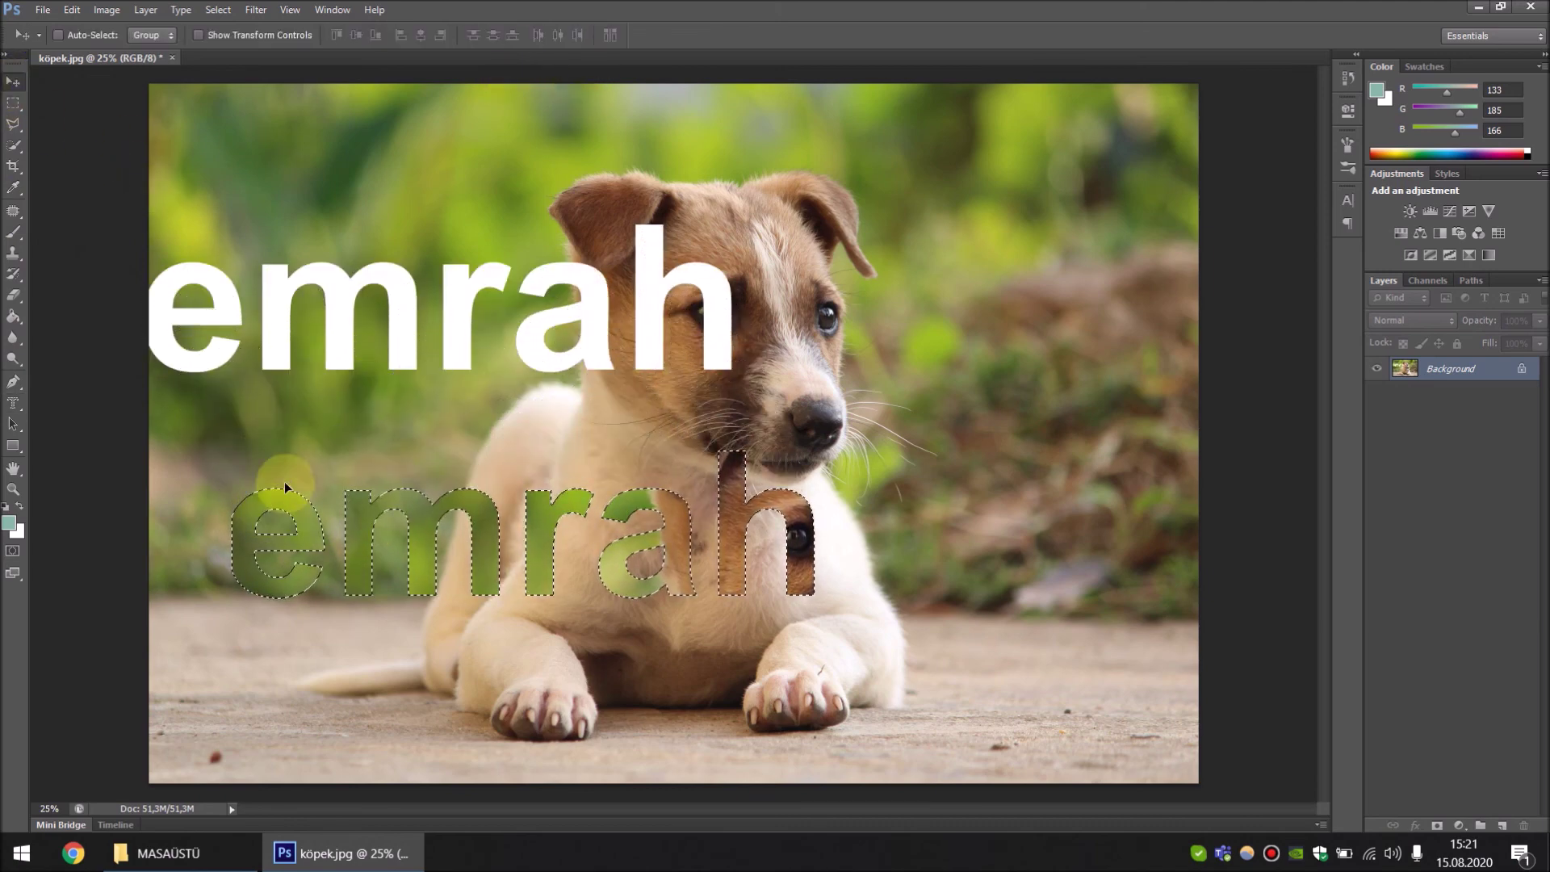
{"action": "mouse_move", "coordinate": [674, 497]}
{"action": "left_mouse_down"}
{"action": "mouse_move", "coordinate": [573, 521]}
{"action": "mouse_move", "coordinate": [580, 452]}
{"action": "mouse_move", "coordinate": [873, 475]}
{"action": "left_mouse_up"}
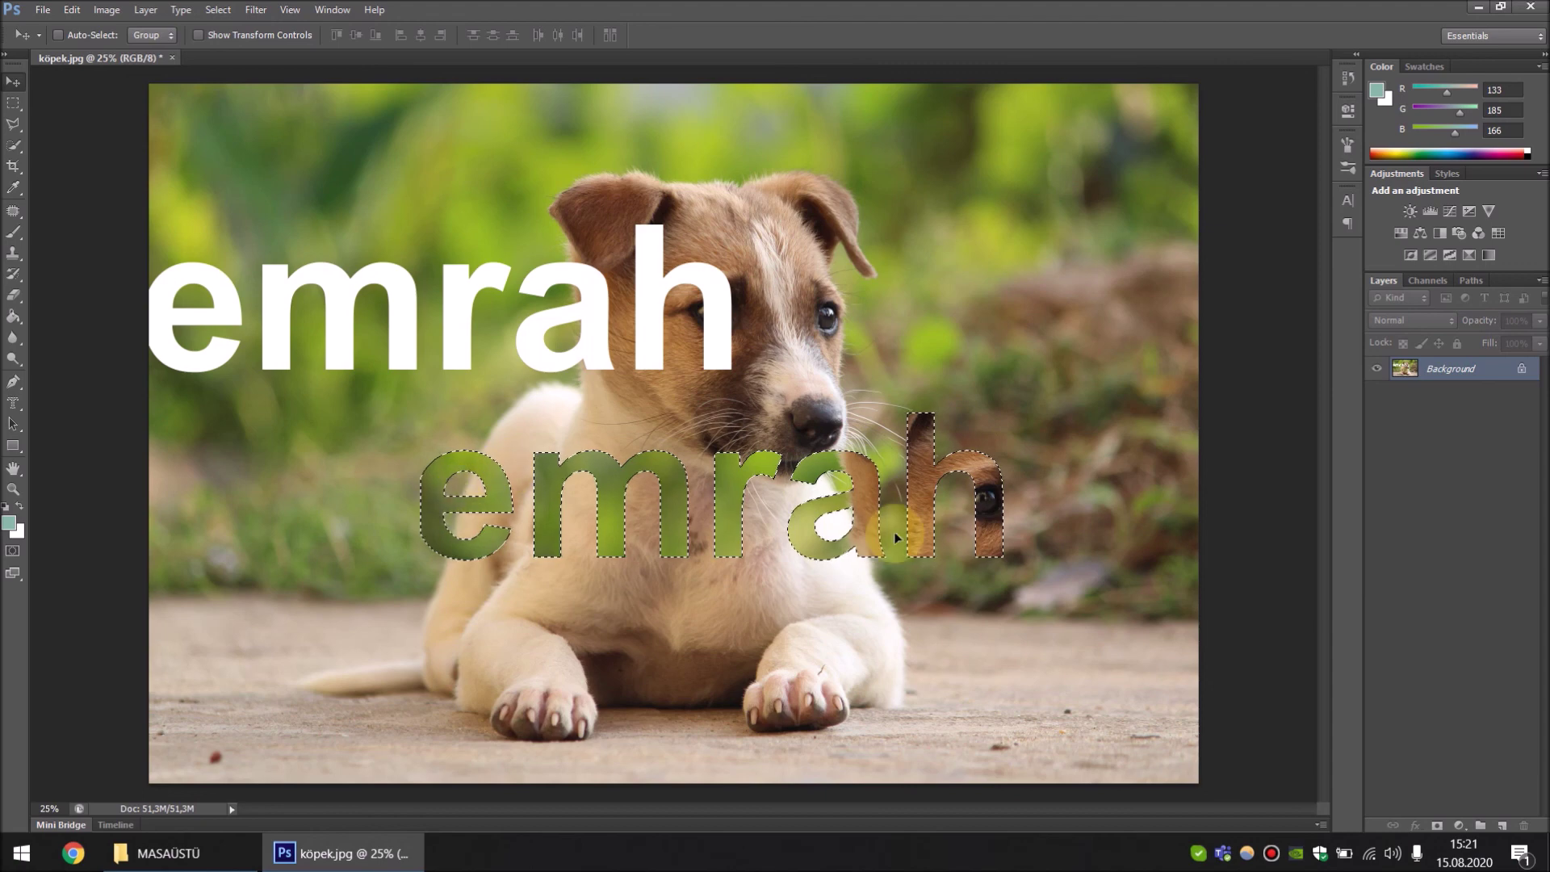
Commit a vertical 'emrah' type mask selection low on the photo's right side
{"action": "left_click", "coordinate": [13, 403]}
{"action": "left_click", "coordinate": [121, 449]}
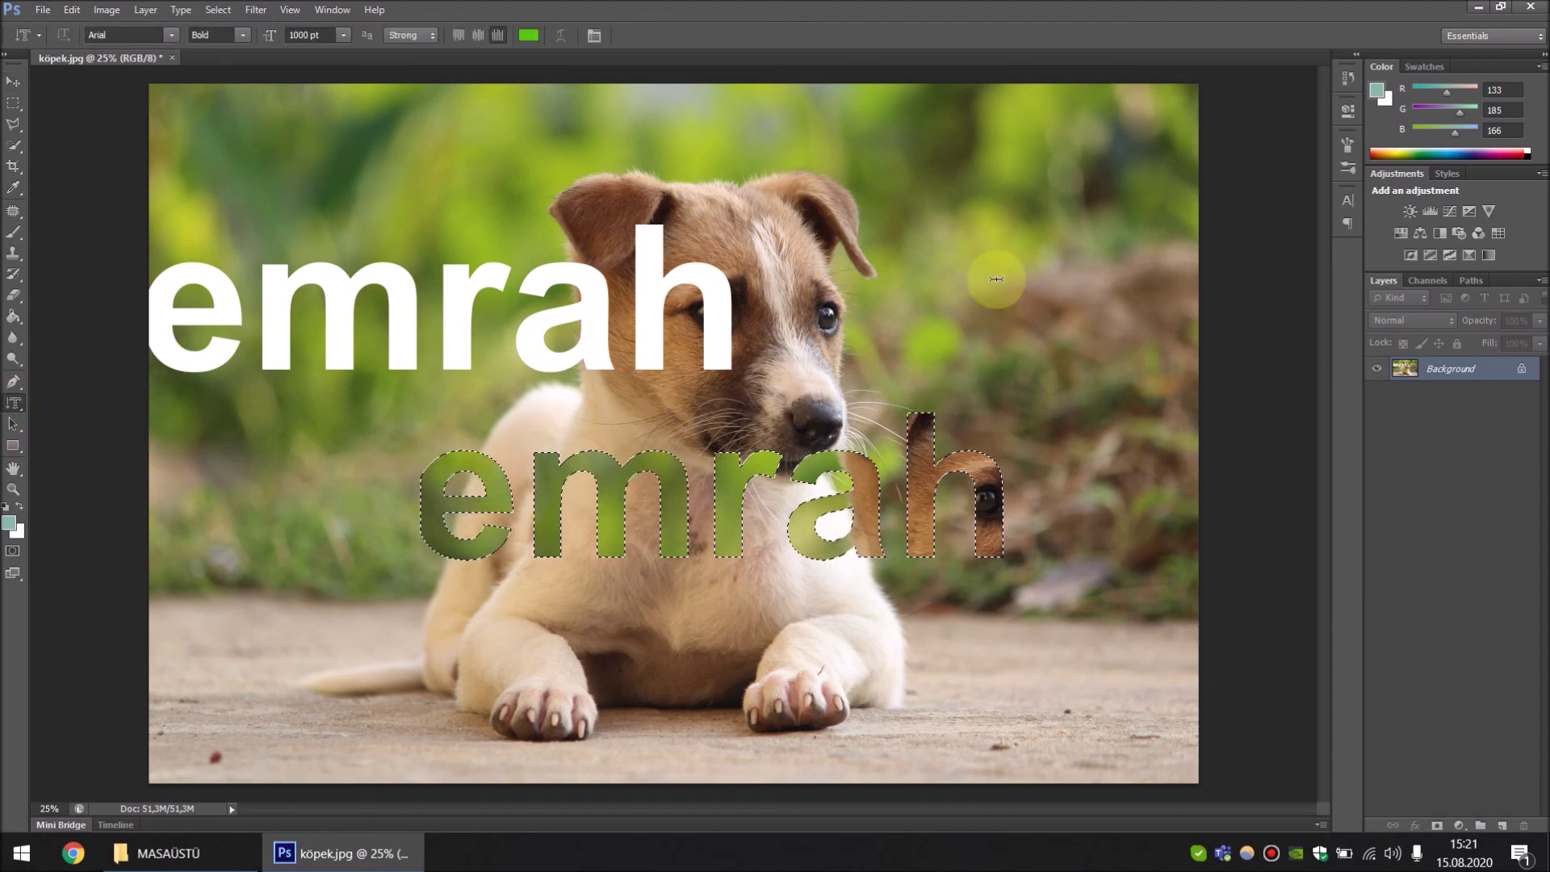
{"action": "left_click", "coordinate": [1009, 211]}
{"action": "type", "text": "e"}
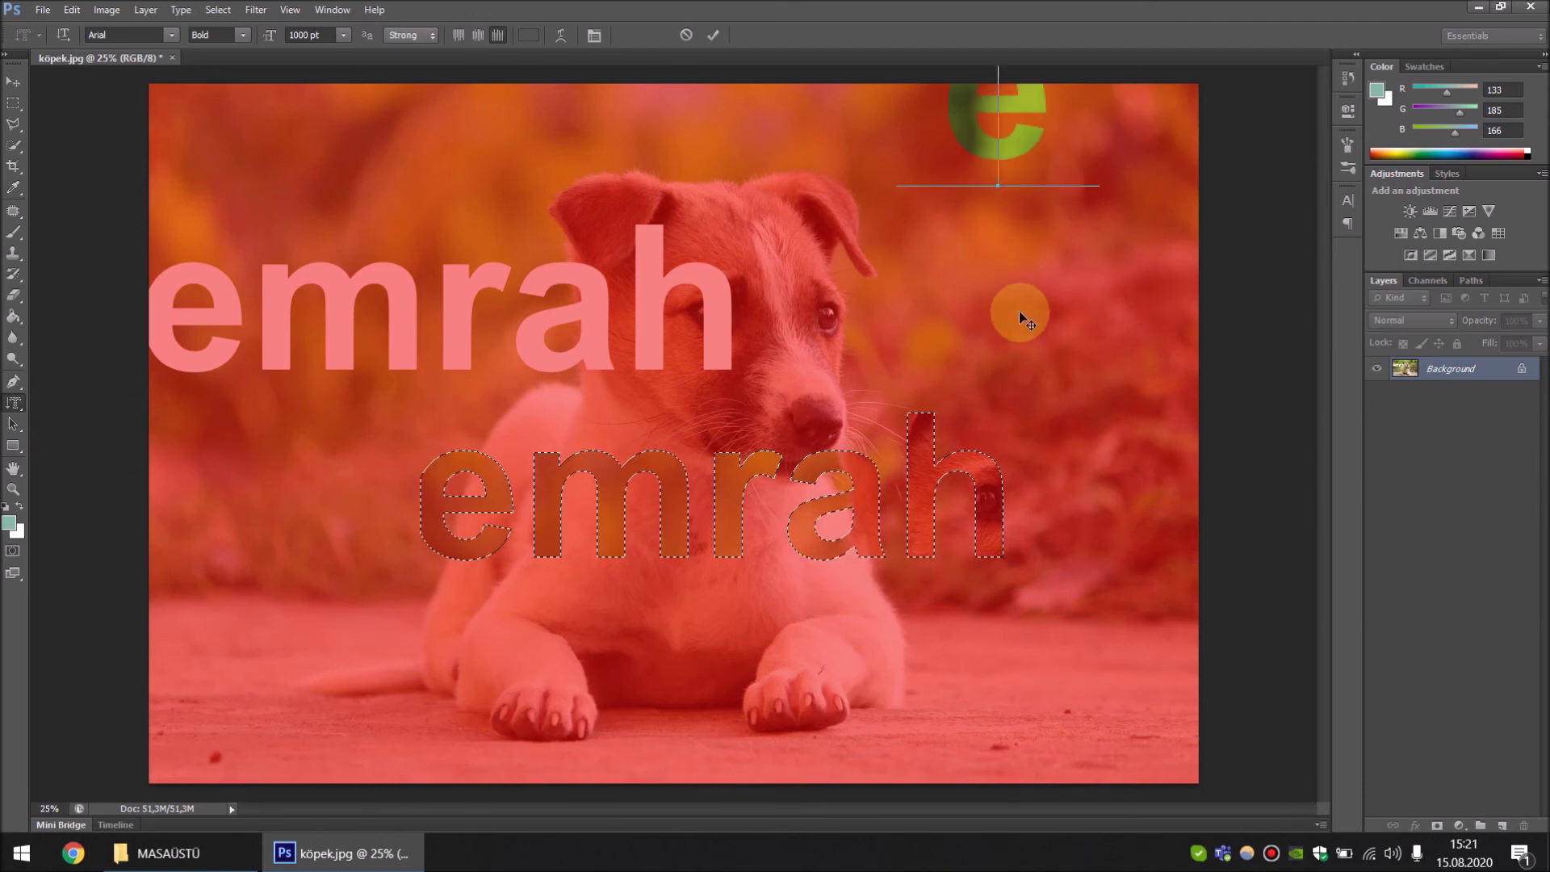
{"action": "type", "text": "m"}
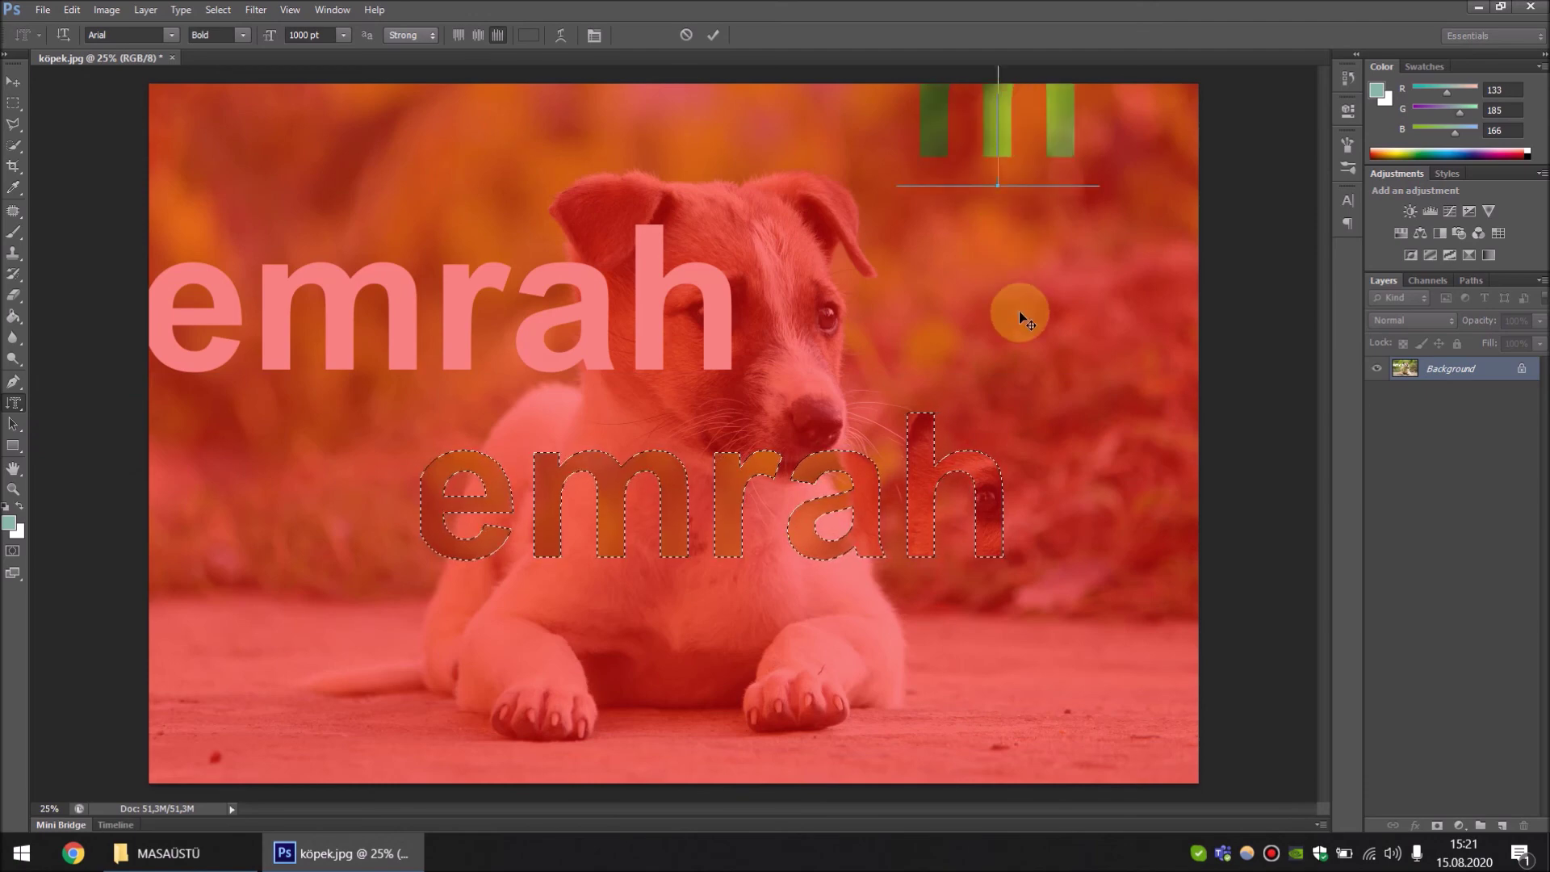
{"action": "left_click", "coordinate": [686, 35]}
{"action": "left_click", "coordinate": [1042, 674]}
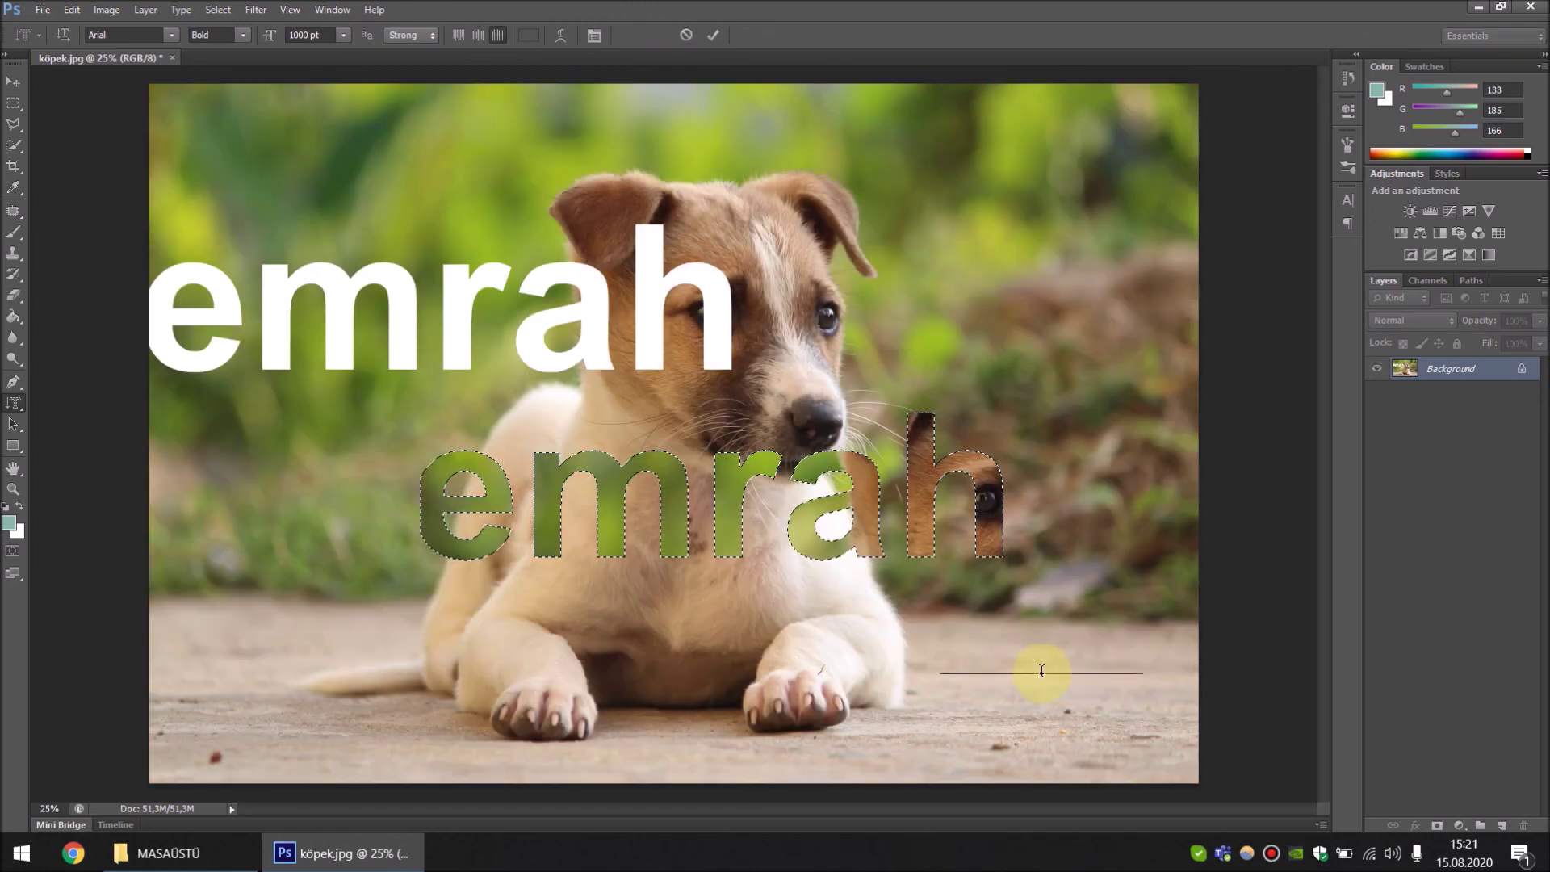
{"action": "type", "text": "emrah"}
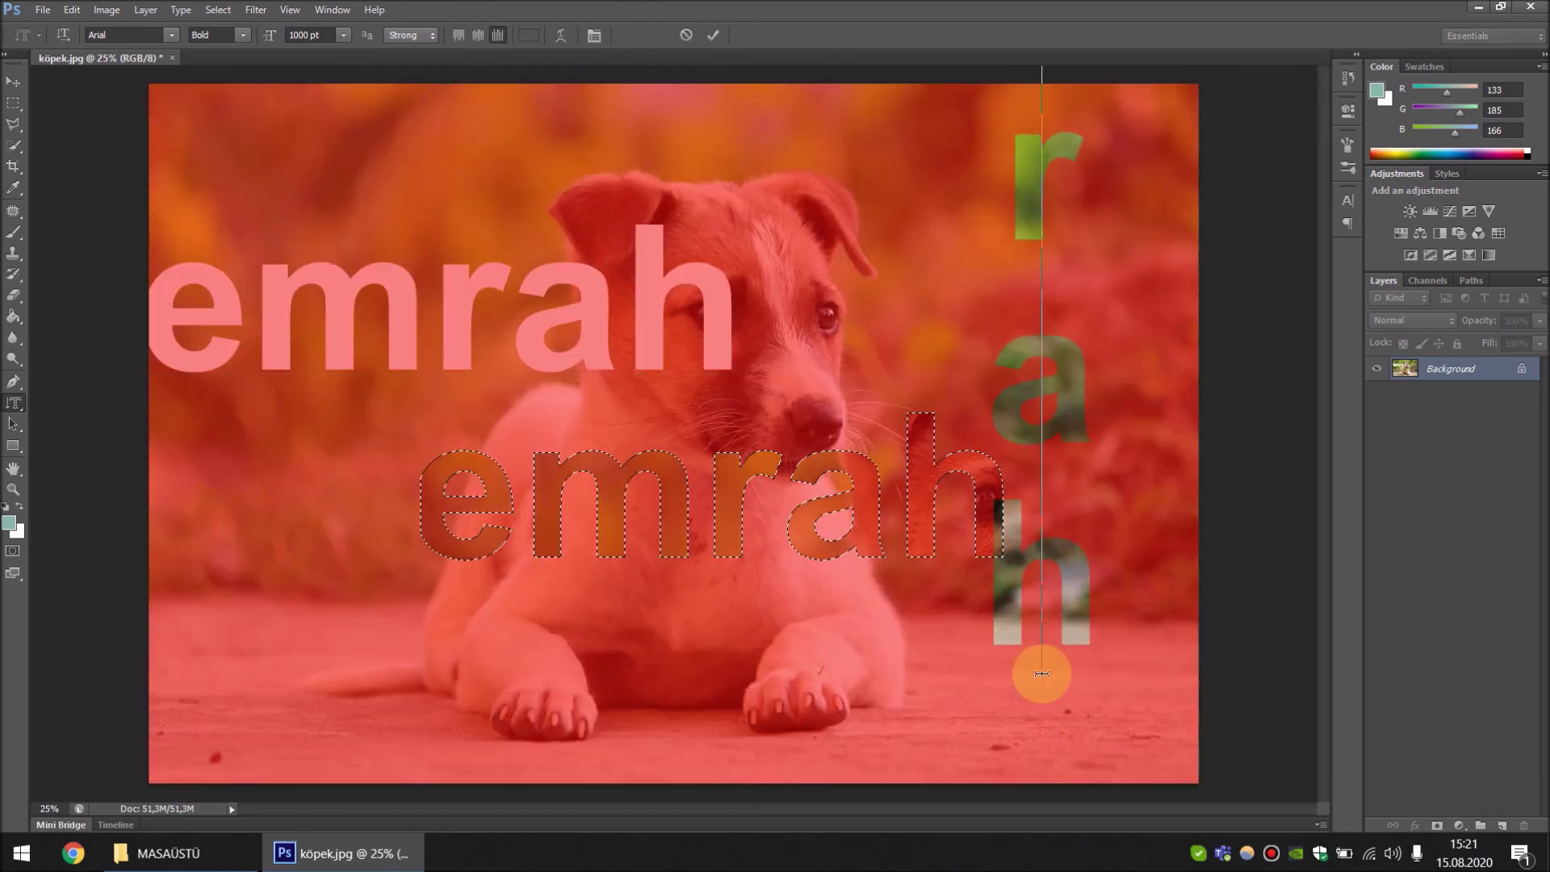
{"action": "left_click", "coordinate": [714, 34]}
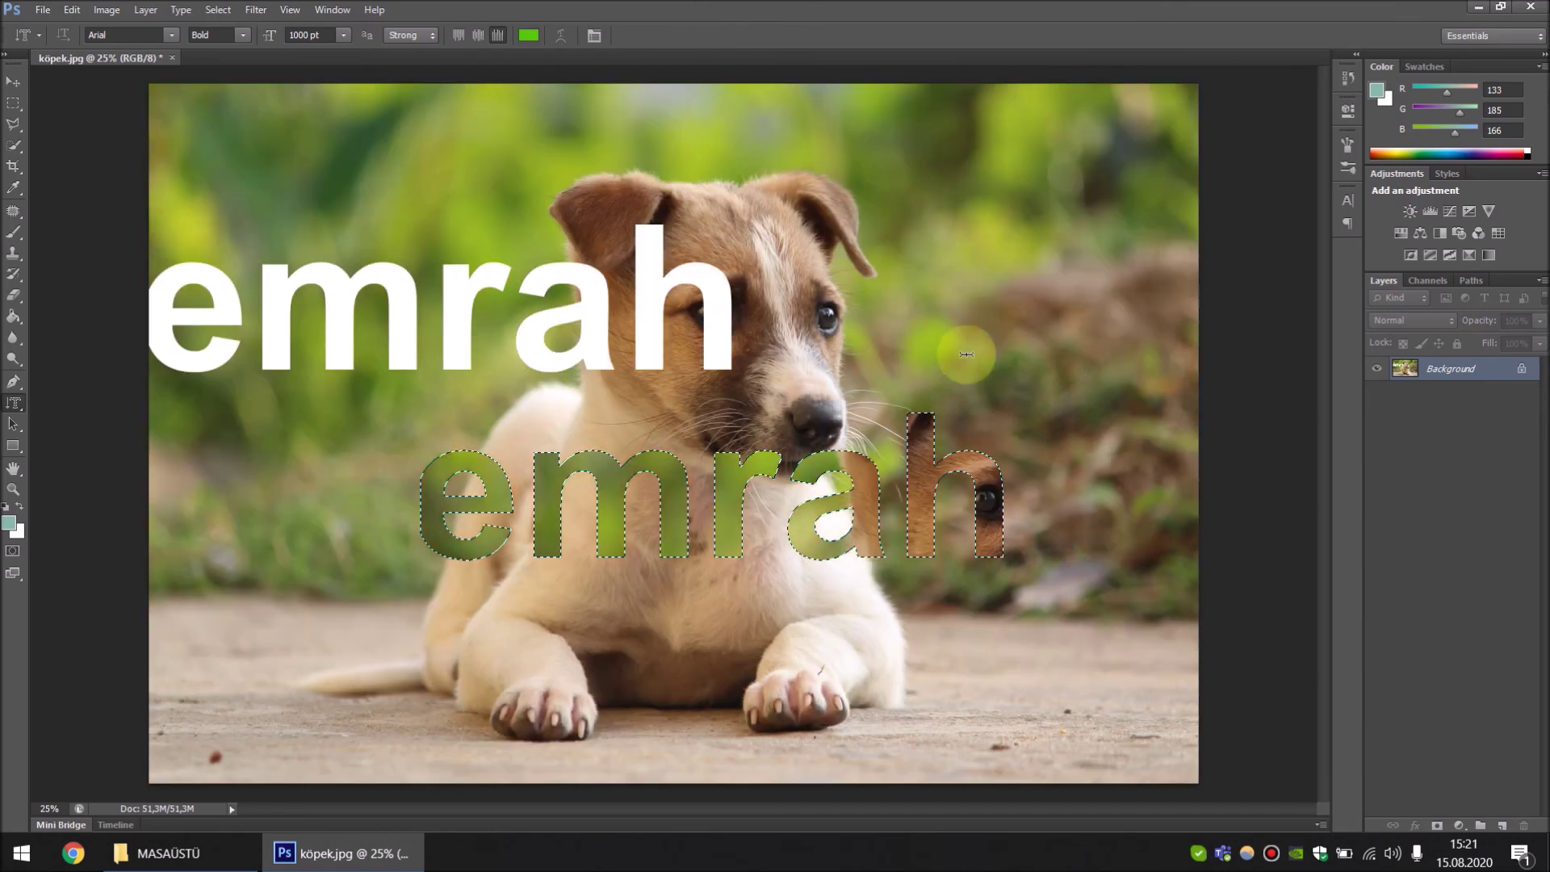
{"action": "left_click", "coordinate": [13, 81]}
Move the vertical r-a-h letter pixels onto the dog's face, chest, nose and paw
{"action": "left_click_drag", "start_coordinate": [999, 396], "coordinate": [356, 344]}
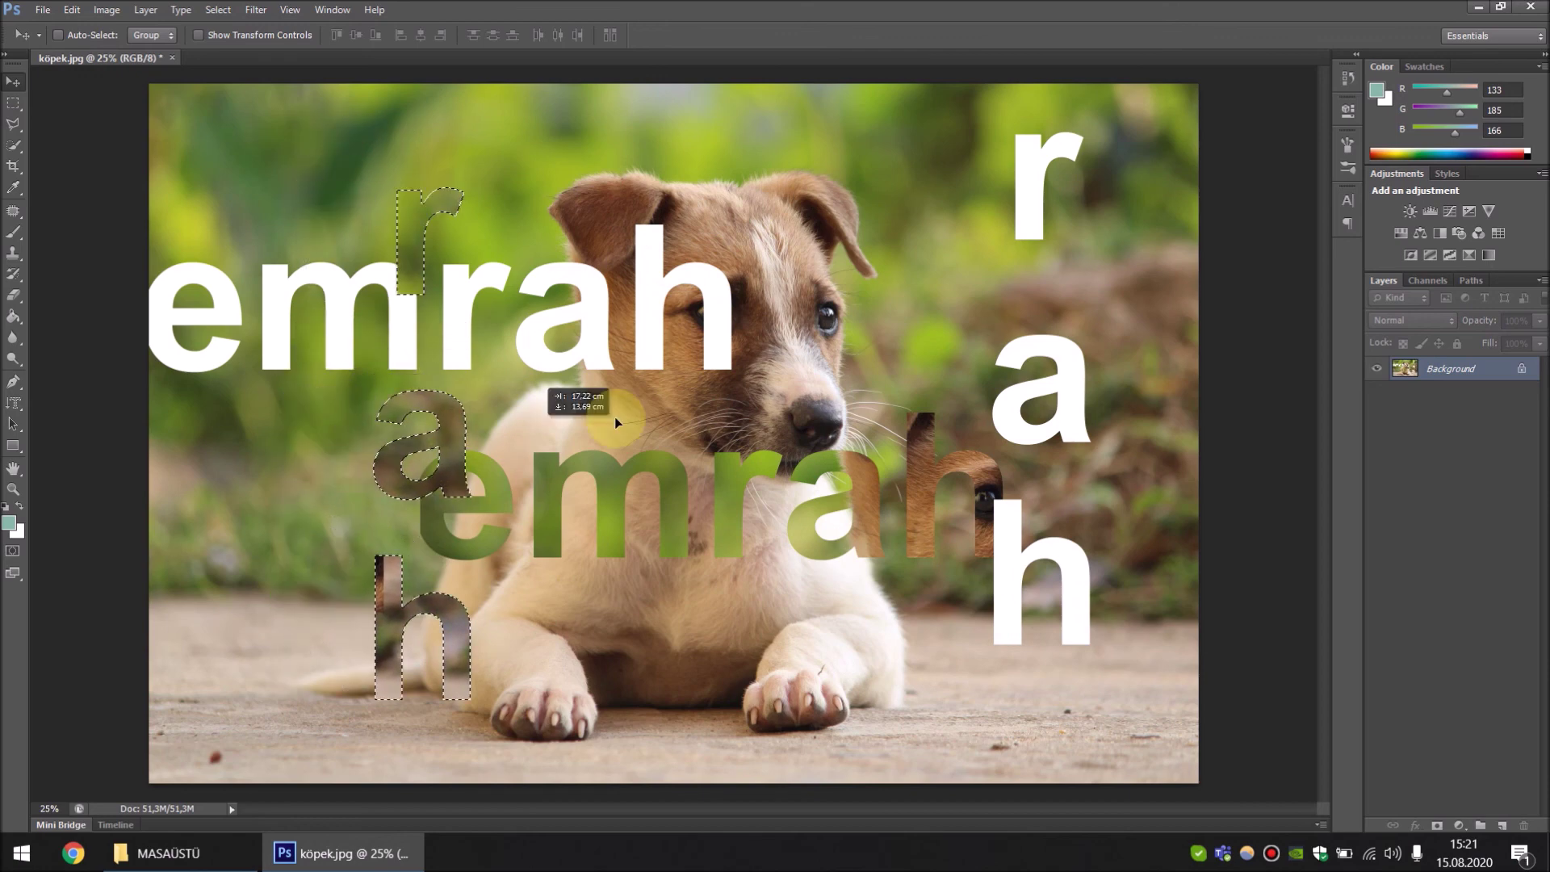
{"action": "left_click_drag", "start_coordinate": [356, 344], "coordinate": [1159, 410]}
{"action": "left_click_drag", "start_coordinate": [730, 489], "coordinate": [220, 459]}
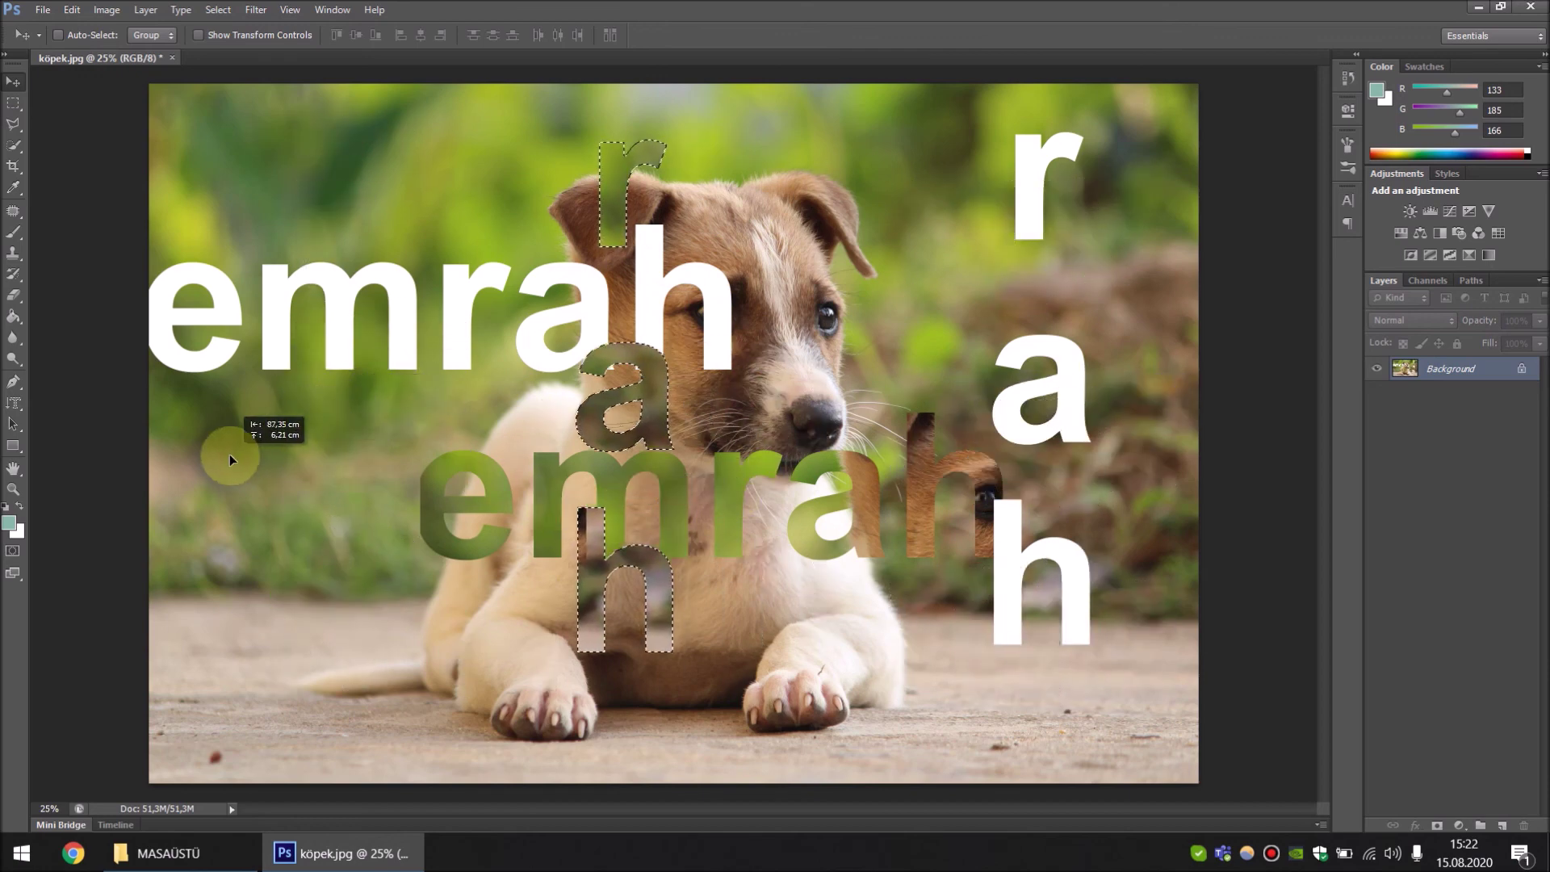
{"action": "left_click_drag", "start_coordinate": [601, 642], "coordinate": [818, 678]}
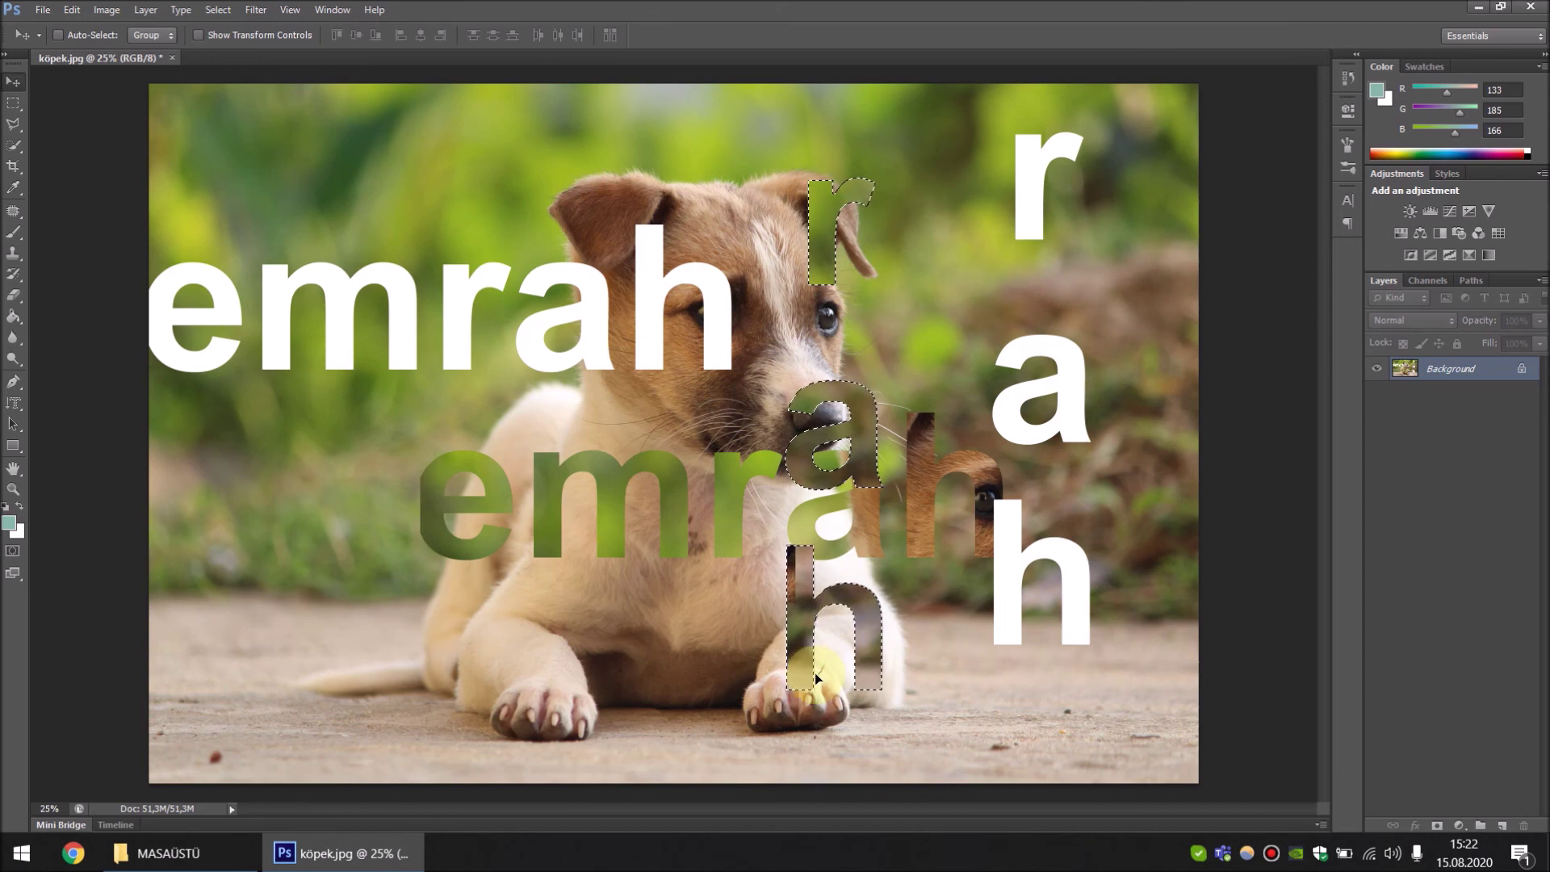
{"action": "left_click", "coordinate": [14, 402]}
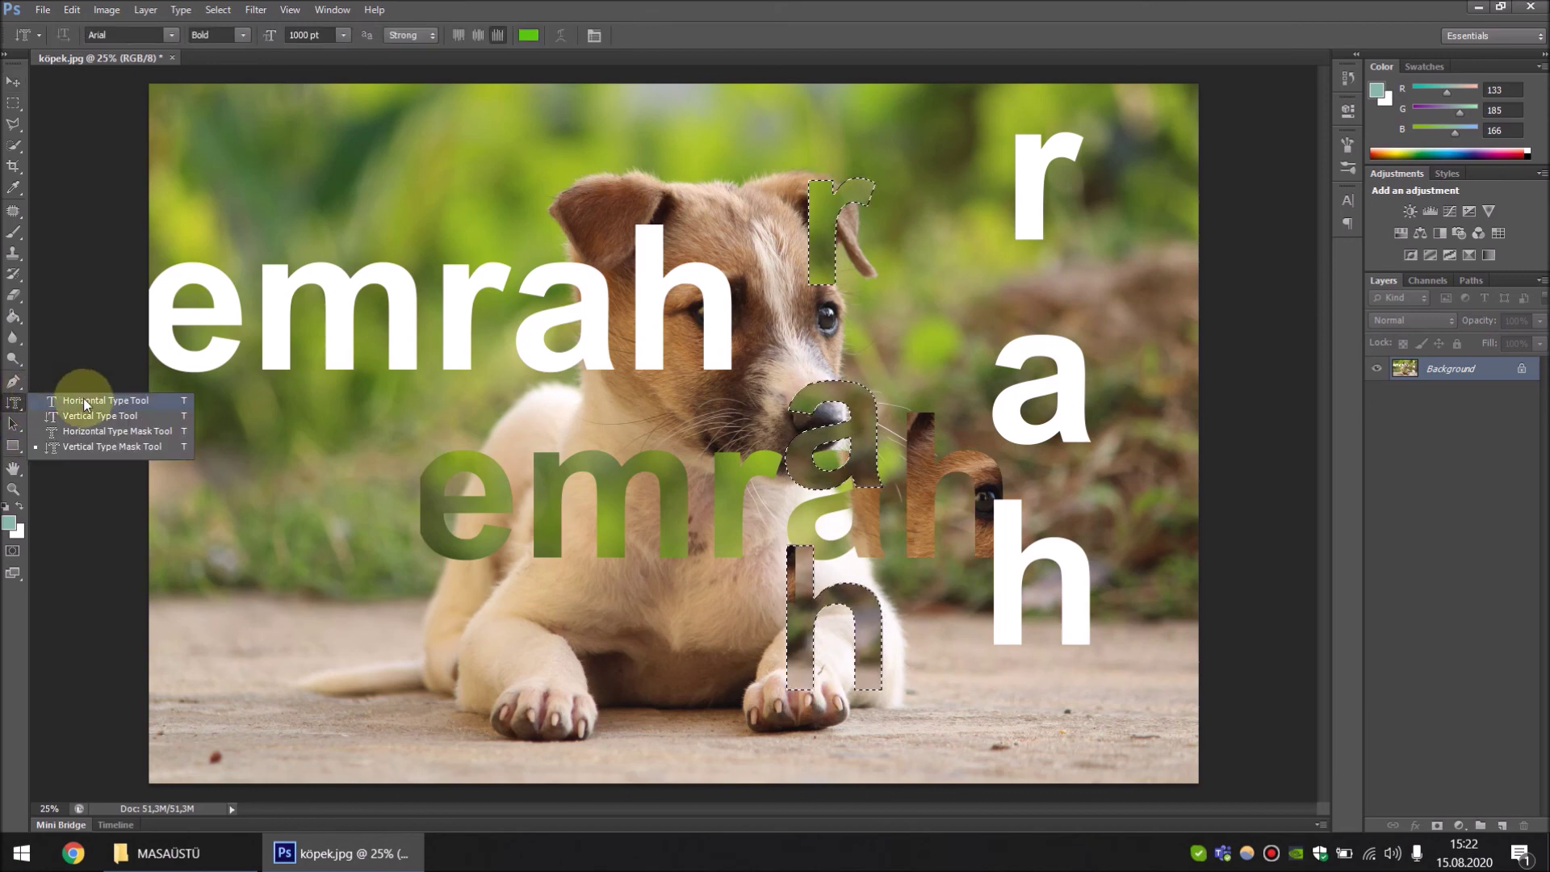
{"action": "left_click", "coordinate": [79, 402]}
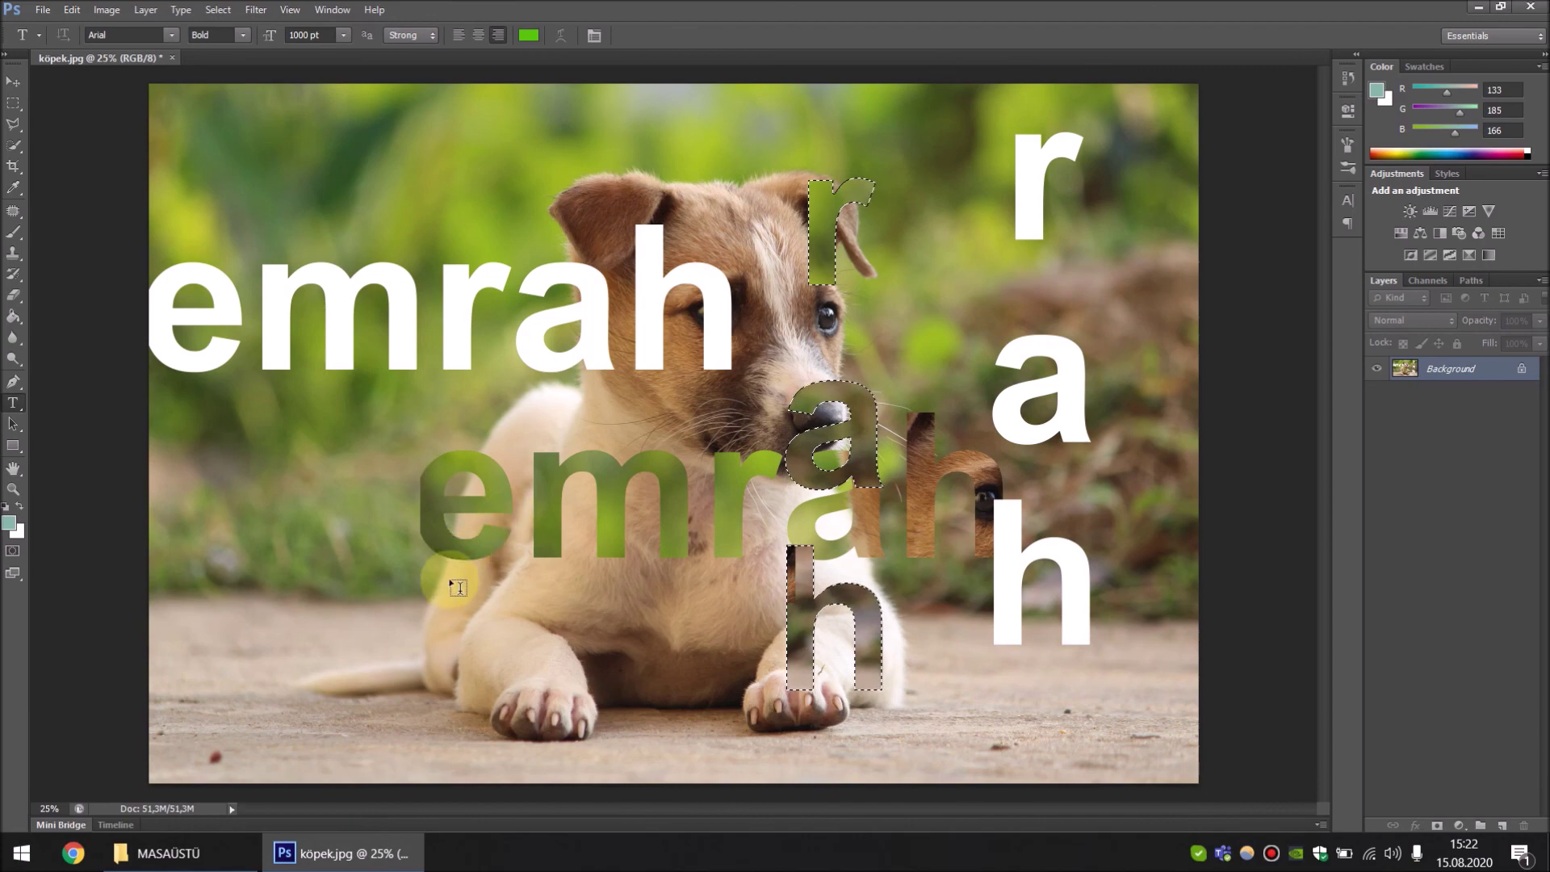